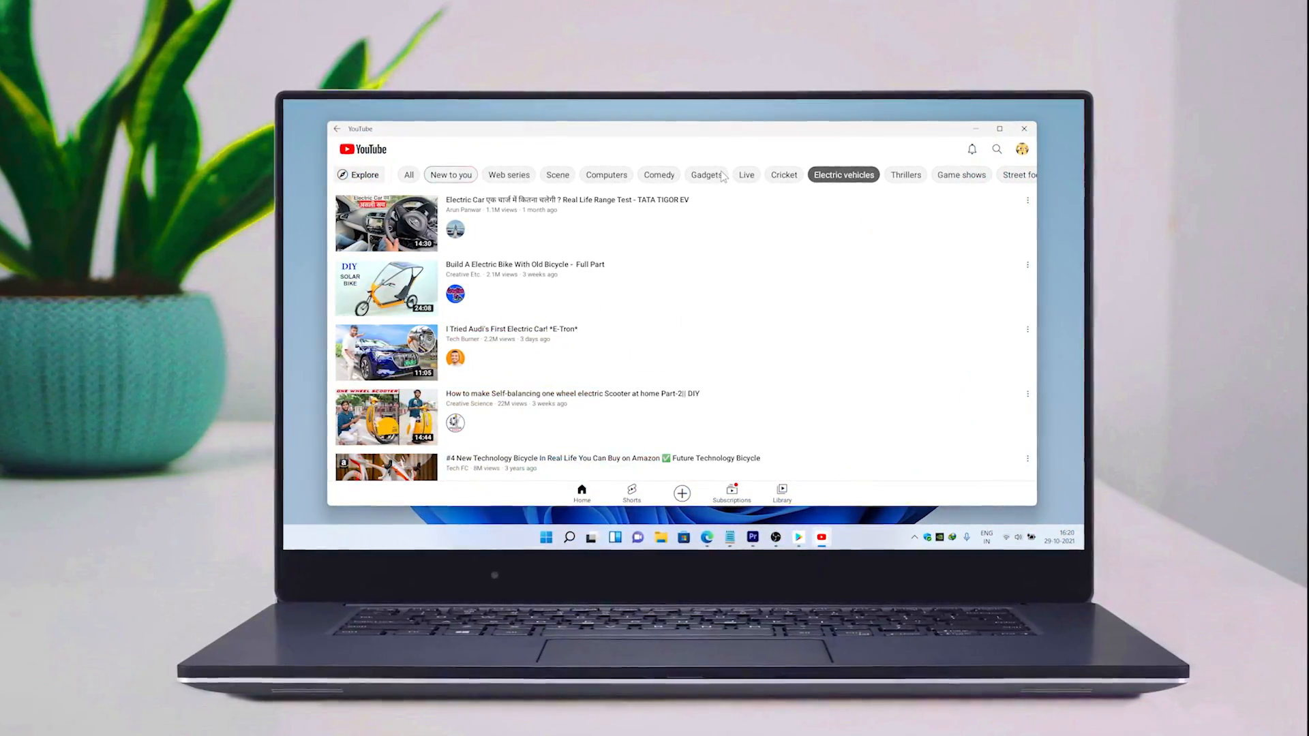
- Uninstall Windows Subsystem for Android from the Start menu's All apps list and confirm
scroll(808, 430, down, 1)
scroll(813, 430, down, 10)
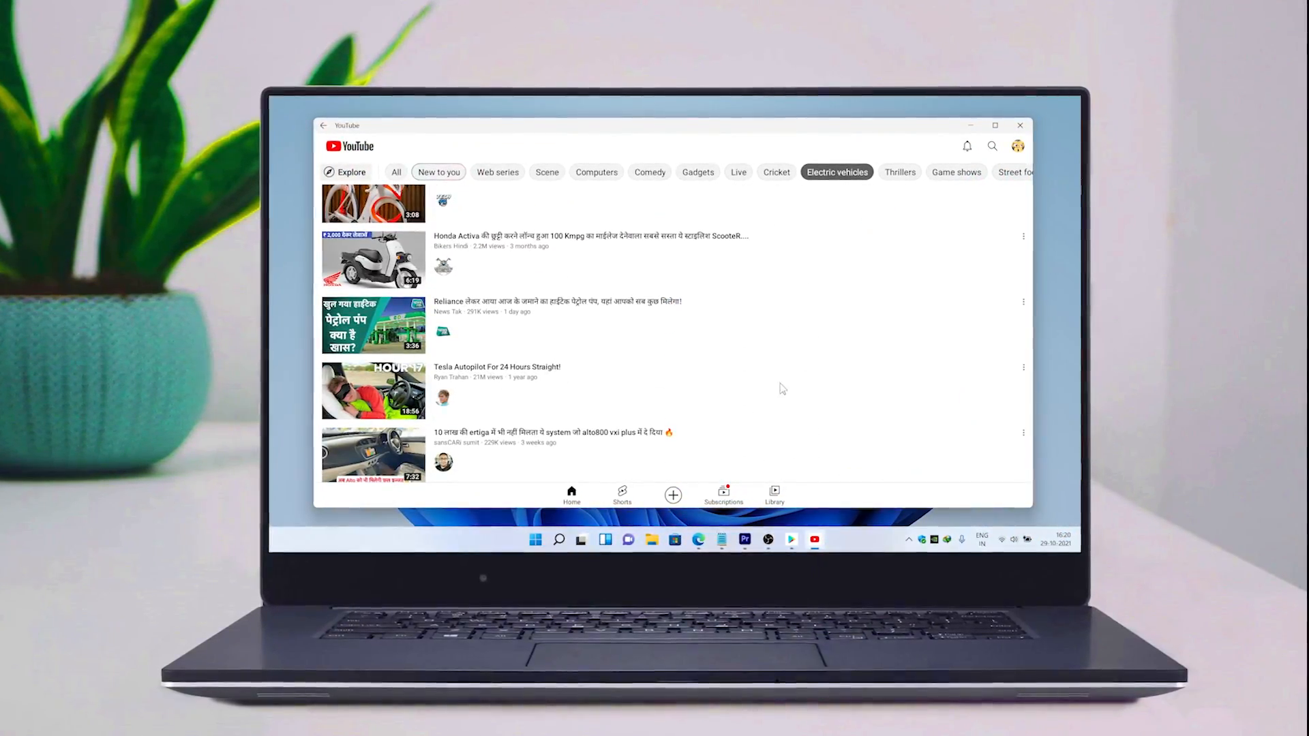
scroll(795, 193, down, 5)
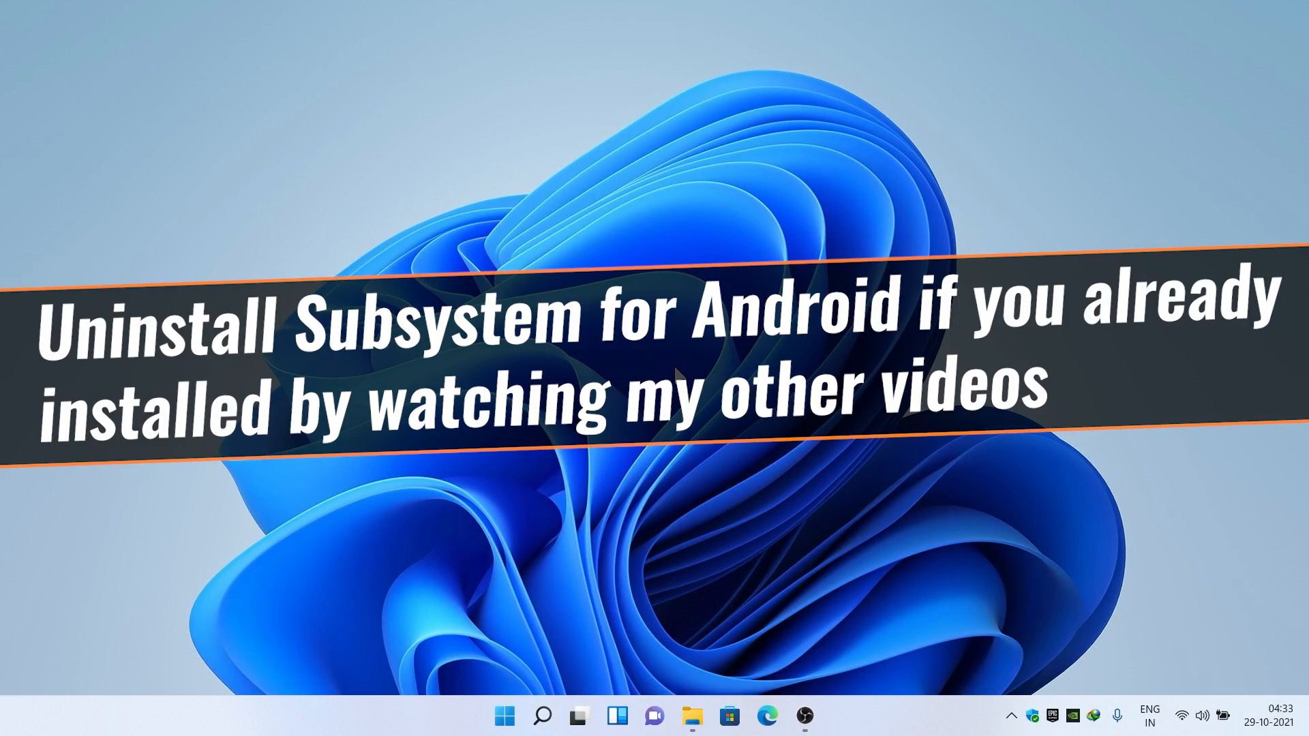
click(505, 716)
click(821, 173)
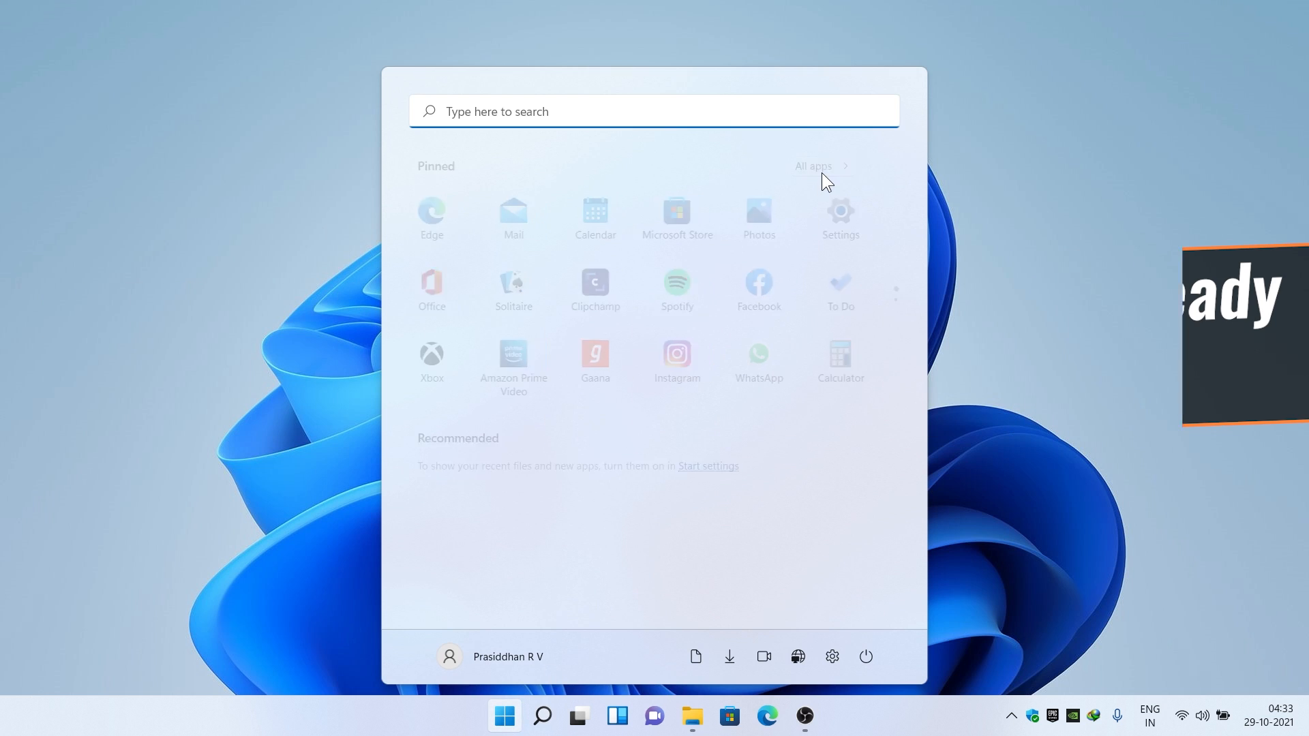
drag(919, 230, 925, 603)
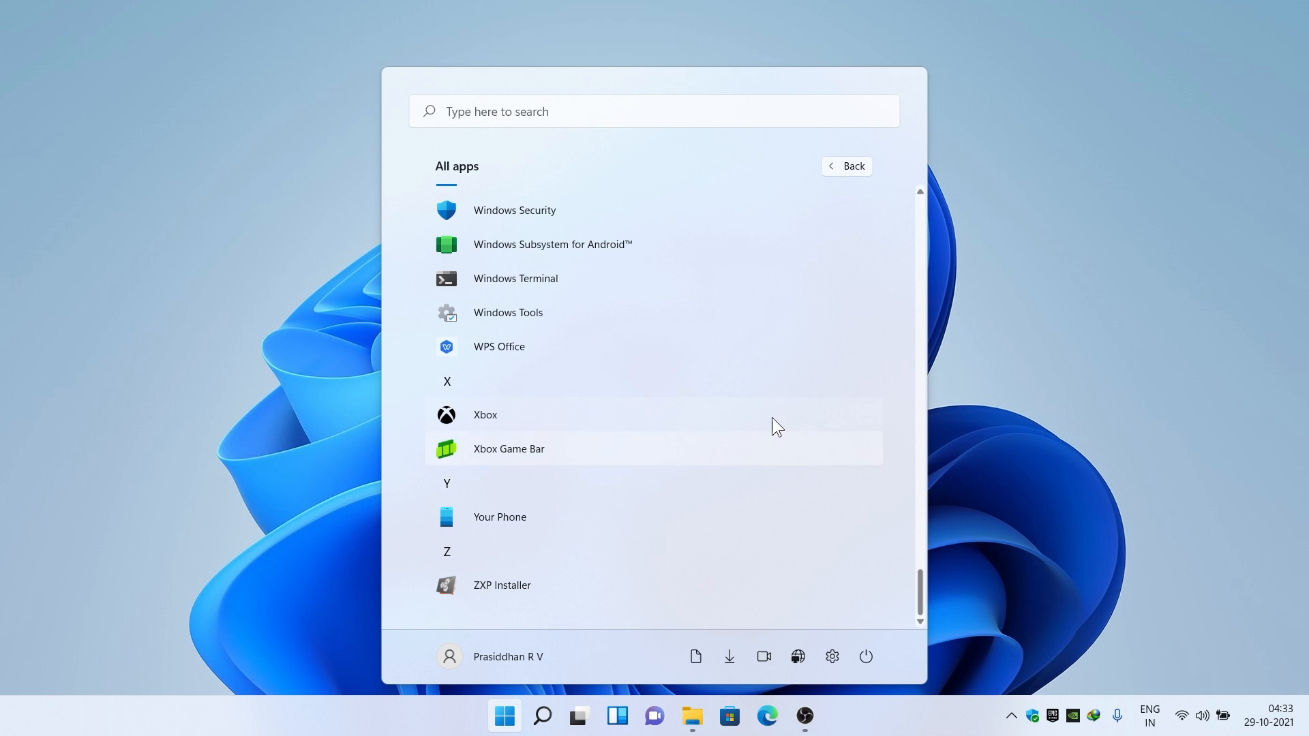
right_click(574, 244)
click(607, 311)
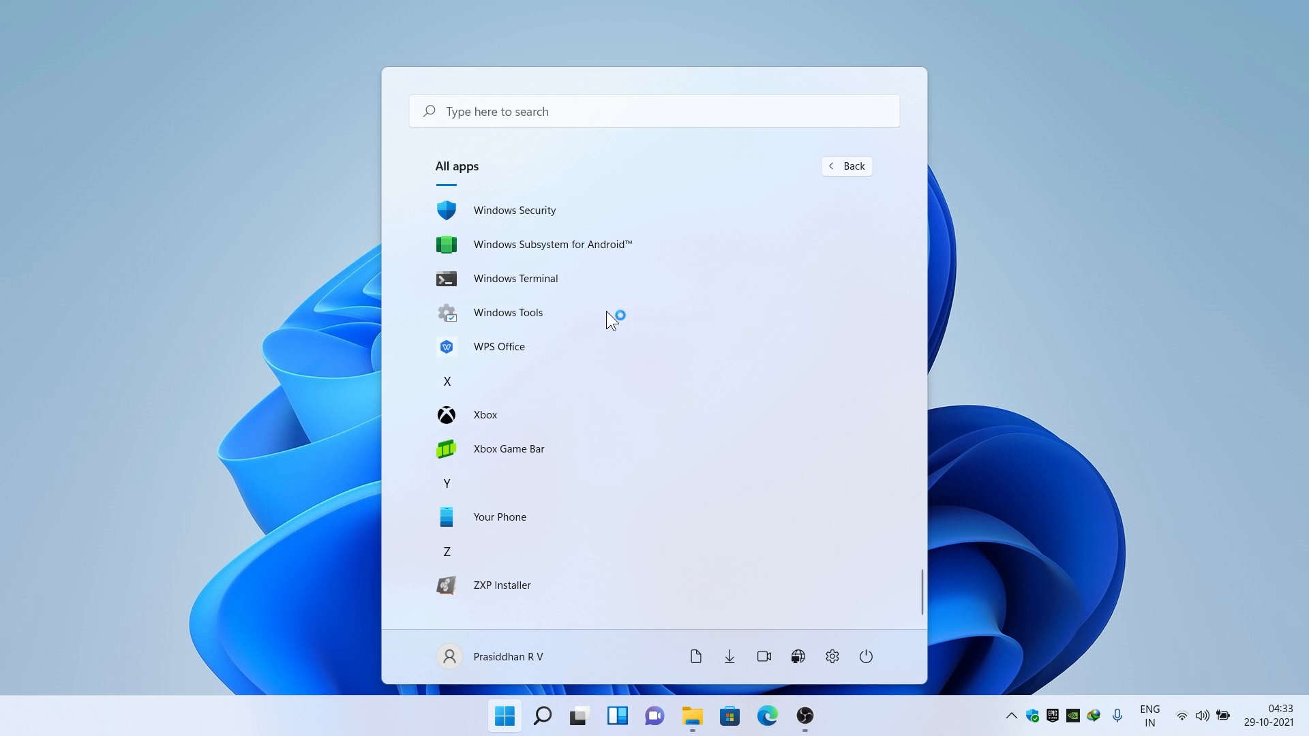
click(690, 188)
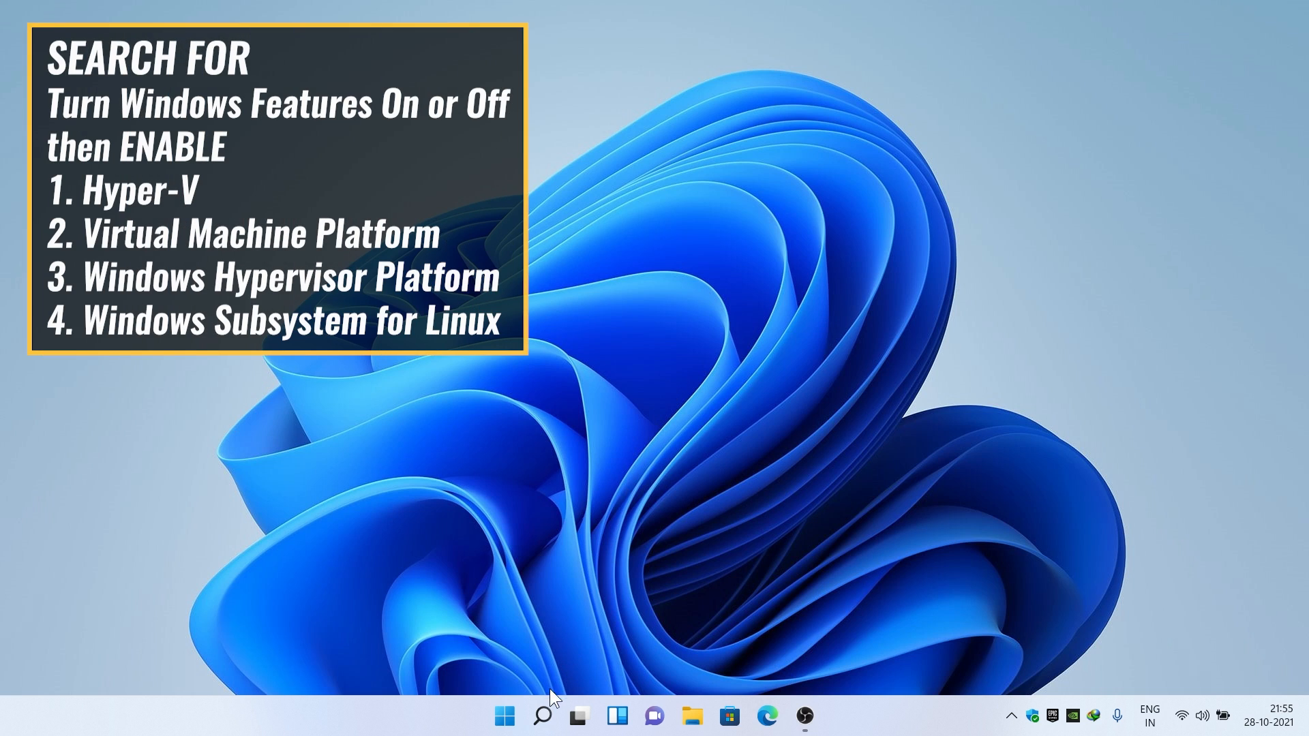
- Search for and open 'Turn Windows features on or off'
click(544, 705)
text(tu)
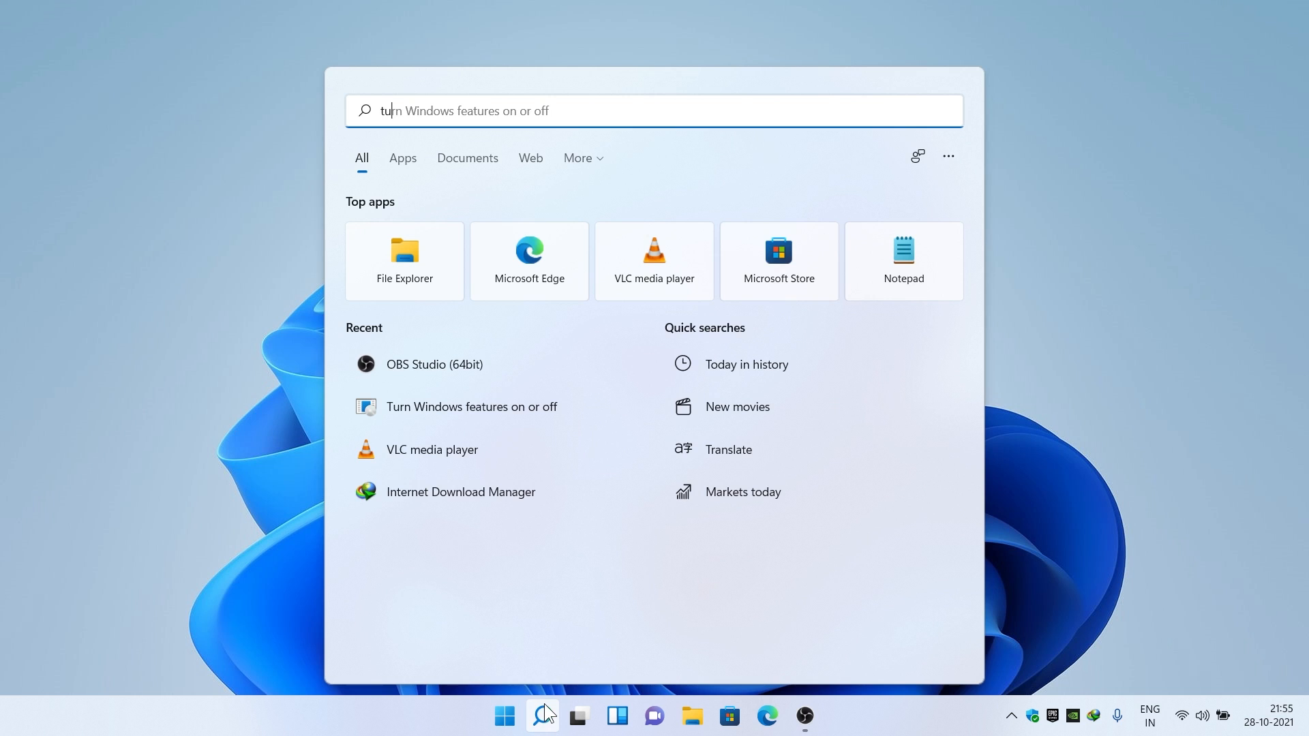
text(rn windows f)
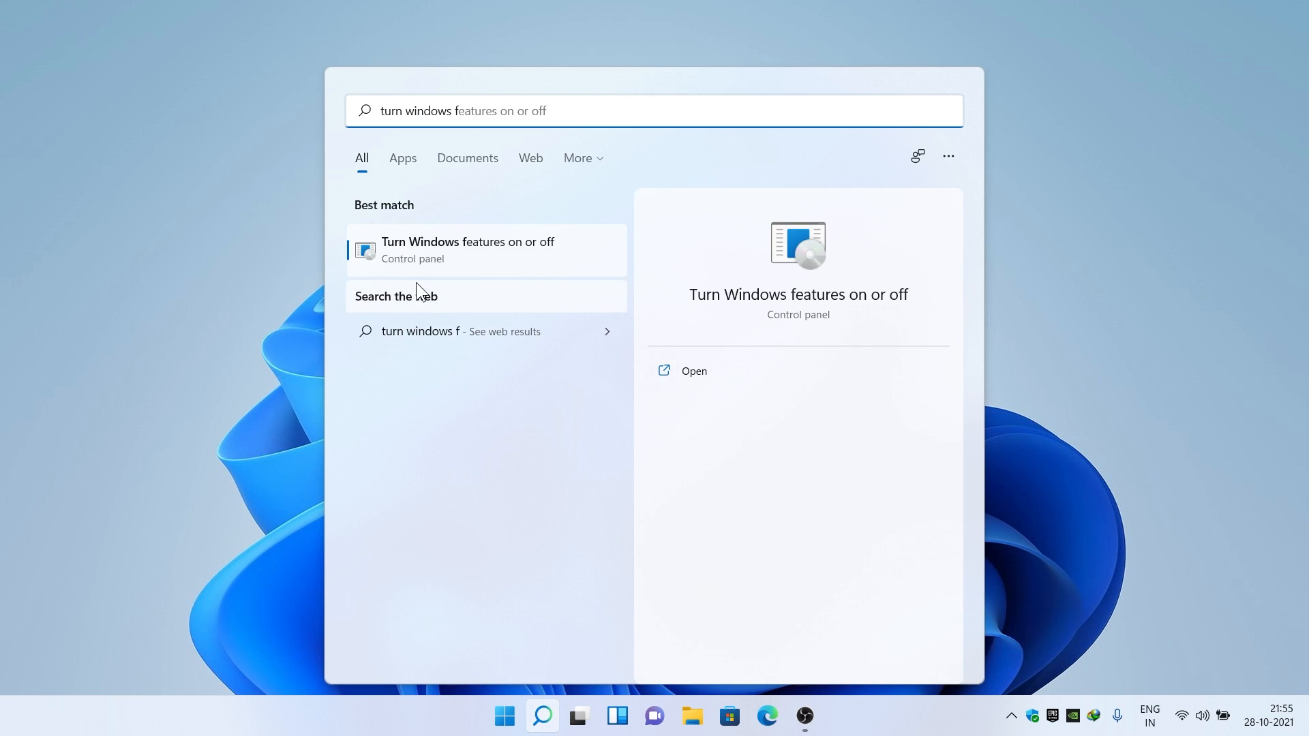
click(412, 263)
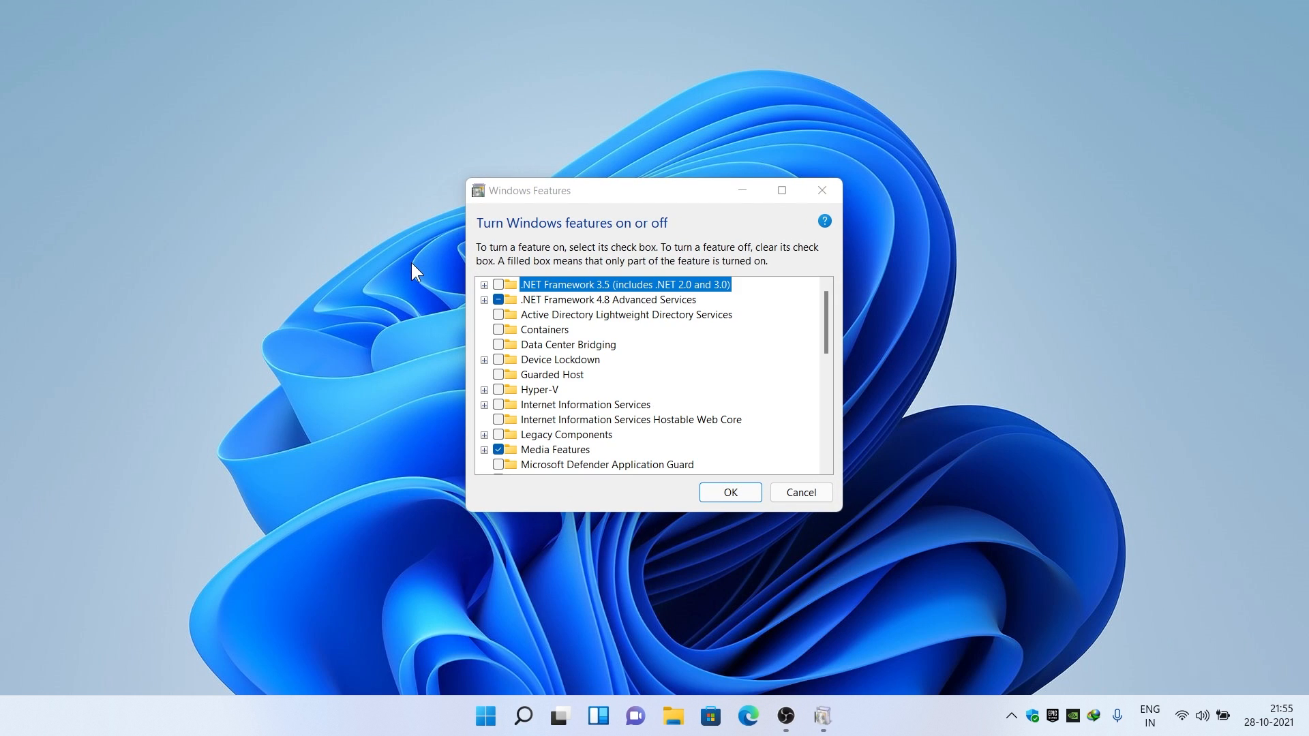
- Enable Hyper-V, Virtual Machine Platform, Windows Hypervisor Platform and Windows Subsystem for Linux, then apply
click(498, 390)
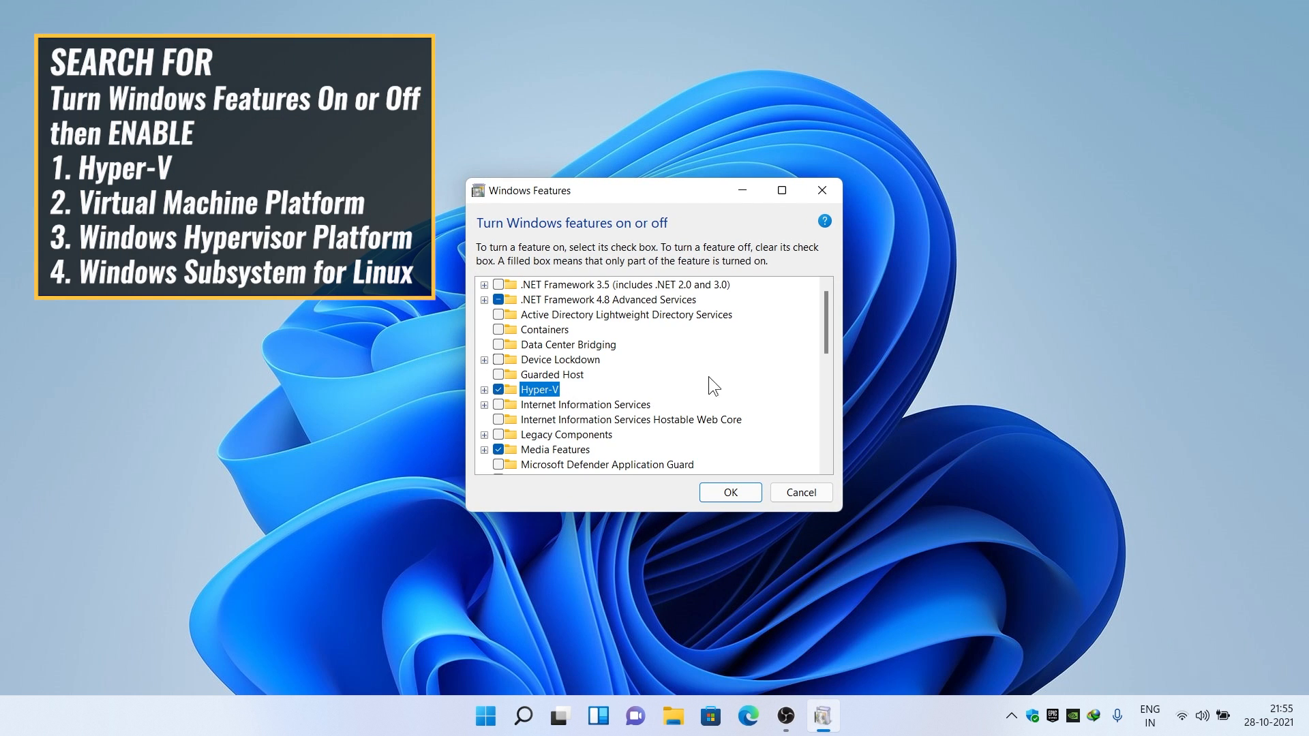
drag(824, 321, 823, 437)
click(499, 329)
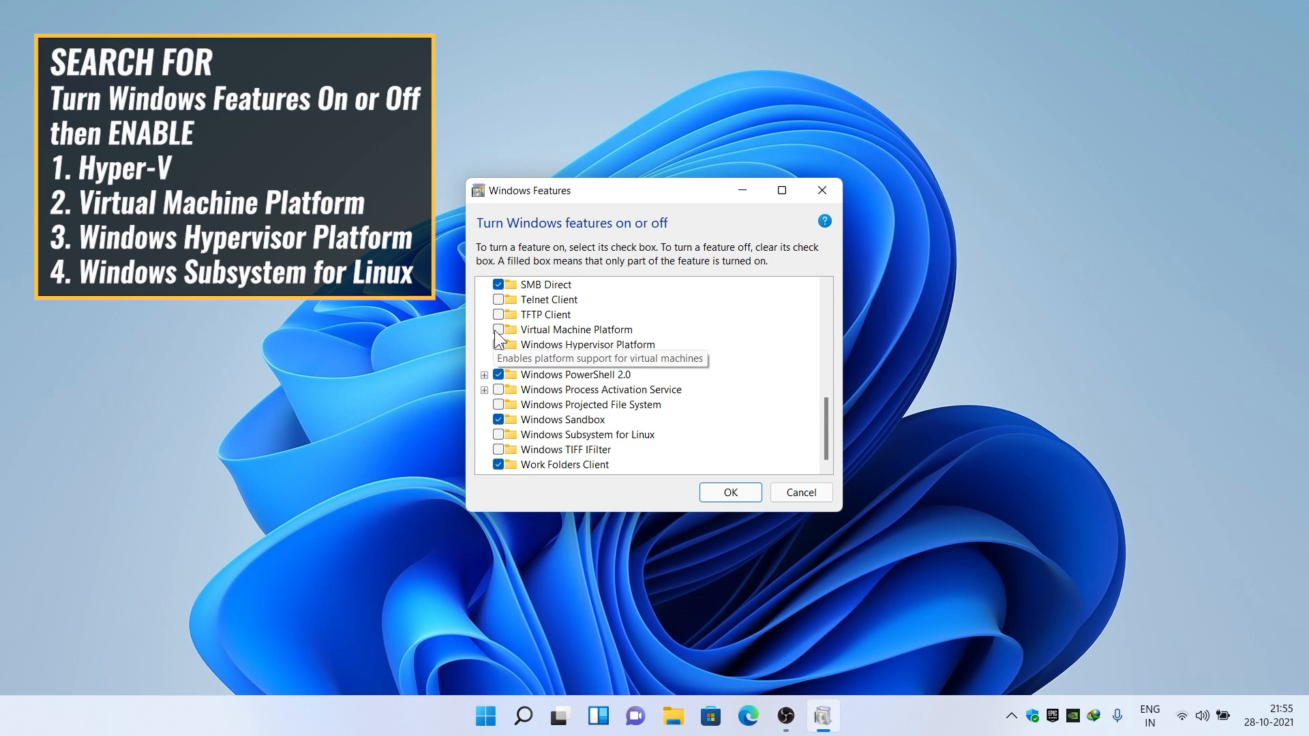
click(499, 344)
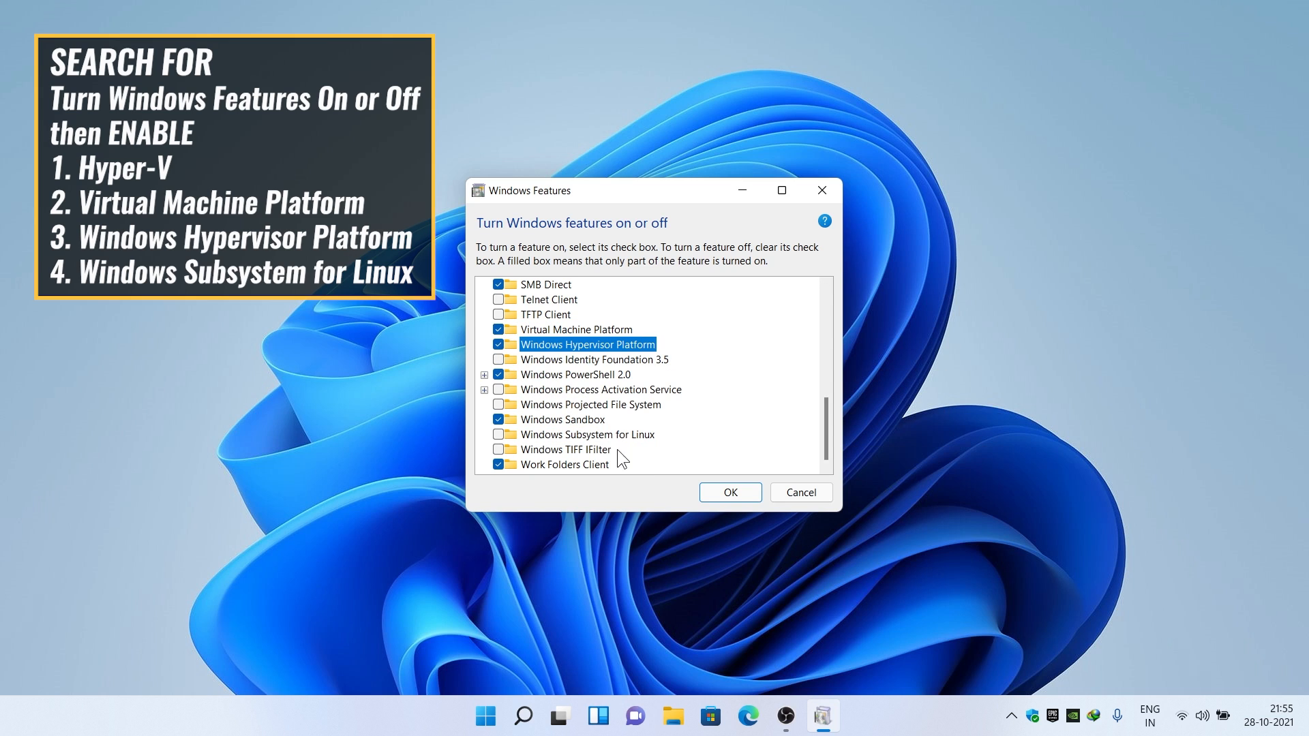
click(498, 434)
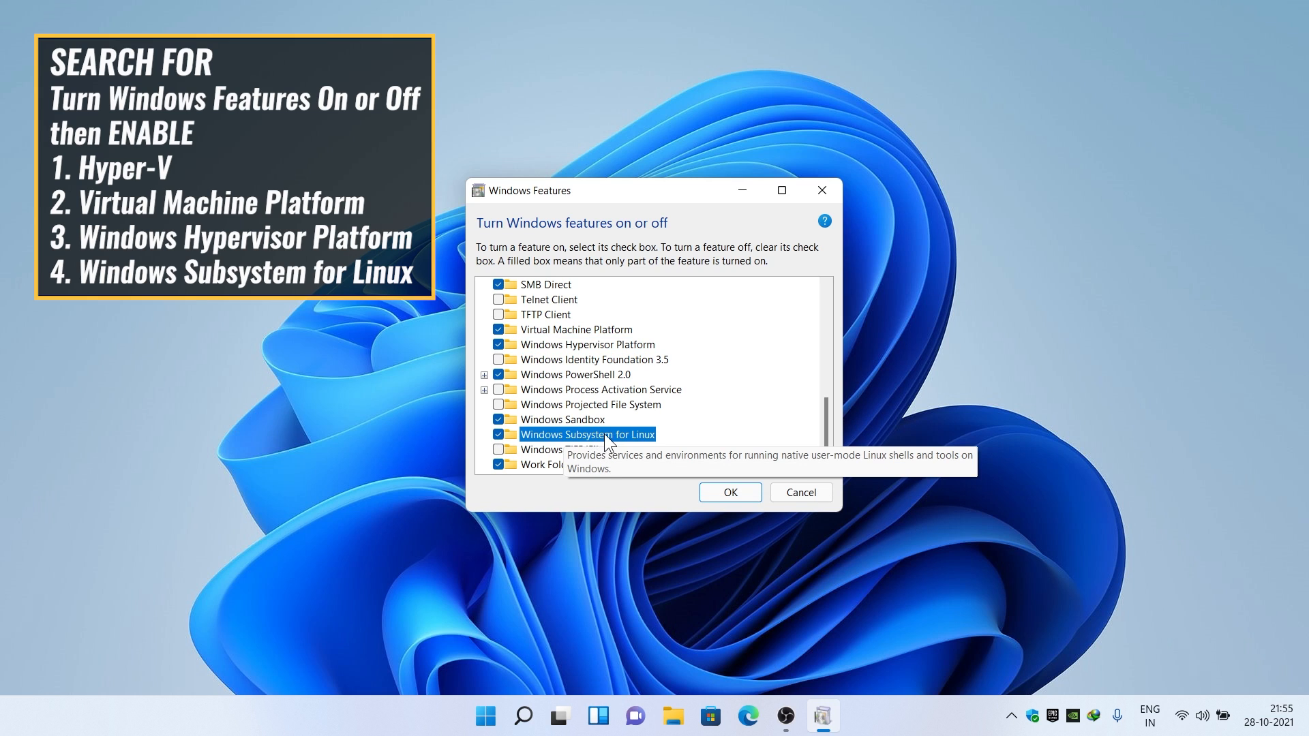
click(723, 492)
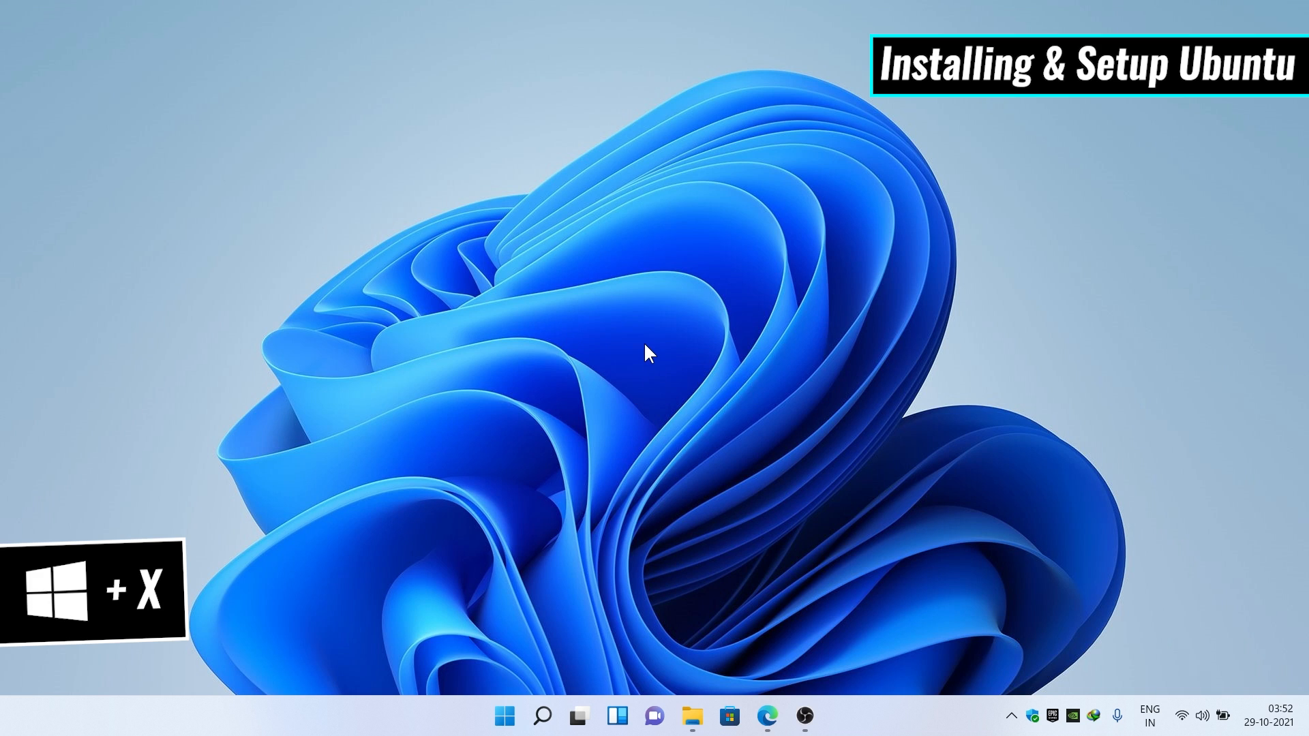
- In an admin Windows Terminal, list the available WSL distributions with wsl --list --online
key(super+x)
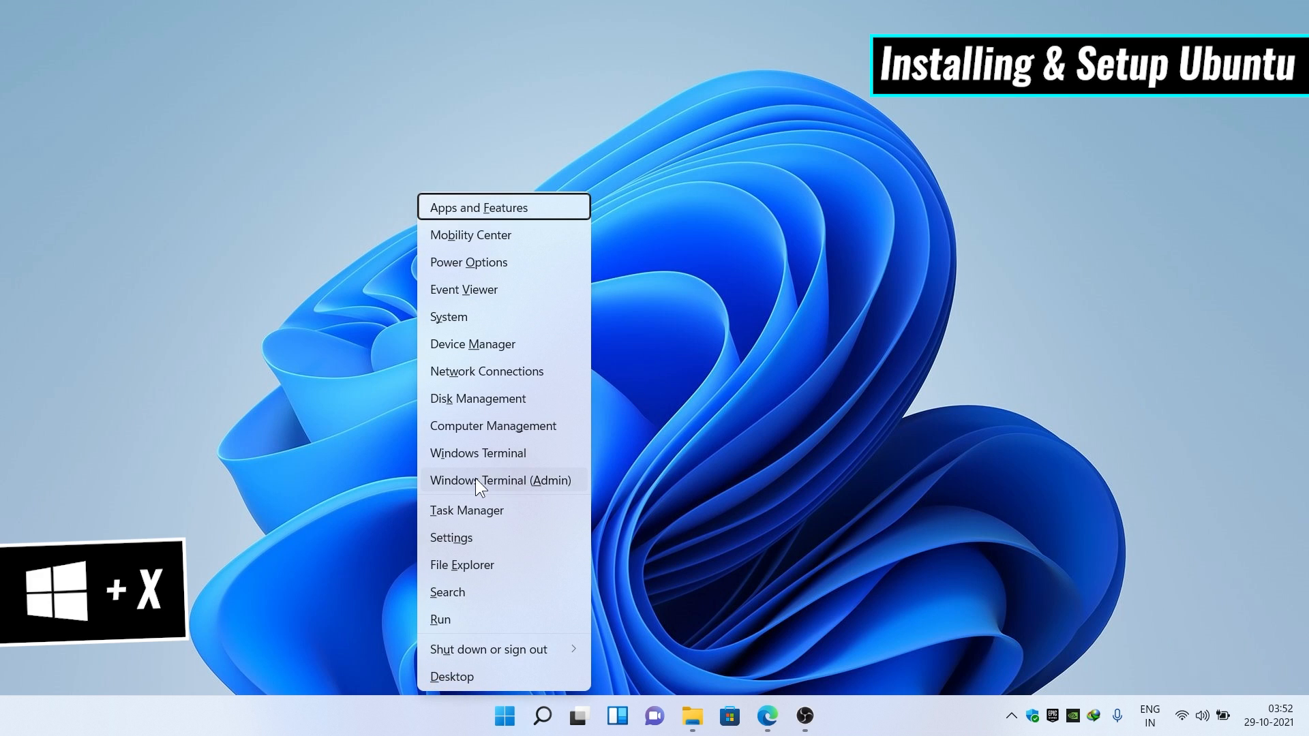
click(522, 477)
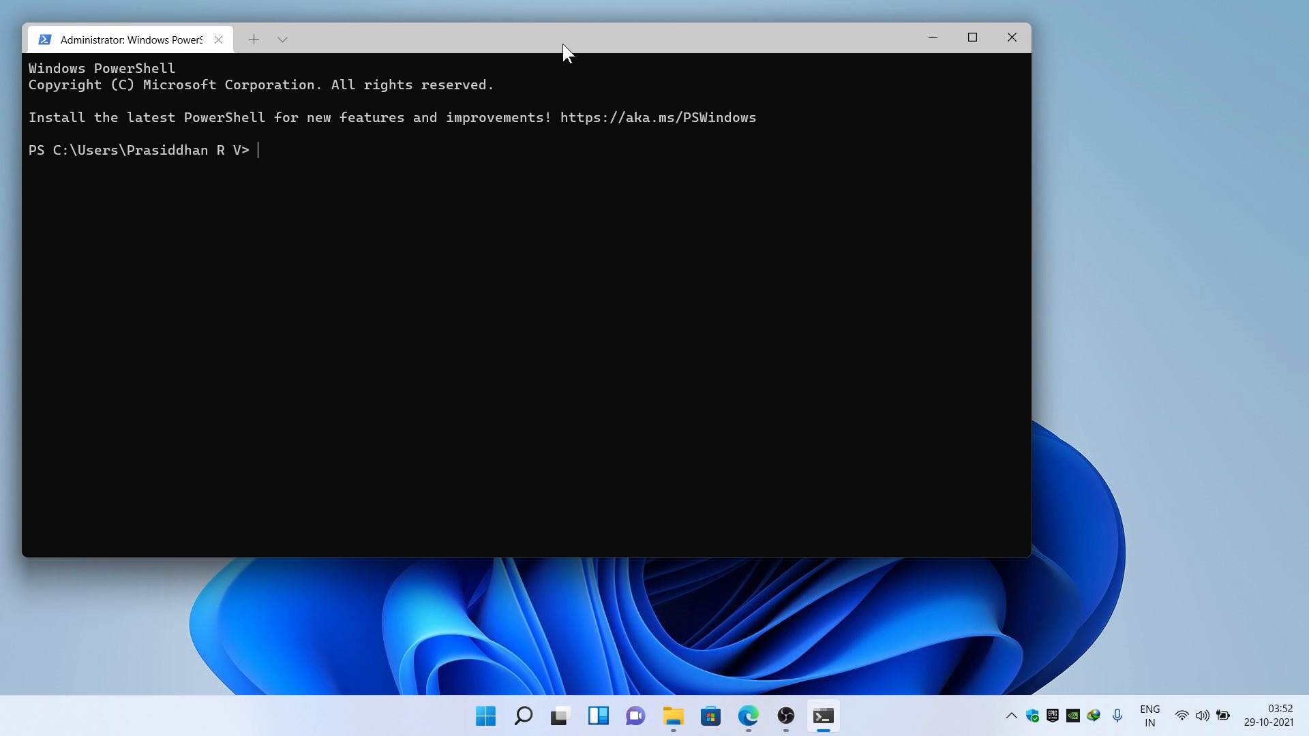
drag(563, 44, 695, 146)
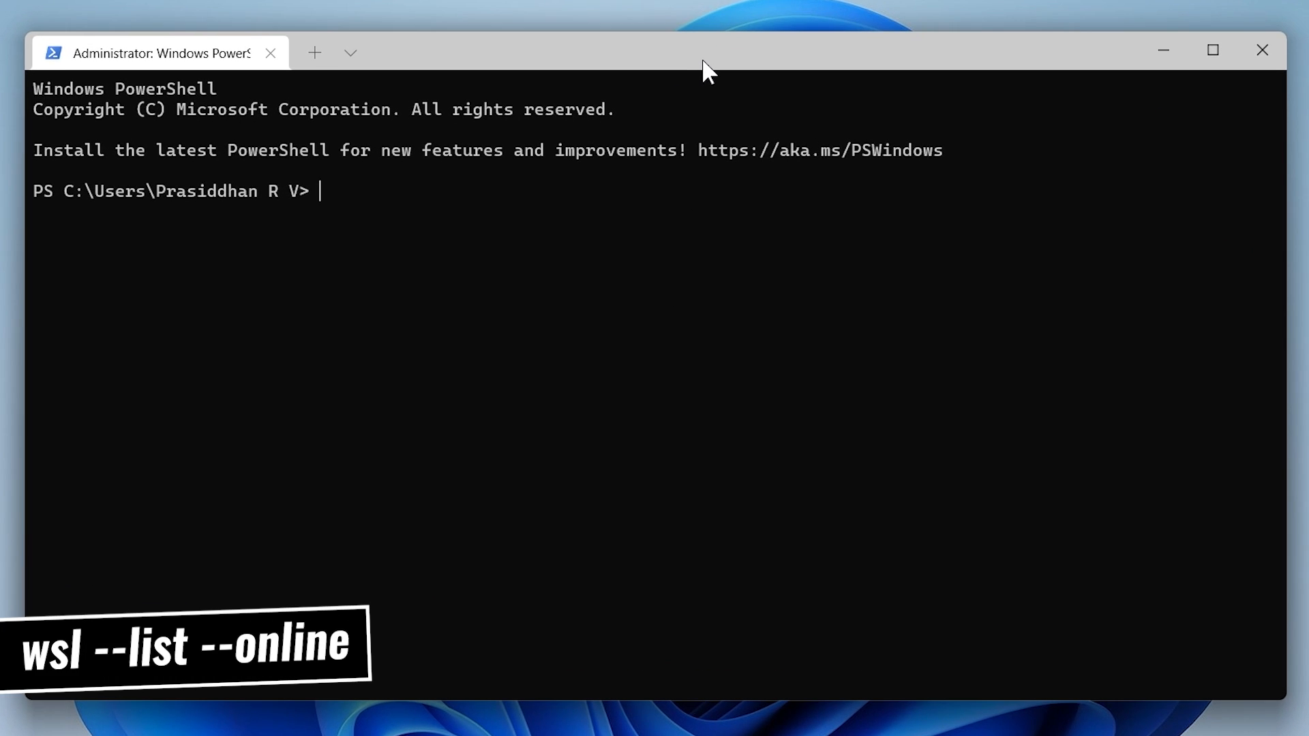
text(wsl --list --online)
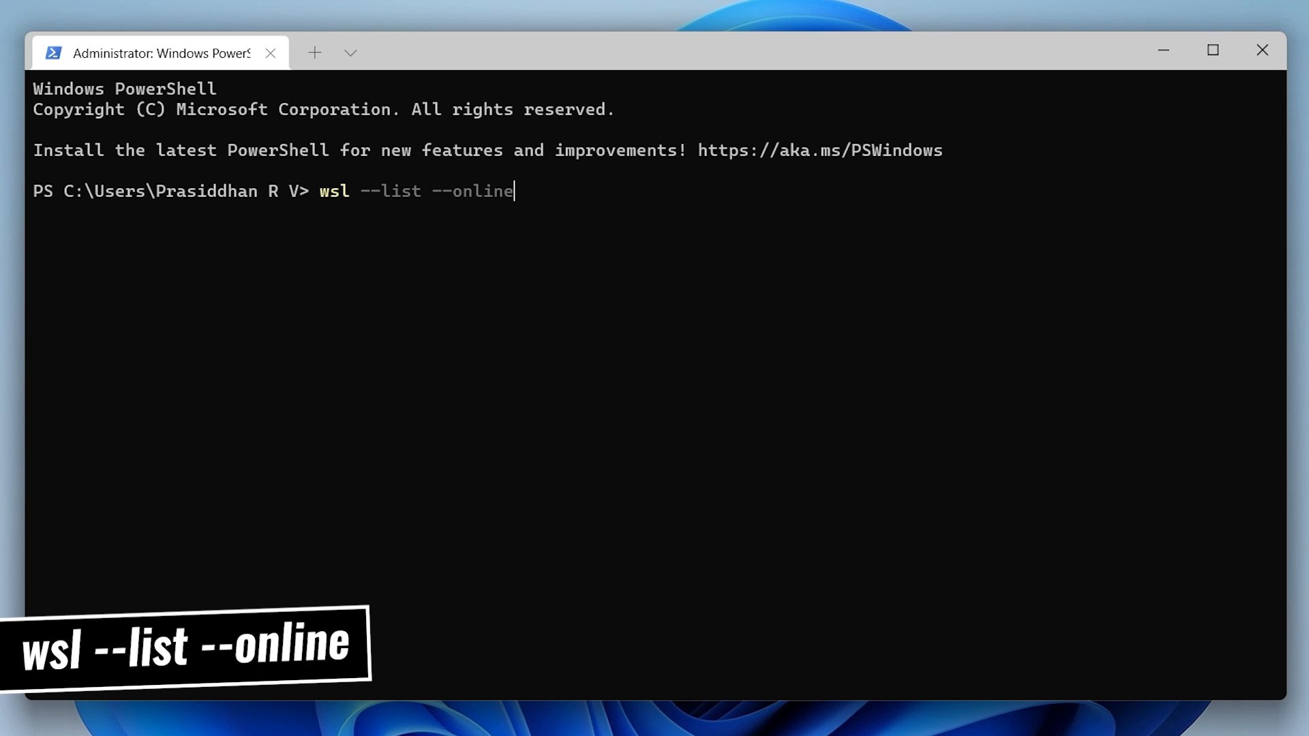
key(Return)
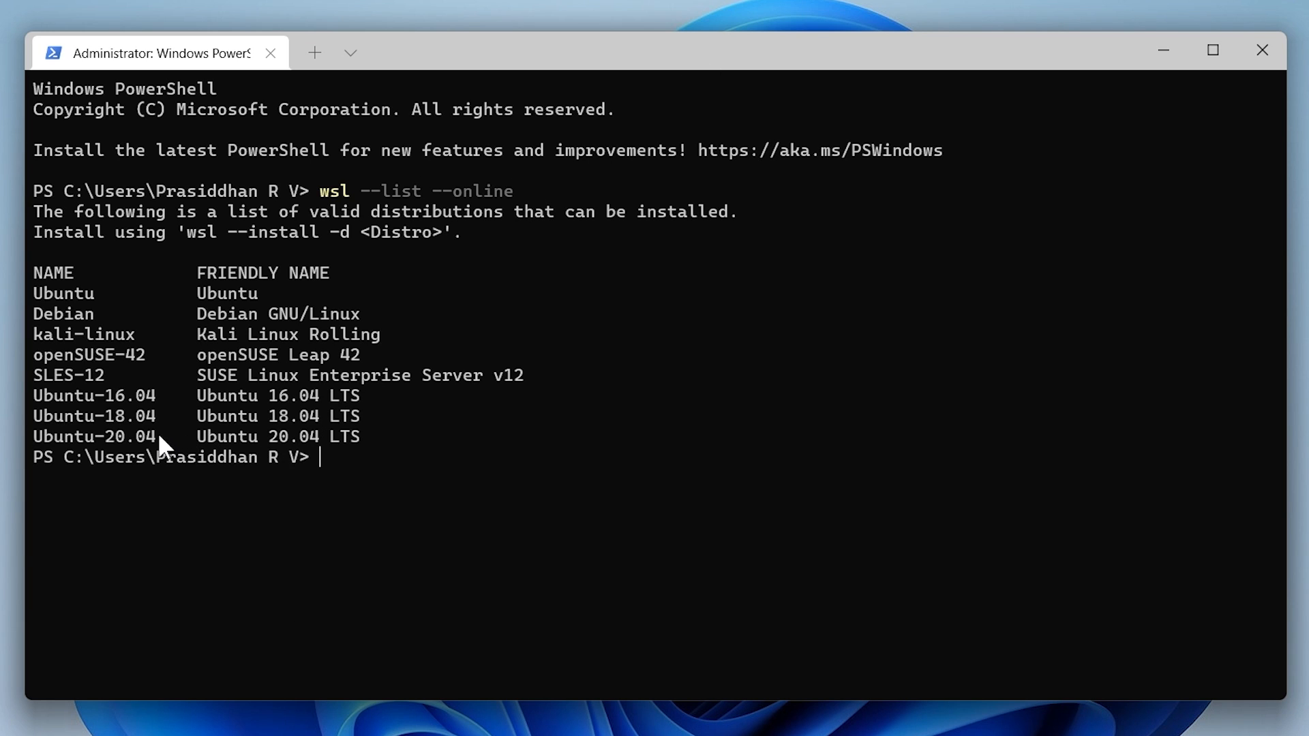
- Install Ubuntu 20.04 with wsl --install -d ubuntu-20.04 and dismiss the kernel-update error
drag(162, 437, 44, 437)
click(37, 431)
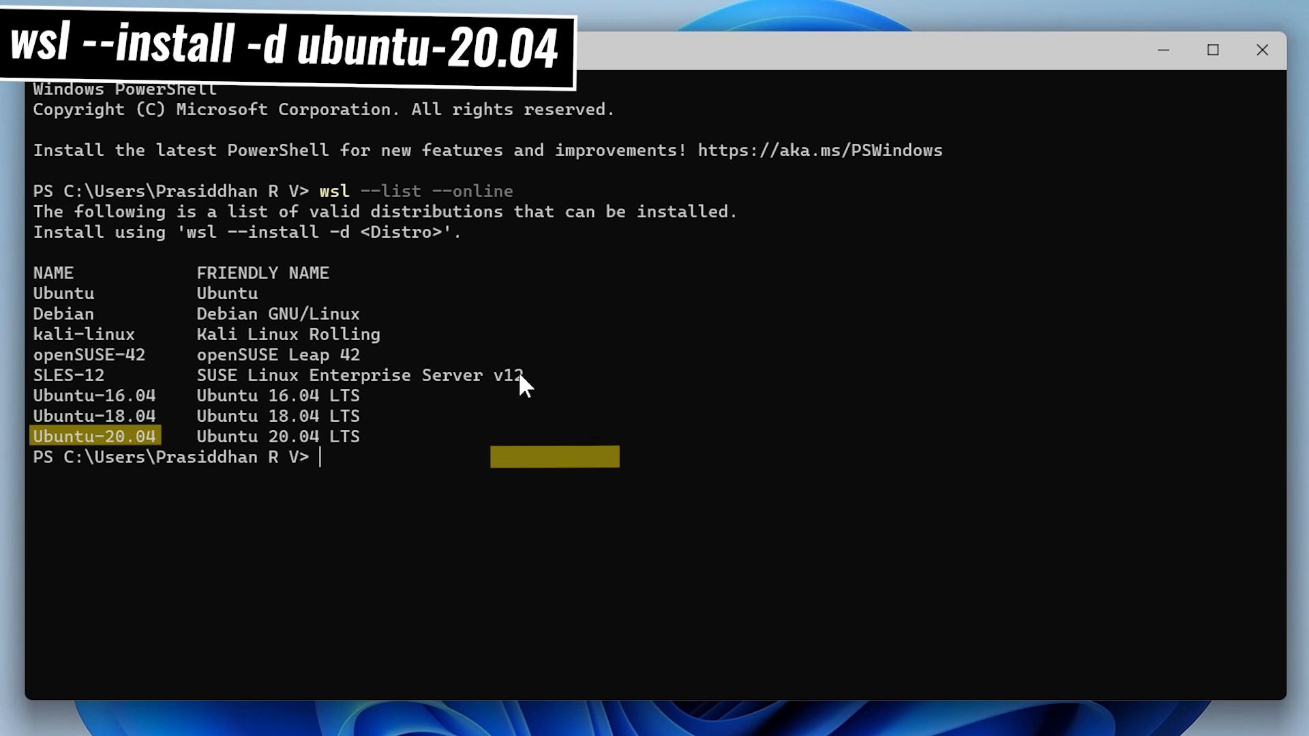
text(wsl --install -d ubuntu-20.04)
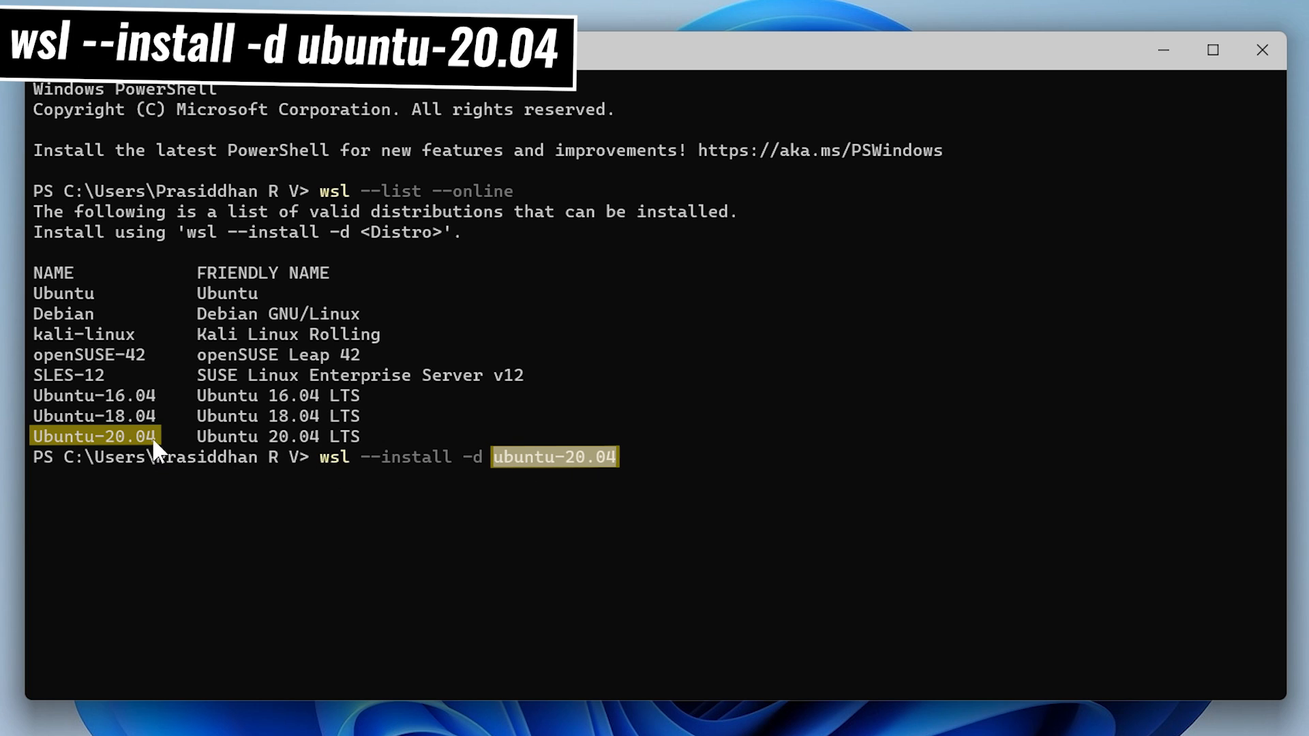
drag(158, 437, 22, 437)
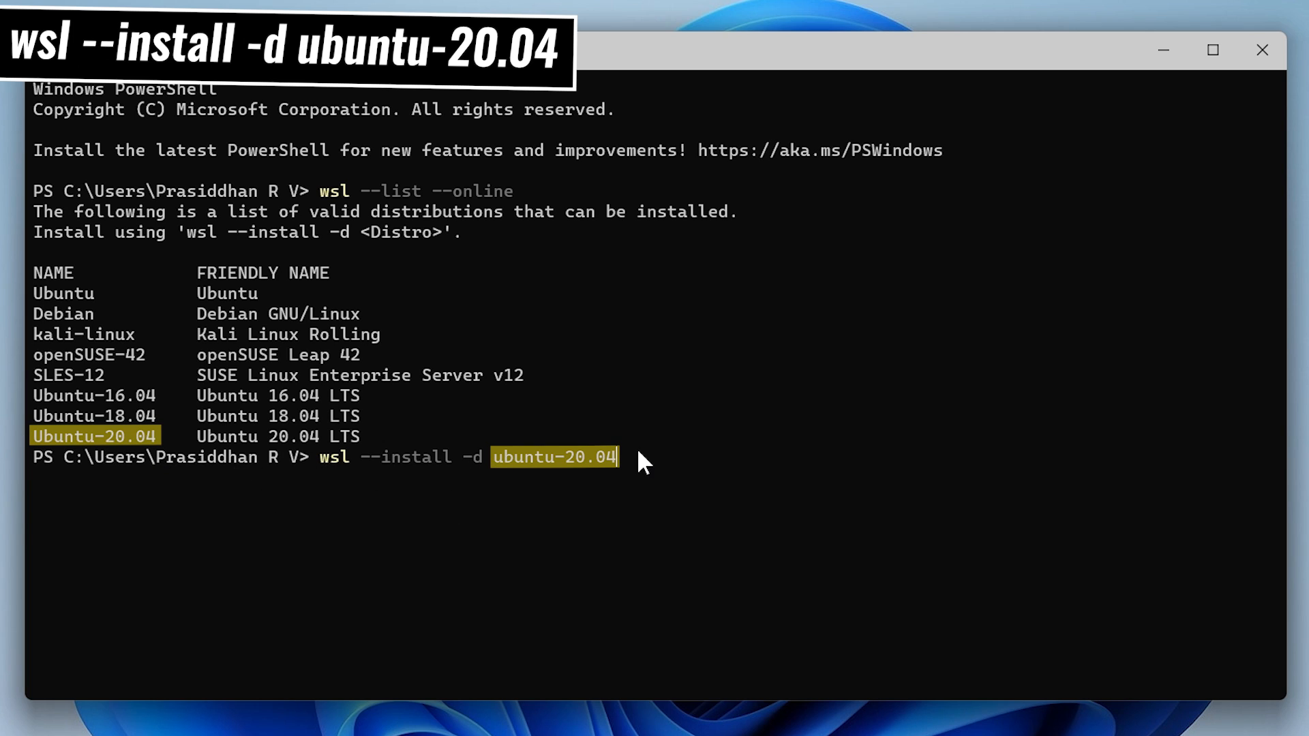
key(Return)
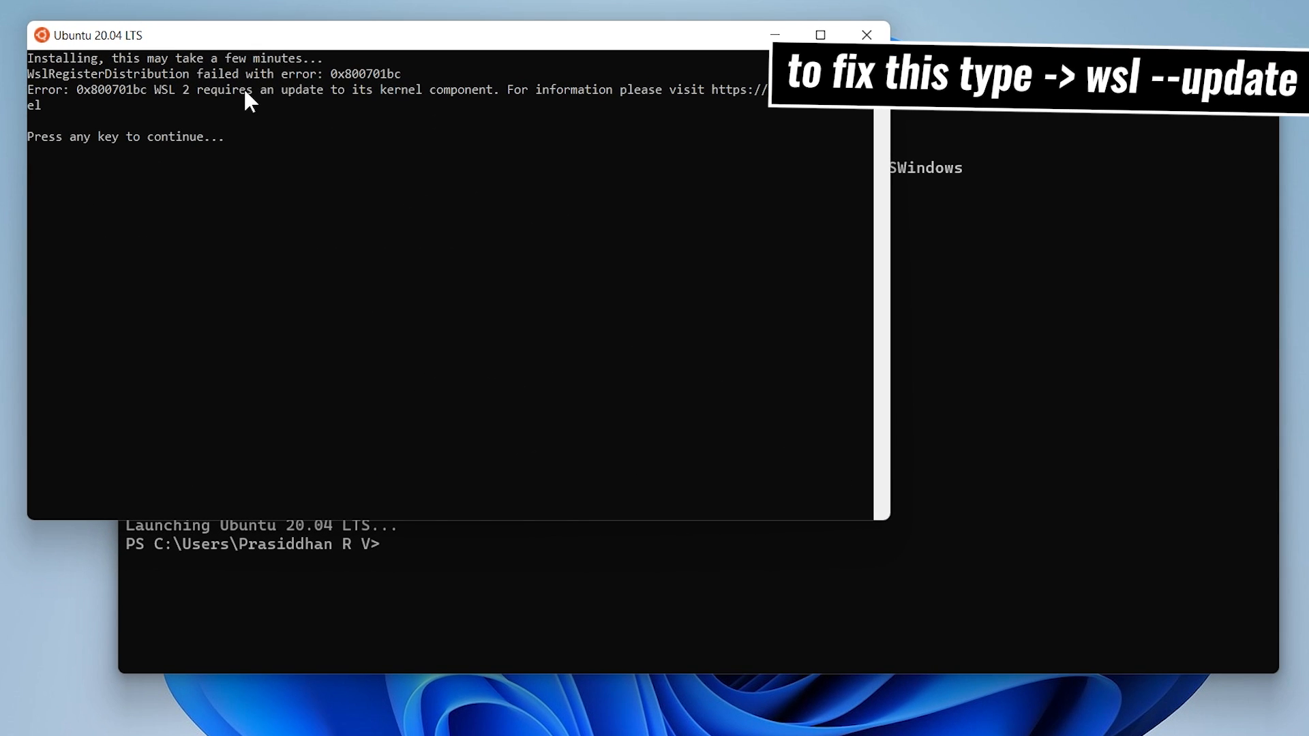
drag(232, 105, 13, 33)
click(207, 121)
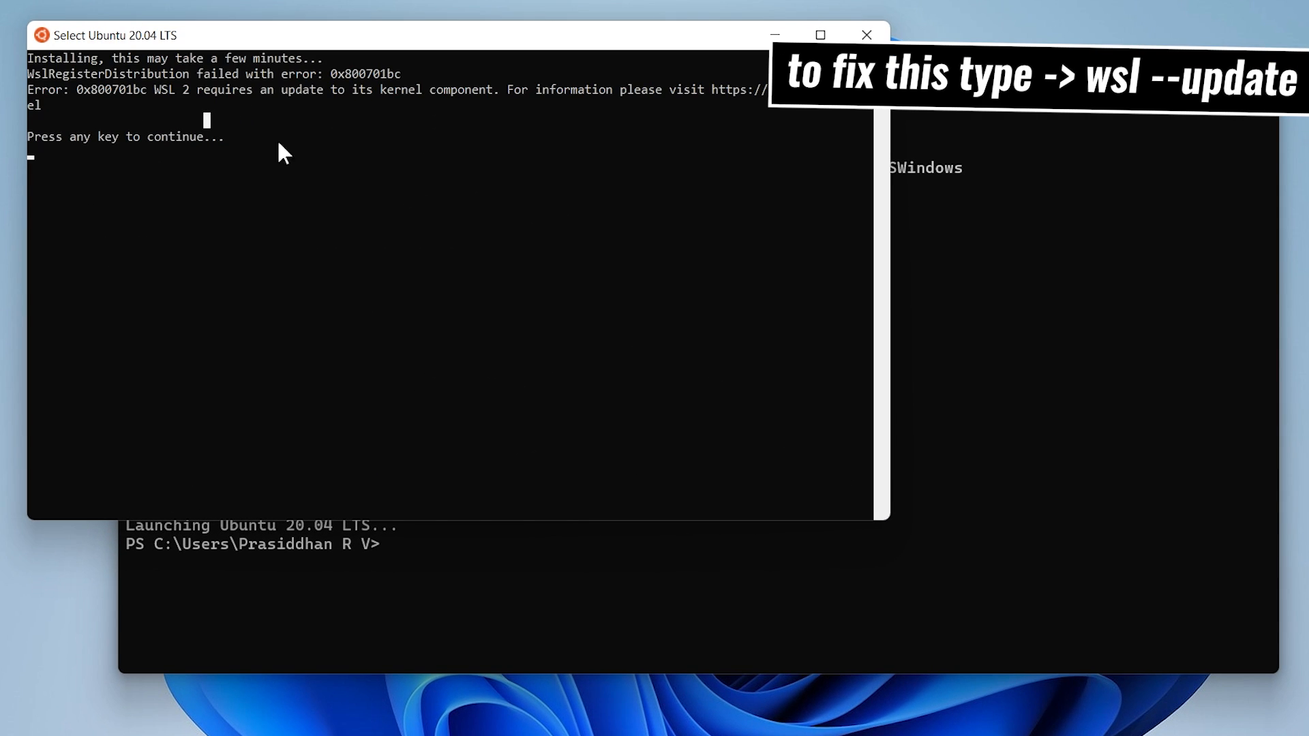
key(Return)
key(Return)
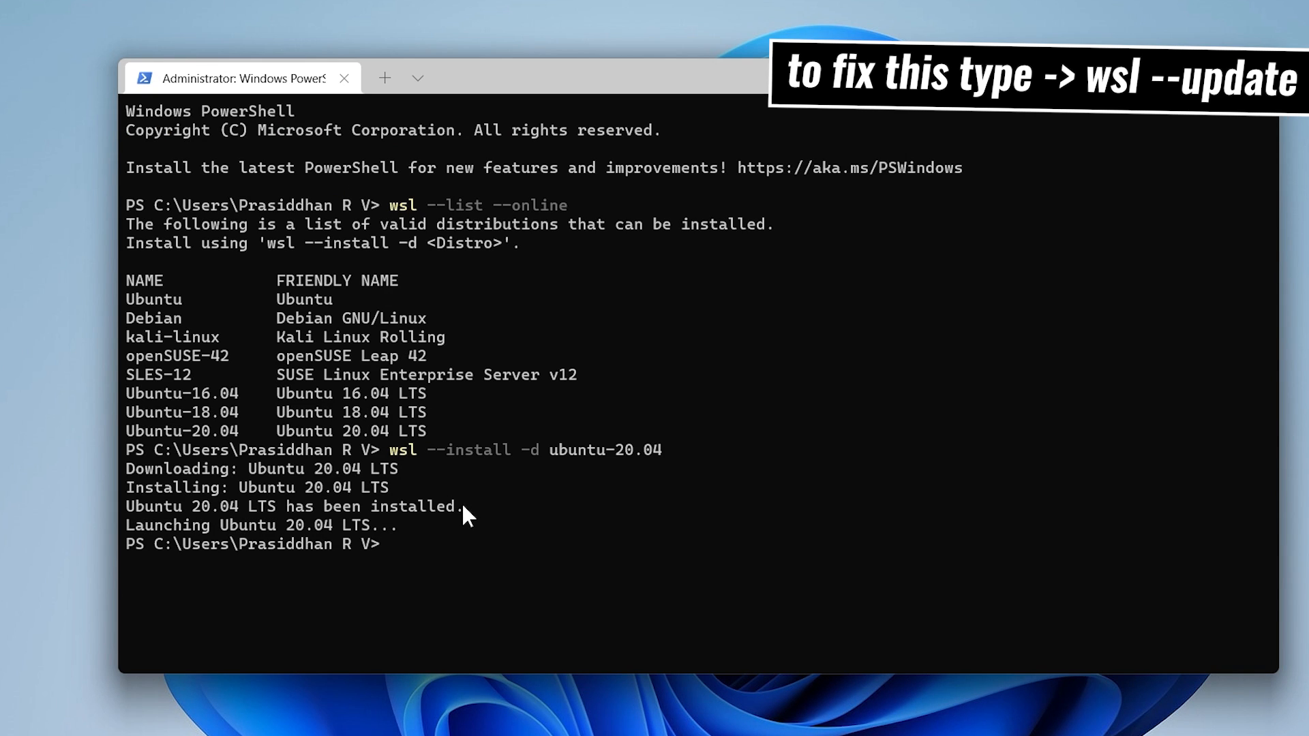
- Run wsl --update to install kernel 5.10.60.1, then run wsl --shutdown
drag(462, 506, 125, 508)
click(425, 538)
text(wsl --update)
key(Return)
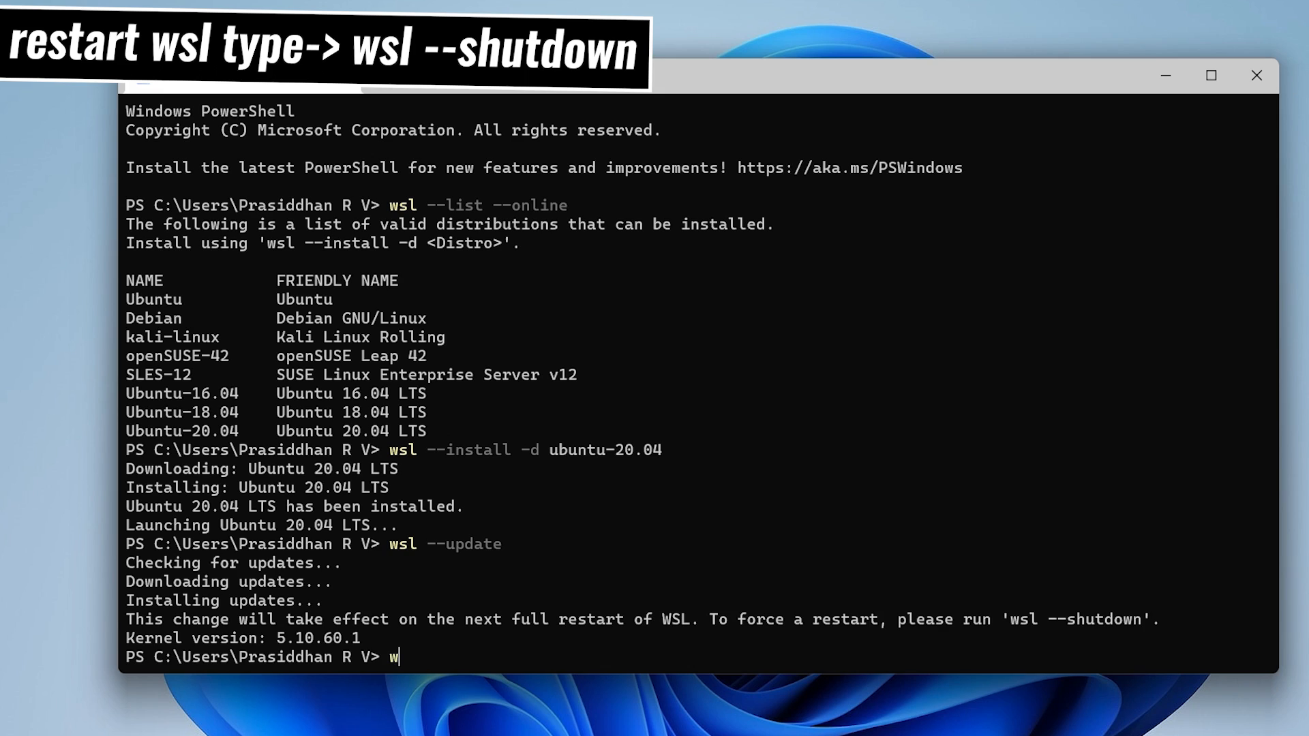
text(sl --shute)
text(down)
key(Return)
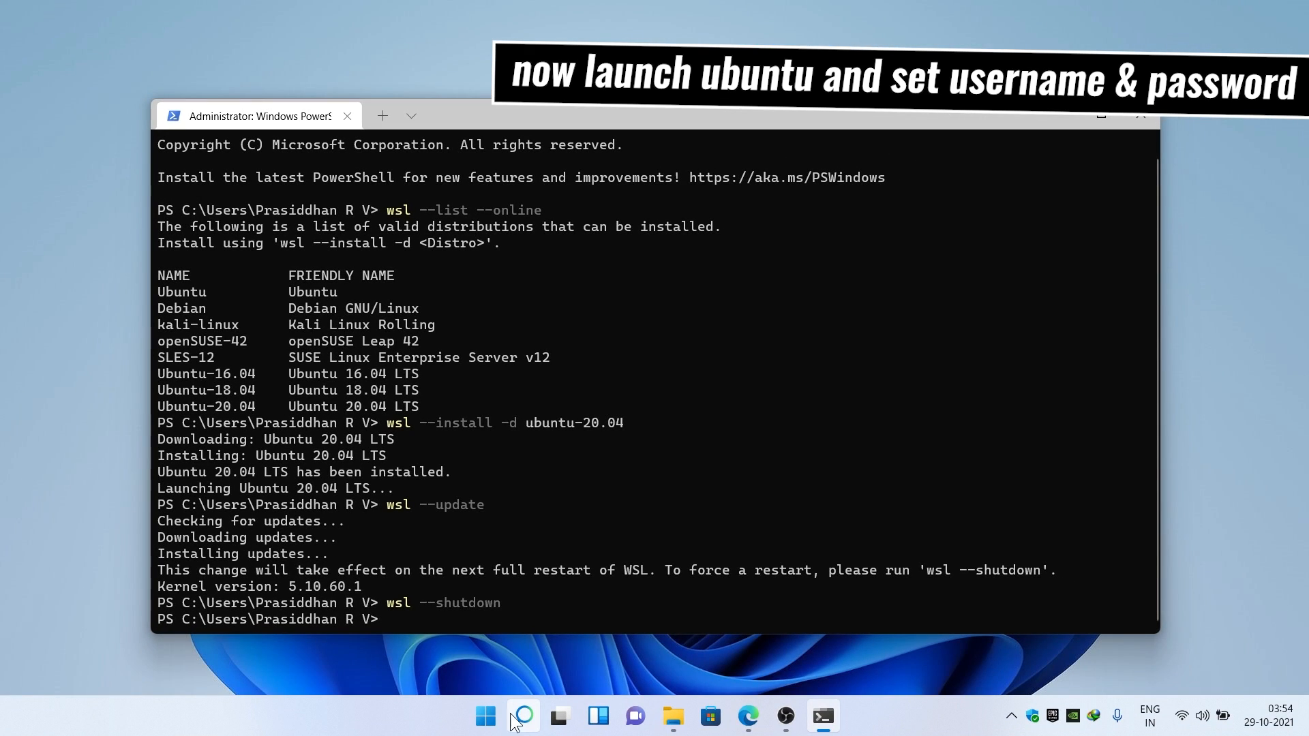
- Find Ubuntu 20.04 LTS through search and launch it
click(523, 715)
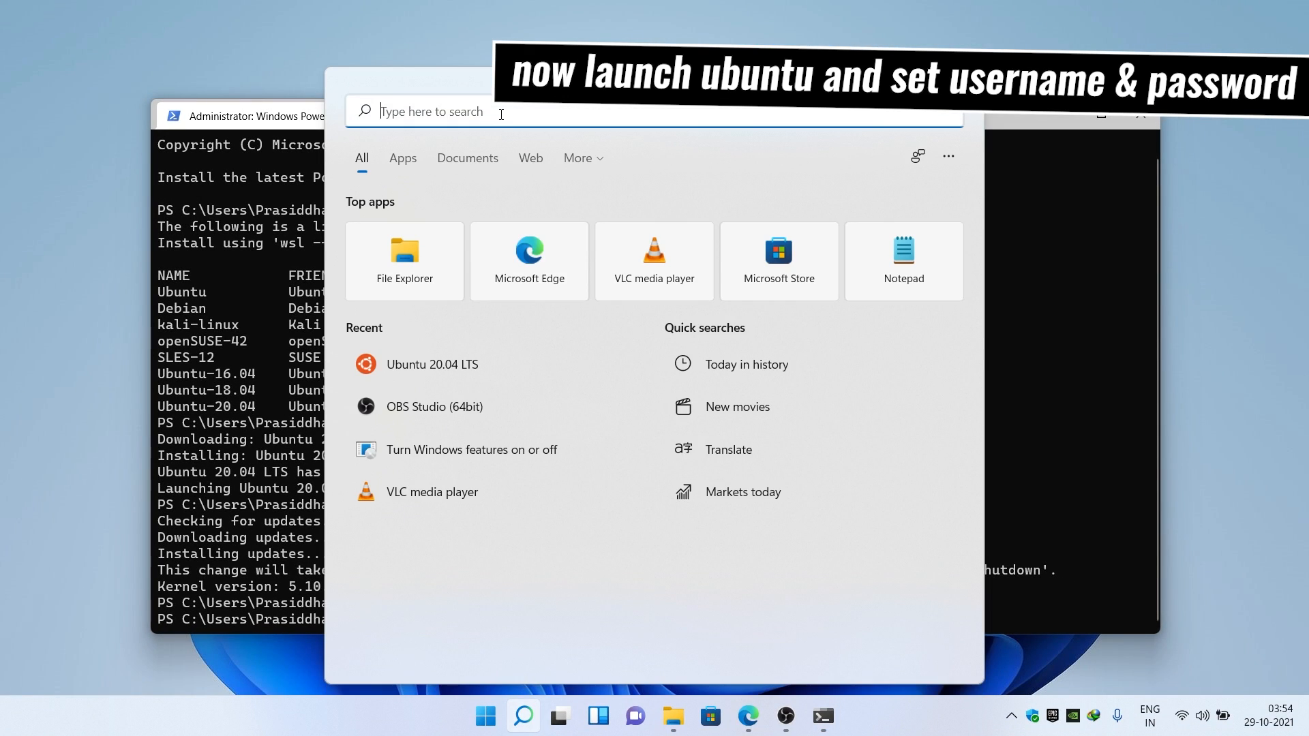
text(ubuntu)
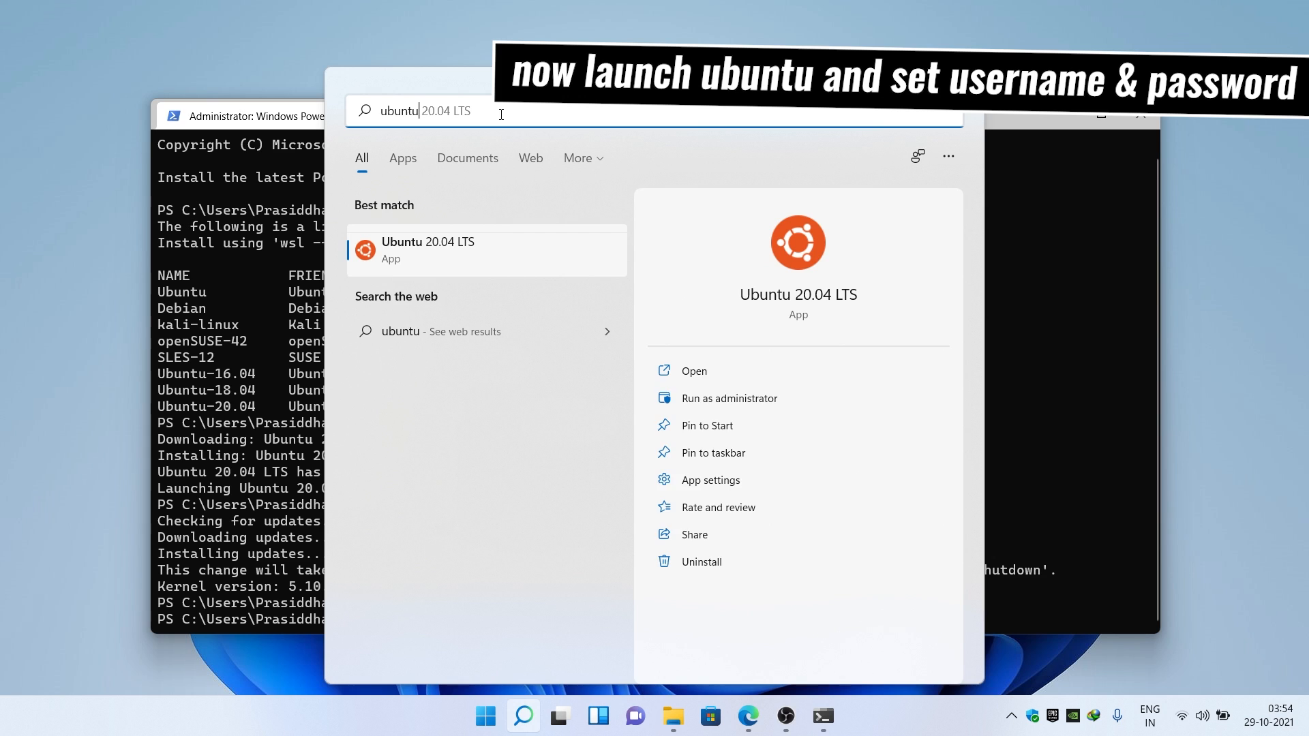
click(396, 255)
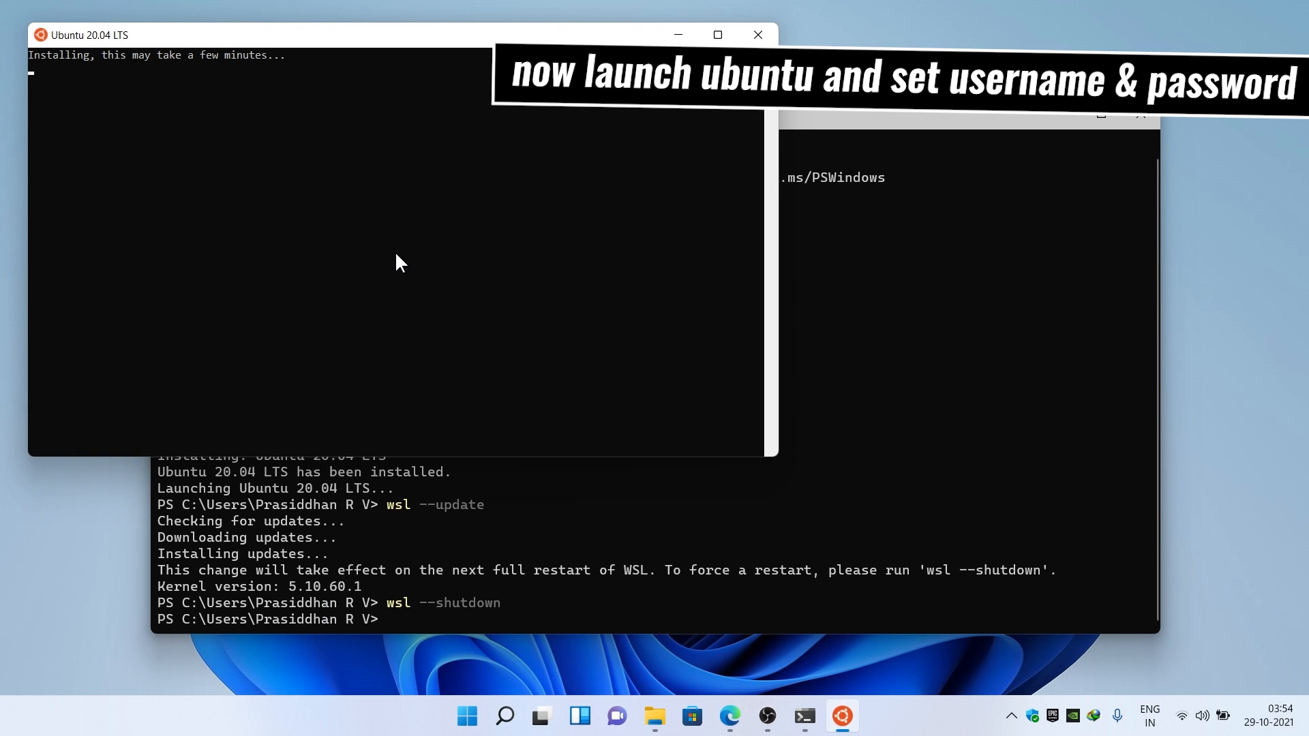
- Enter a new UNIX username and confirm the password to finish setup
drag(32, 55, 290, 58)
click(342, 117)
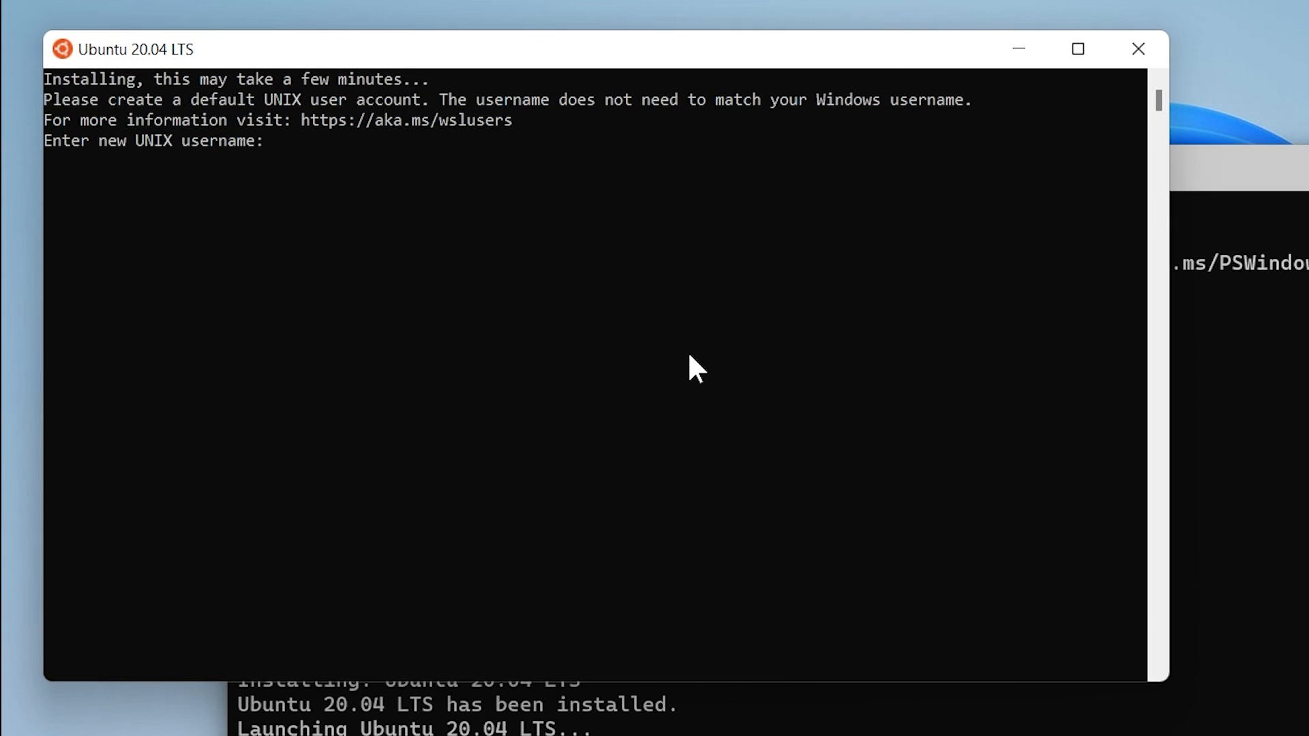
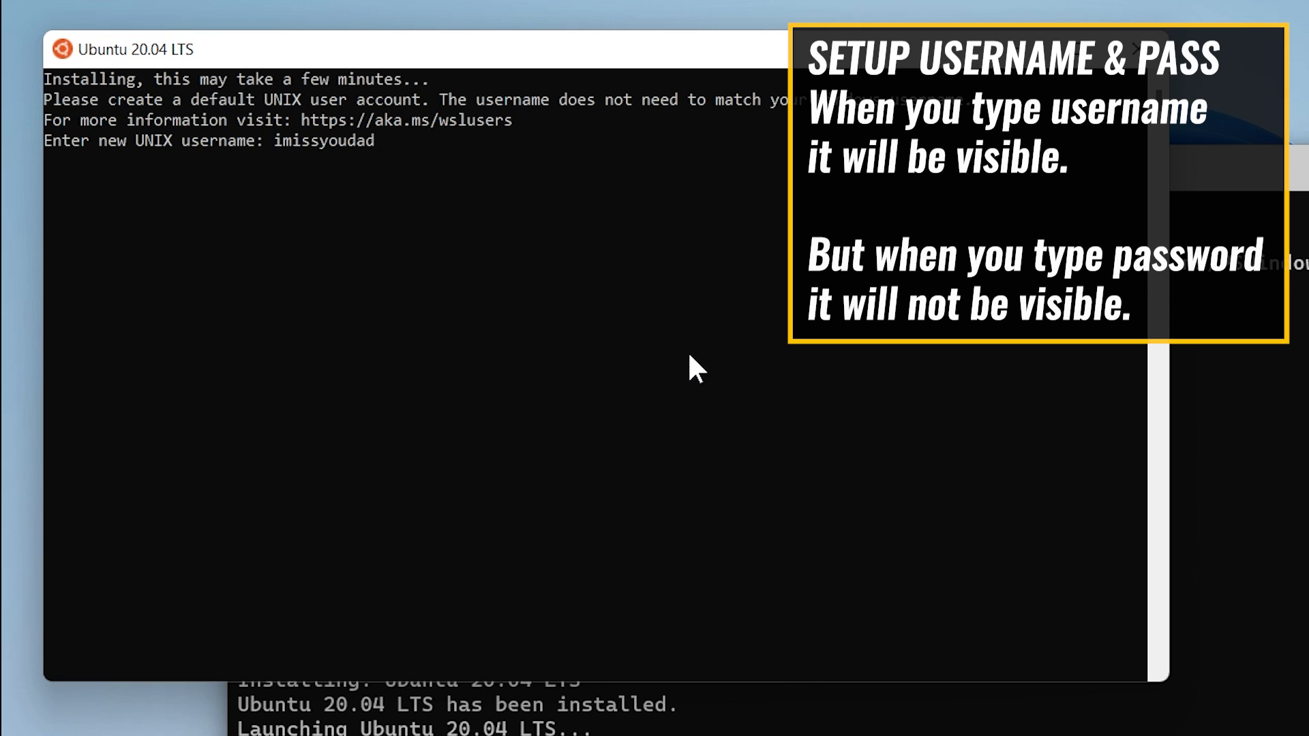
key(Return)
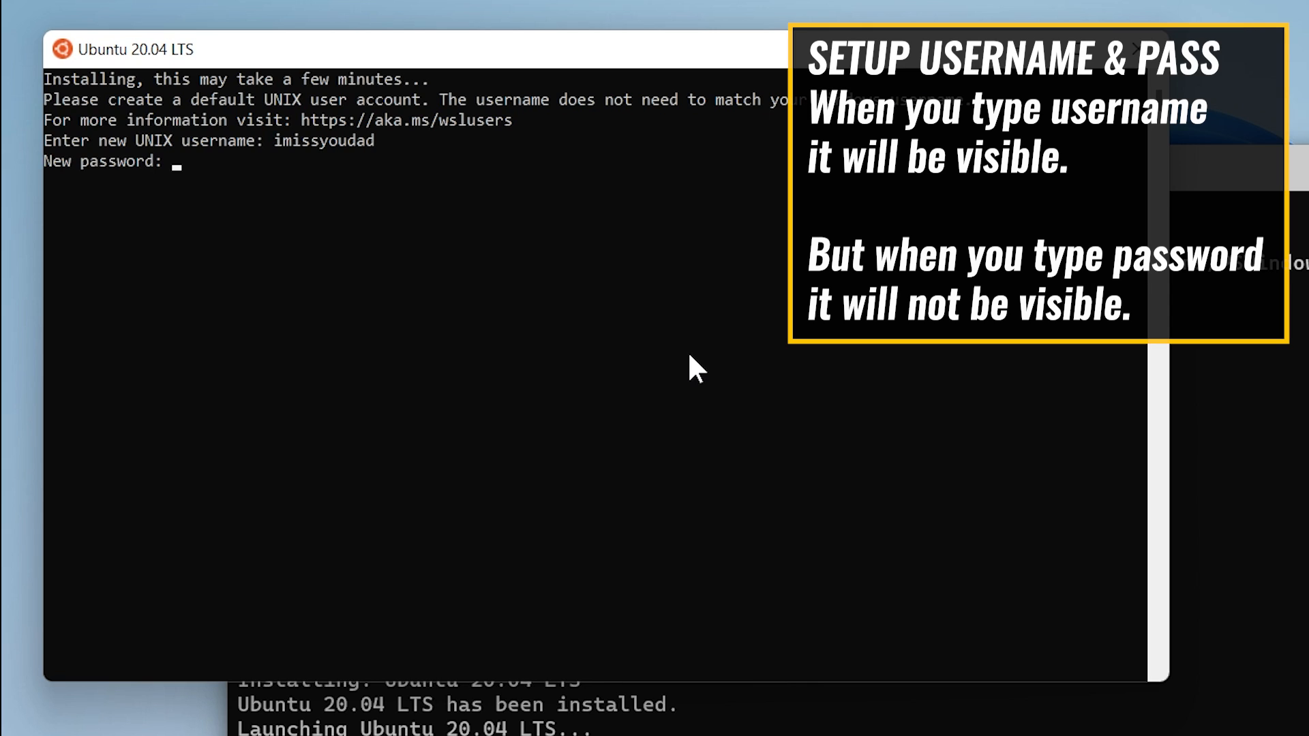
key(Return)
key(Return)
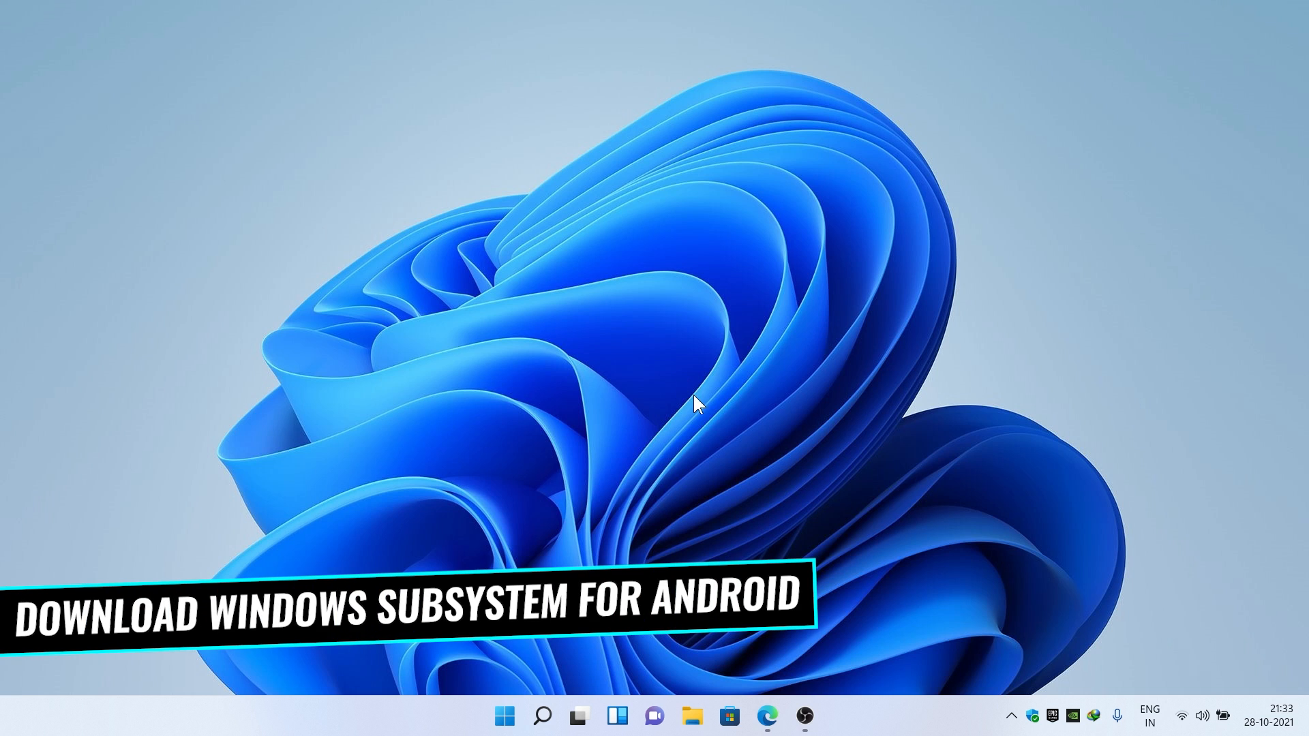
- On store.rg-adguard.net, generate links for ProductId 9p3395vx91nr on the Slow ring
click(768, 709)
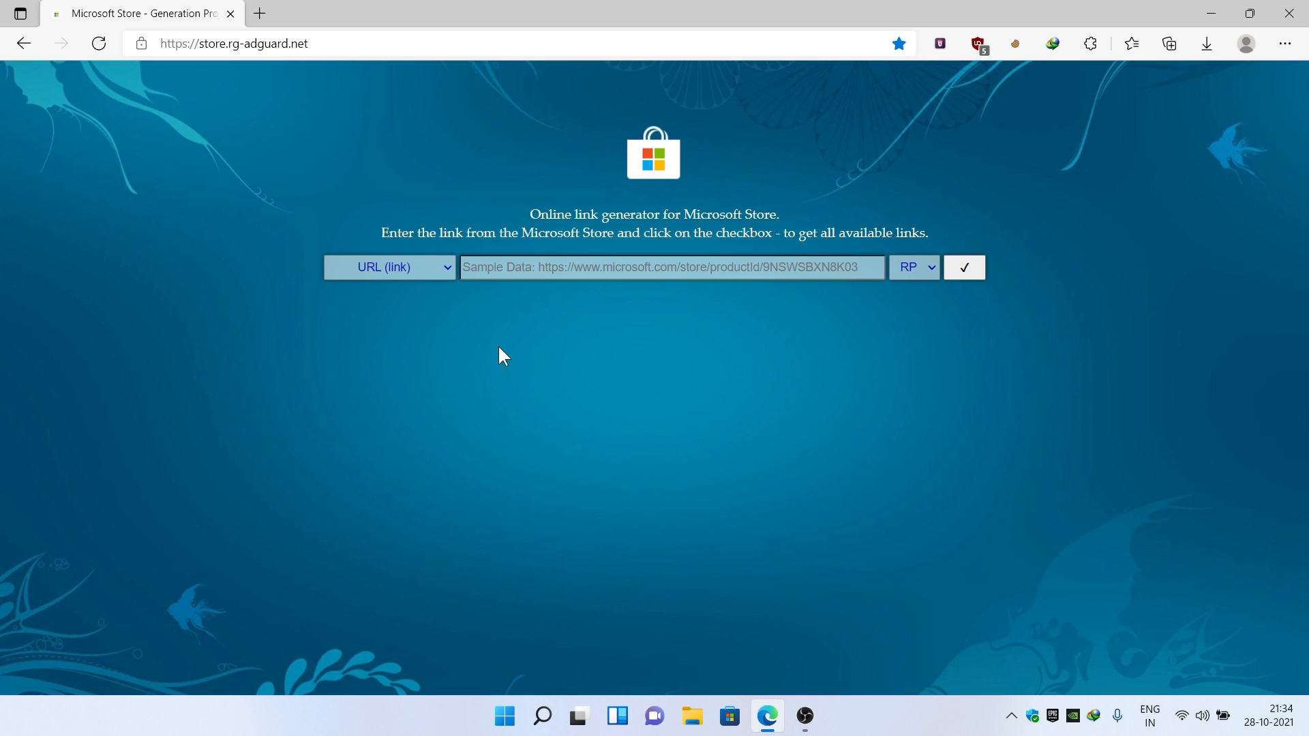
click(417, 275)
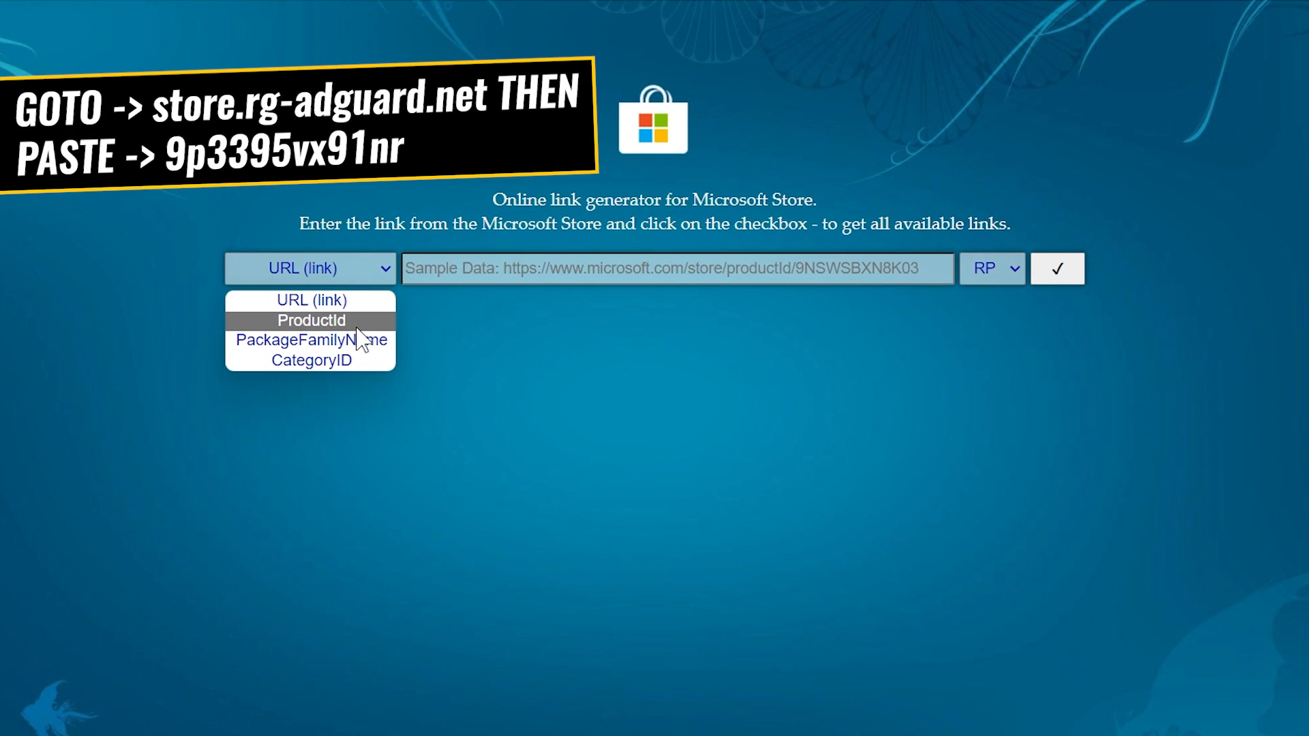
click(353, 317)
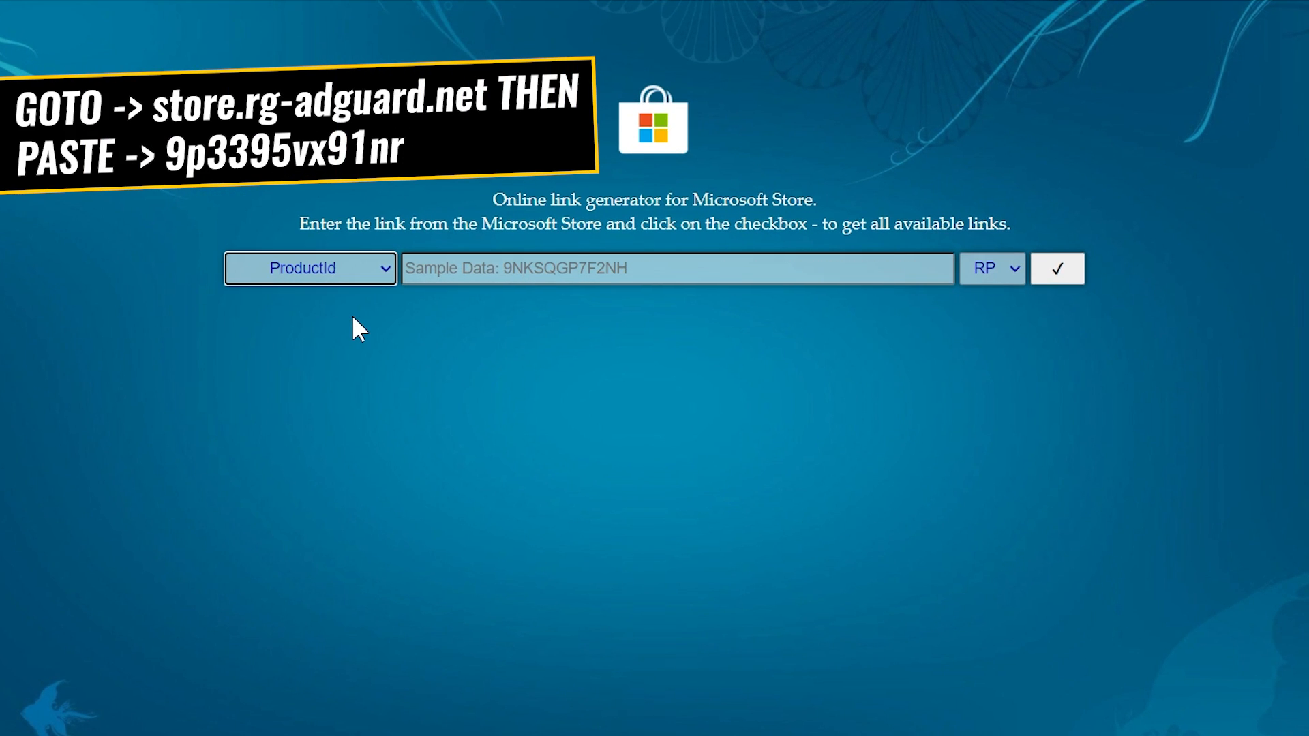
click(472, 268)
right_click(473, 268)
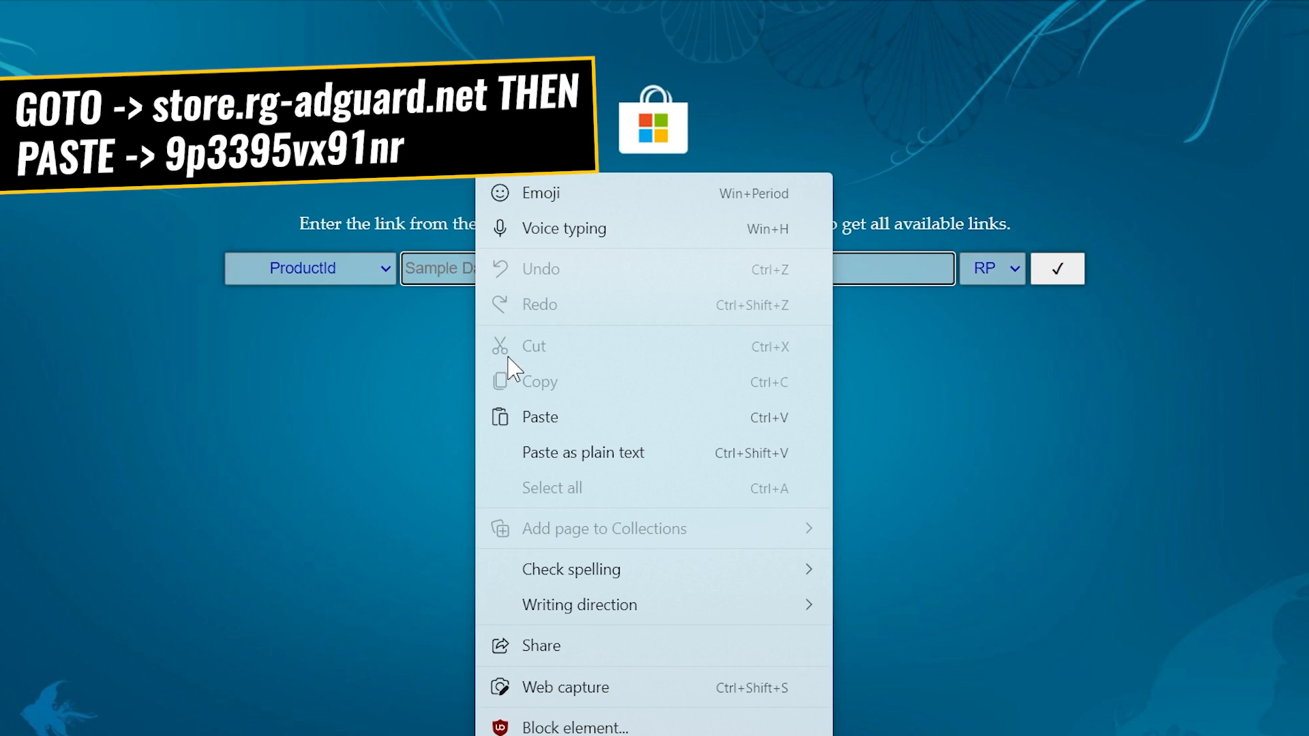
click(531, 423)
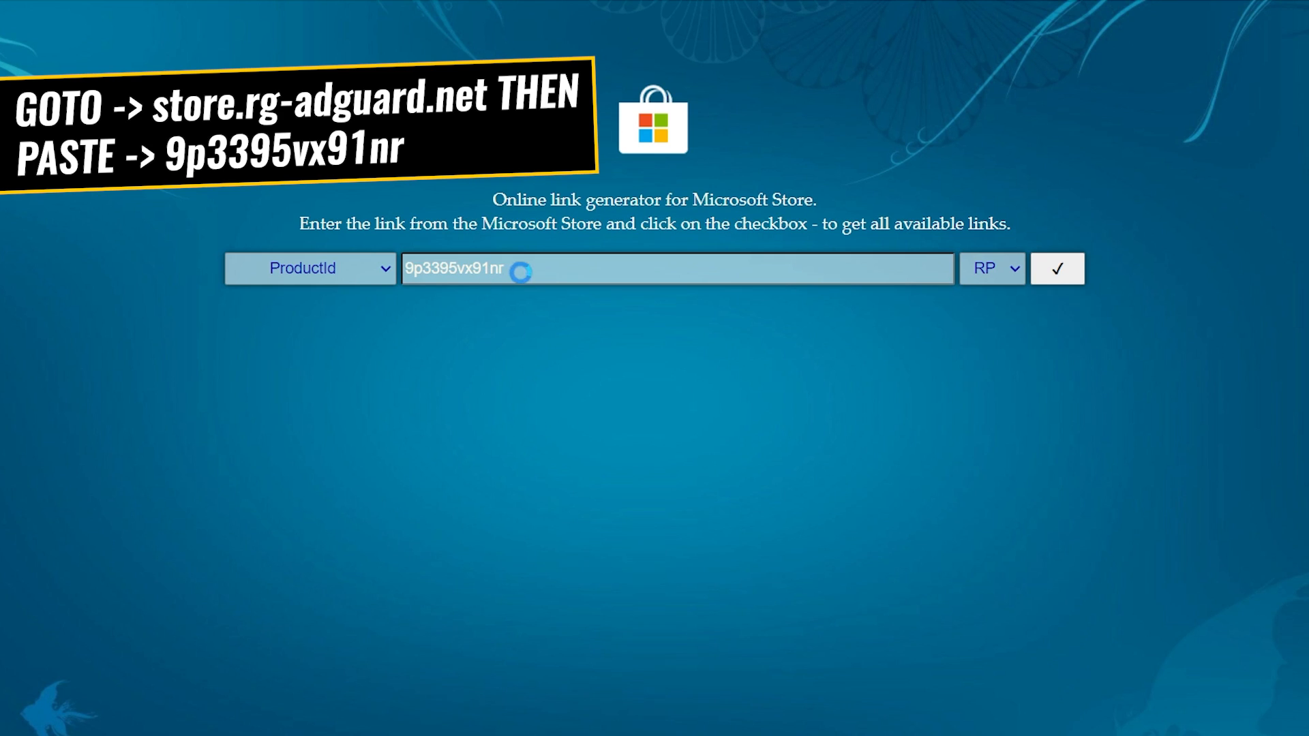
drag(534, 271, 401, 270)
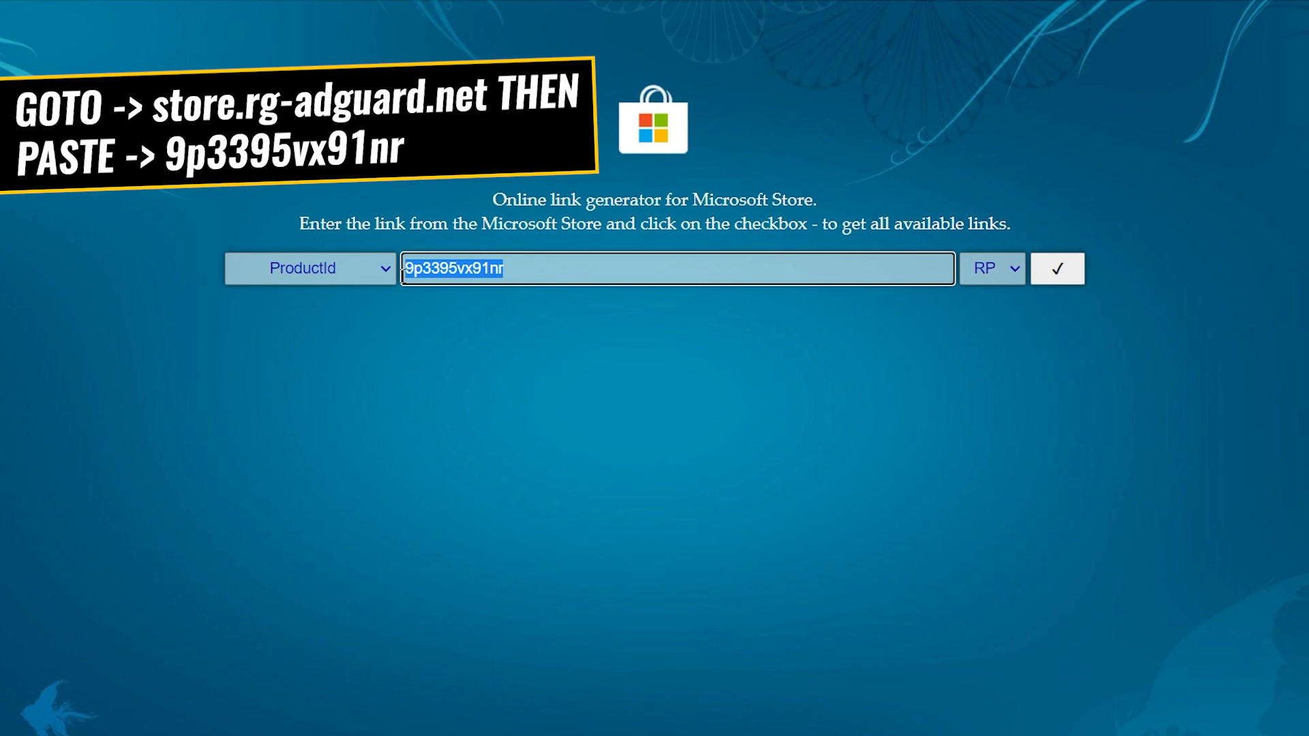
click(1012, 269)
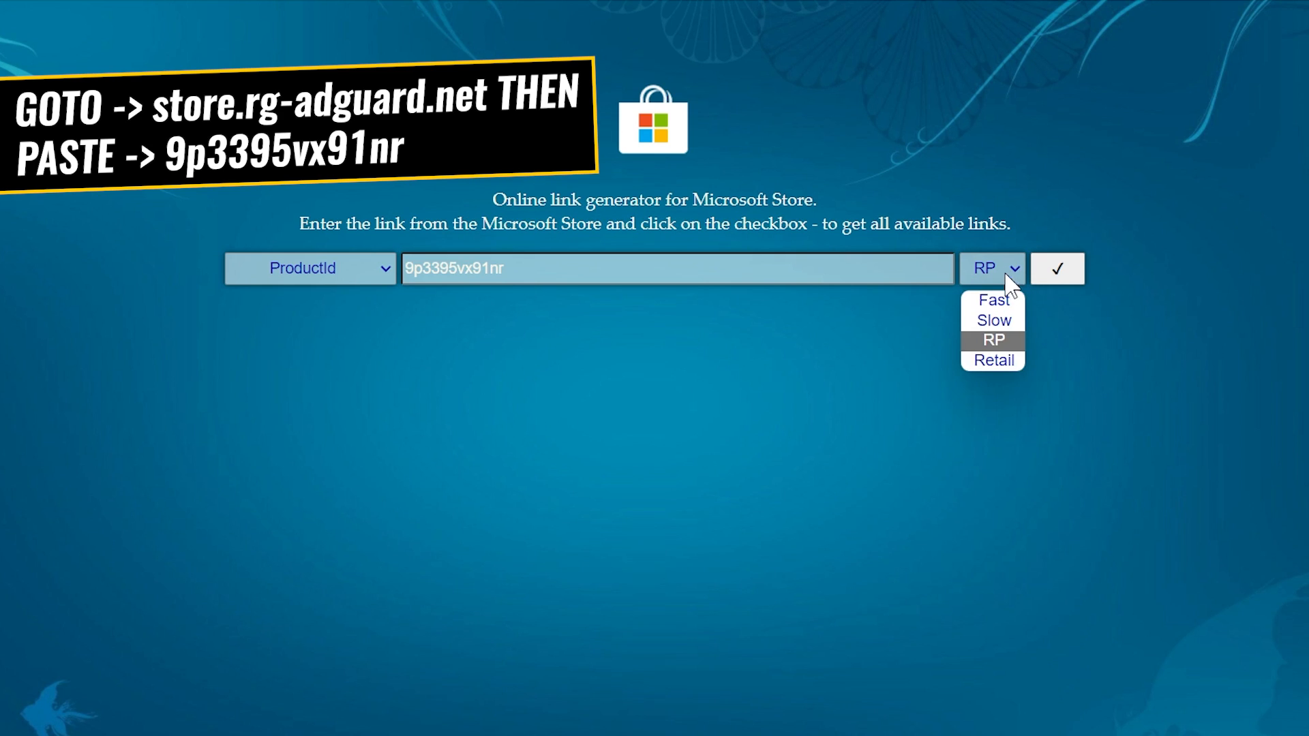
click(1001, 320)
click(1053, 271)
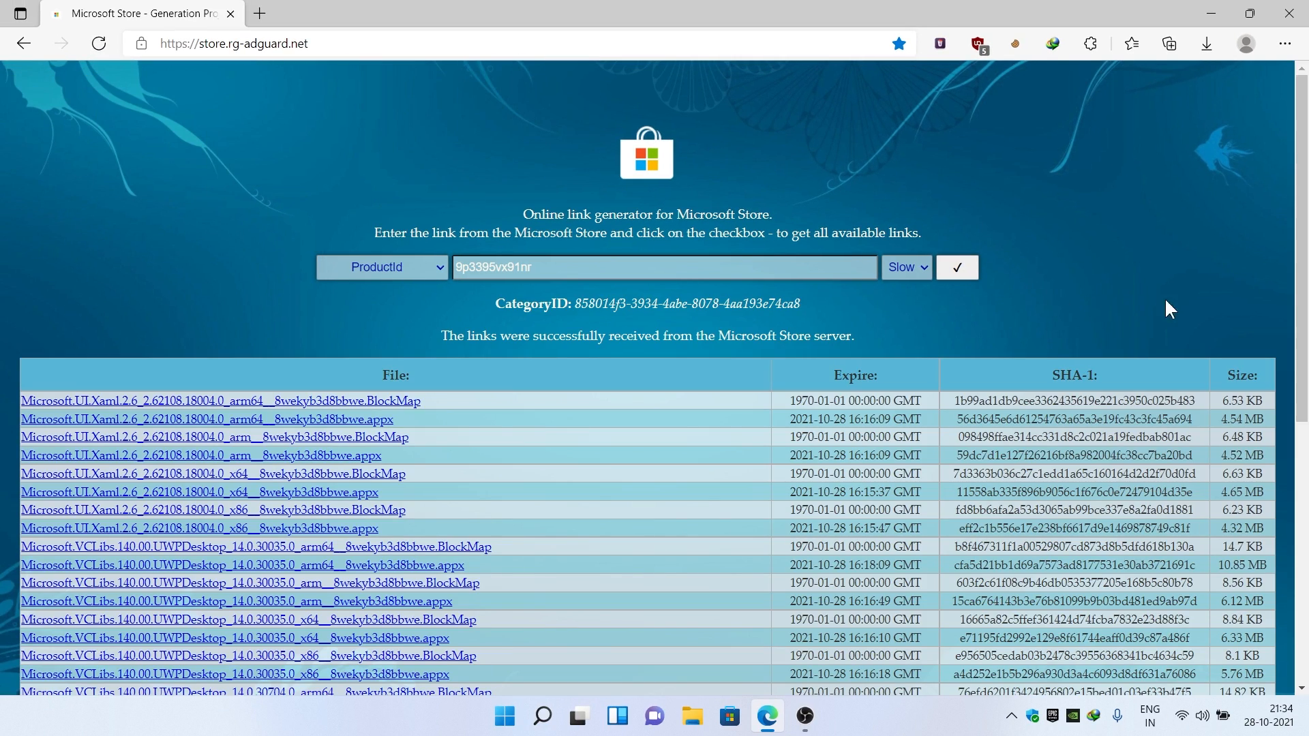
- Download the 1.21 GB msixbundle and keep it anyway despite Edge's warning
drag(1303, 279, 1305, 539)
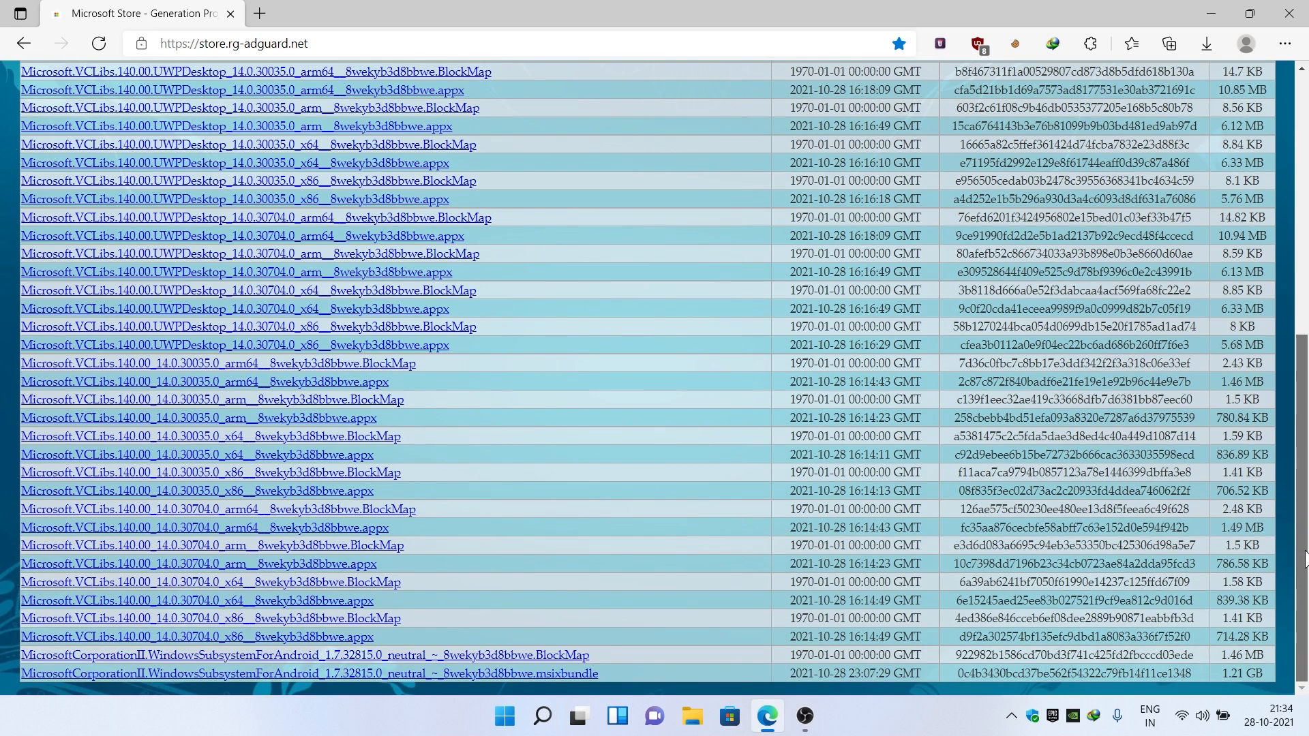
drag(1263, 671, 1222, 675)
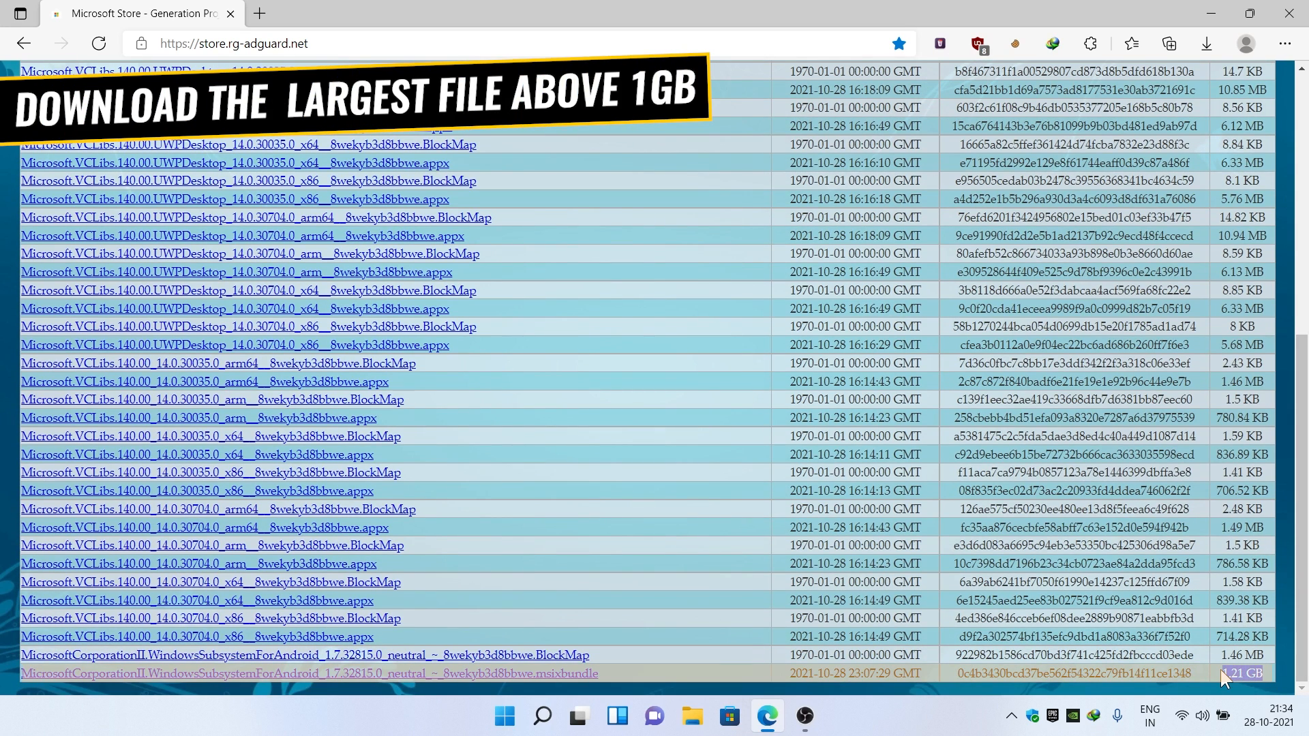
drag(638, 674, 21, 673)
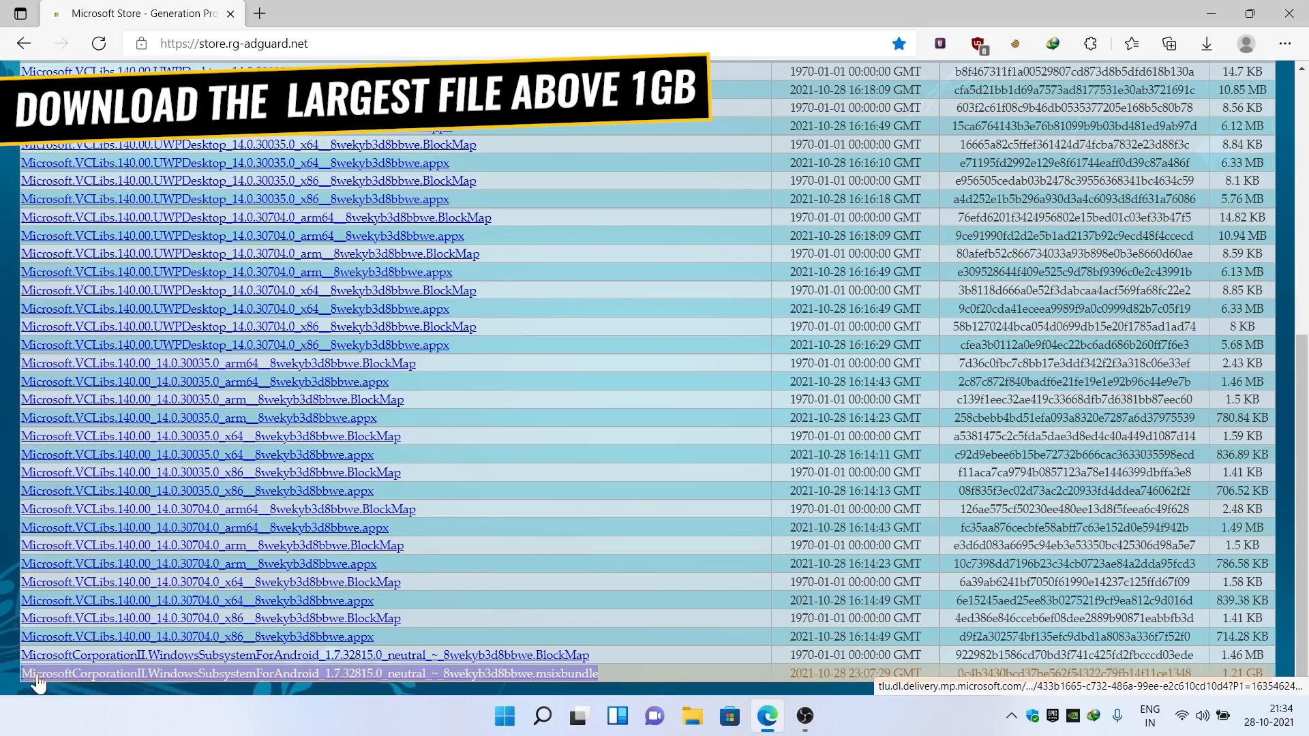
click(656, 671)
click(545, 674)
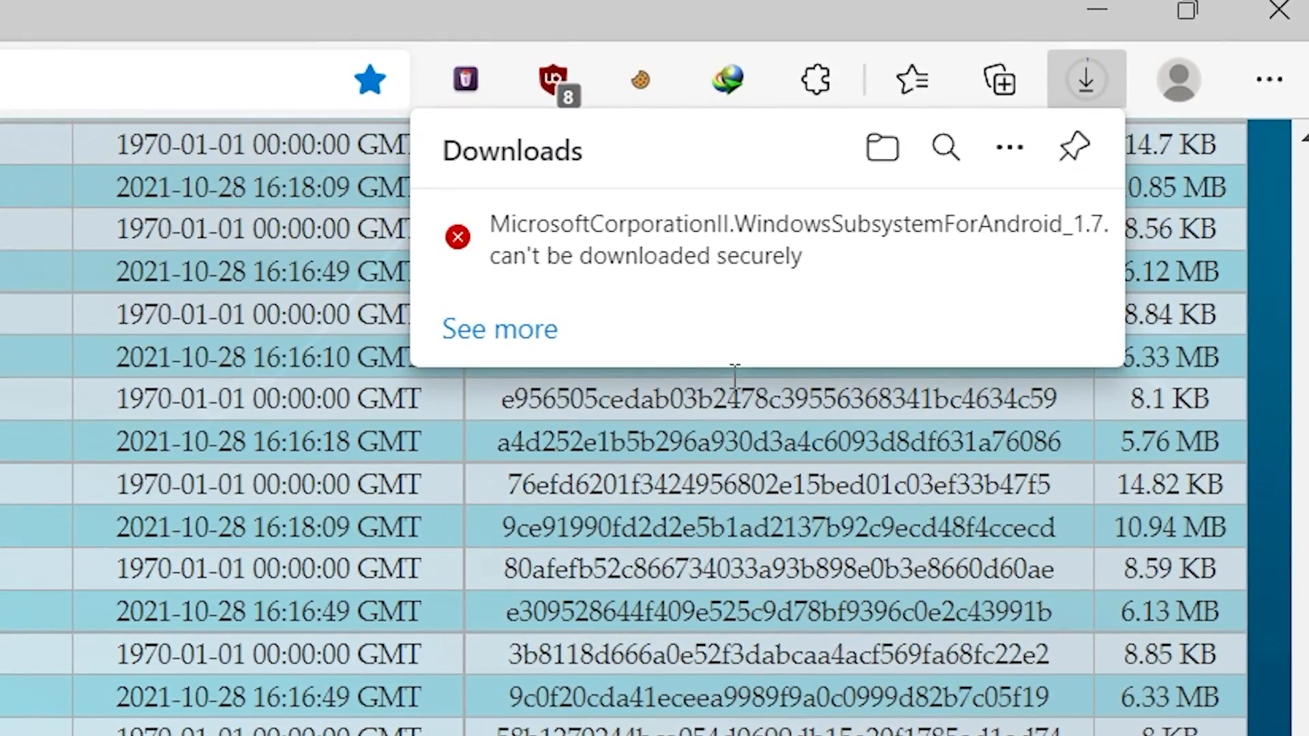
click(1044, 249)
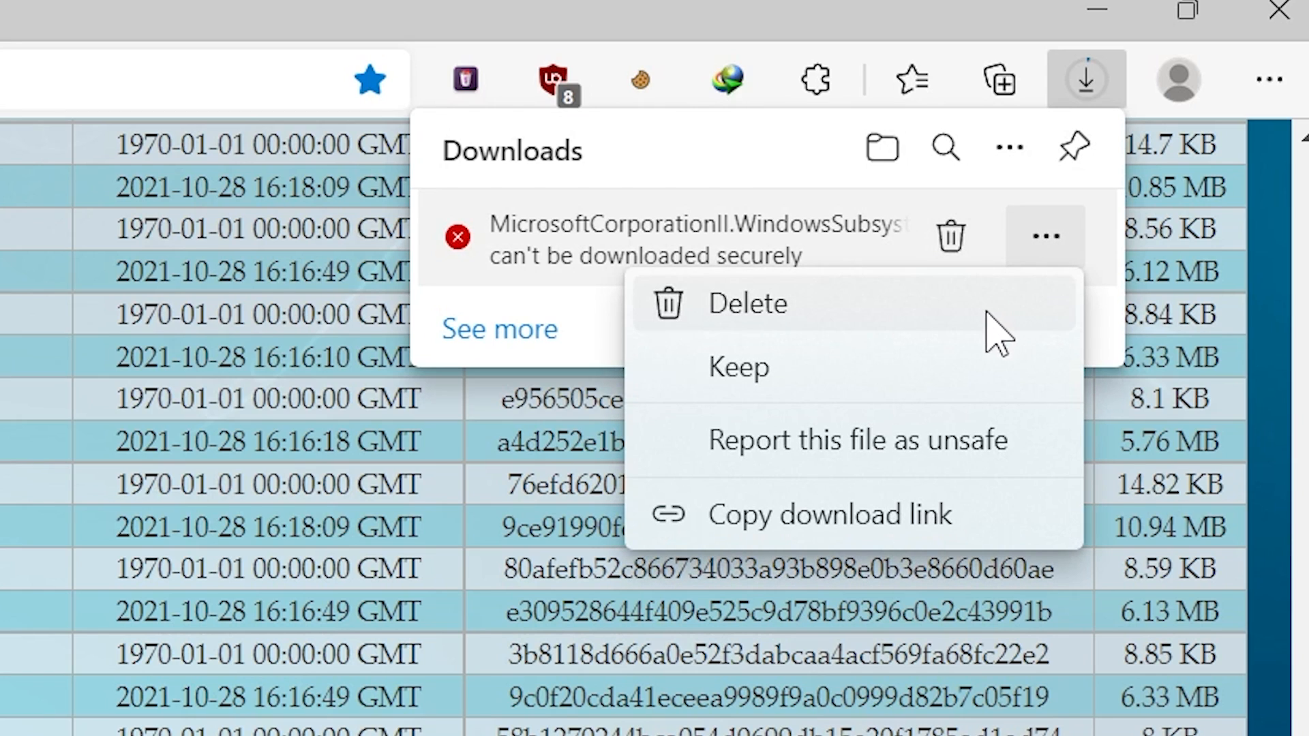
click(941, 369)
click(859, 546)
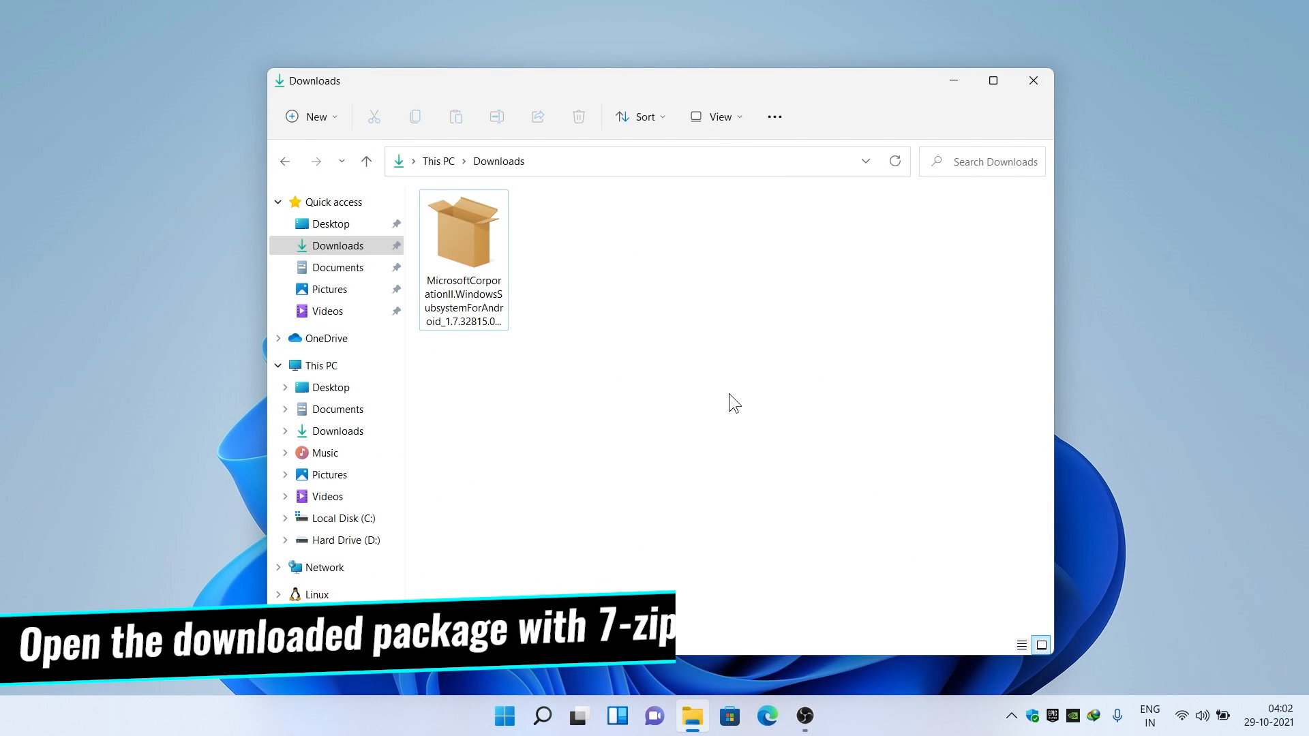
- Open the downloaded msixbundle in 7-Zip and browse into its x64_Release-Nightly.msix
right_click(478, 251)
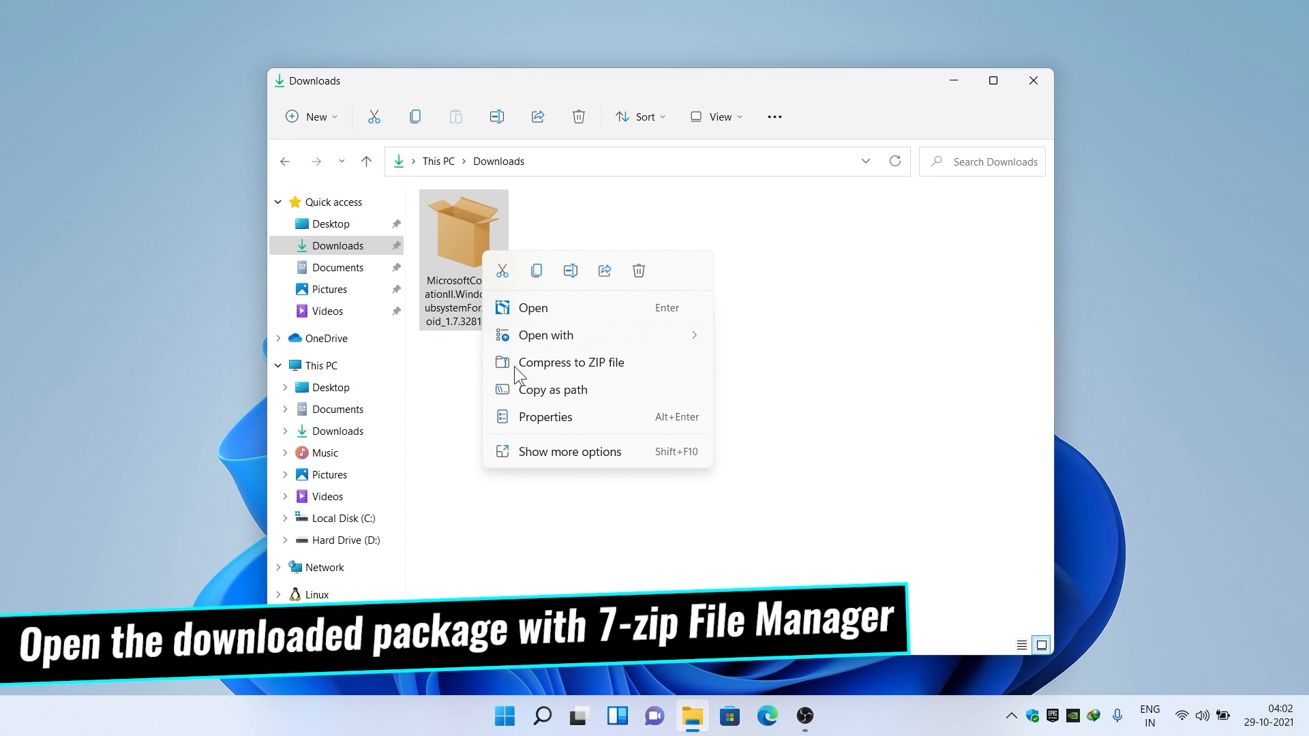
click(546, 453)
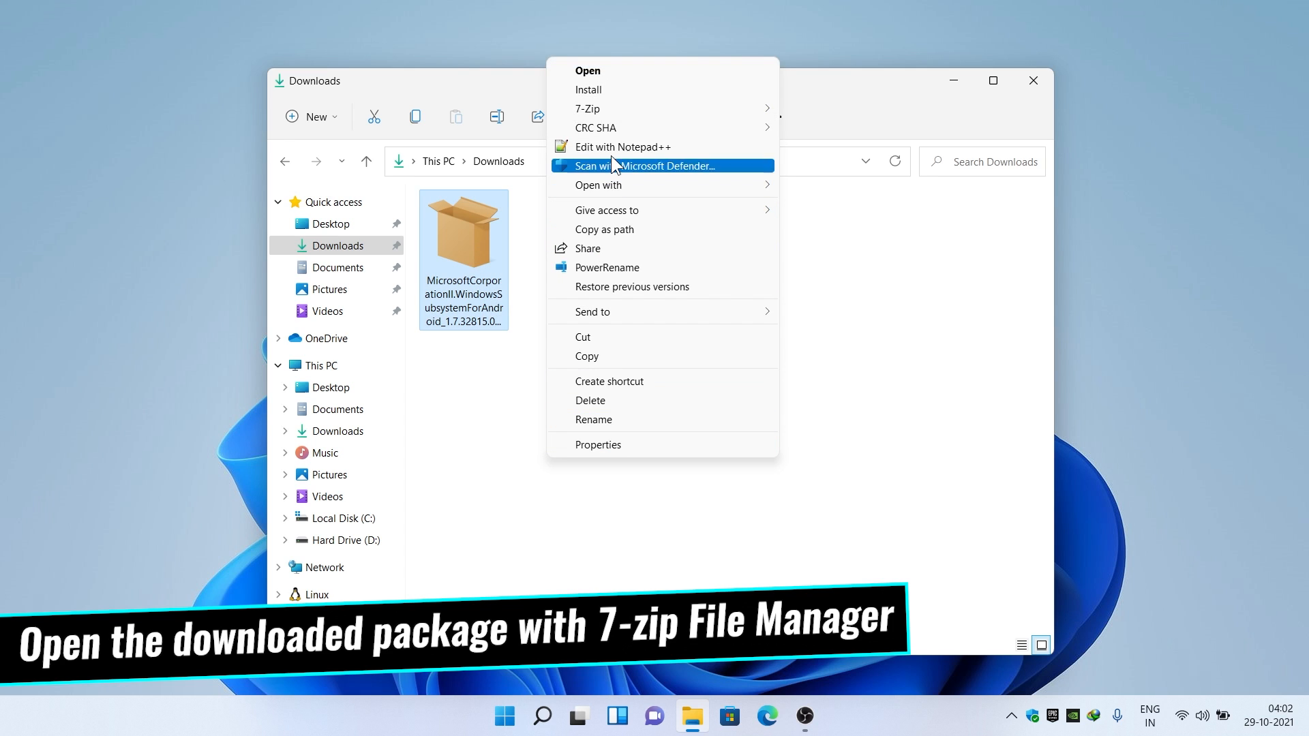
mouse_move(618, 113)
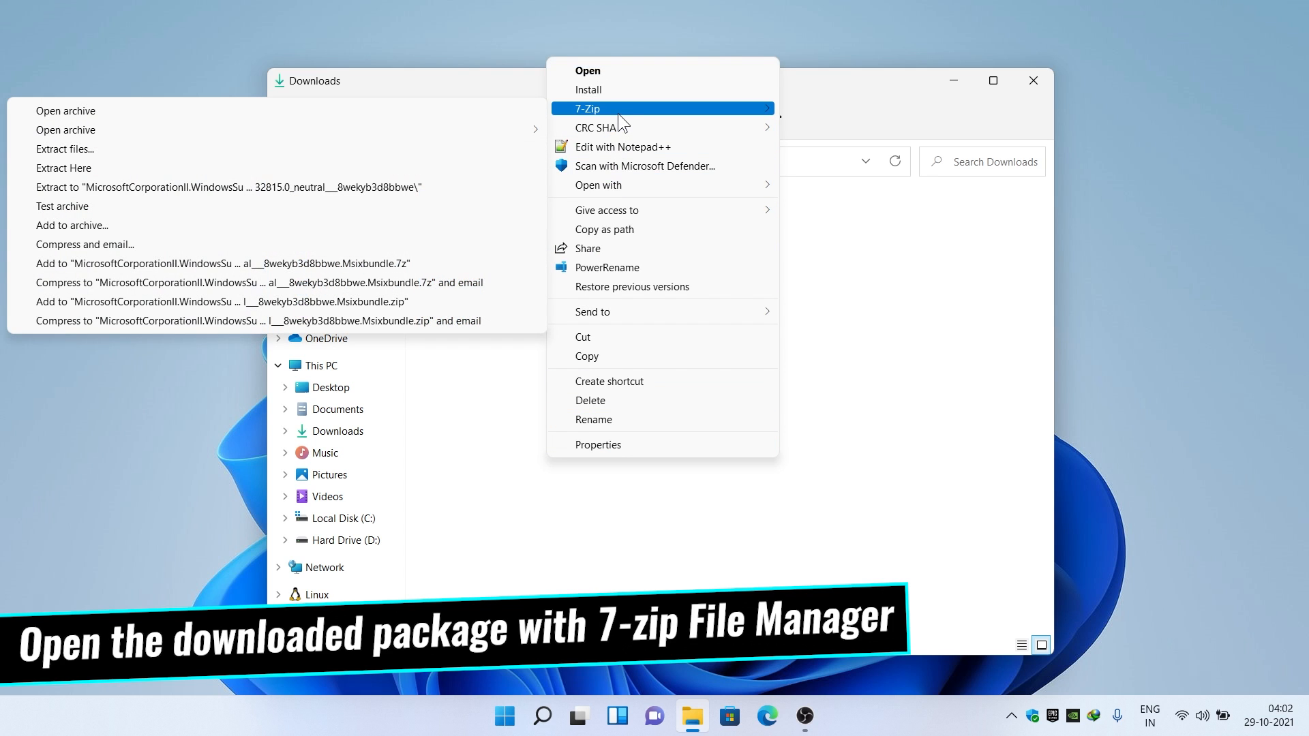
click(415, 113)
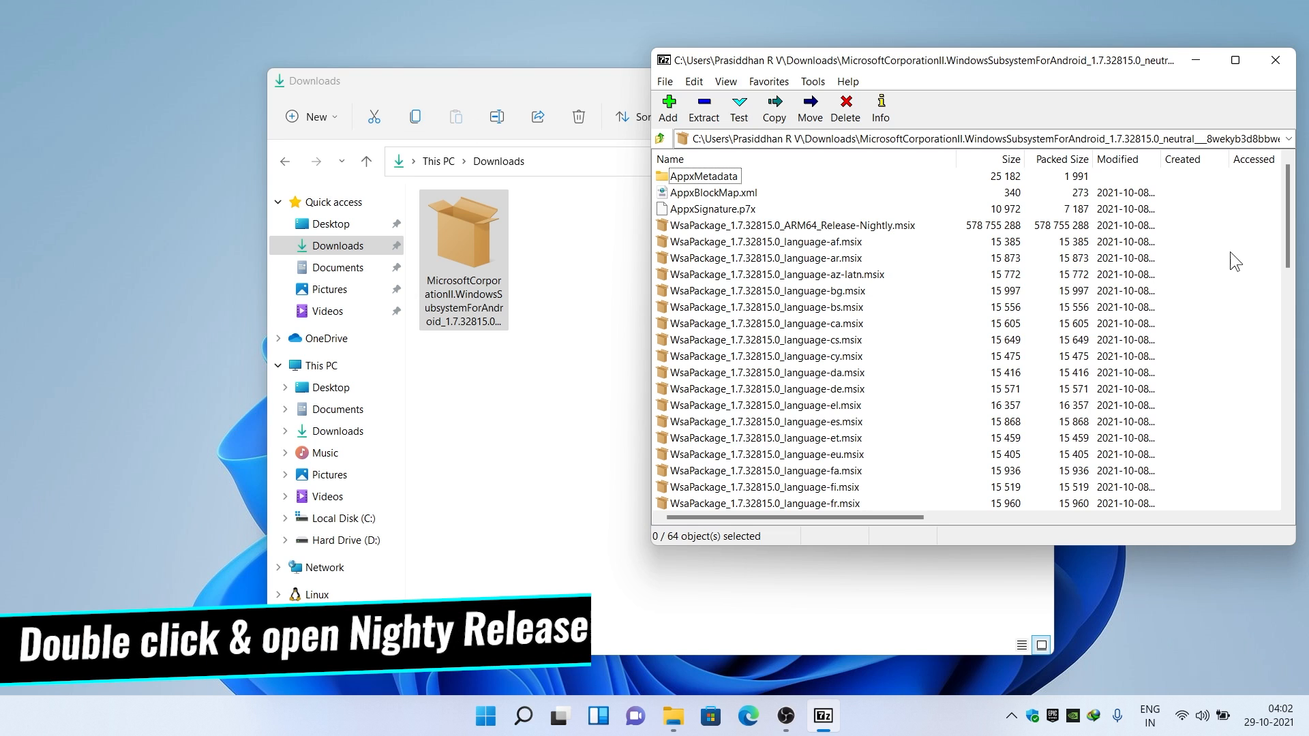
drag(1291, 231, 1305, 460)
click(885, 469)
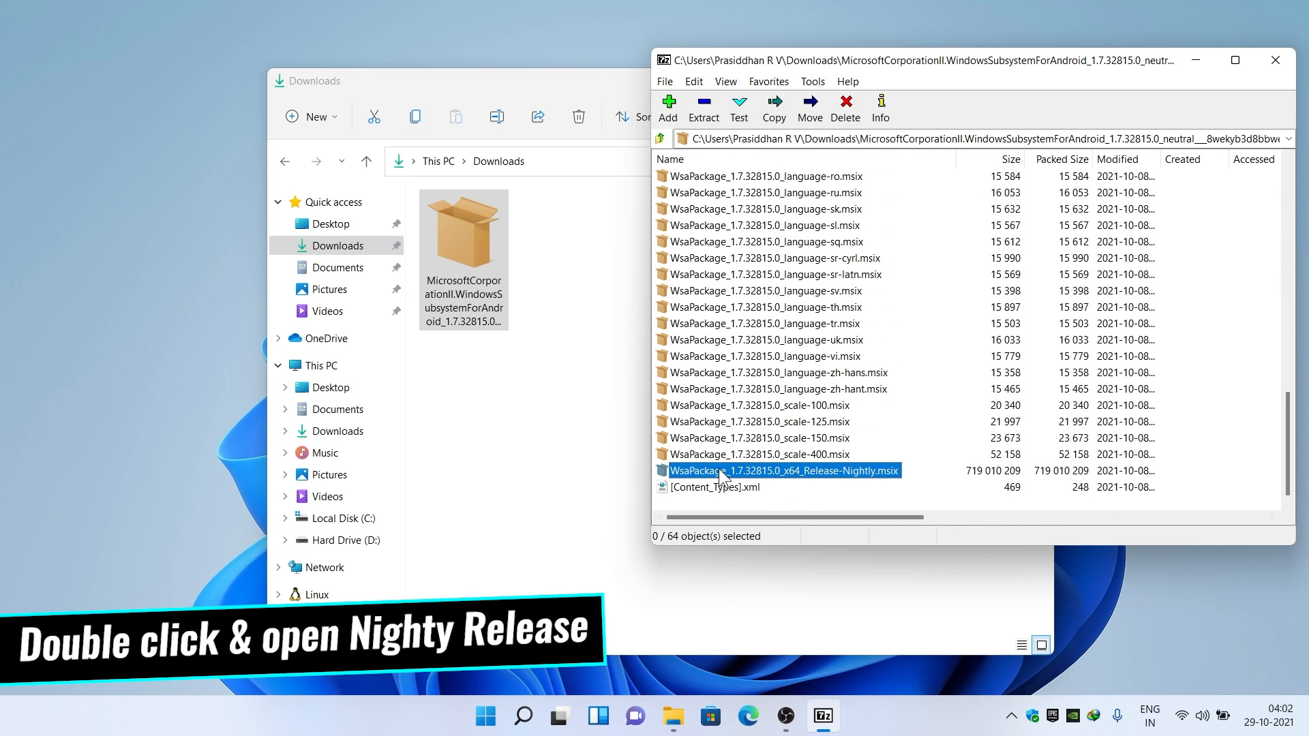
double_click(832, 472)
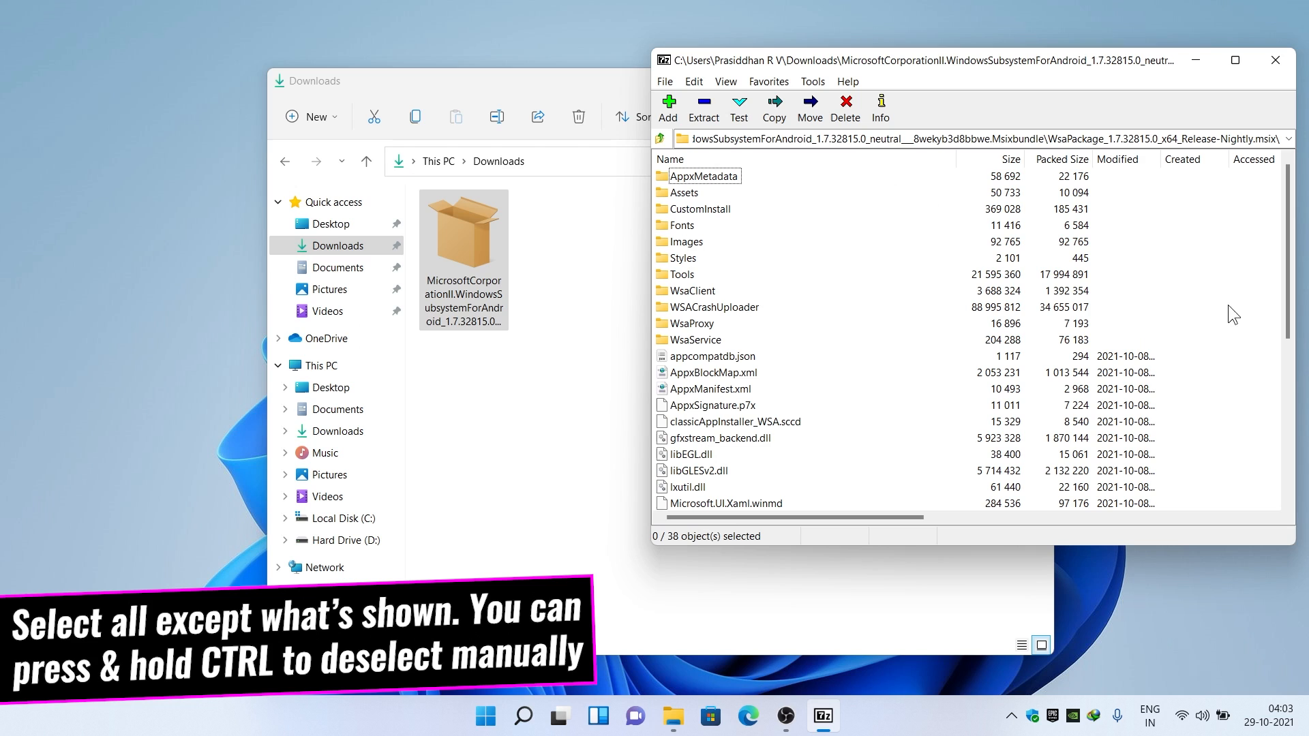
- Select all msix items, then deselect AppxMetadata, AppxBlockMap.xml, AppxSignature.p7x and [Content_Types].xml
key(ctrl+a)
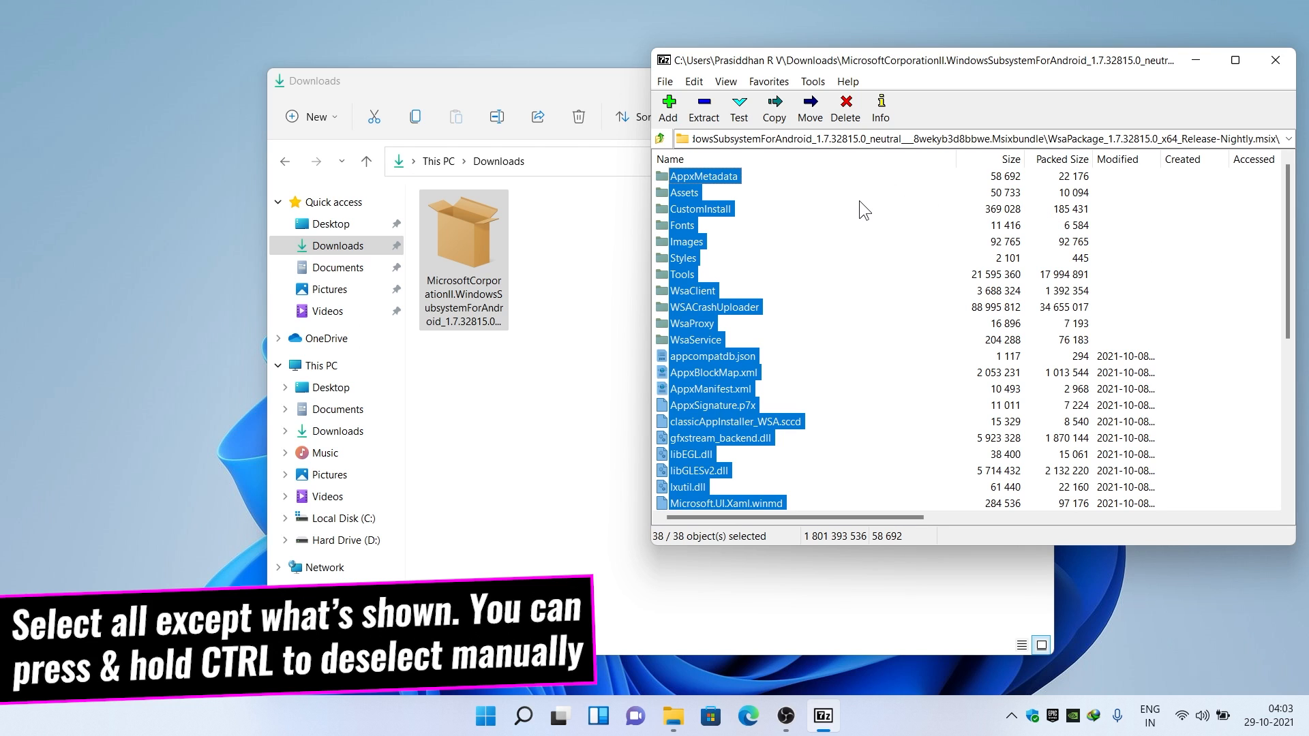
ctrl+click(697, 173)
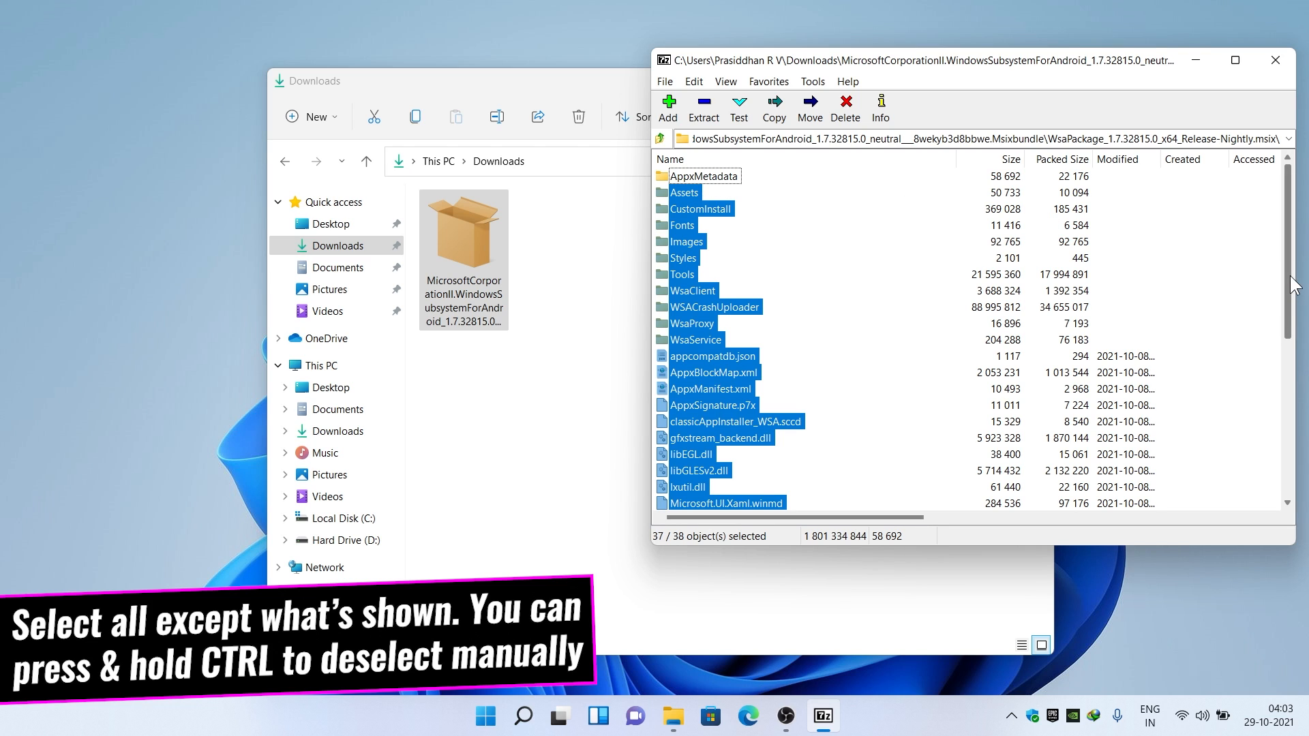
drag(1293, 285, 1294, 314)
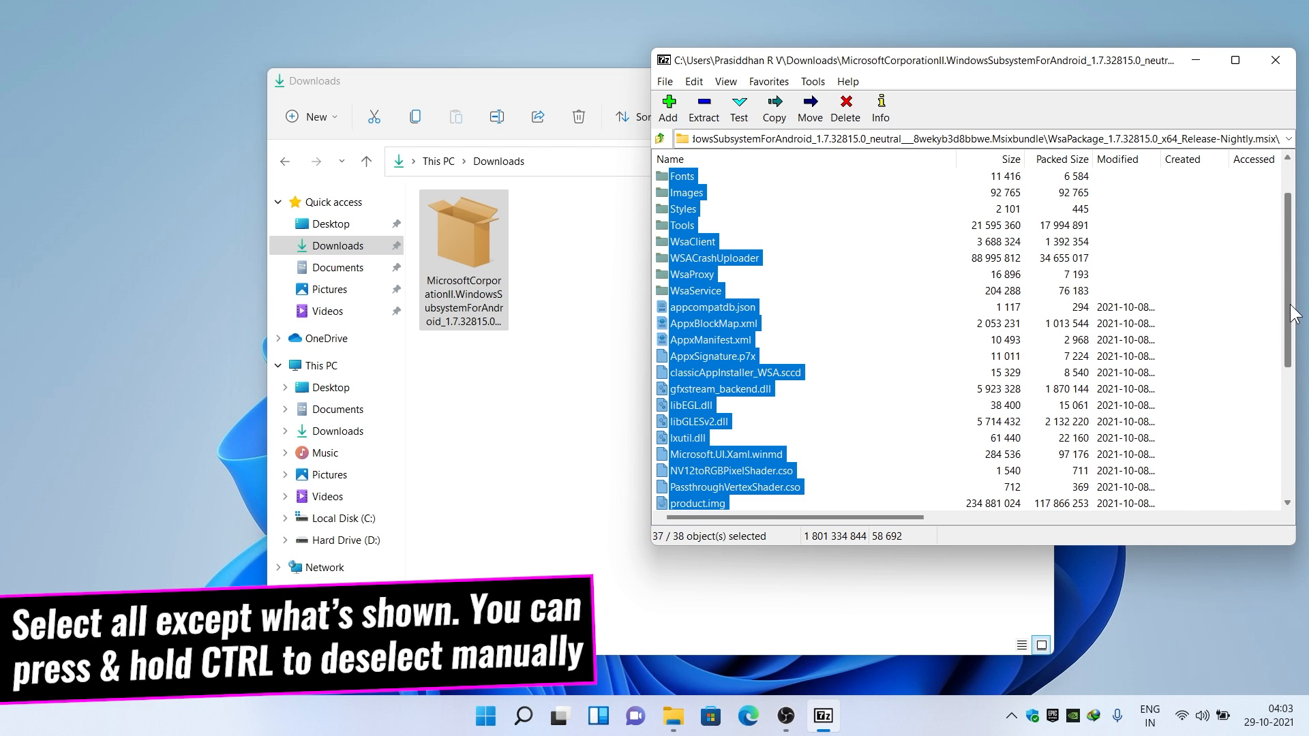
ctrl+click(742, 325)
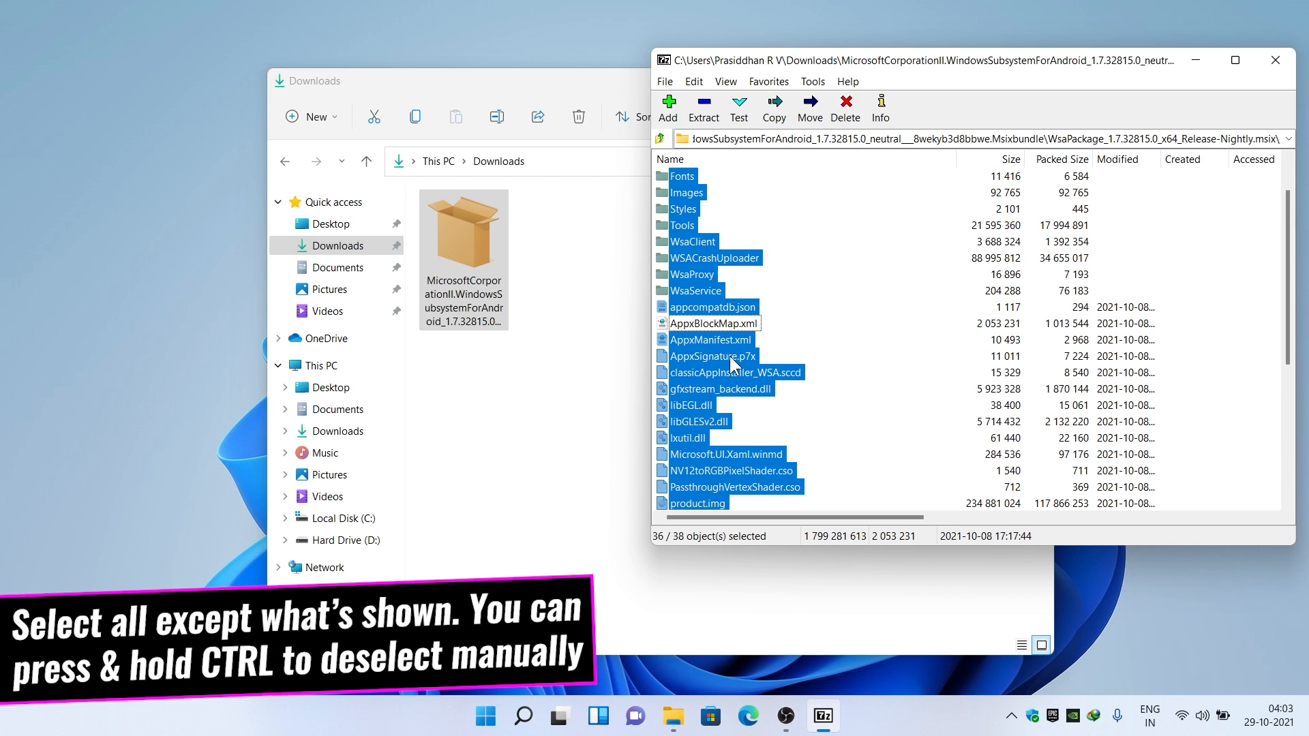
ctrl+click(729, 356)
drag(1287, 320, 1286, 452)
ctrl+click(717, 486)
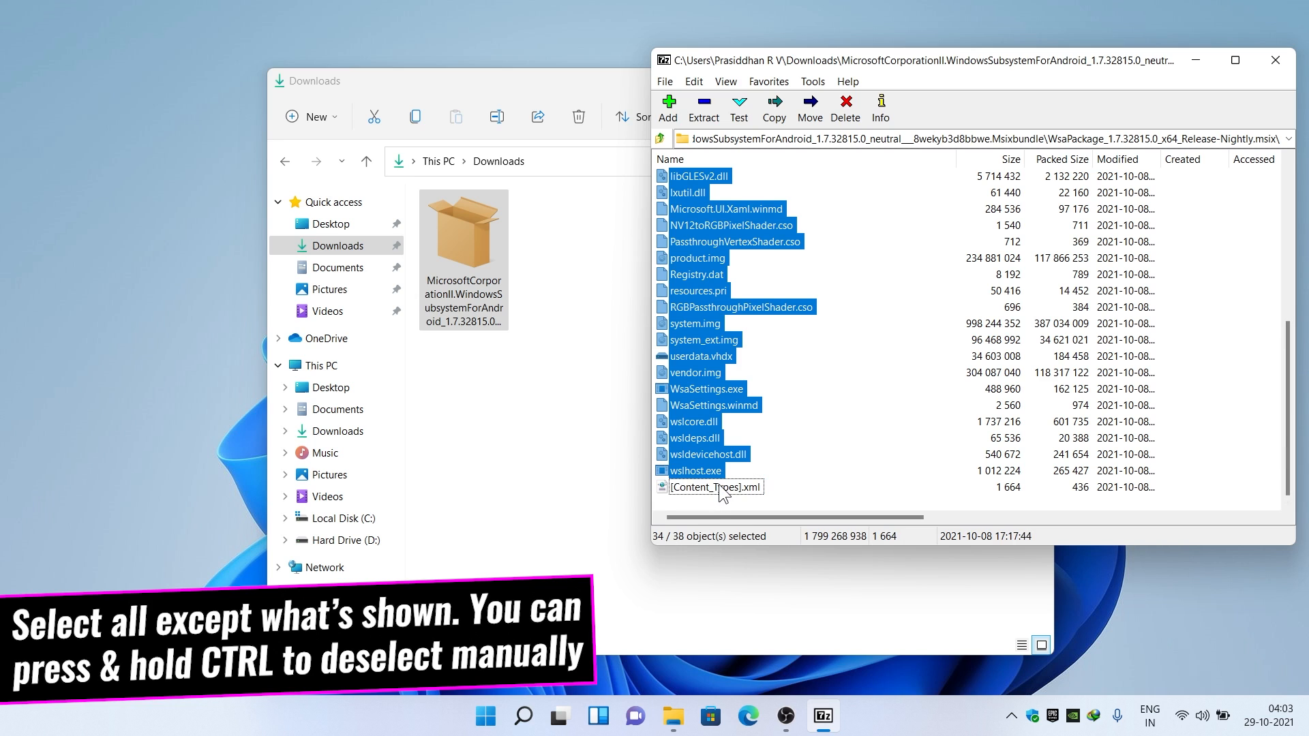
scroll(805, 427, up, 6)
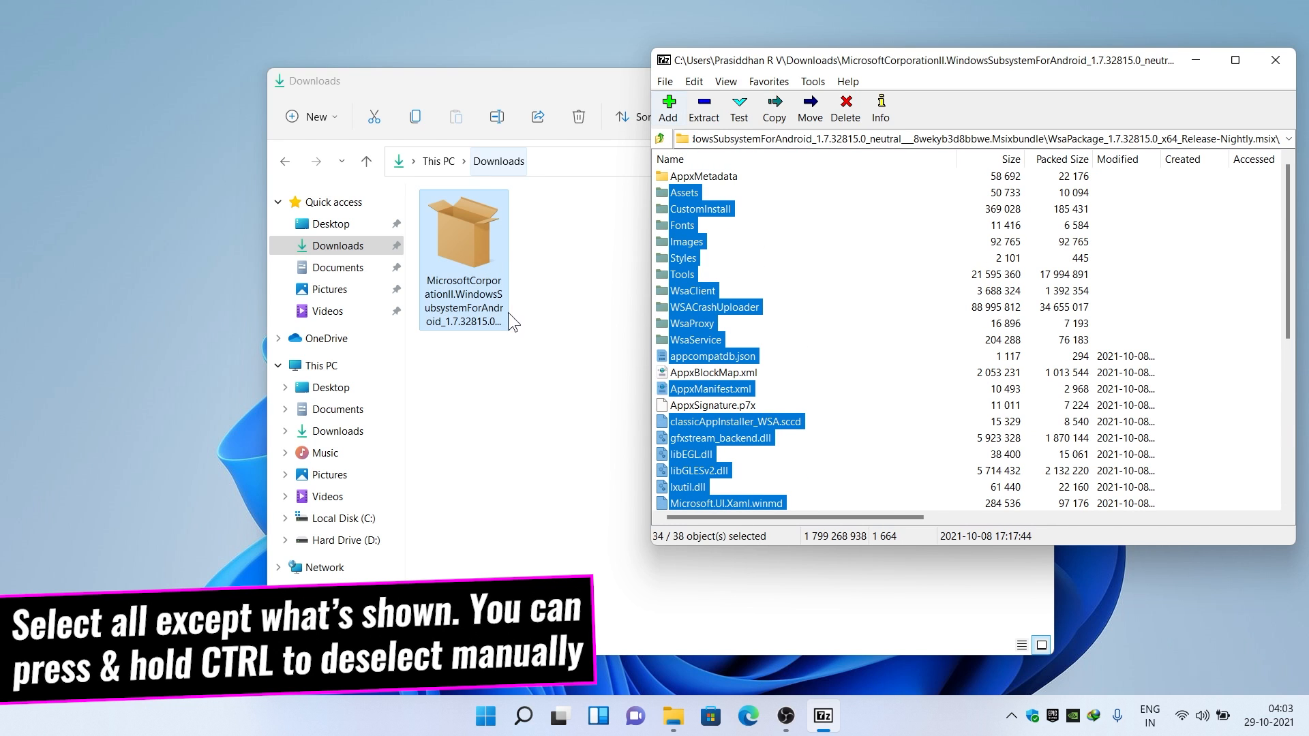
- Open Local Disk (C:) in File Explorer and place the window beside 7-Zip
click(313, 366)
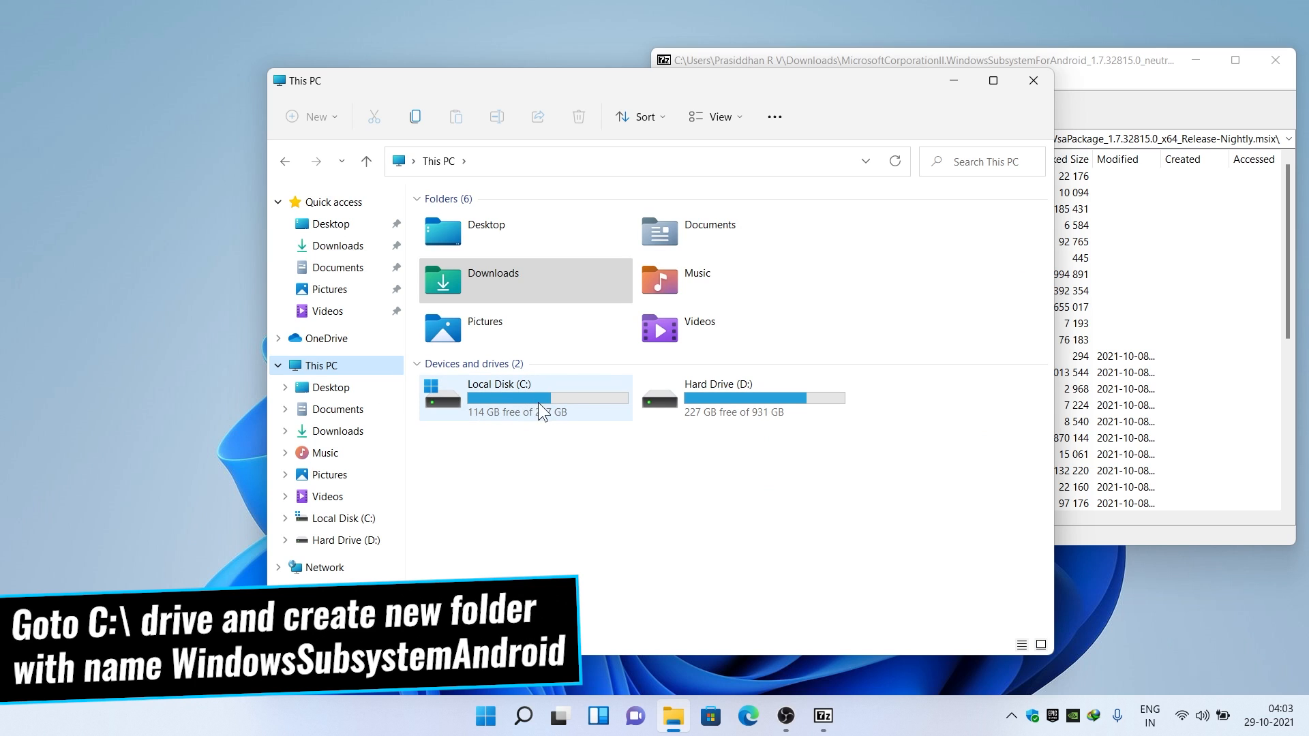
double_click(531, 398)
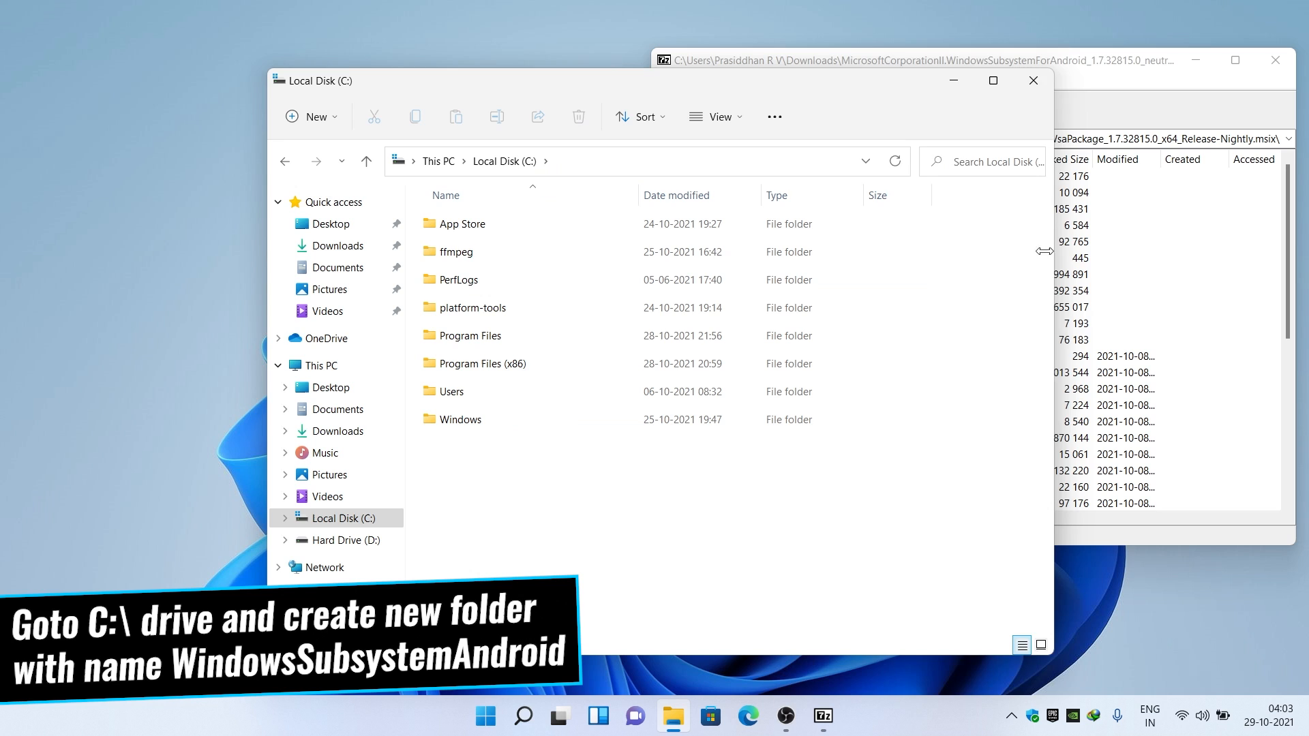
drag(1053, 248, 857, 262)
drag(653, 89, 424, 79)
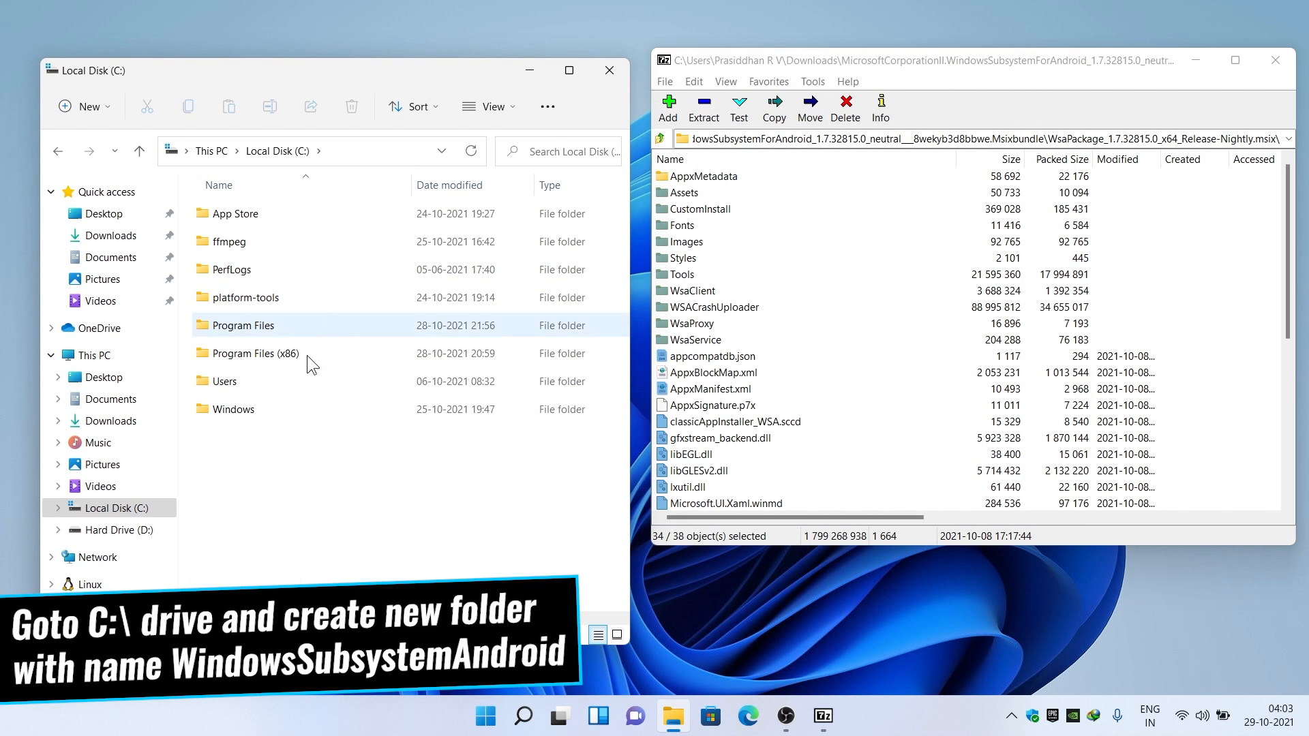
- Create a new folder named WindowsSubsystemAndroid on C: and open it
click(101, 105)
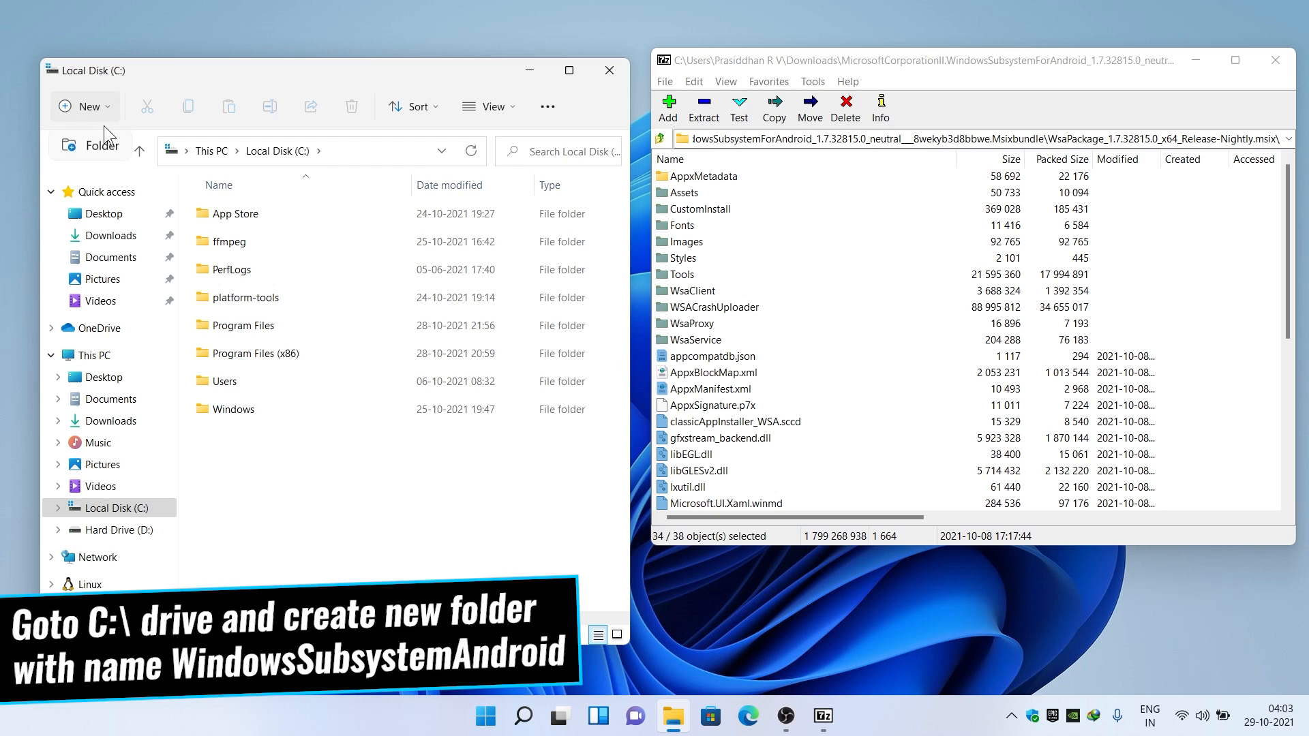
click(99, 149)
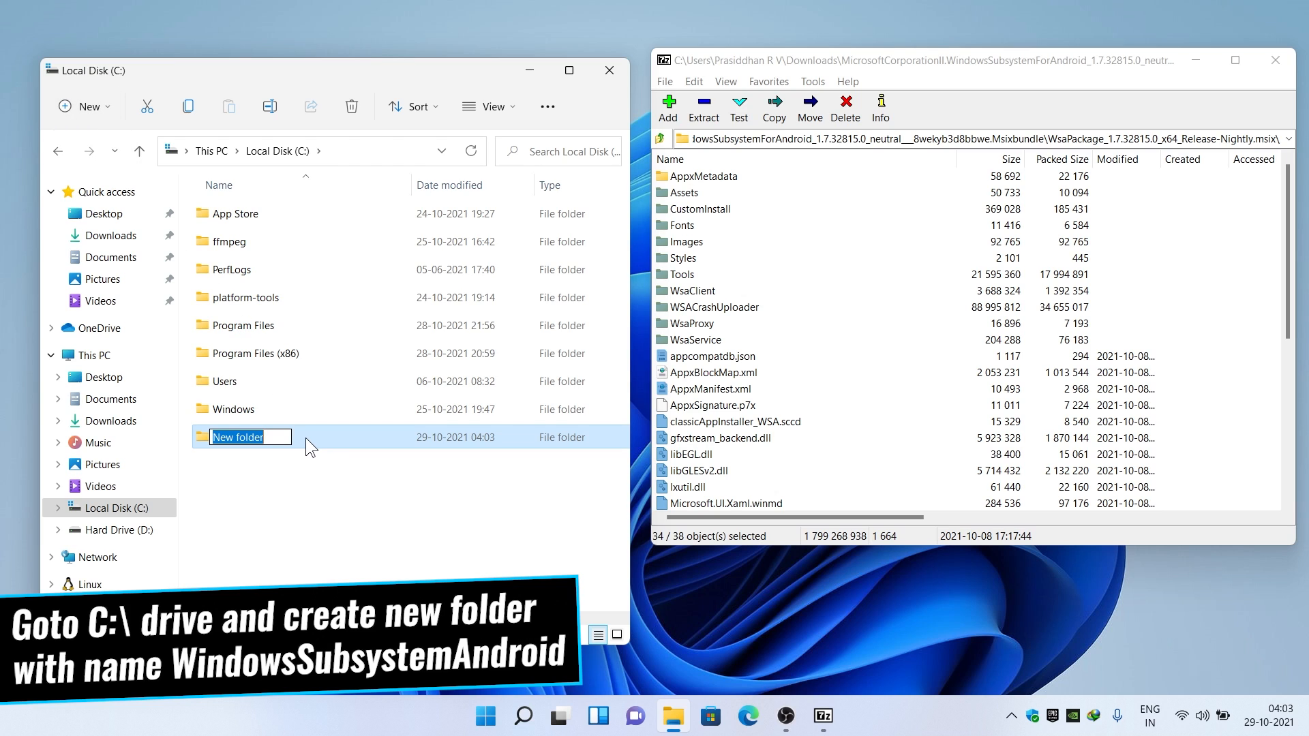
text(WindowsSubsys)
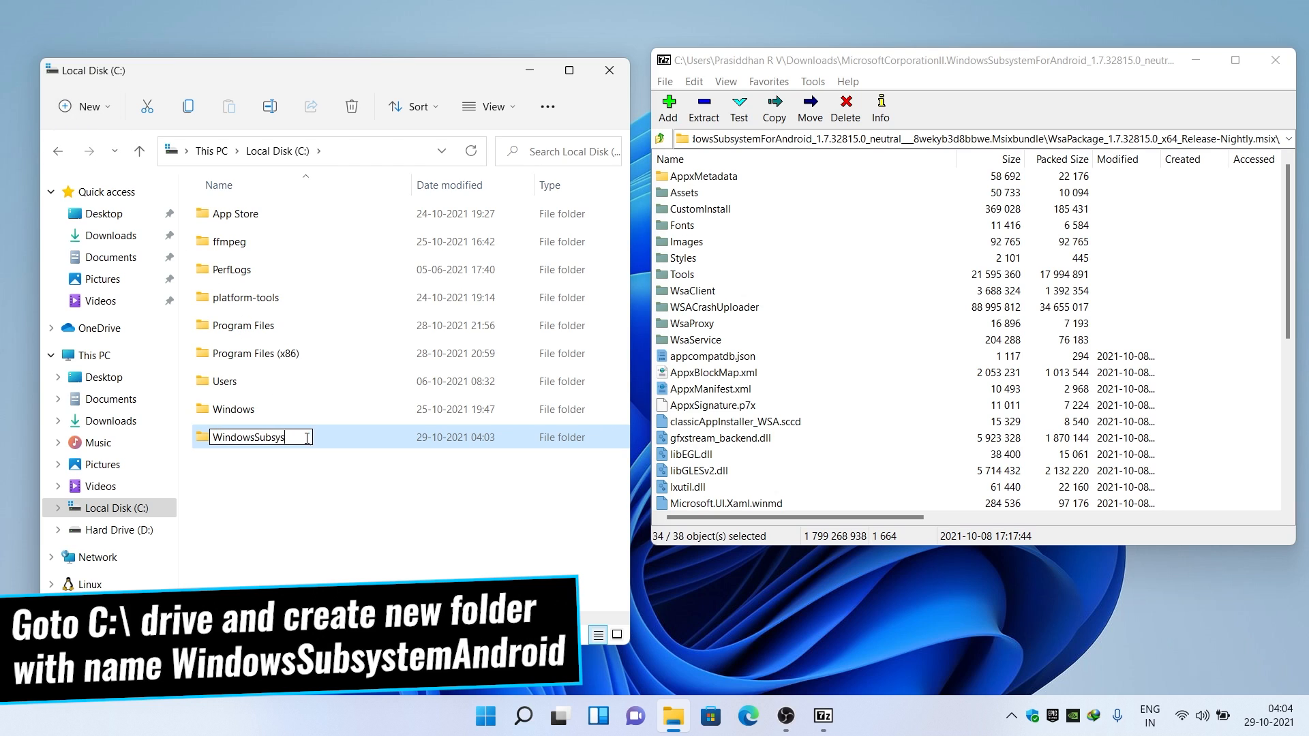
text(temAndroid)
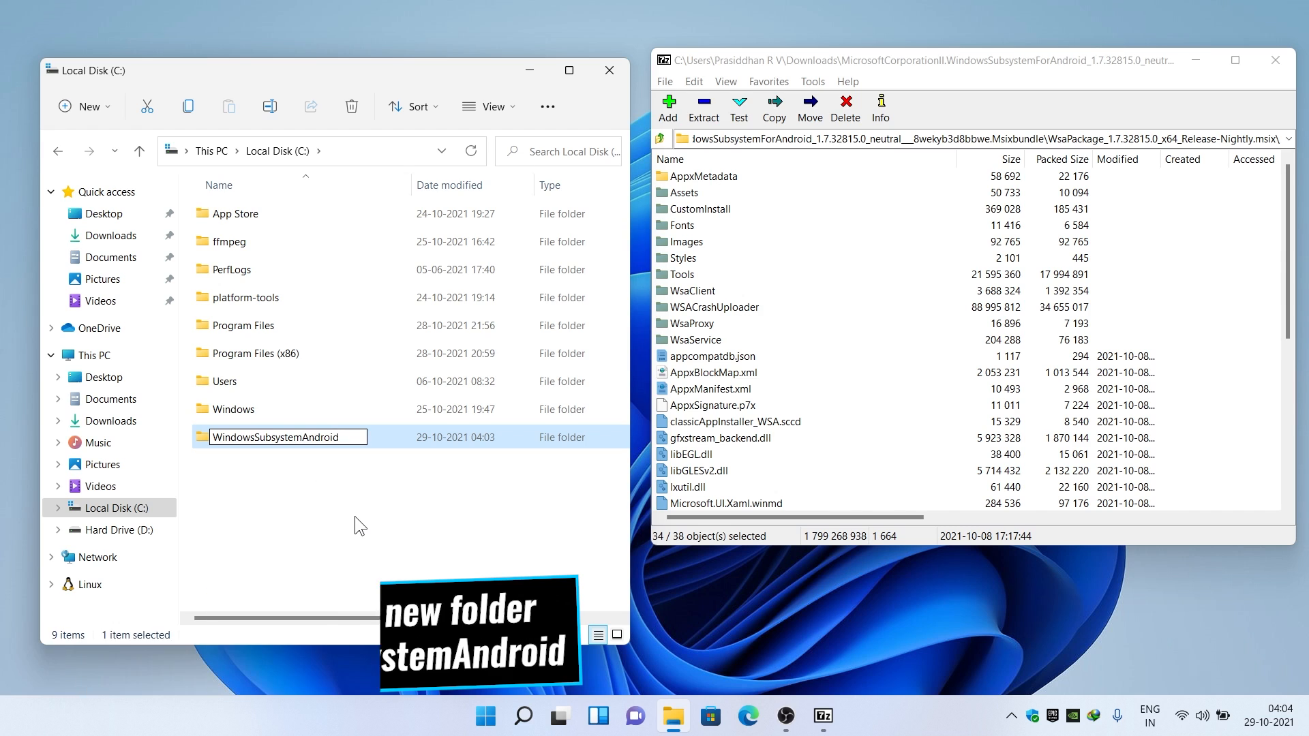
key(Return)
double_click(296, 443)
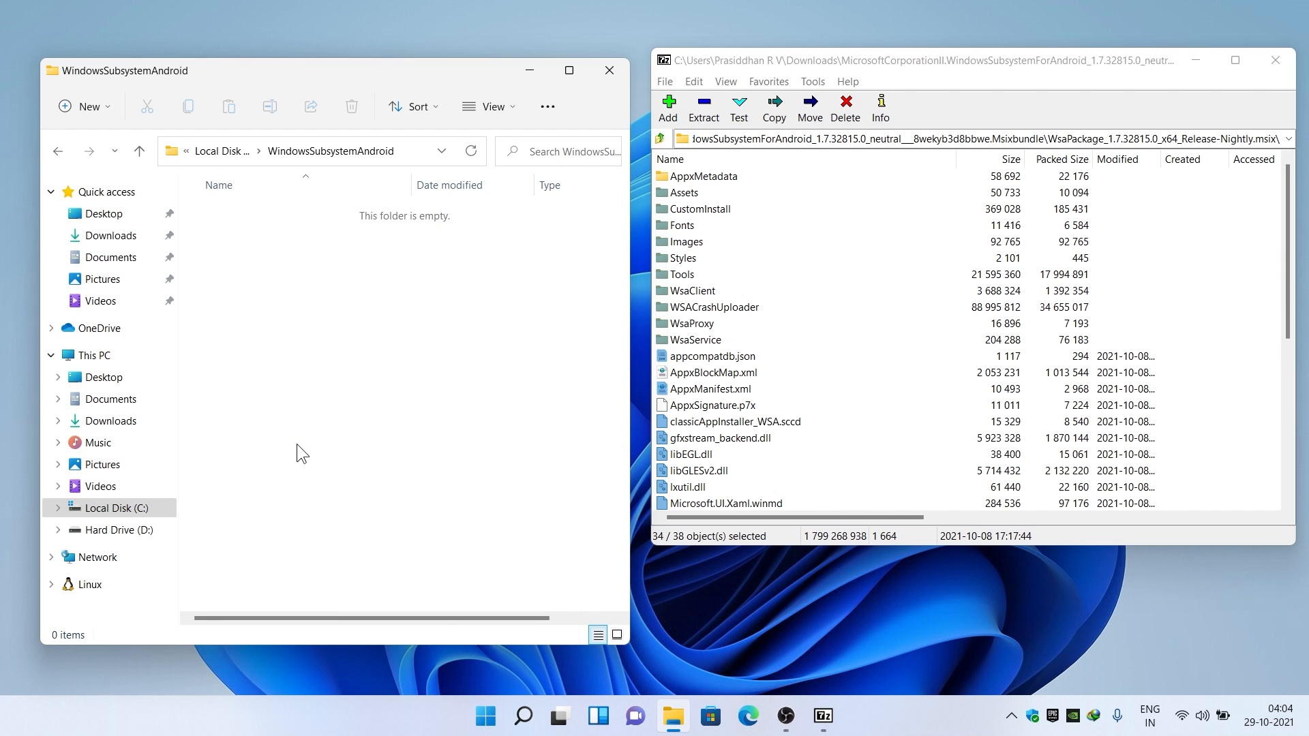
- Drag the 34 selected 7-Zip items into WindowsSubsystemAndroid, then close 7-Zip
drag(690, 315, 354, 368)
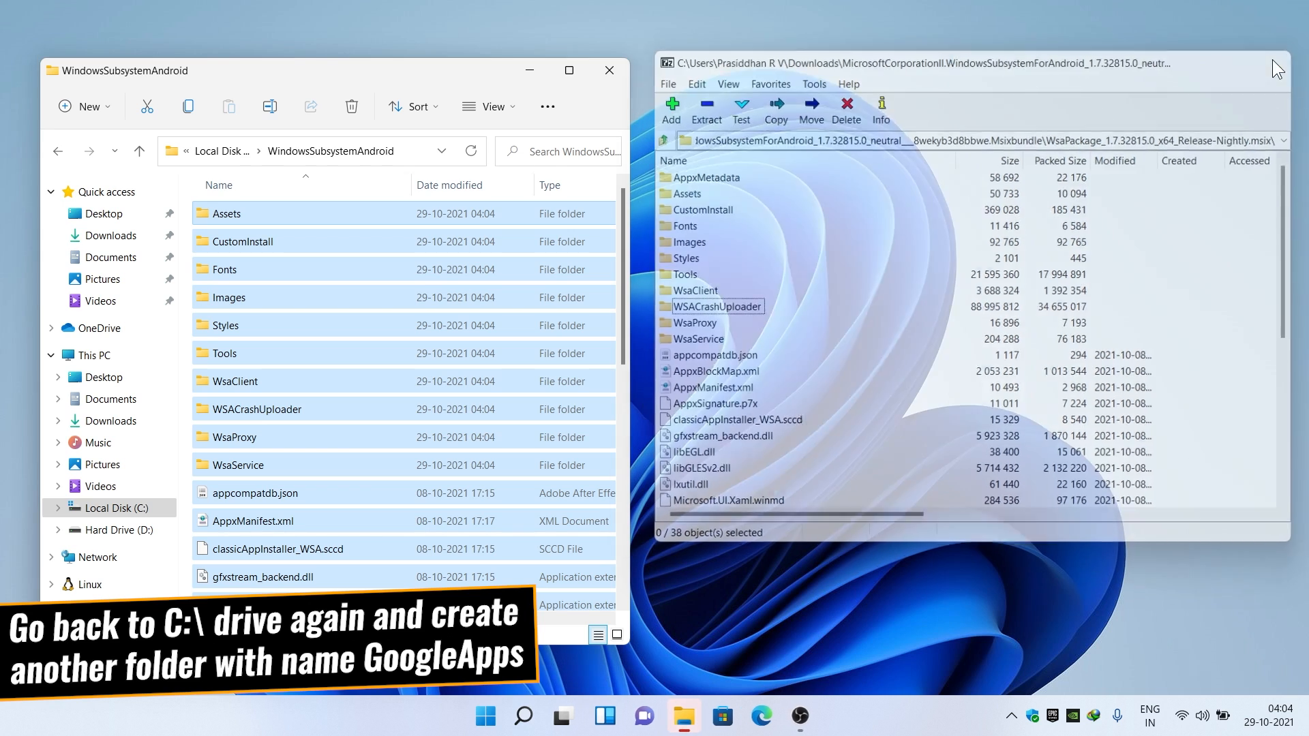
click(1272, 59)
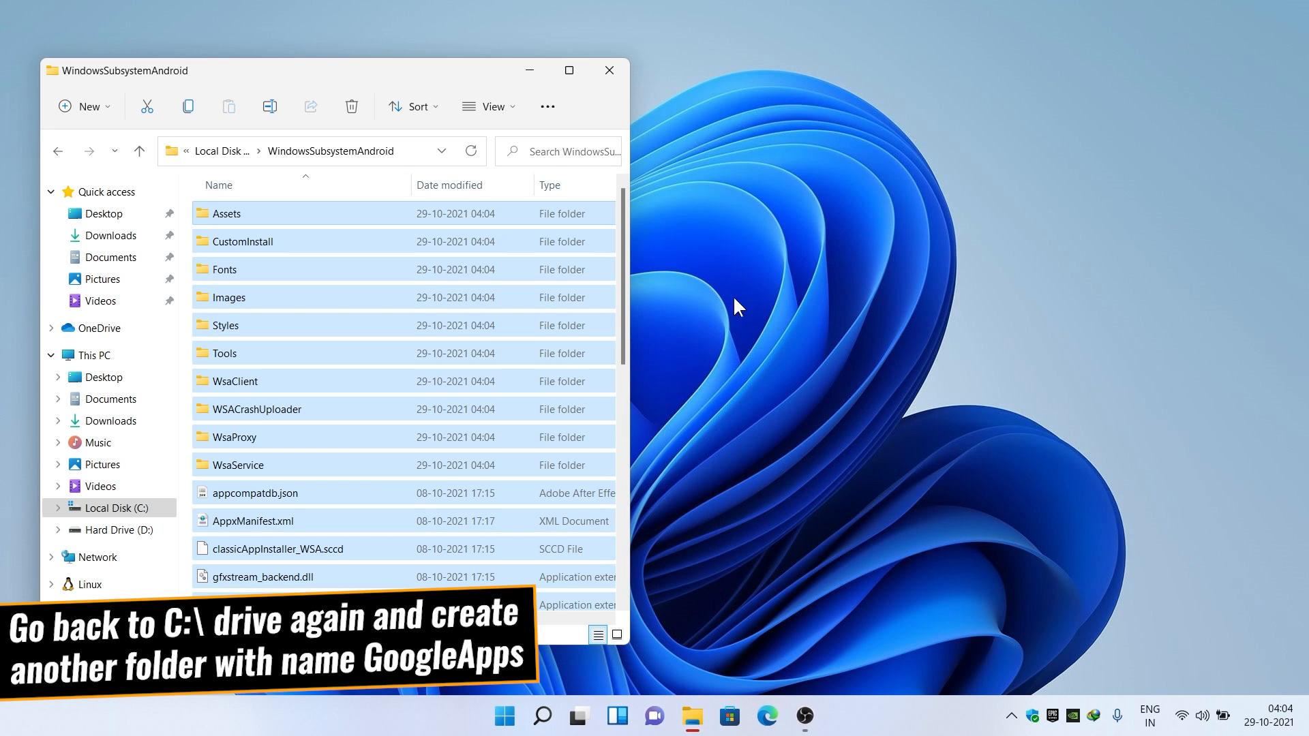
- Back on Local Disk (C:), make a new folder named GoogleApps beside WindowsSubsystemAndroid and open it
click(65, 148)
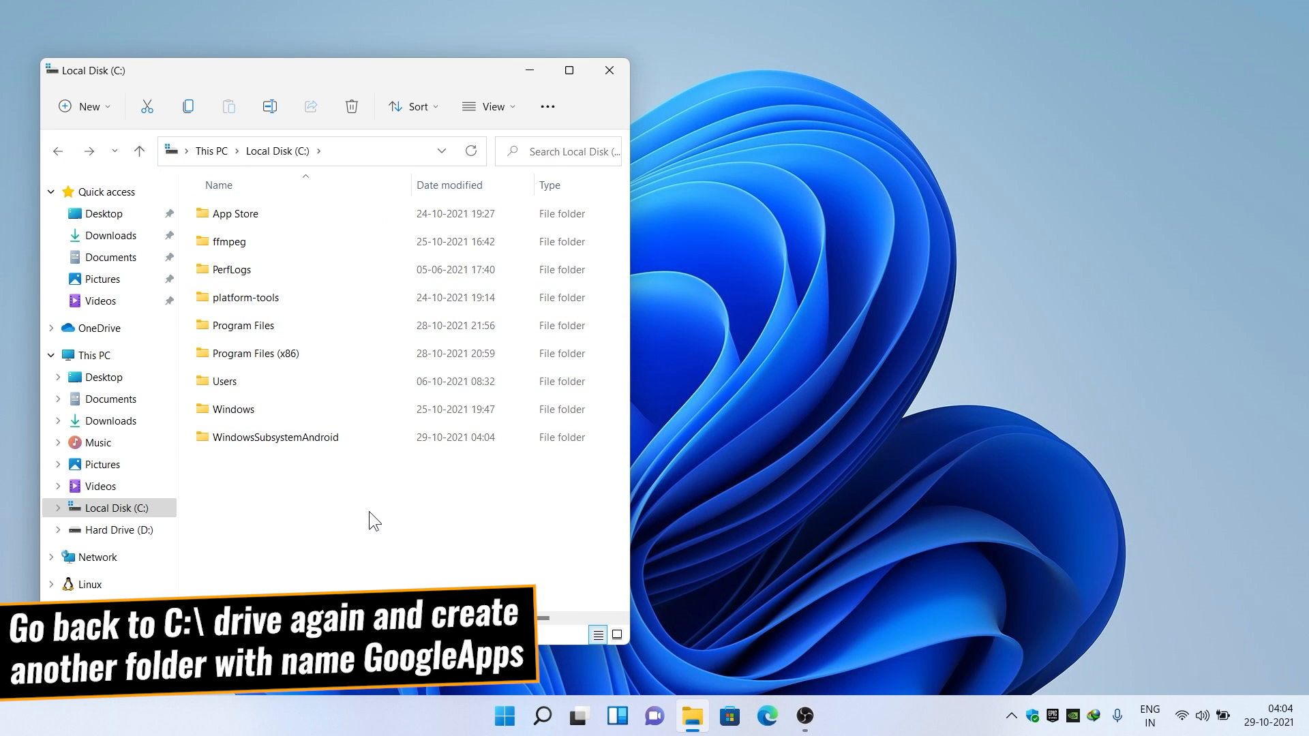
click(95, 109)
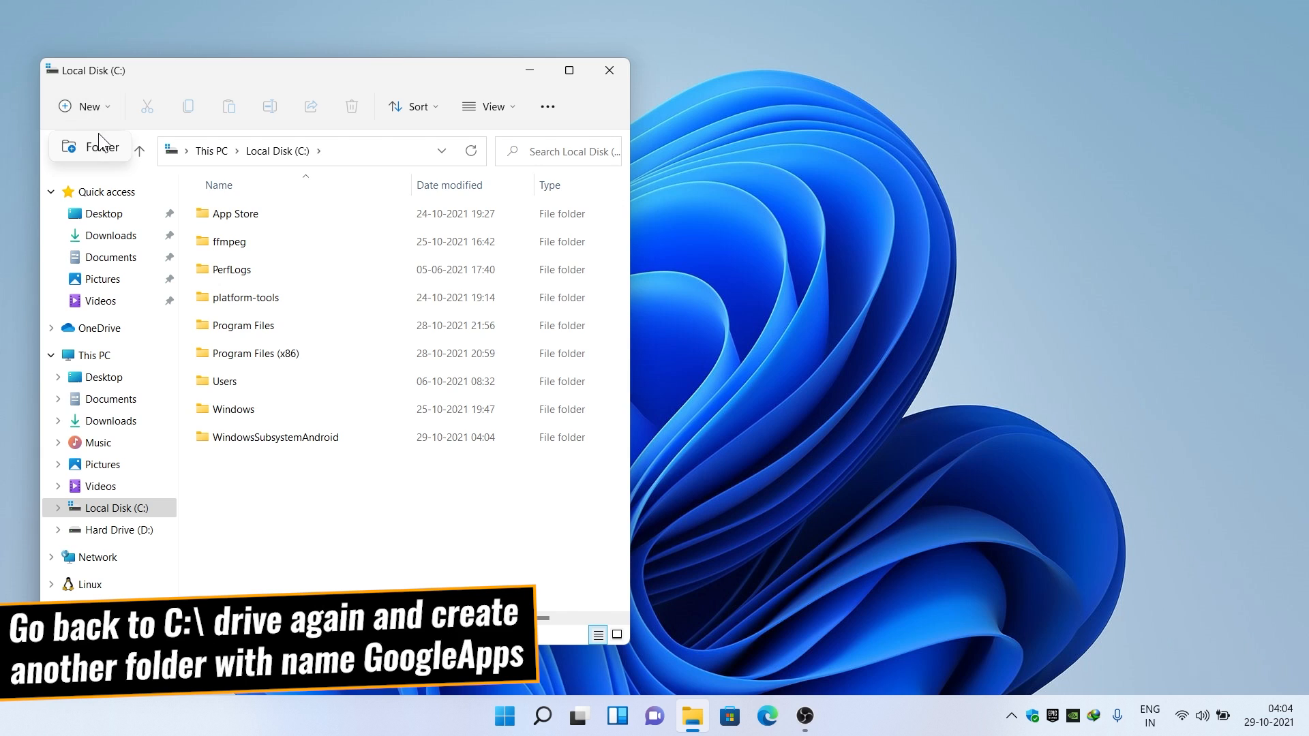
click(96, 146)
text(G)
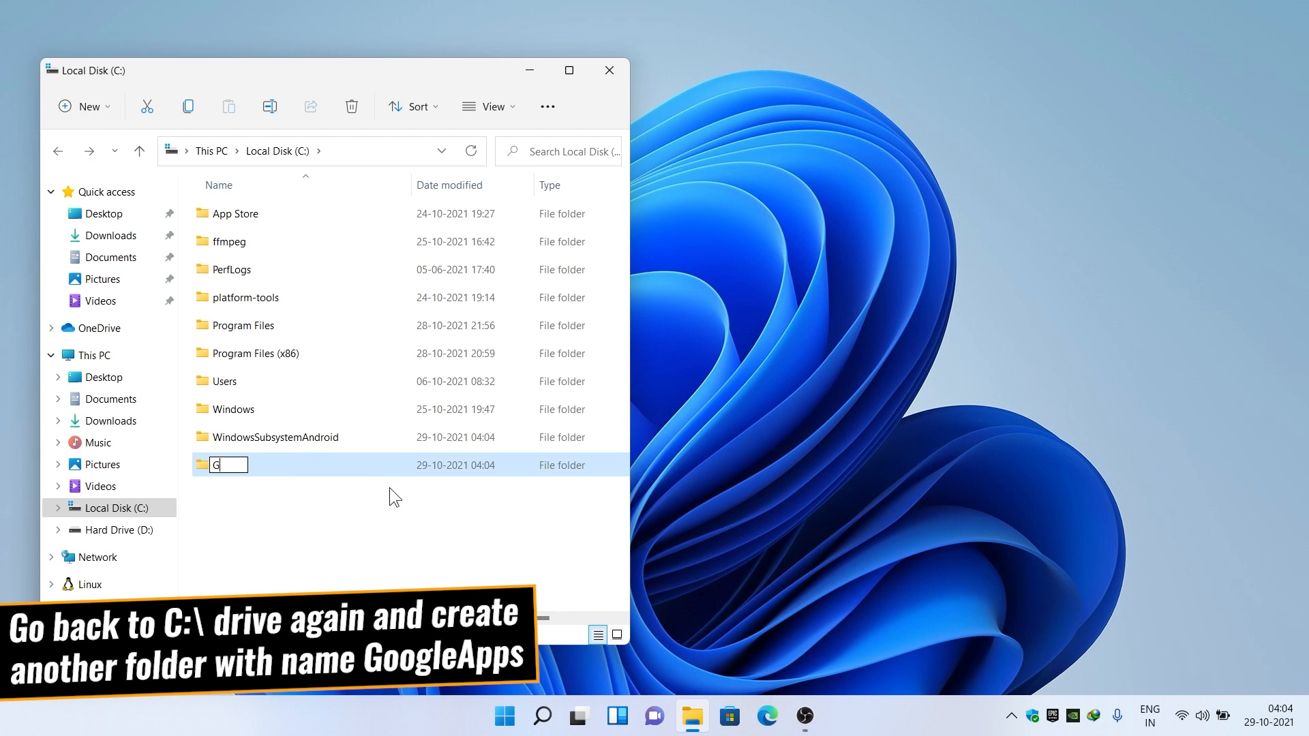
text(oogleApps)
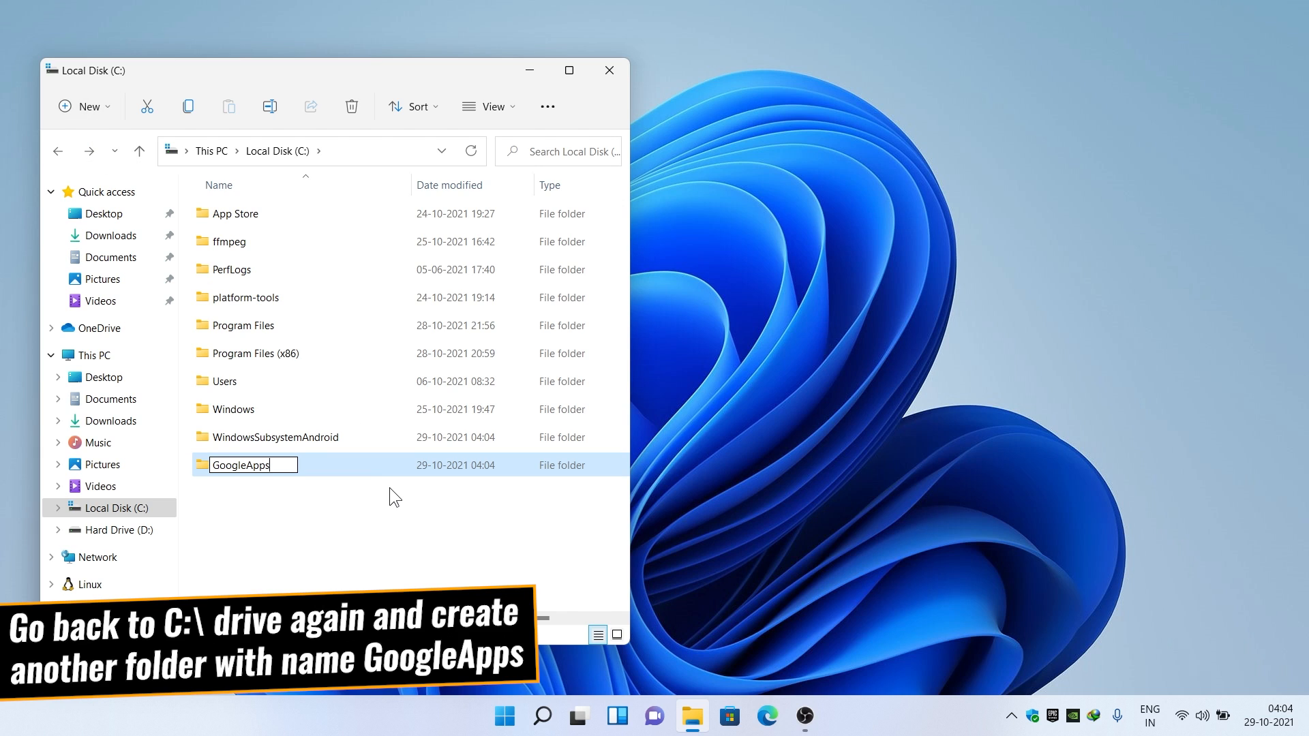
key(Return)
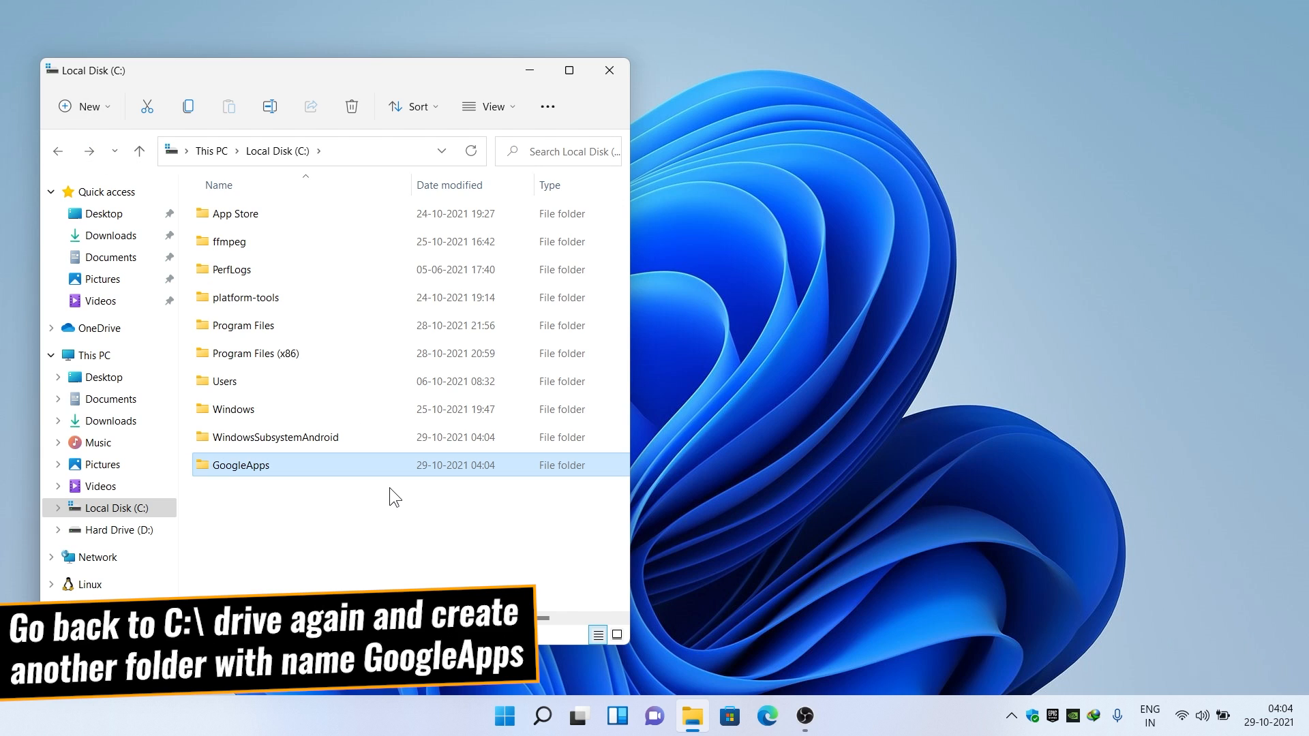
double_click(350, 473)
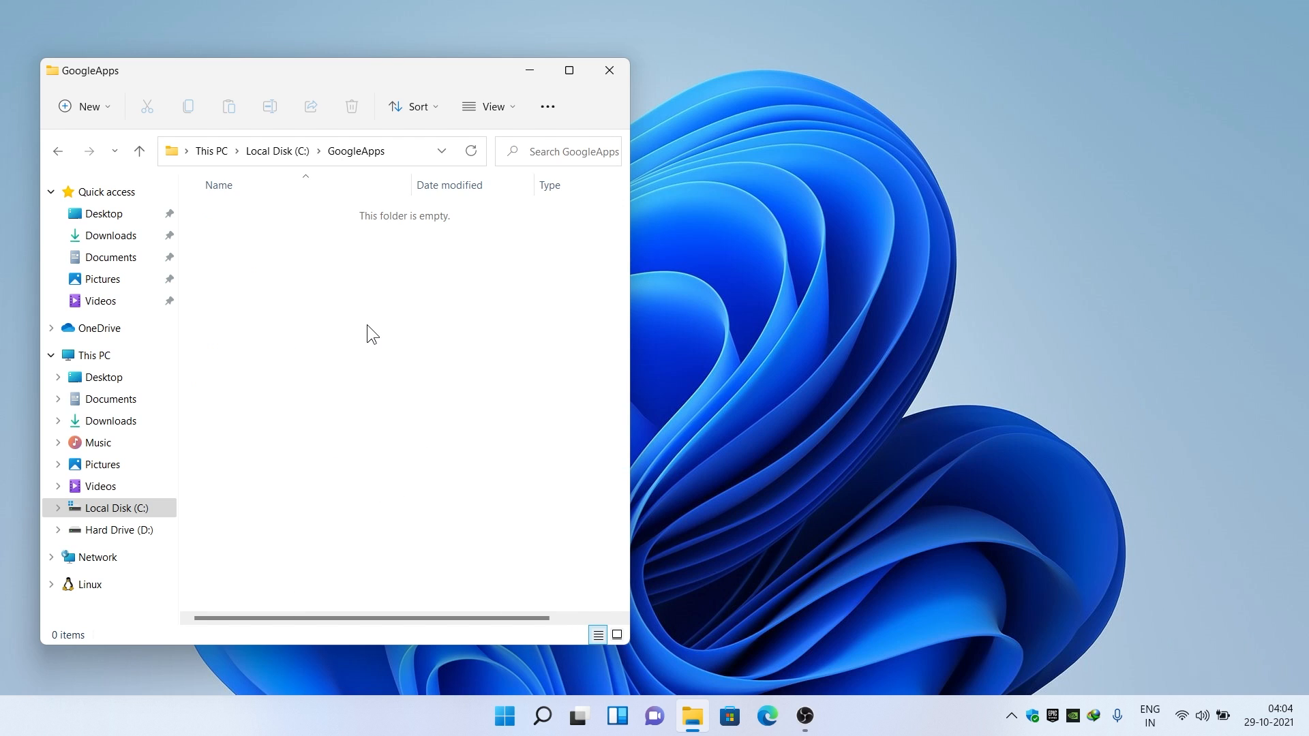
- Download the WSAGAScript repository from GitHub as WSAGAScript-main.zip and open it
click(767, 716)
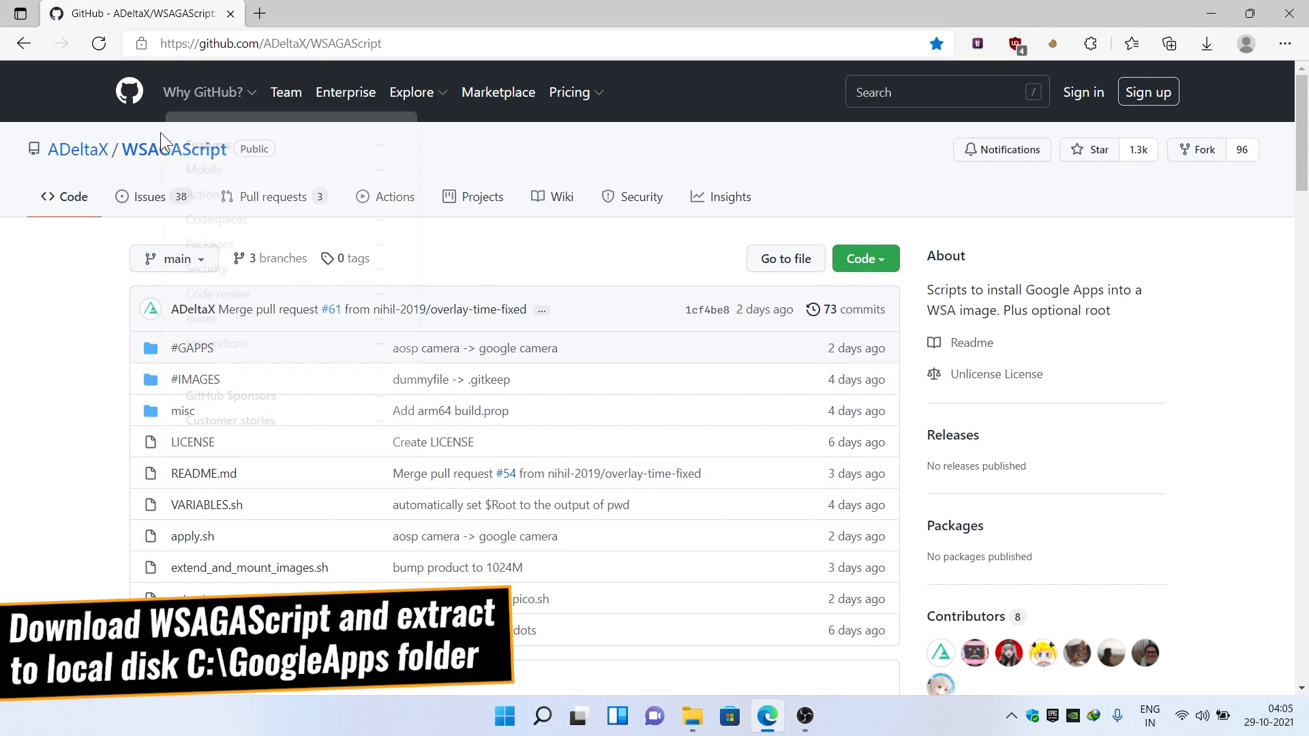
click(873, 263)
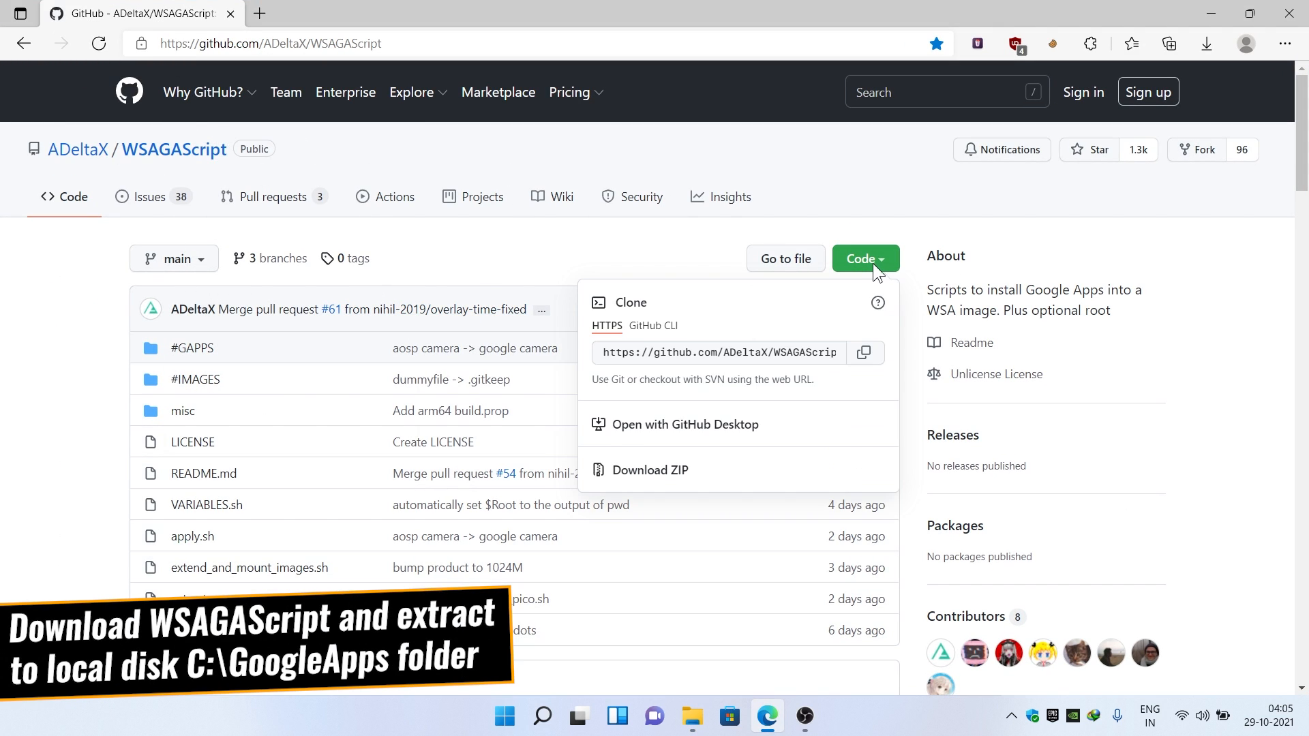
click(745, 482)
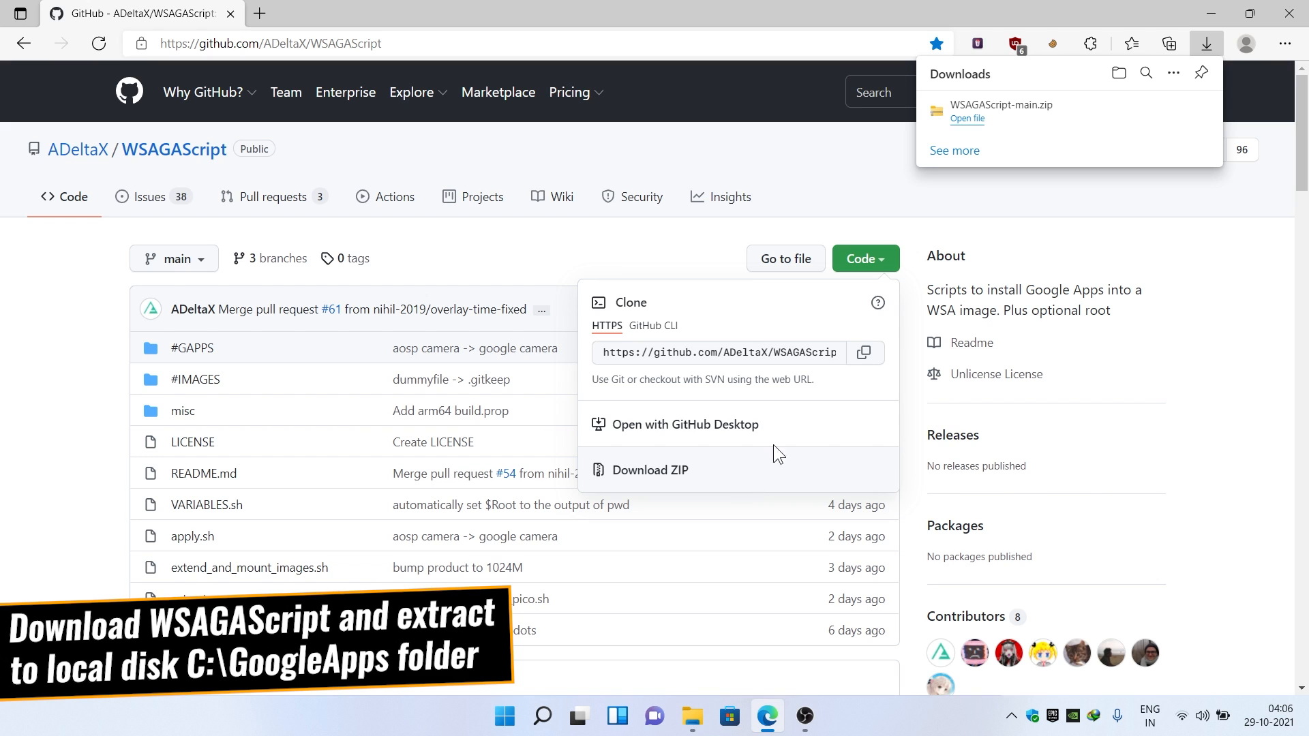
click(1010, 129)
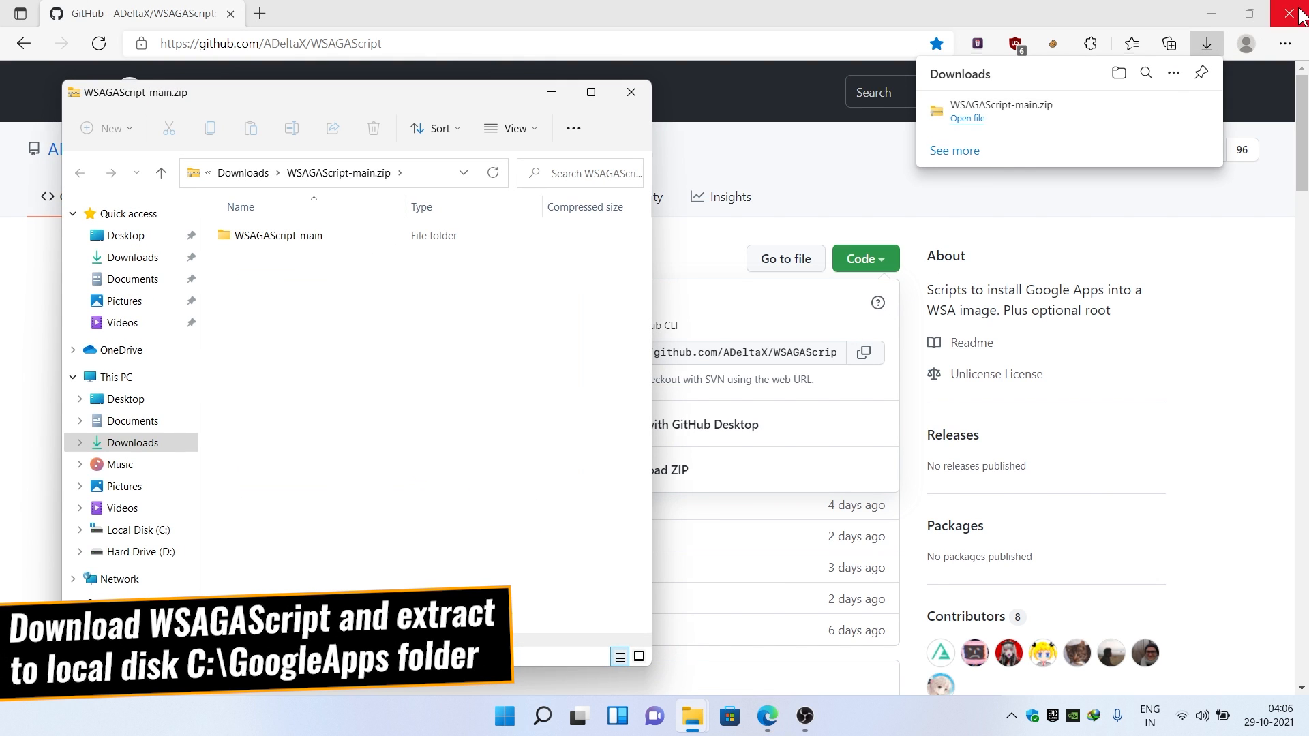
- Copy the ten WSAGAScript-main items (#GAPPS, #IMAGES, misc, seven scripts) into GoogleApps
click(1210, 14)
drag(395, 101, 1012, 82)
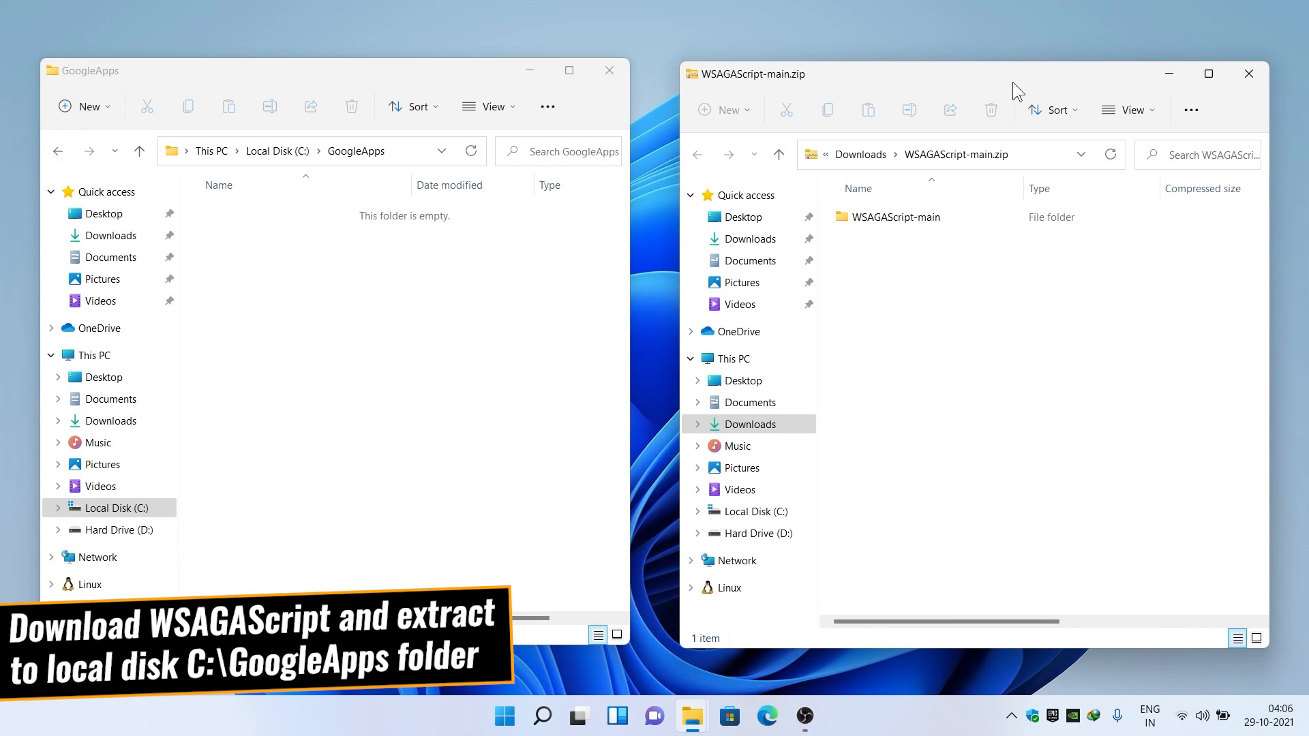
double_click(873, 217)
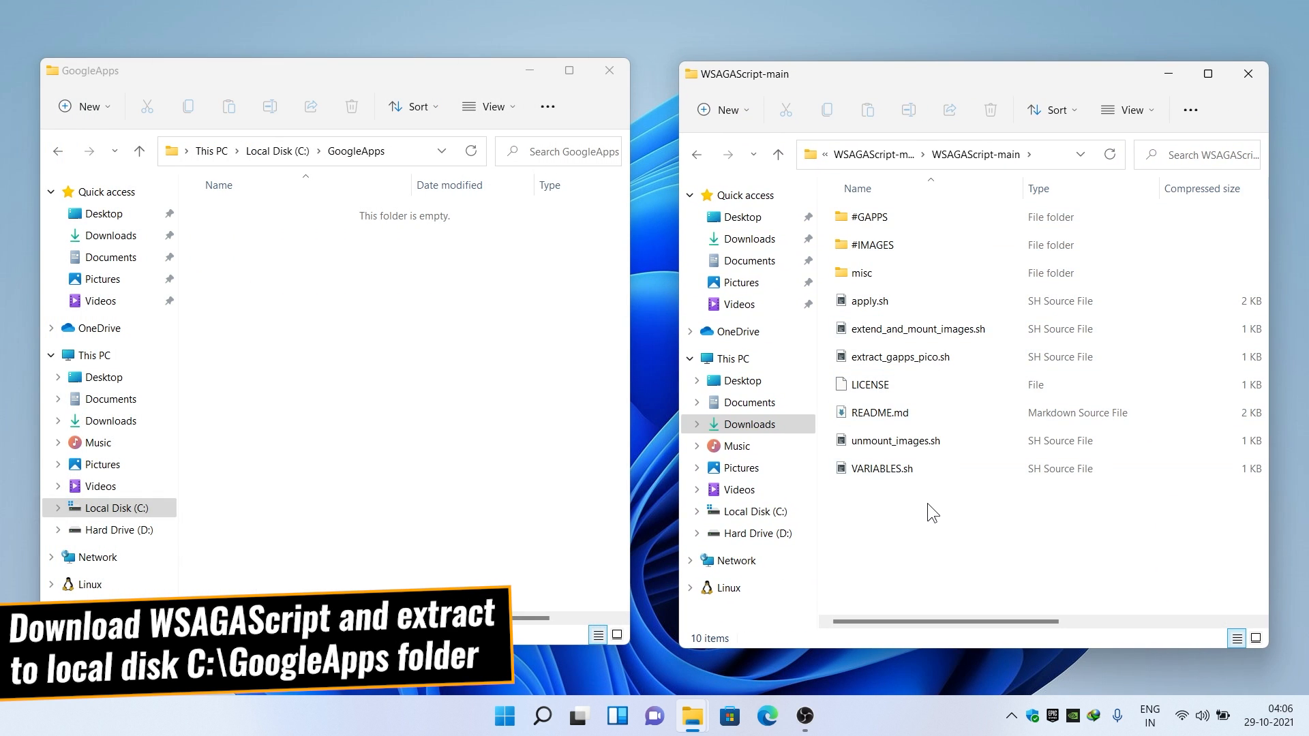
drag(927, 503, 353, 238)
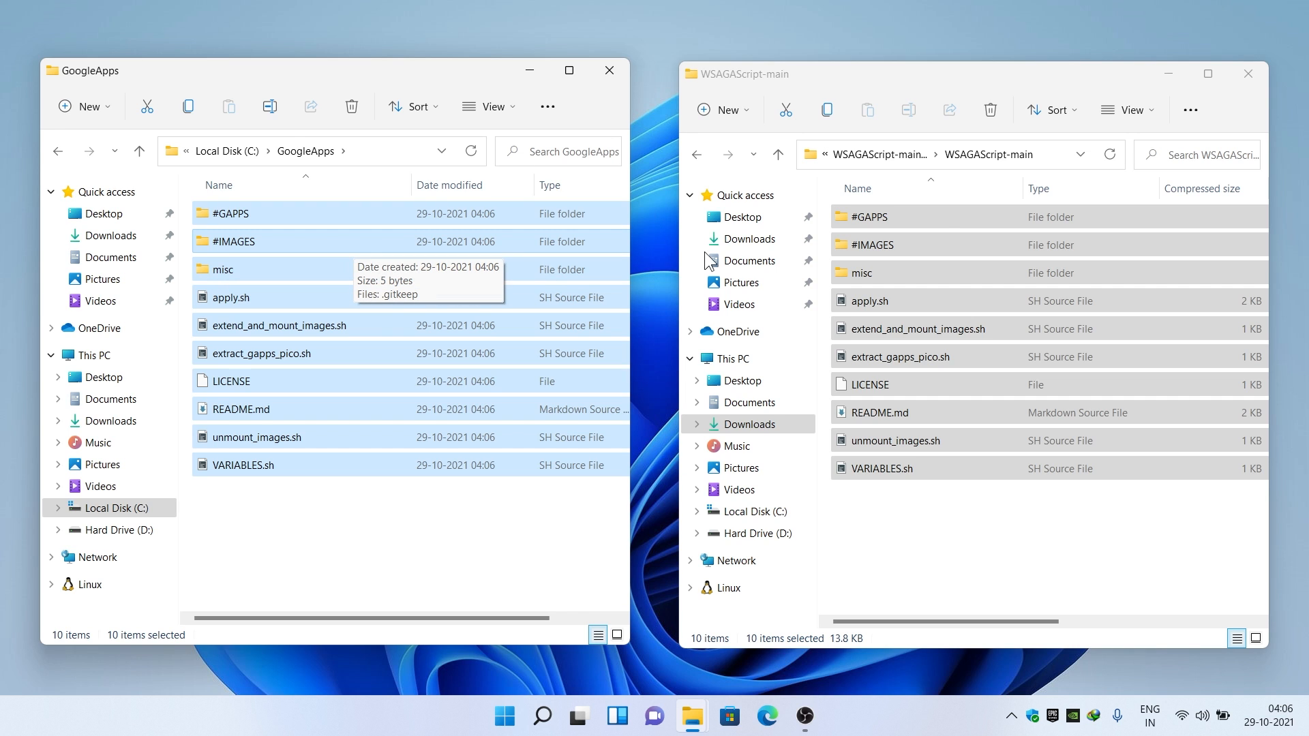
click(1252, 74)
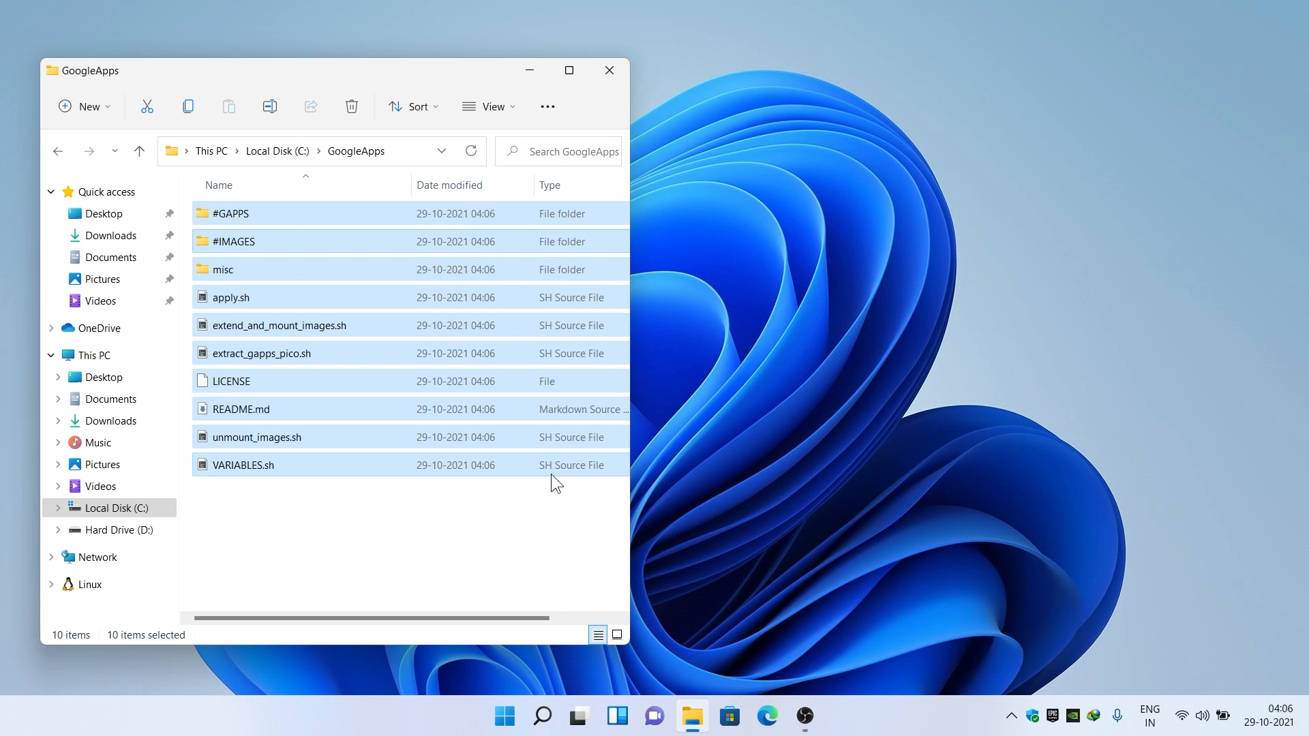
click(493, 507)
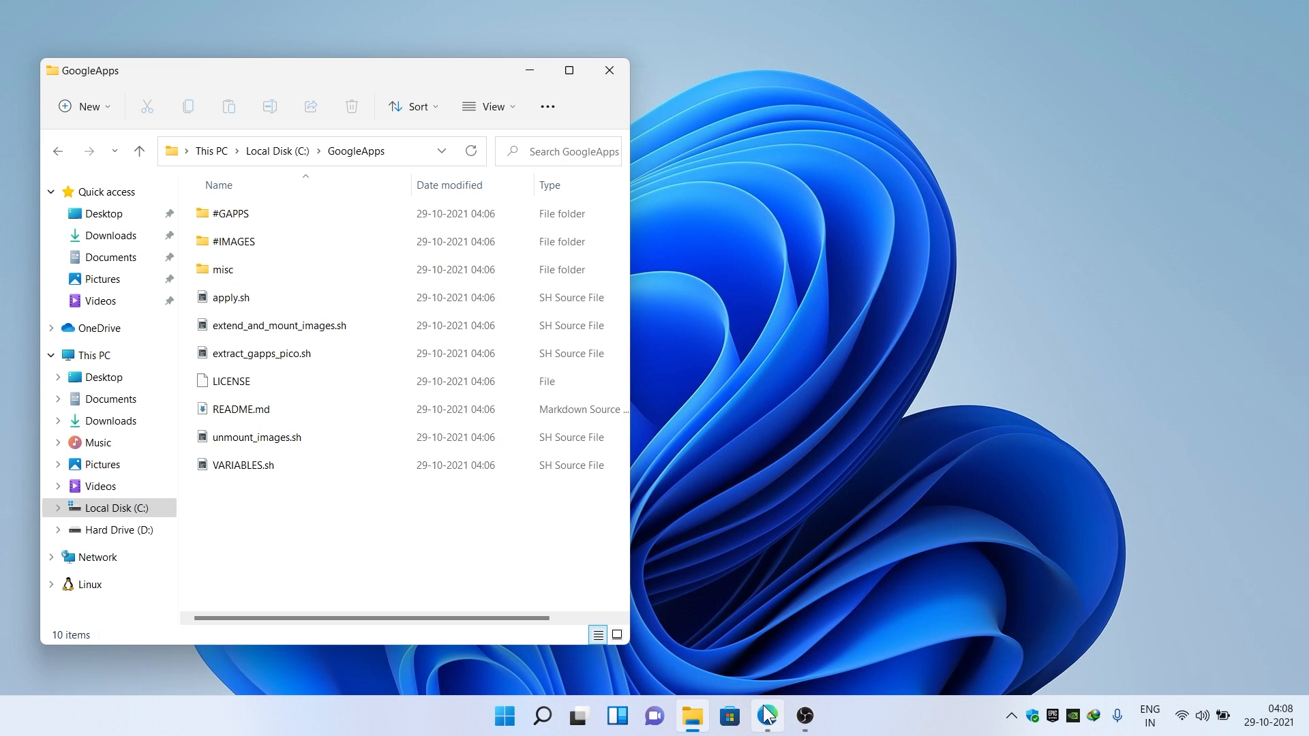
- Download the OpenGApps x86_64 / Android 11.0 / pico package and restore Edge beside File Explorer
click(768, 716)
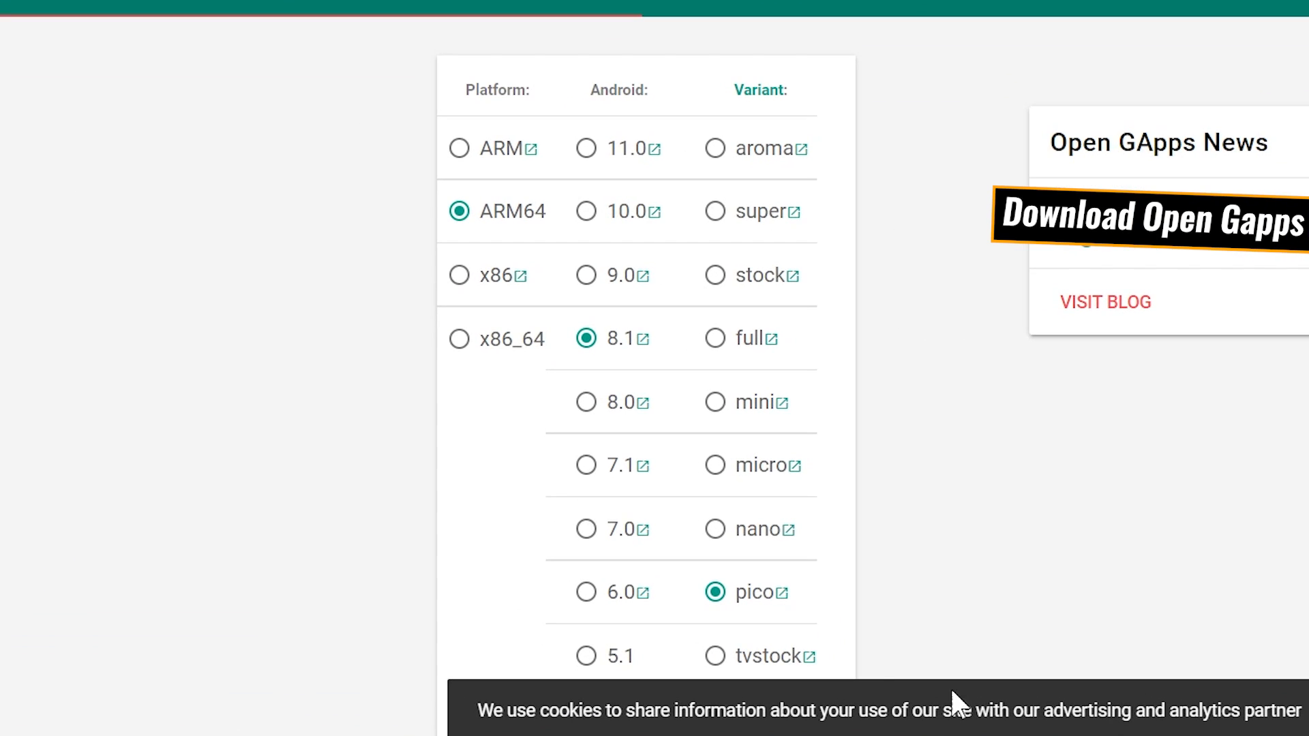
click(501, 353)
click(596, 159)
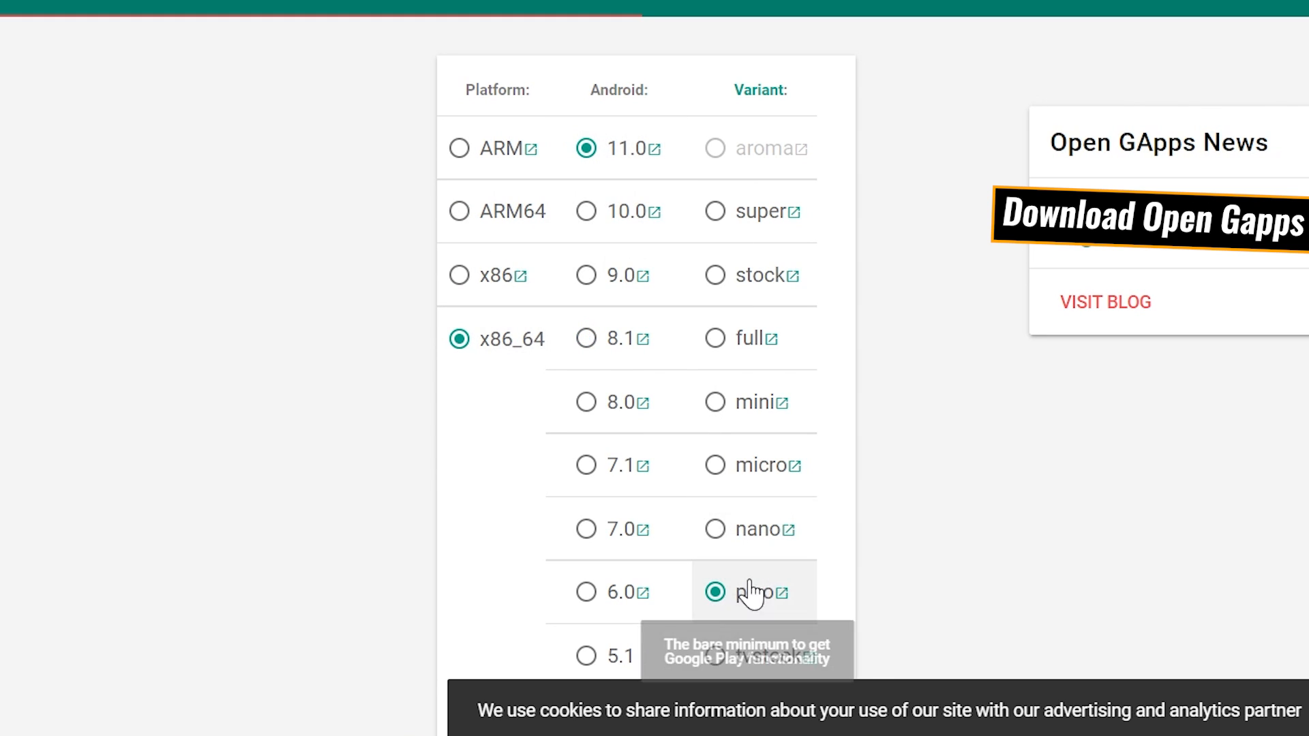
click(721, 595)
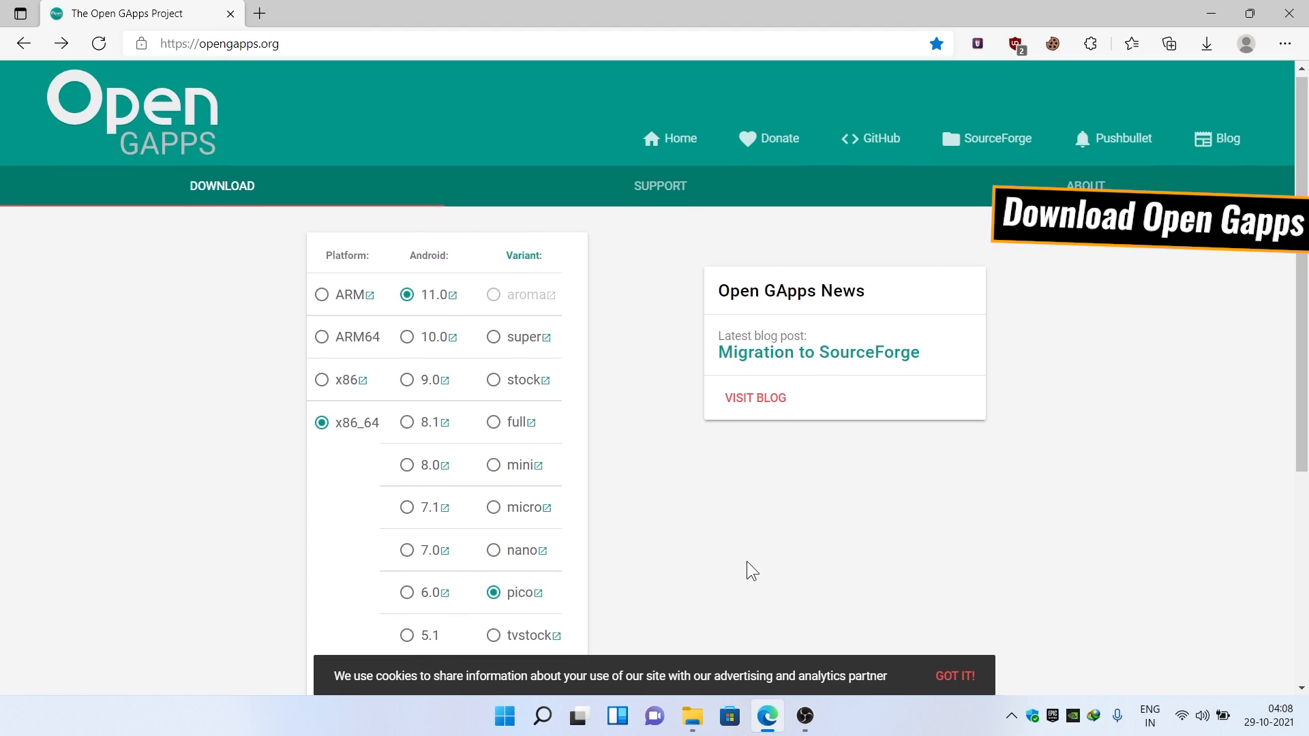
scroll(968, 562, down, 3)
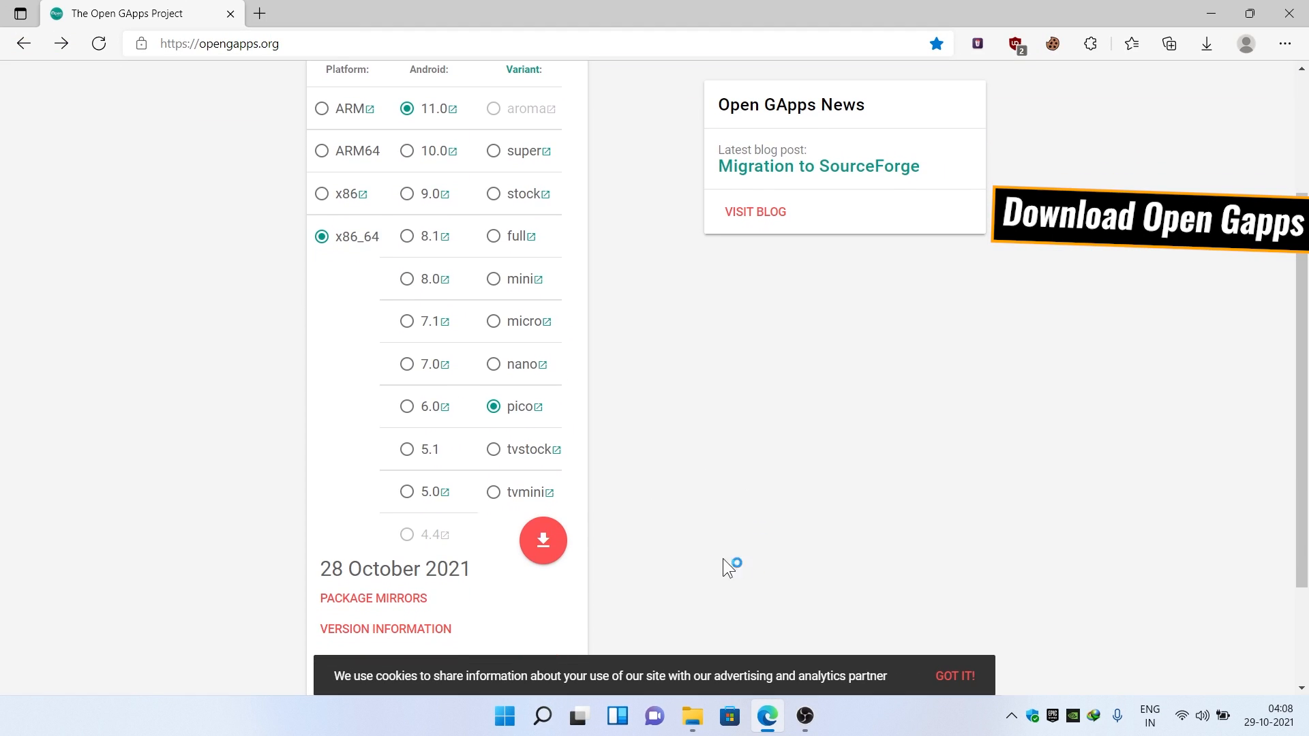
click(565, 544)
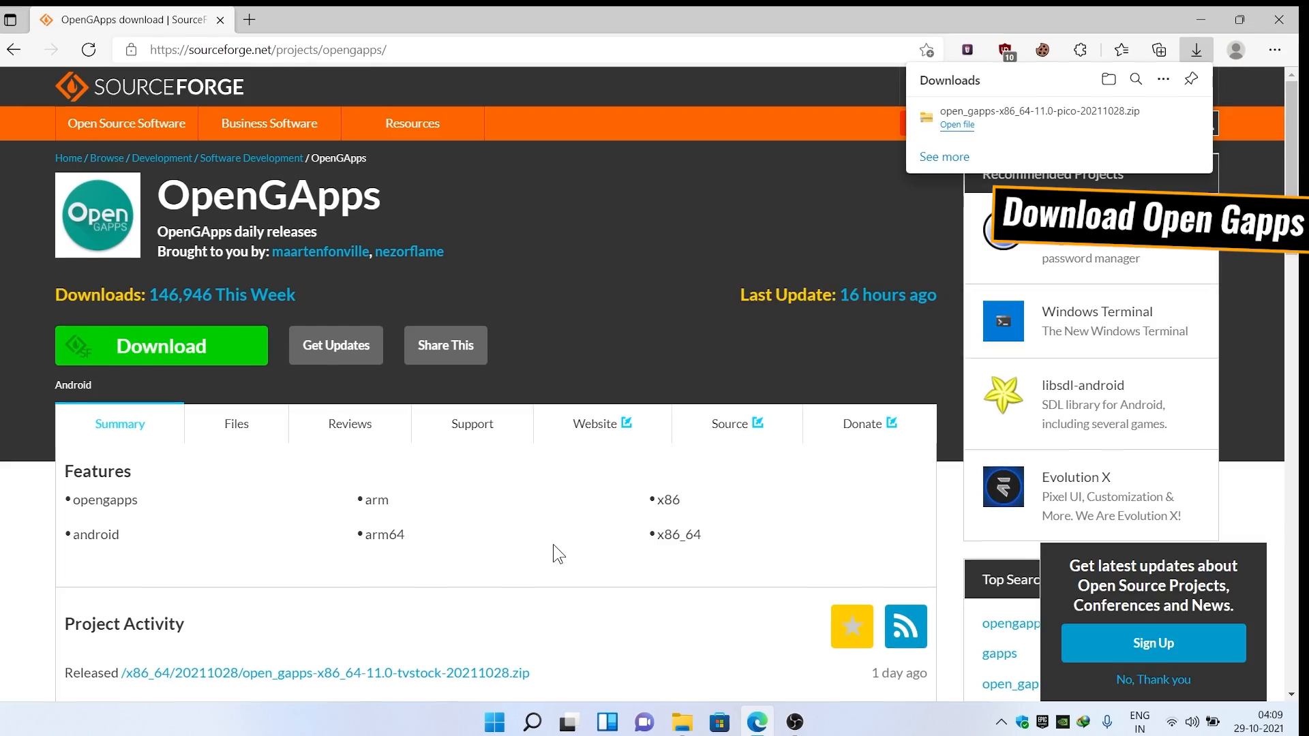
drag(624, 10, 960, 63)
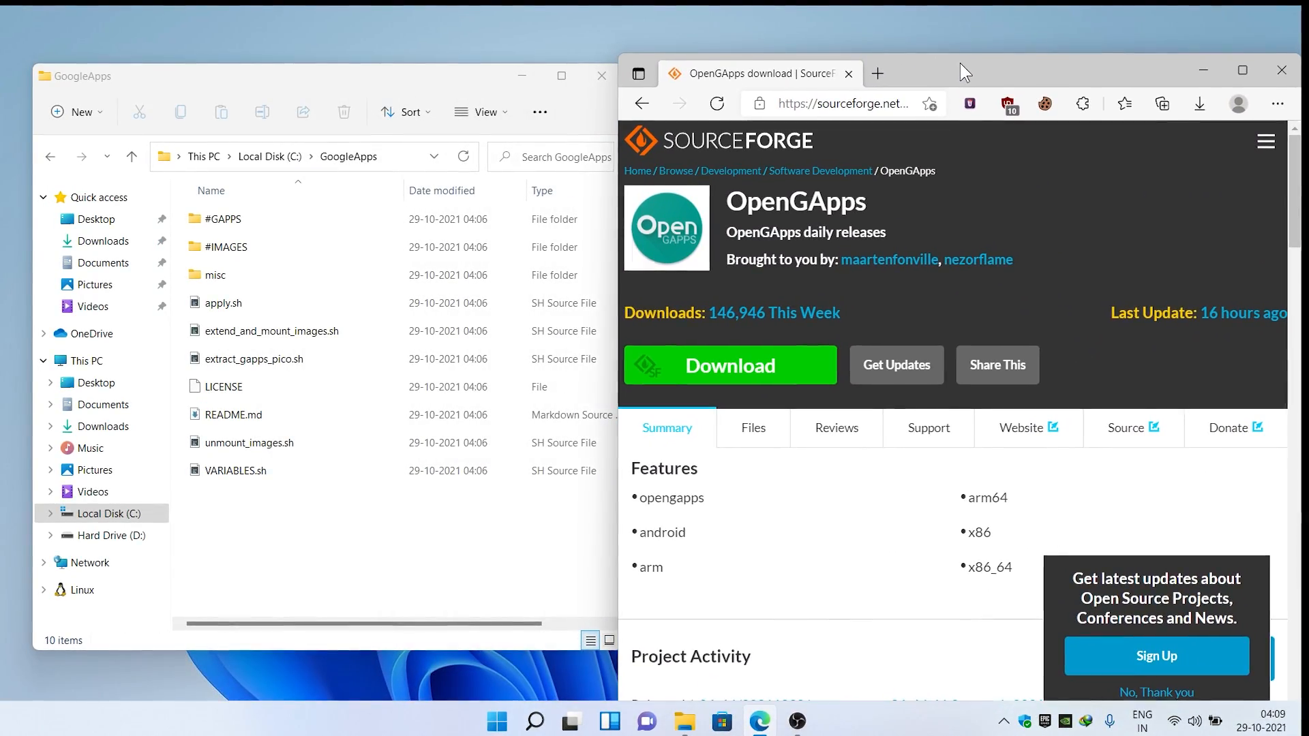
- Drag open_gapps-x86_64-11.0-pico-20211028.zip from Edge's downloads into #GAPPS, then go back to GoogleApps
double_click(236, 218)
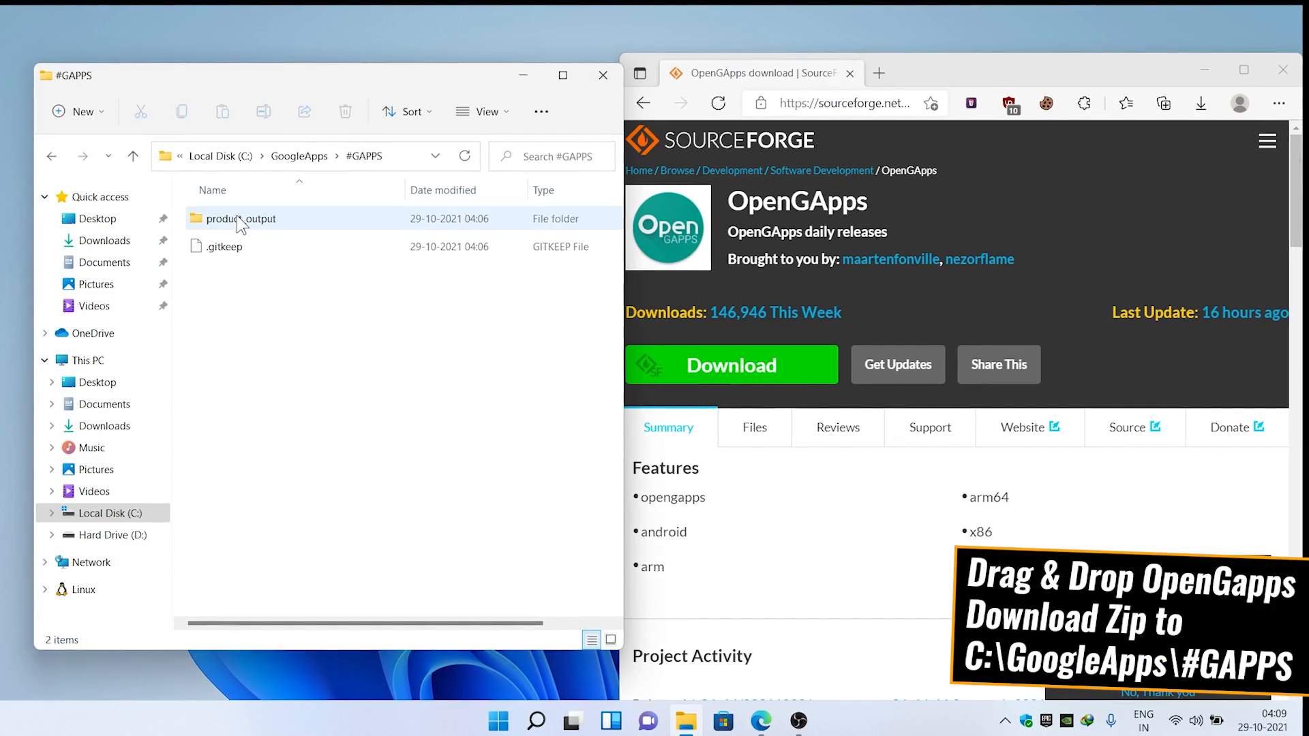
click(1199, 104)
drag(1034, 165, 481, 372)
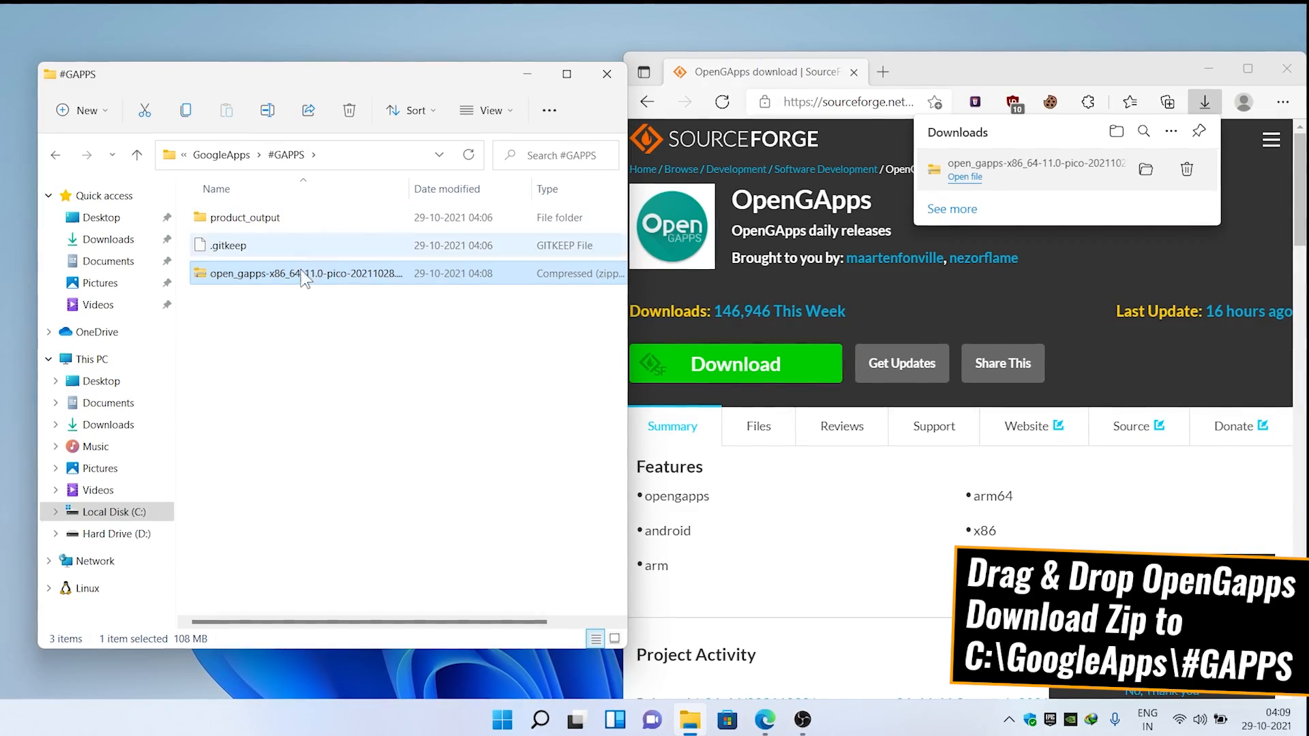
click(55, 155)
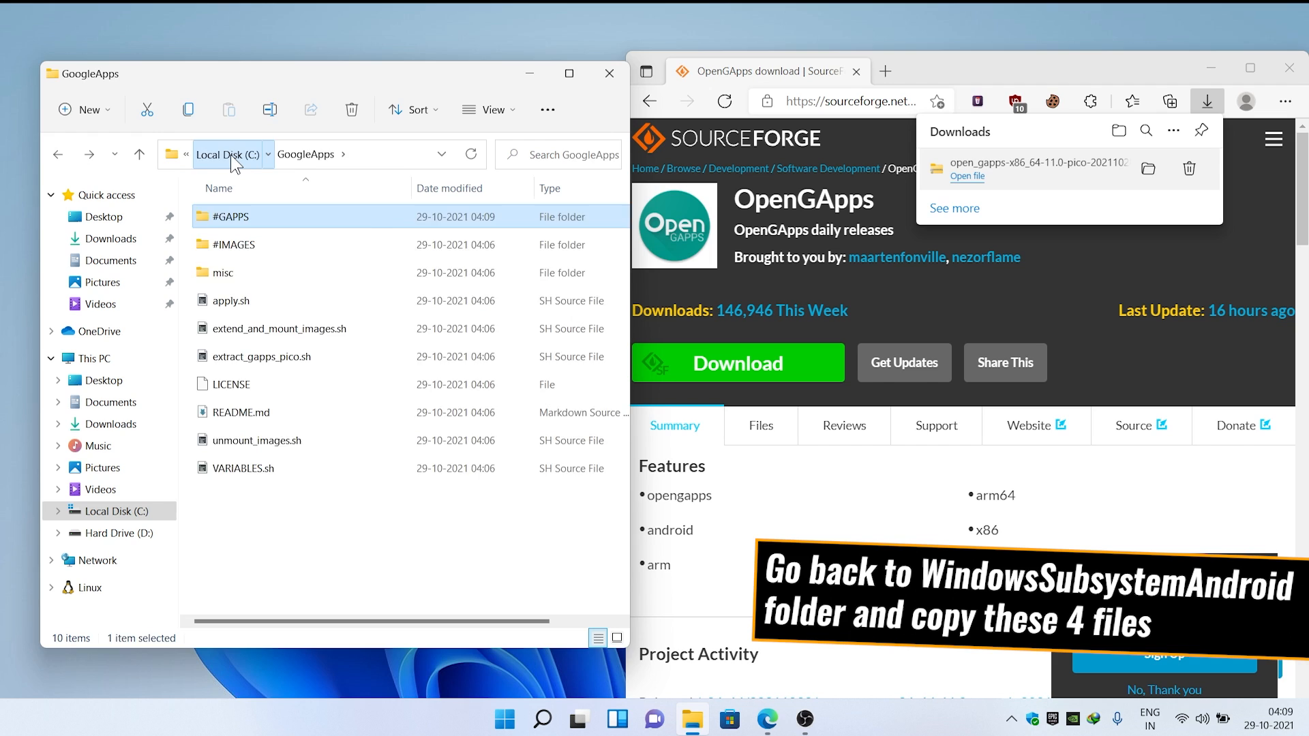
- Open the WindowsSubsystemAndroid folder on C: and switch its view to Medium icons
click(232, 157)
double_click(296, 469)
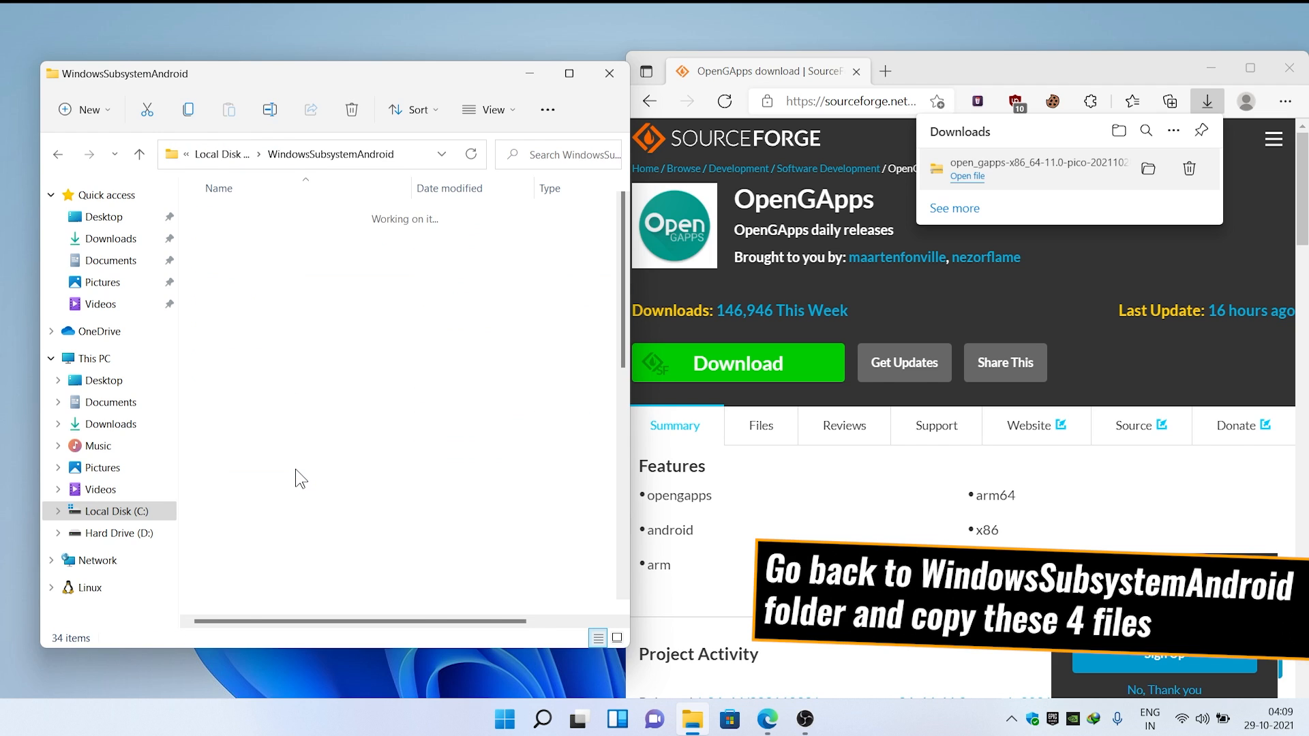
scroll(296, 469, down, 6)
scroll(300, 467, up, 2)
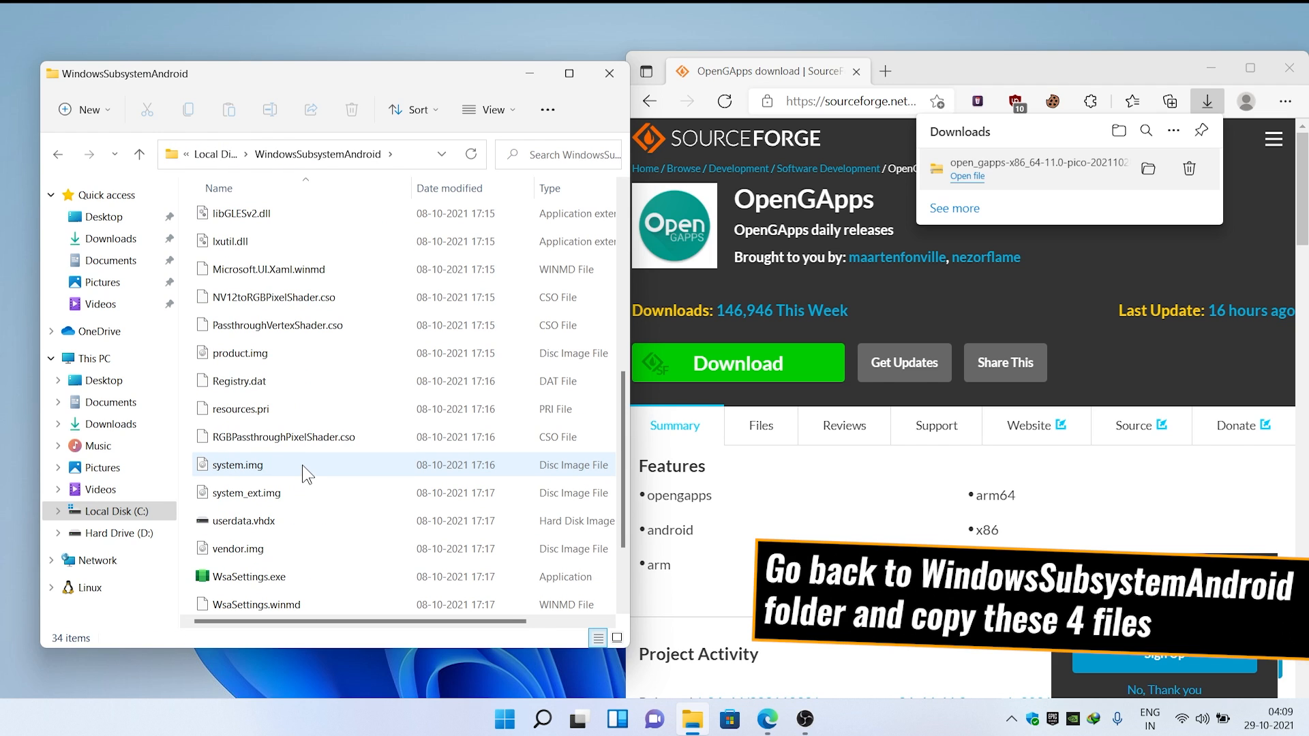
click(486, 110)
click(506, 205)
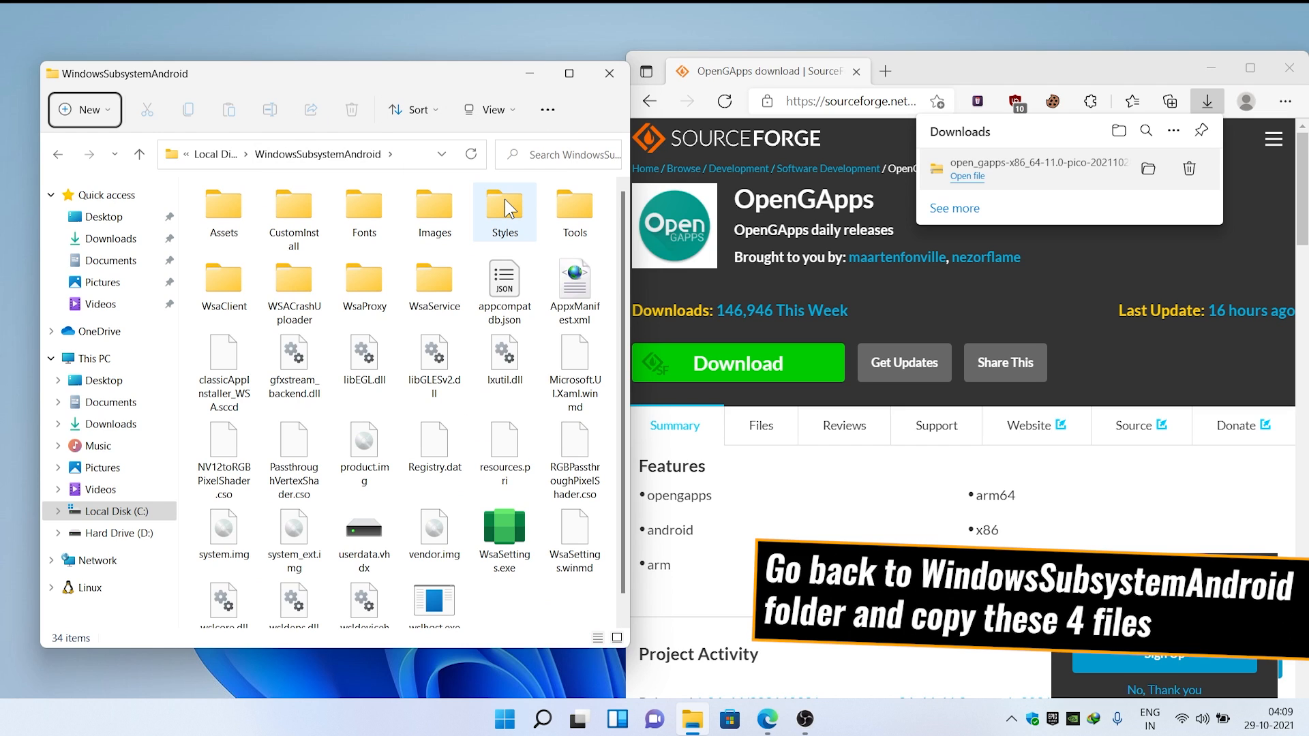
- Select product.img, system.img, system_ext.img and vendor.img and copy them
drag(620, 336, 630, 403)
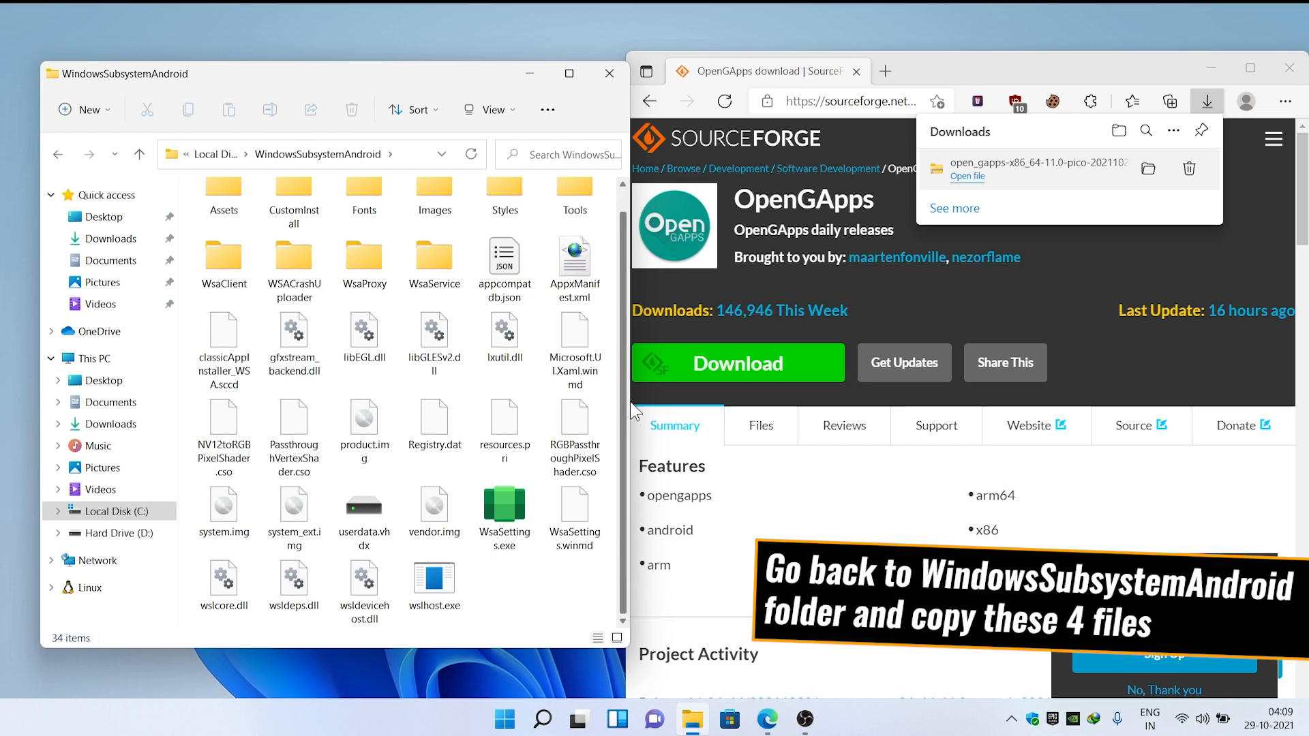
click(439, 509)
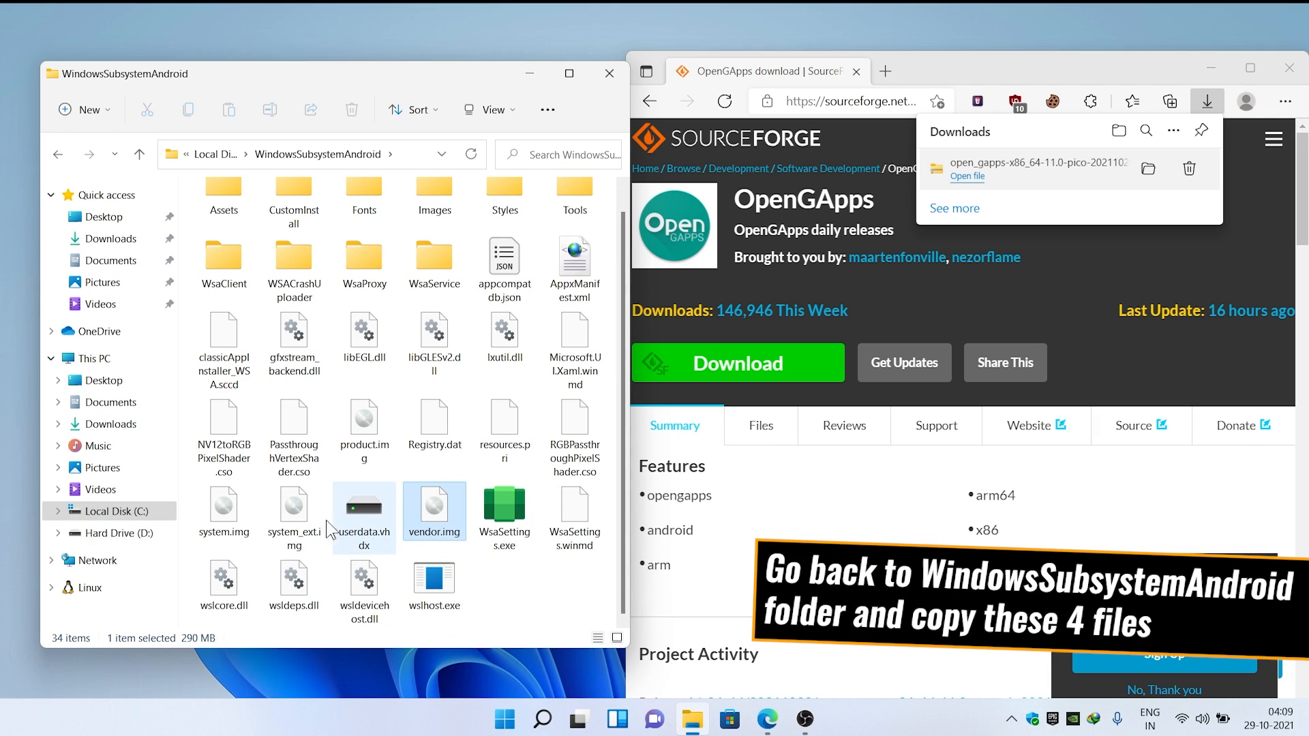
ctrl+click(300, 517)
ctrl+click(227, 514)
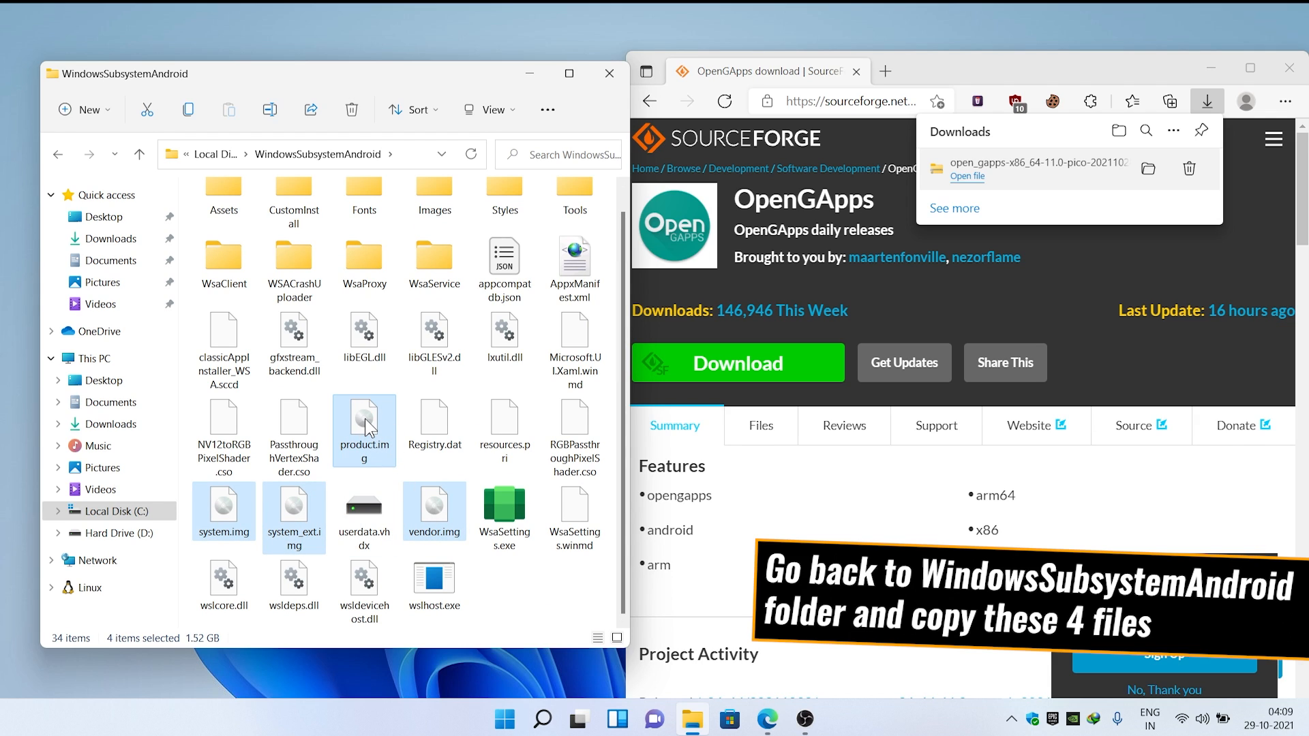
right_click(366, 419)
click(427, 443)
- Paste the four copied .img files into C:\GoogleApps\#IMAGES
click(225, 154)
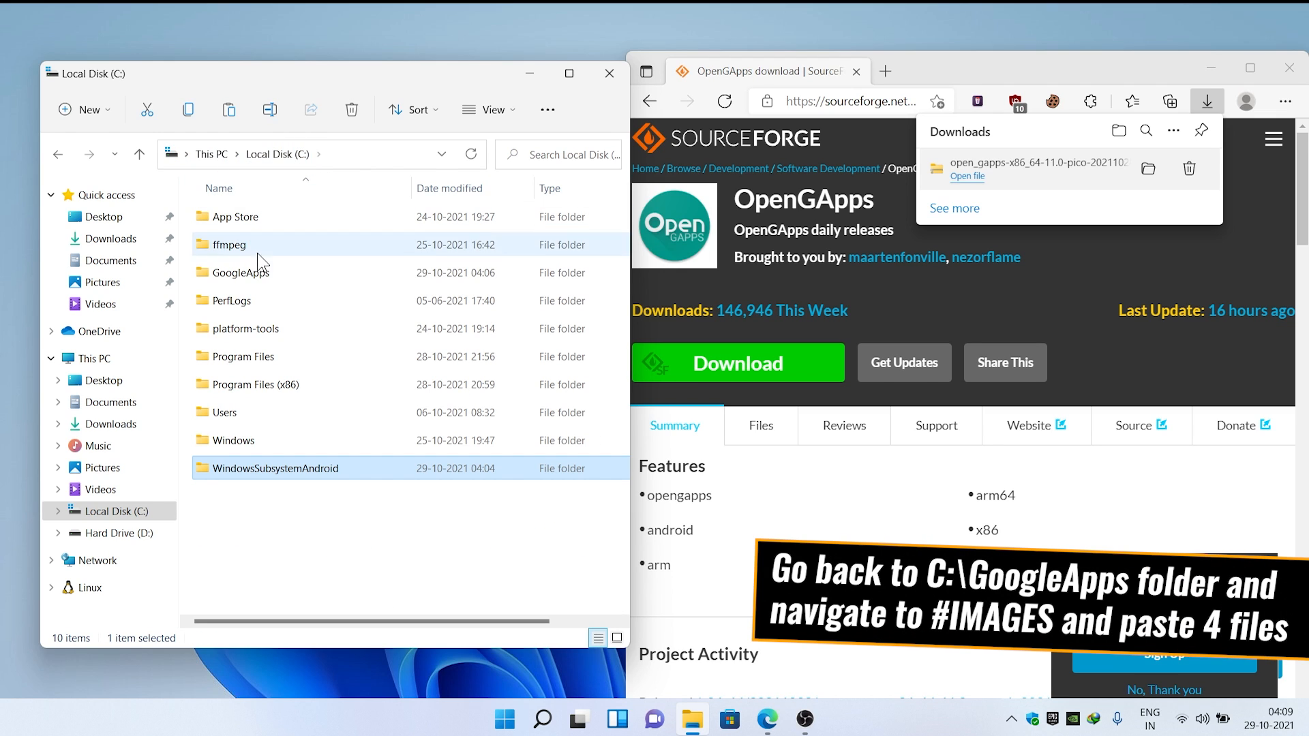
double_click(267, 273)
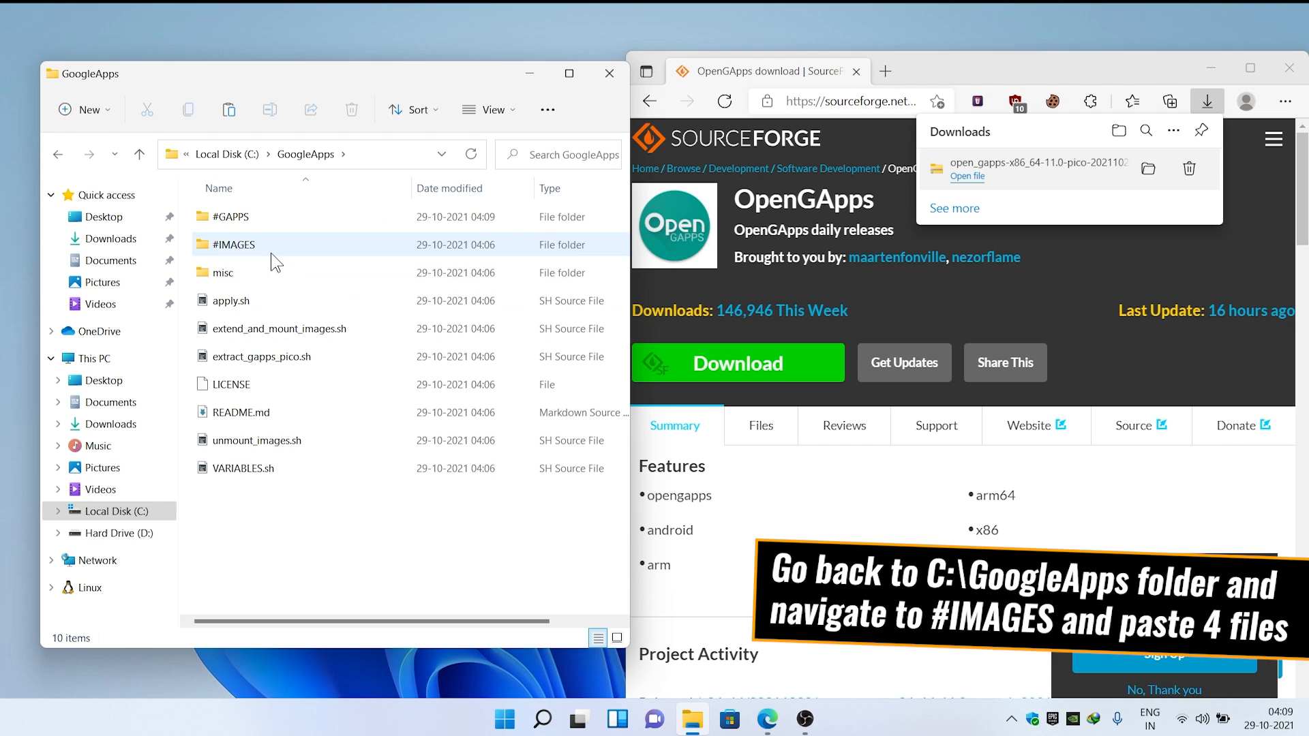
double_click(272, 247)
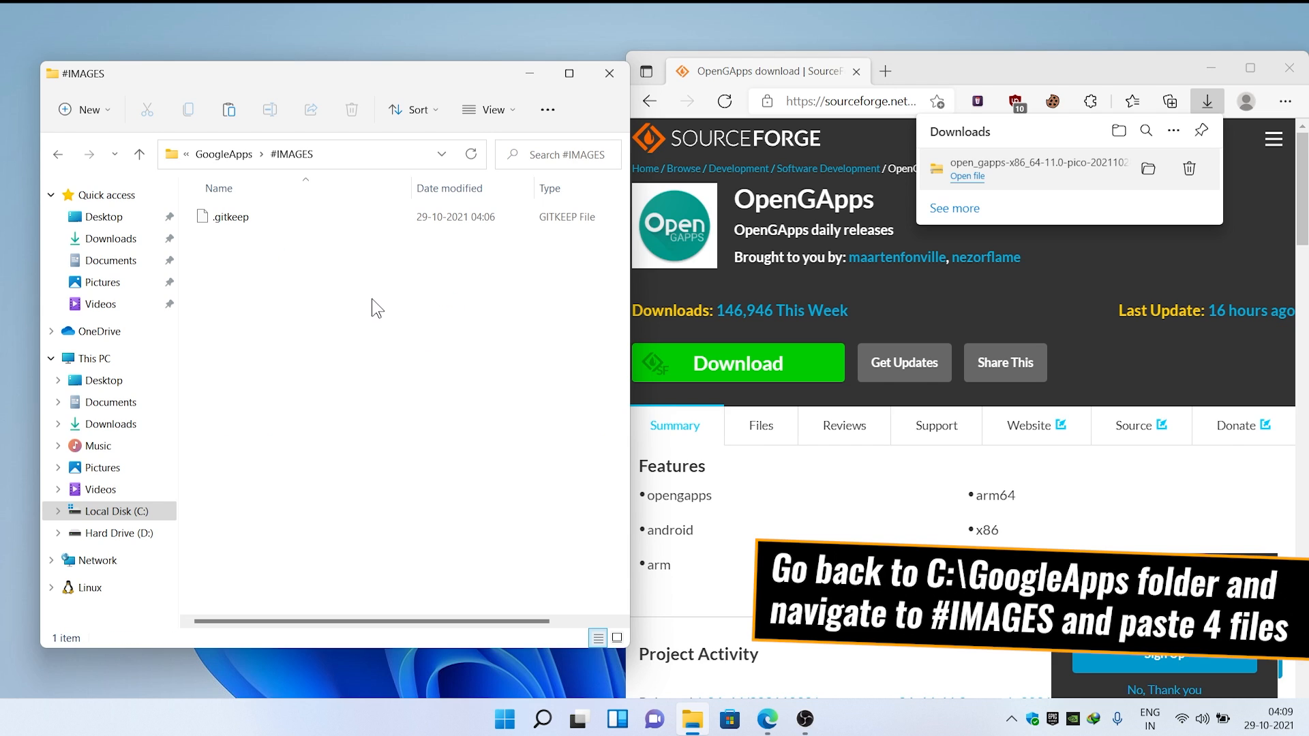
right_click(372, 300)
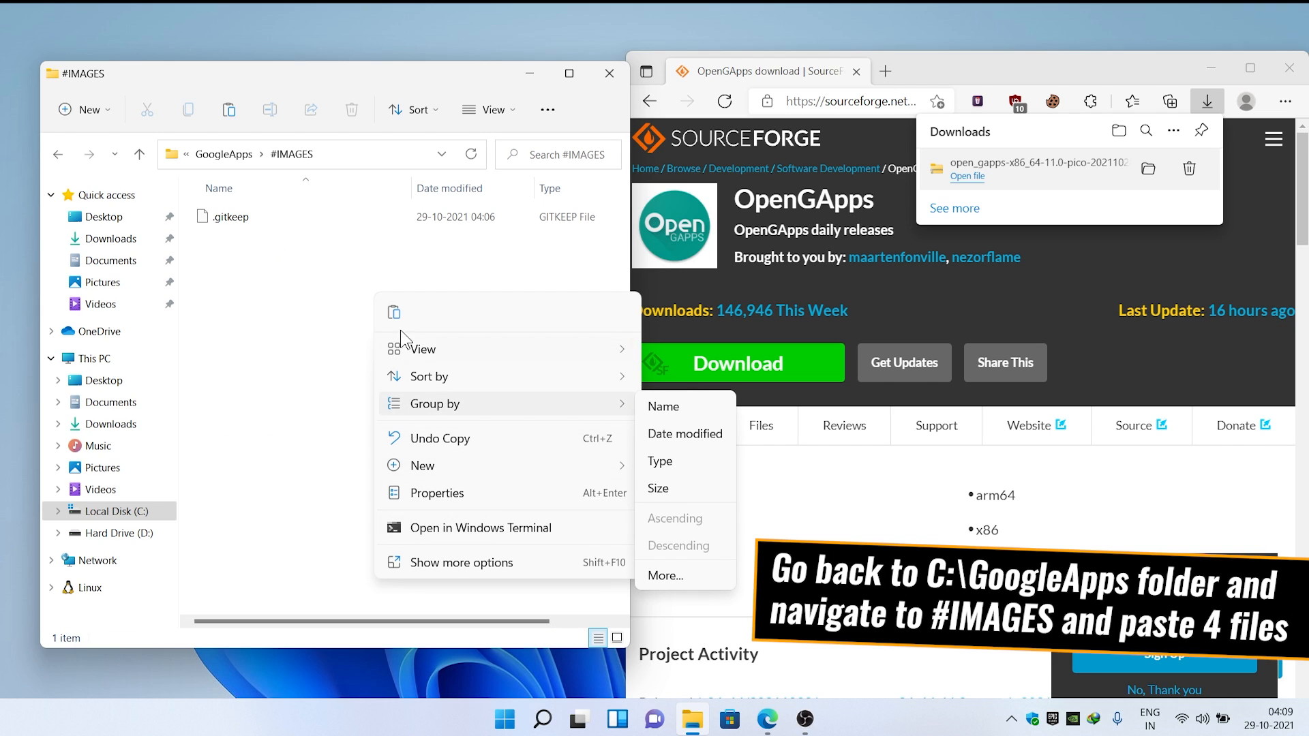
click(395, 313)
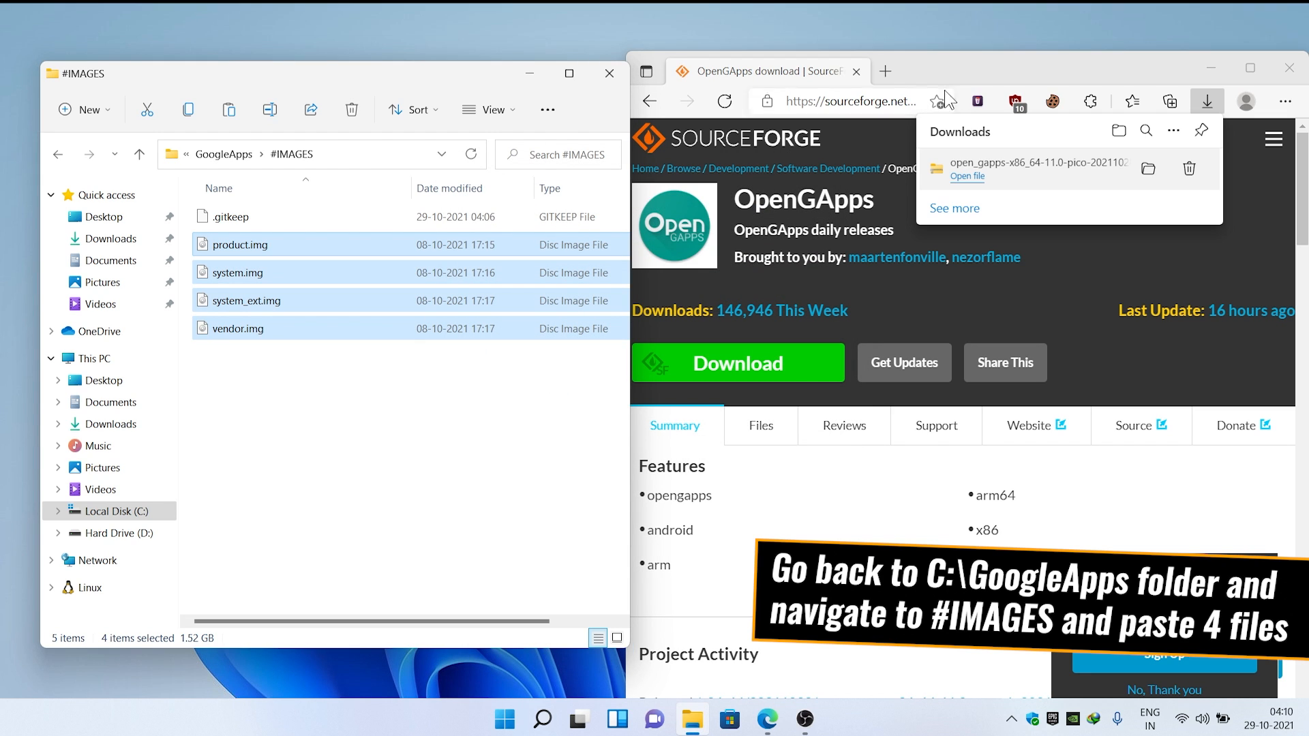
- Minimize Edge, widen and shift File Explorer, and return to the GoogleApps folder
click(1211, 68)
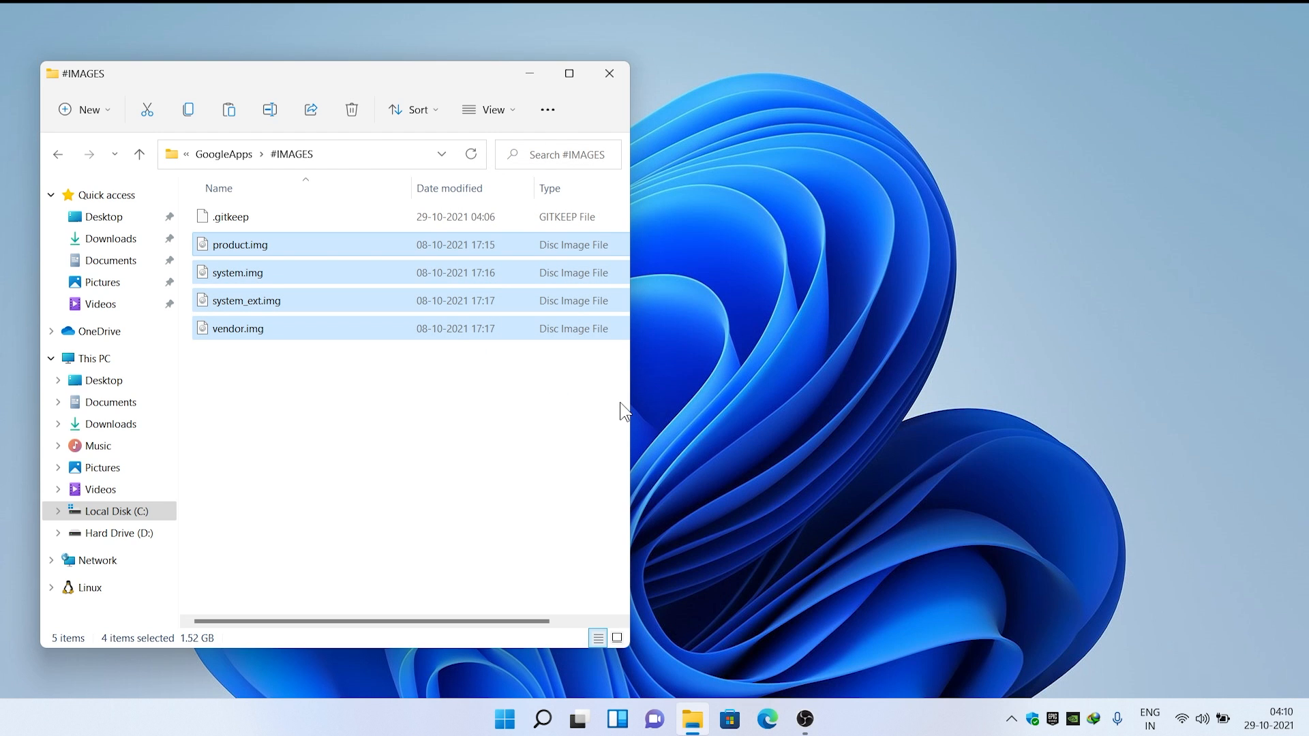
drag(630, 402, 1113, 412)
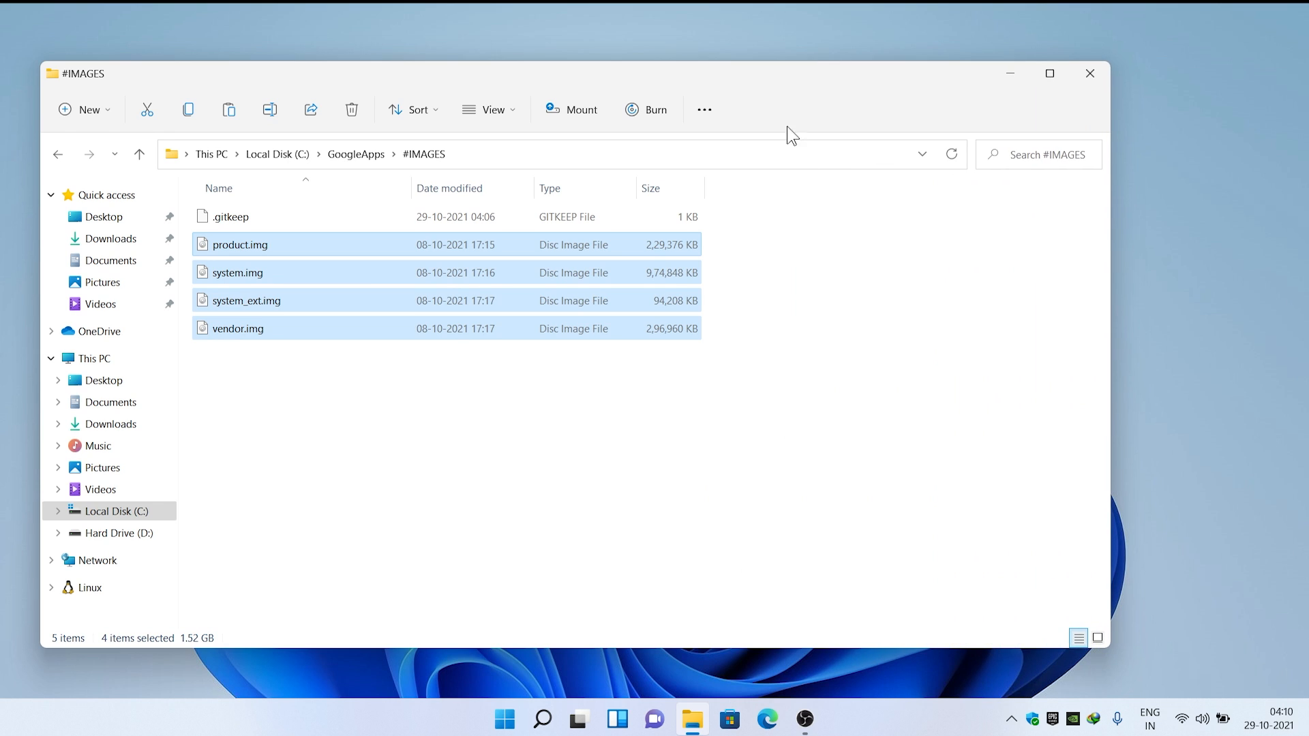
drag(785, 79, 853, 75)
click(860, 369)
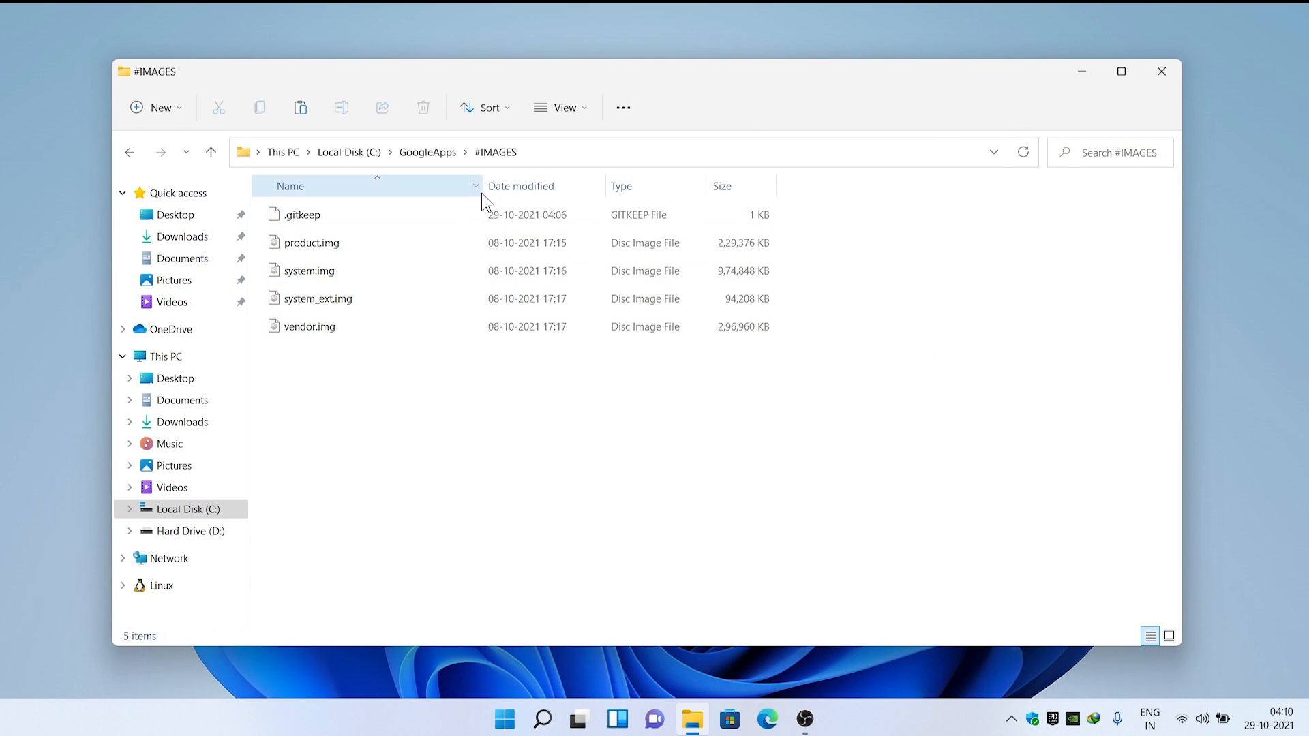
click(439, 152)
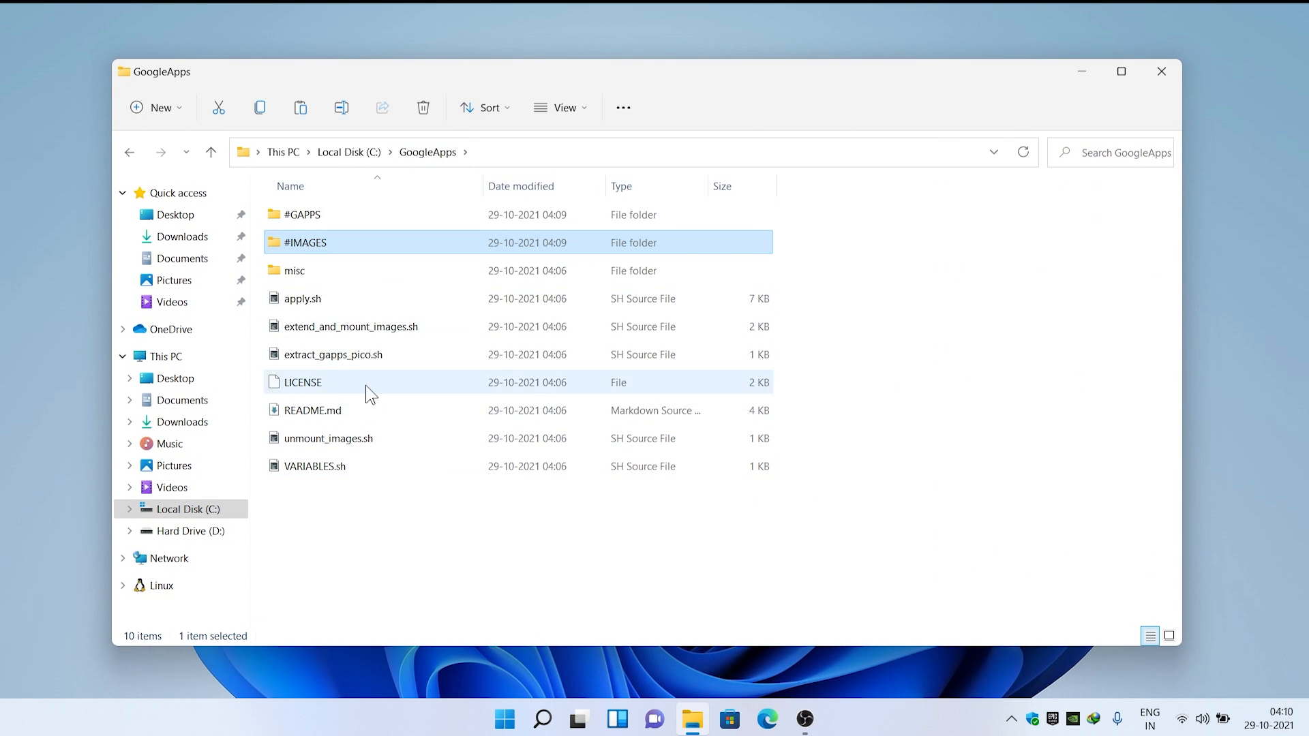
click(420, 545)
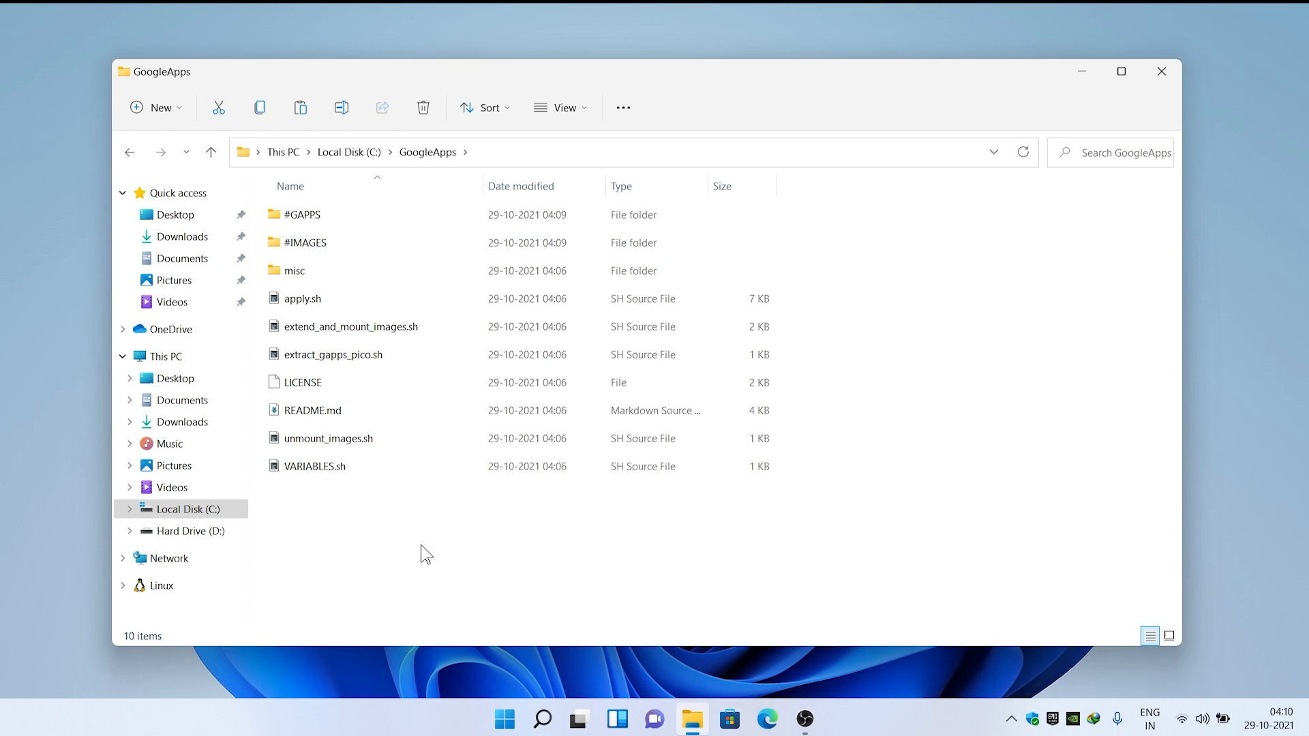
right_click(714, 498)
- Open Windows Terminal in GoogleApps with an Ubuntu 20.04 tab, closing the PowerShell tab
click(791, 450)
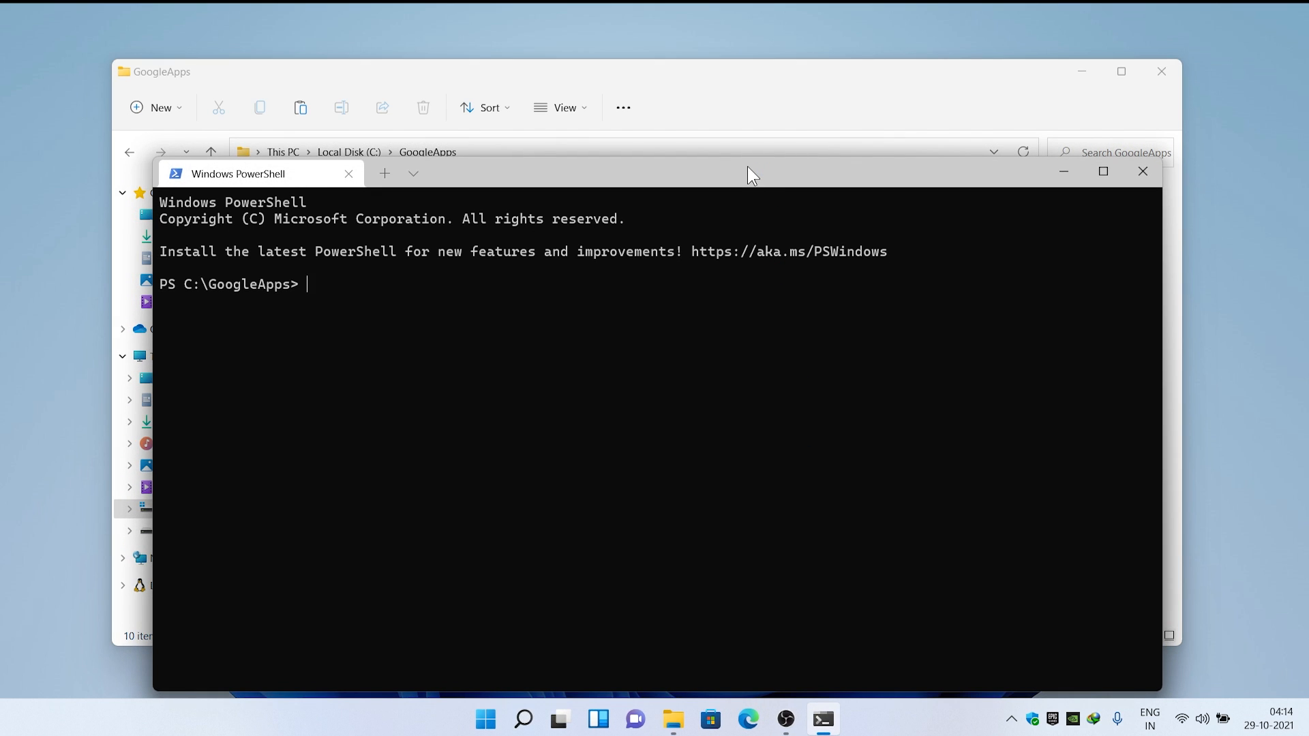
drag(747, 166, 747, 113)
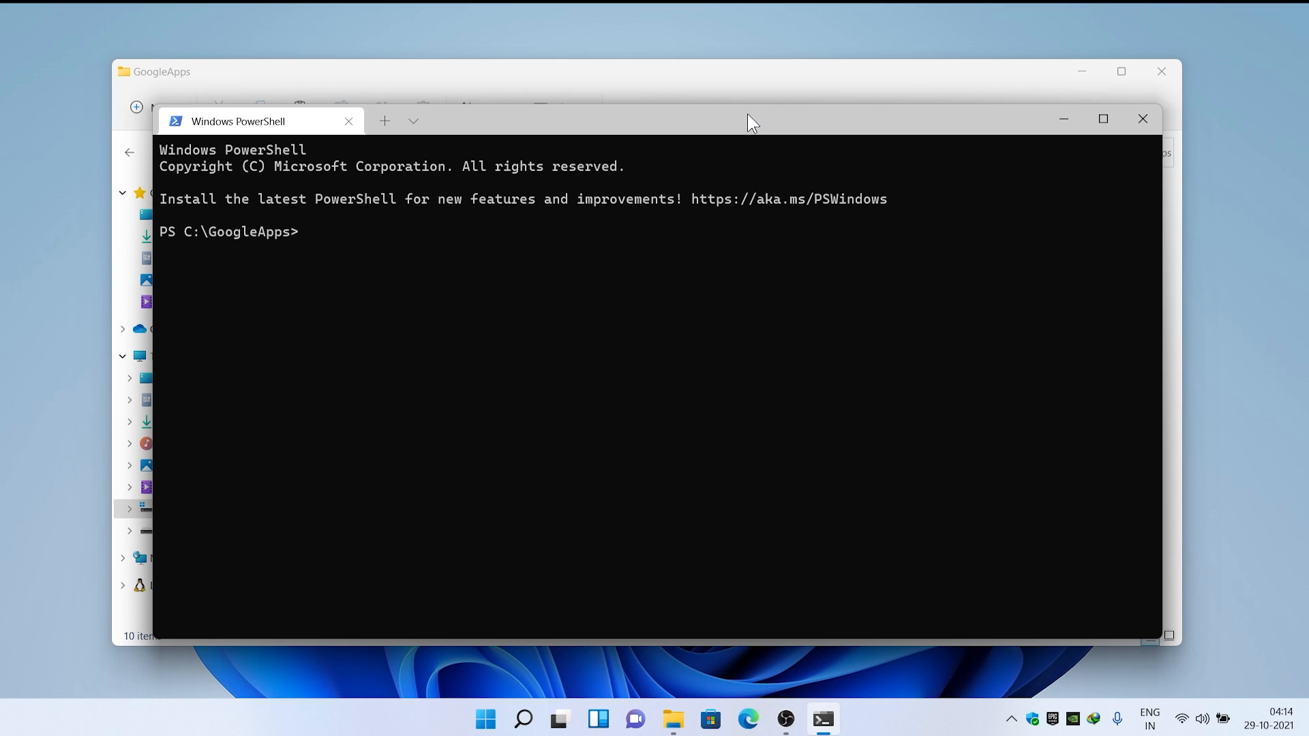
click(417, 127)
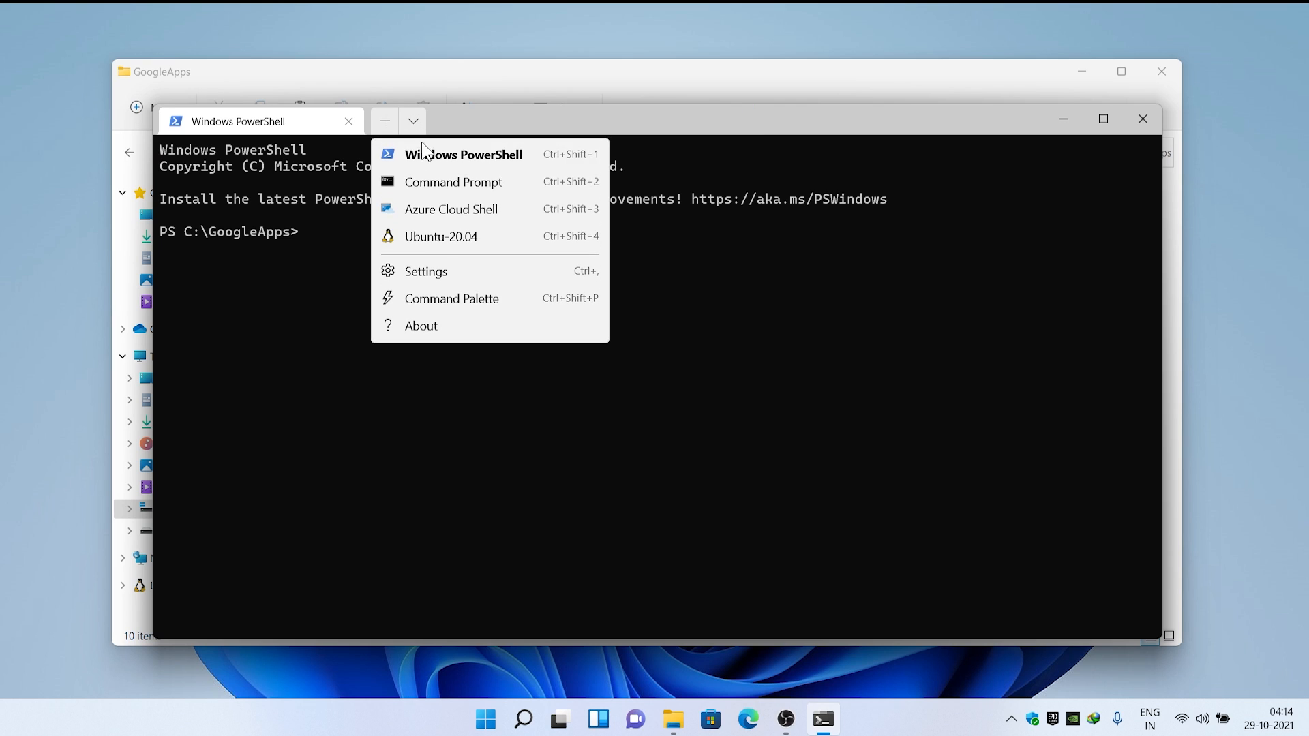
click(439, 240)
click(349, 121)
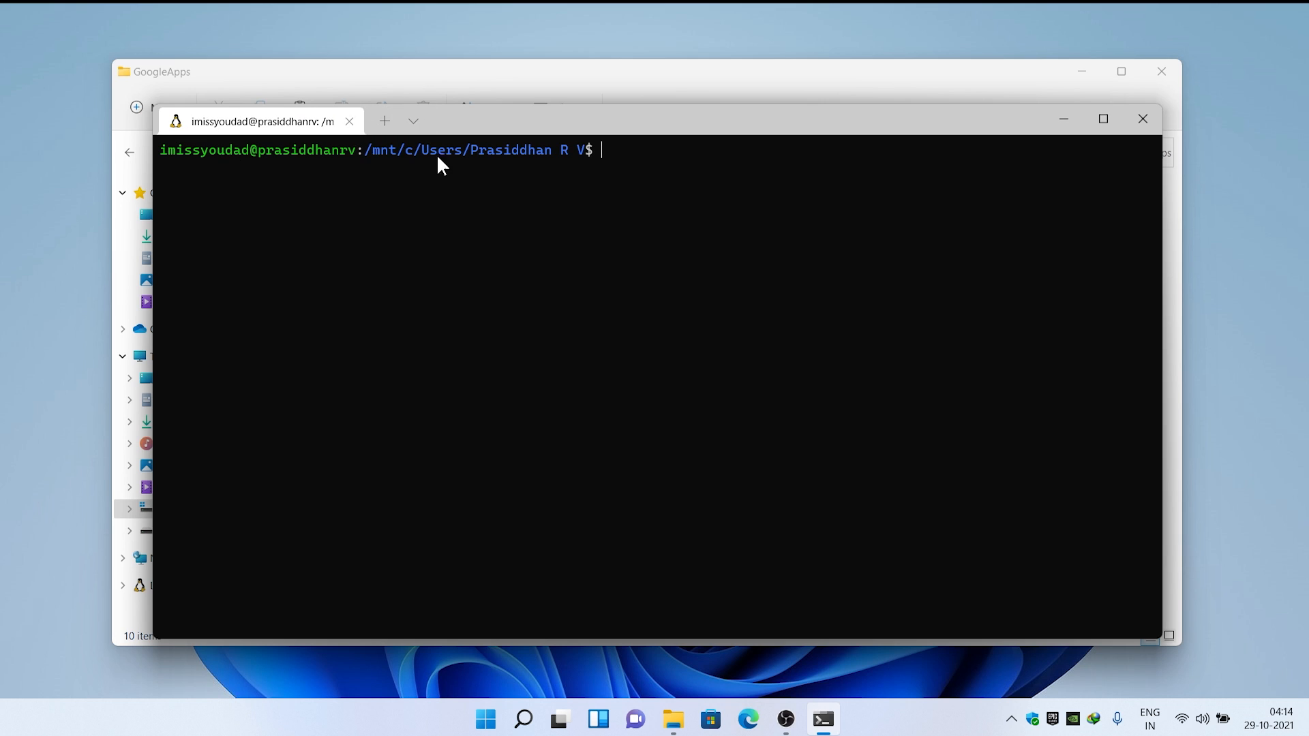
- Become root with sudo su, entering the account password, and cd up into /mnt/c/GoogleApps
text(sudo s)
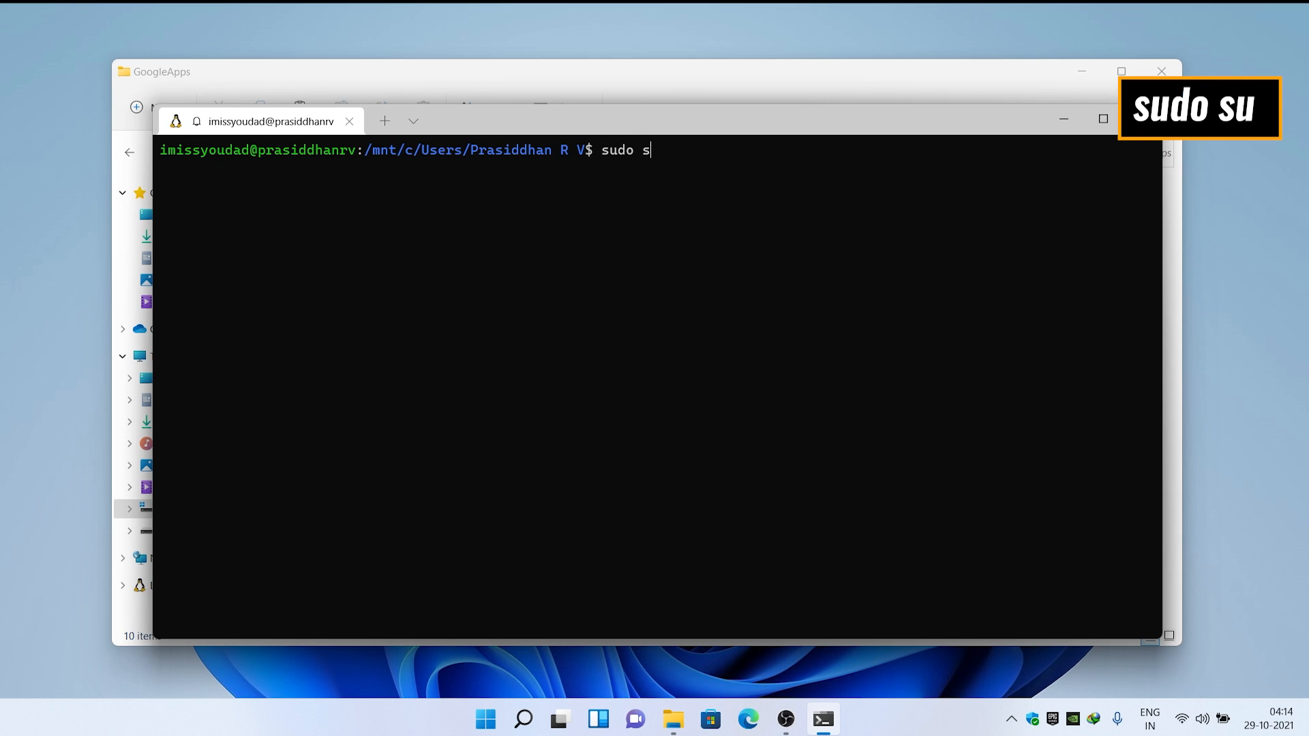
text(u)
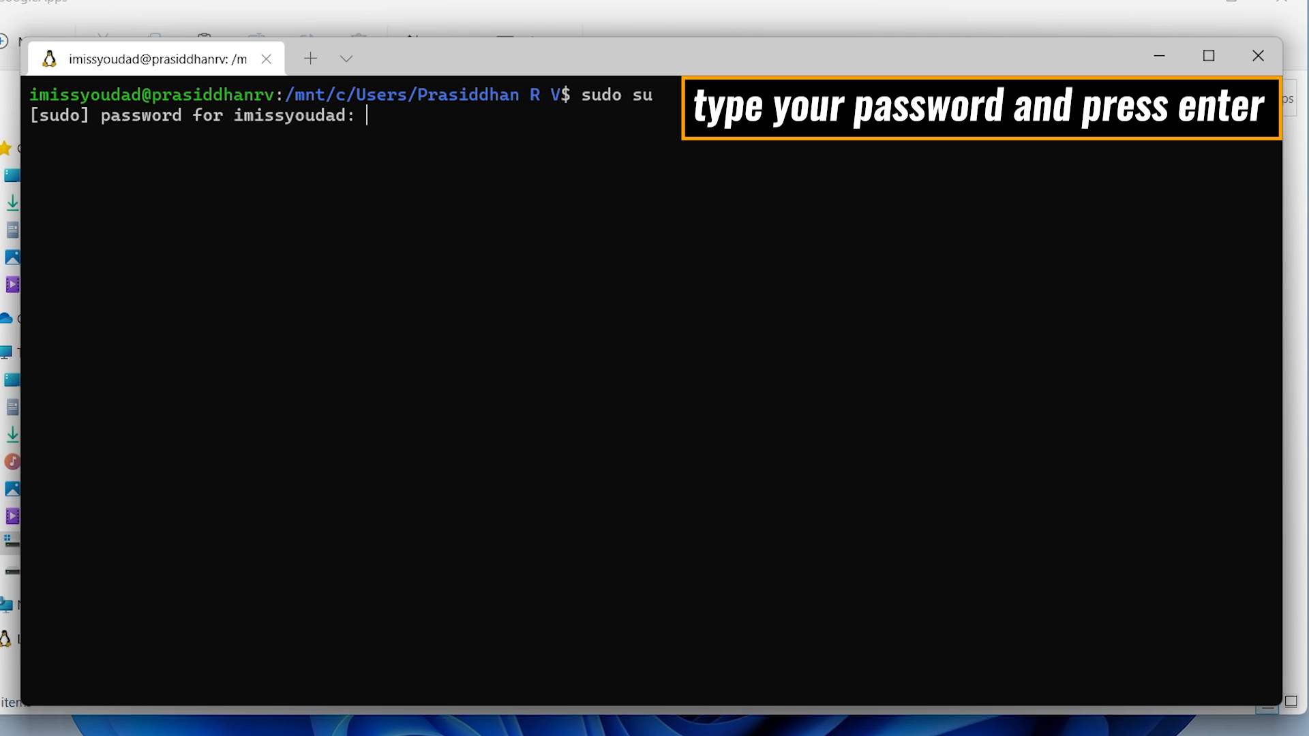
key(Return)
text(sudo su)
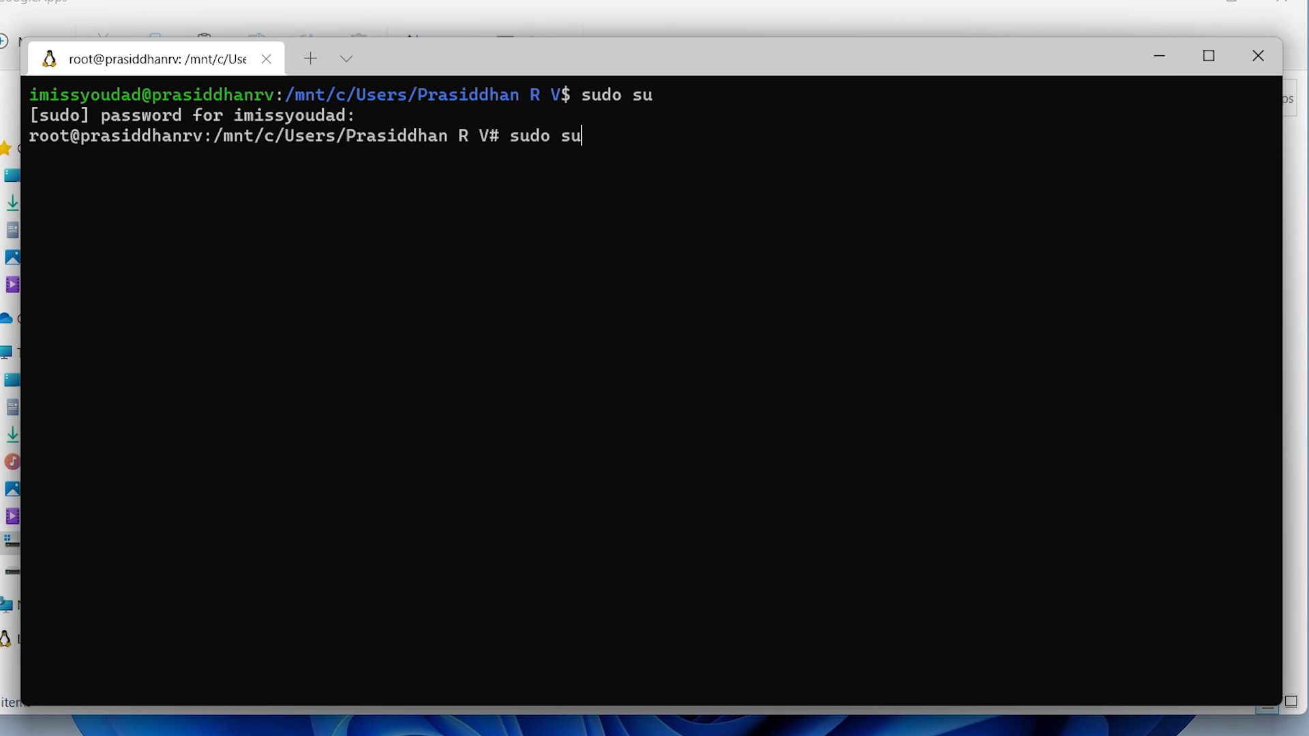
key(Return)
text(cd ..)
key(Return)
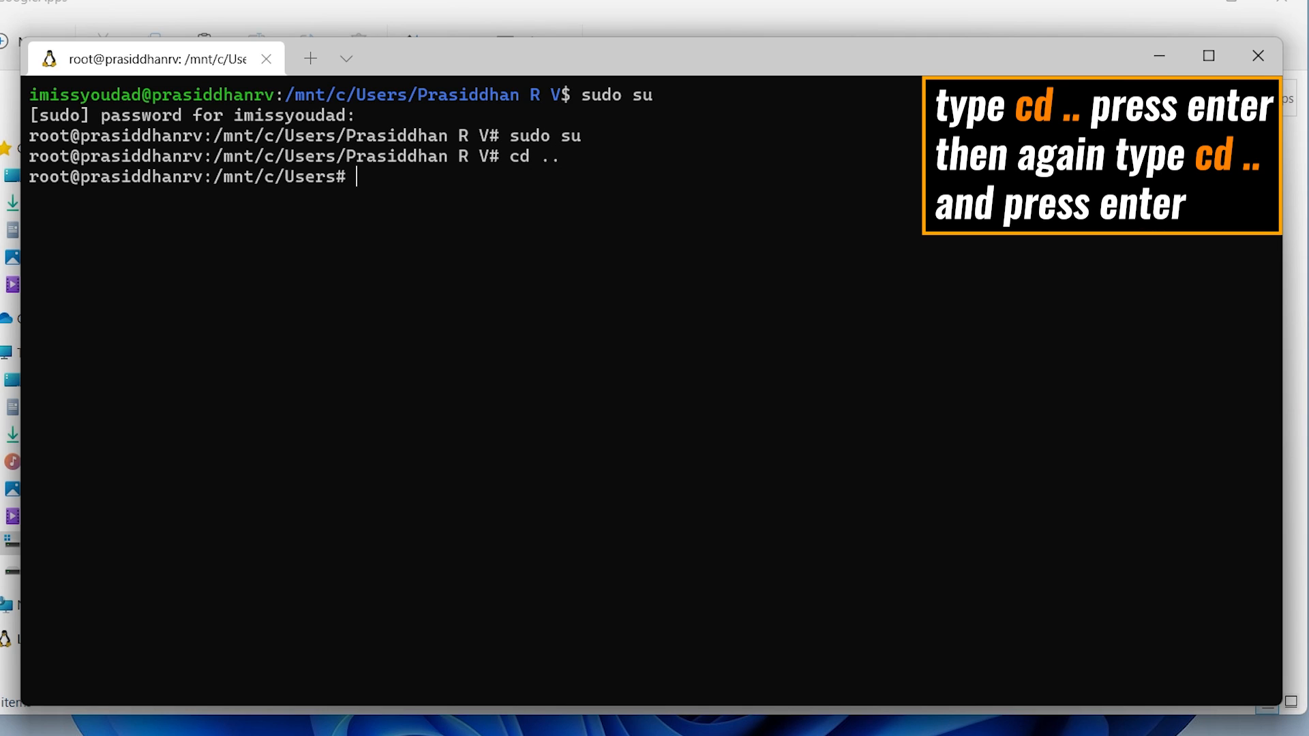
text(cd ..)
key(Return)
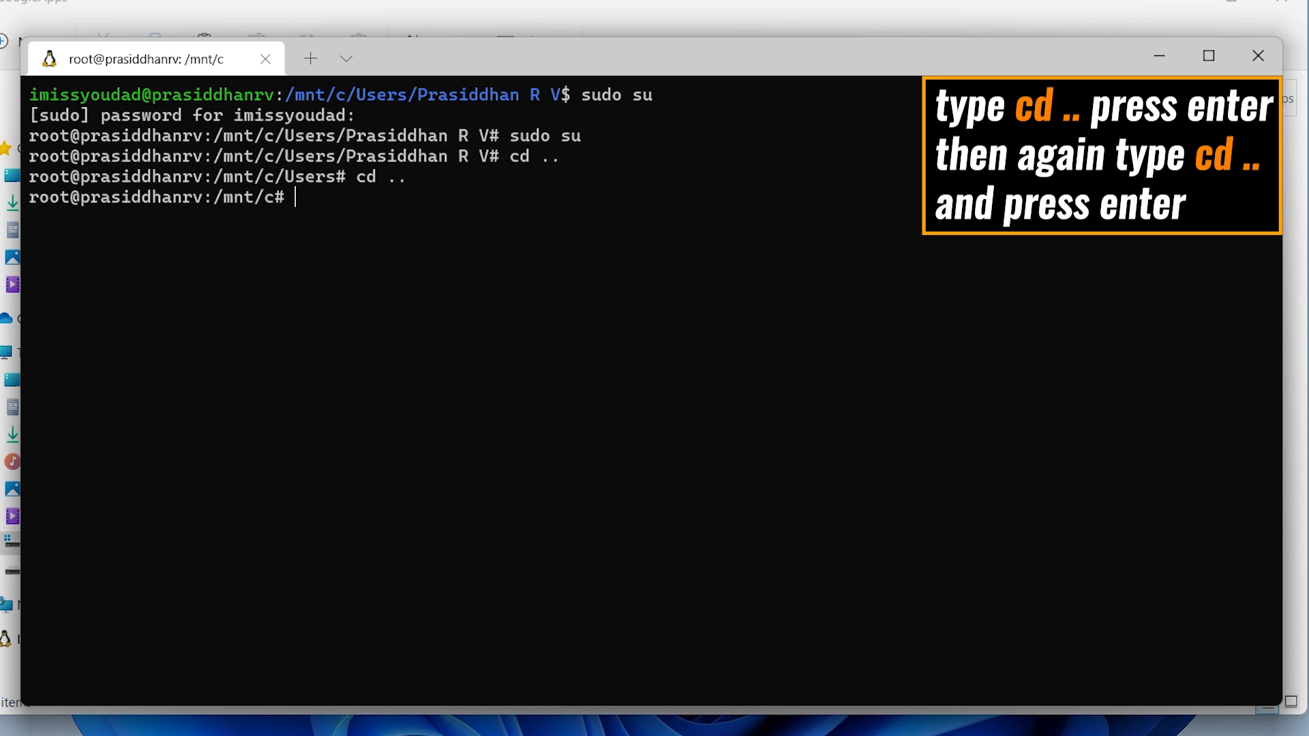
text(cd )
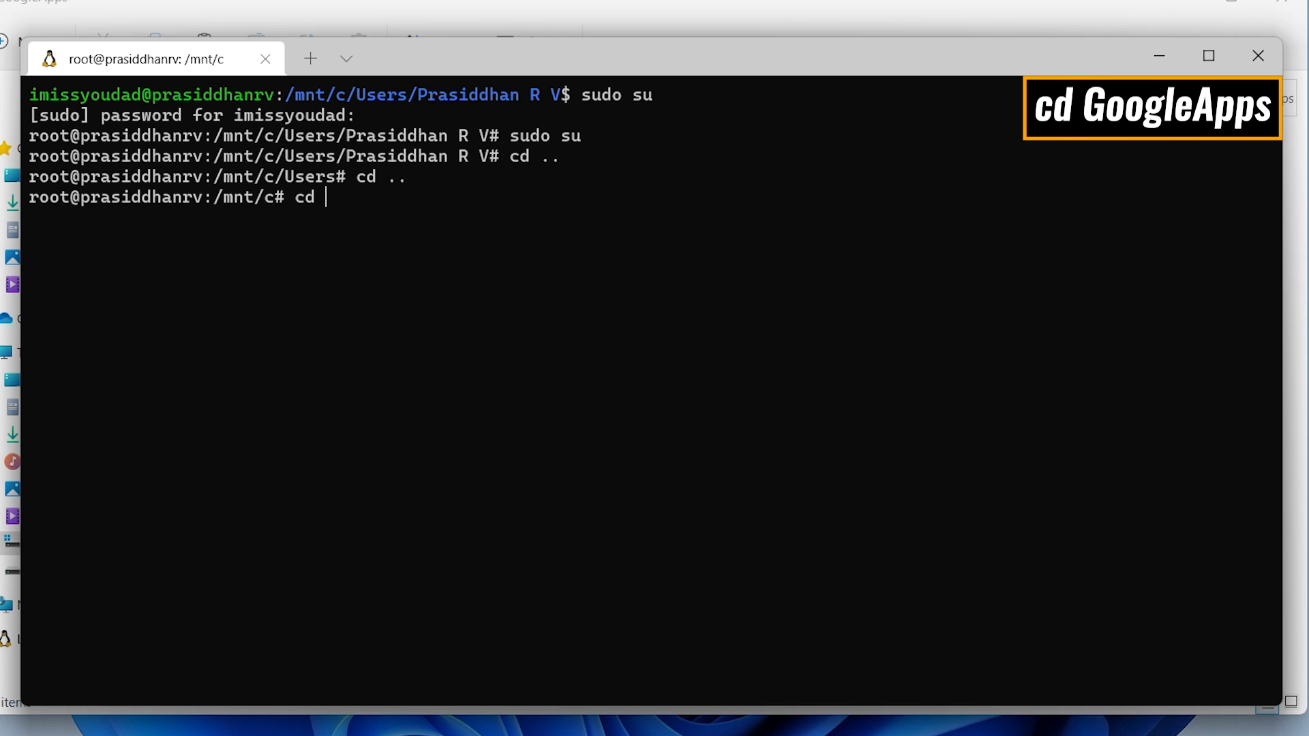
text(GoogleApps)
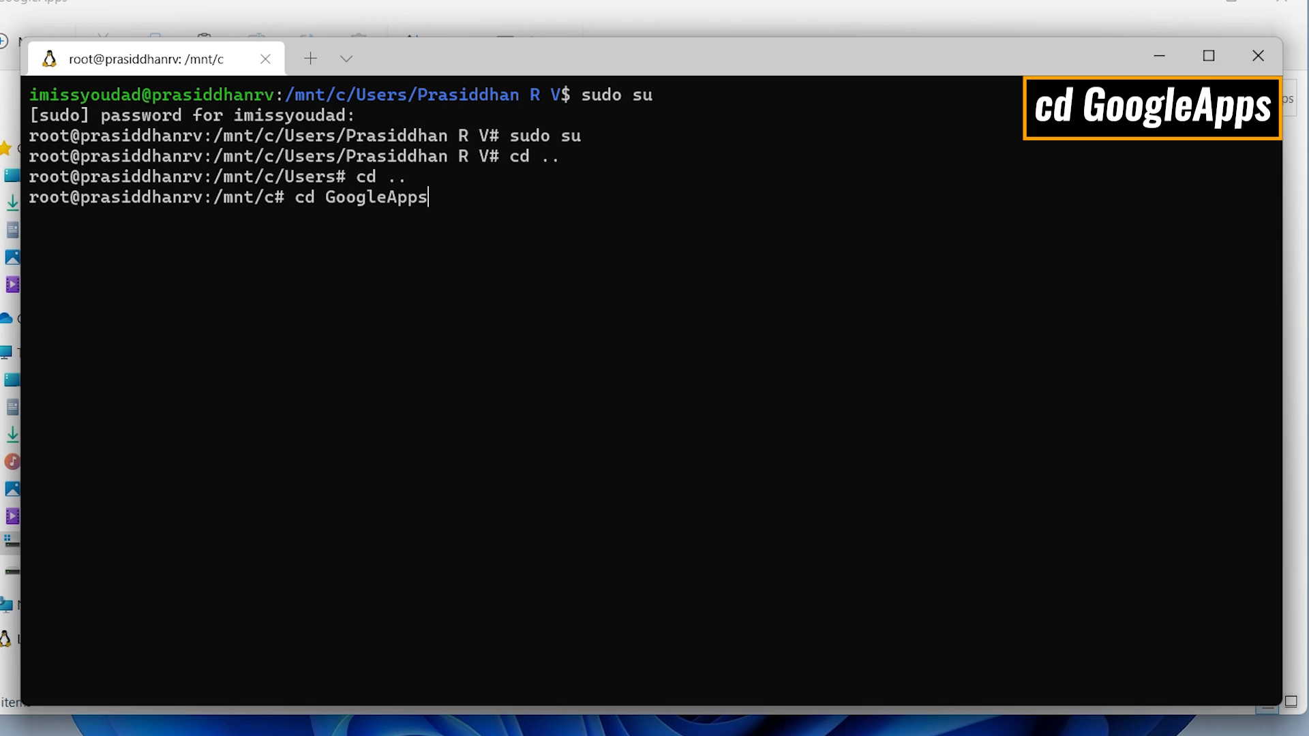
key(Return)
- Install lzip, unzip and dos2unix with apt, all reported as already installed
text(apt )
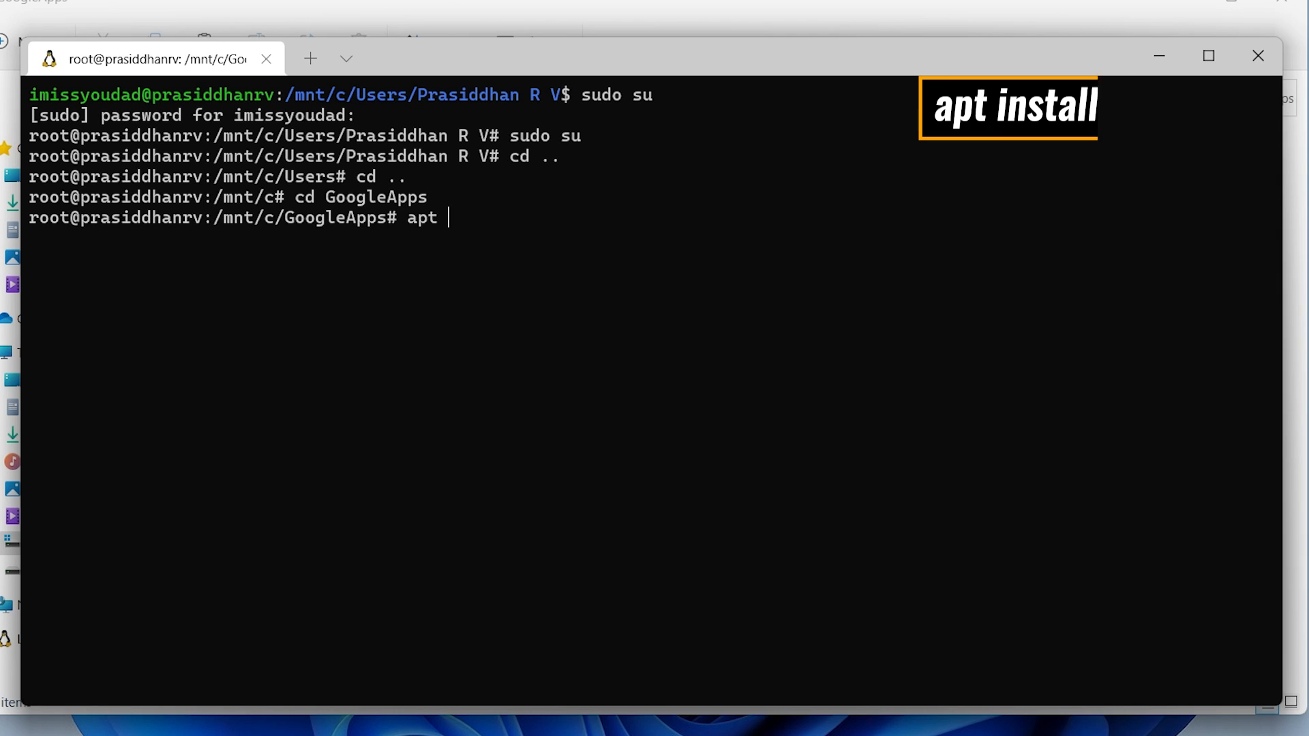
text(install lzip unzip)
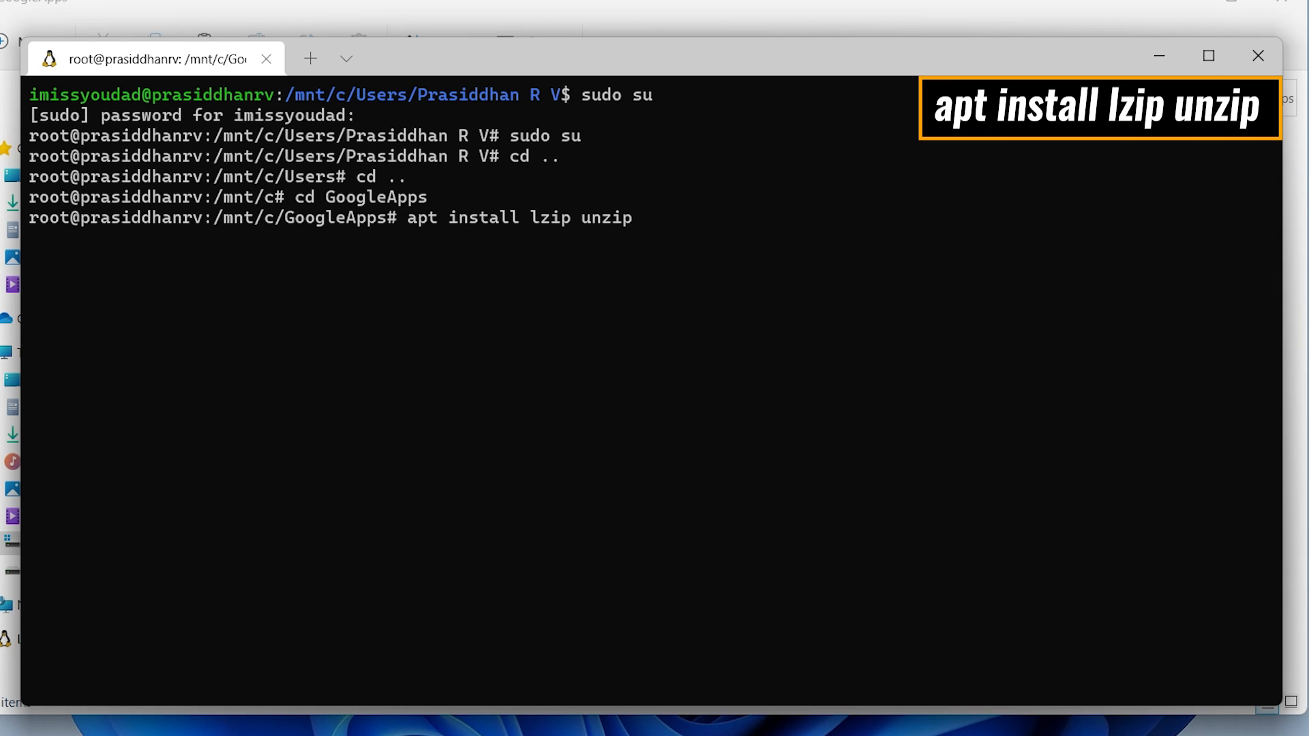
key(Return)
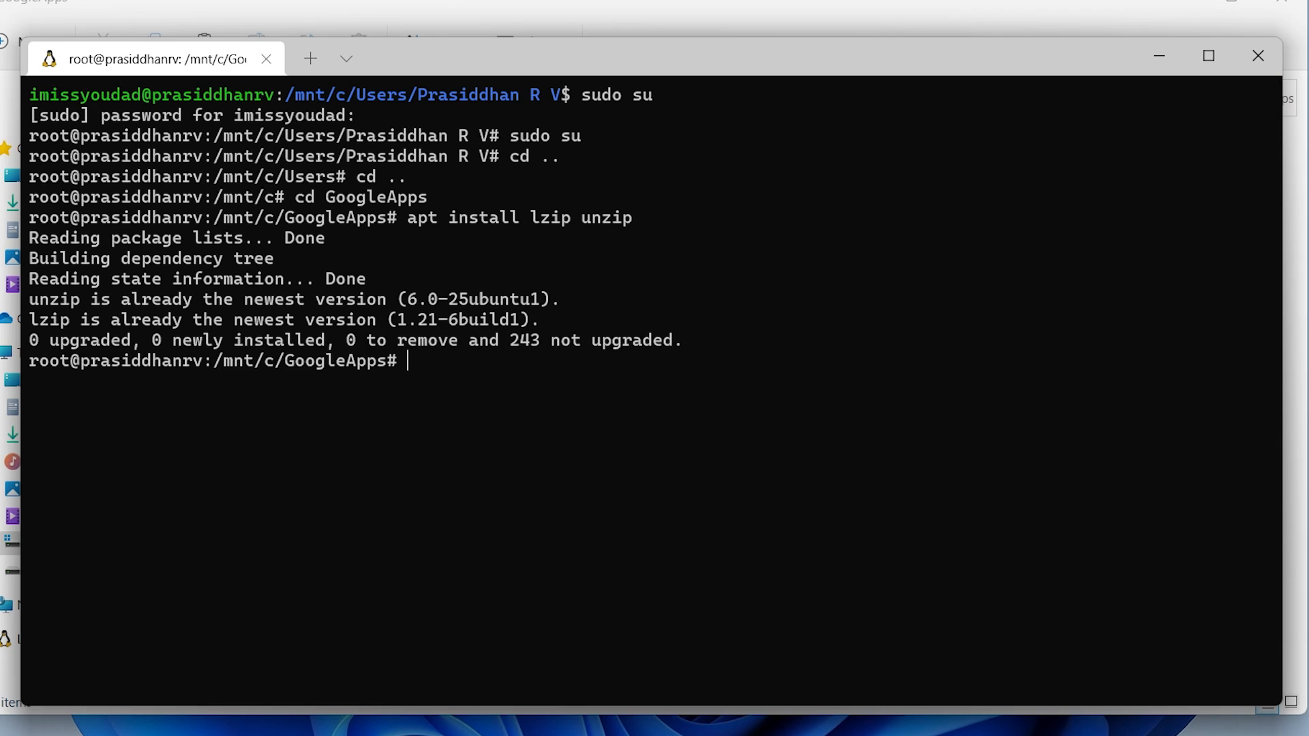
text(apt install dos2uniz)
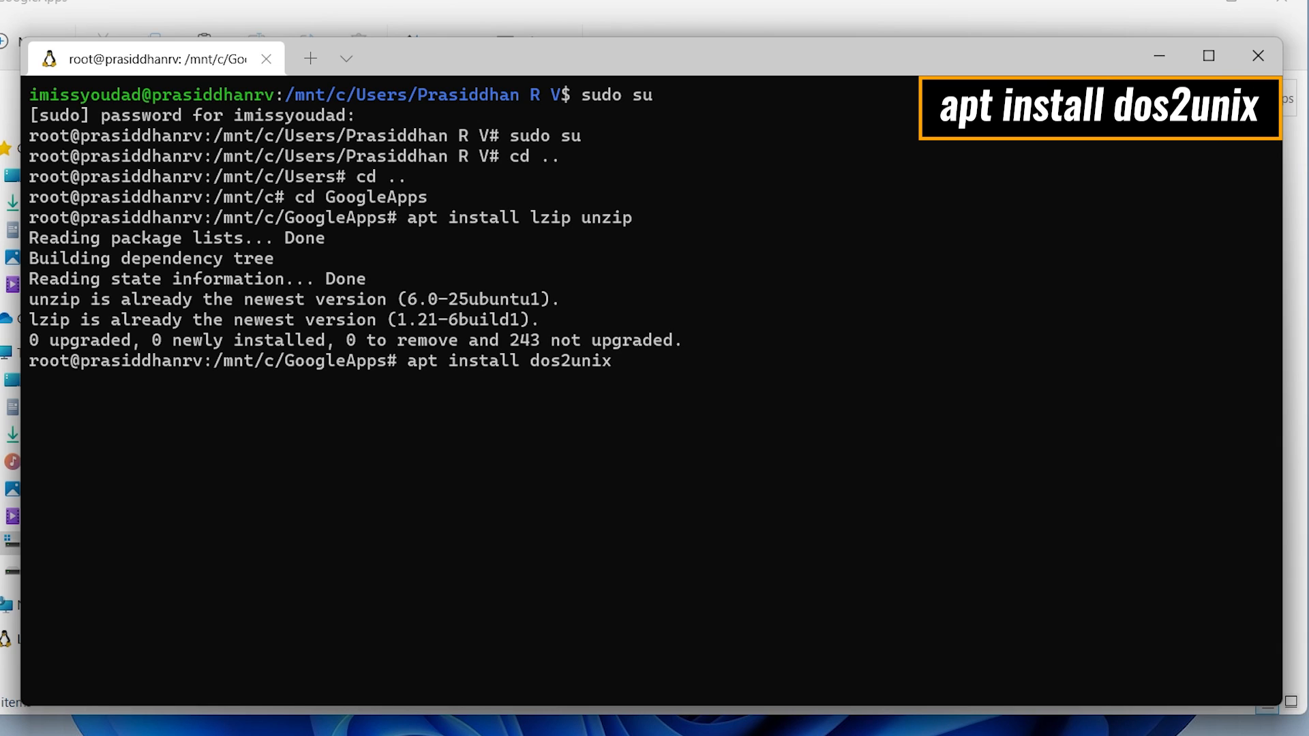
key(Return)
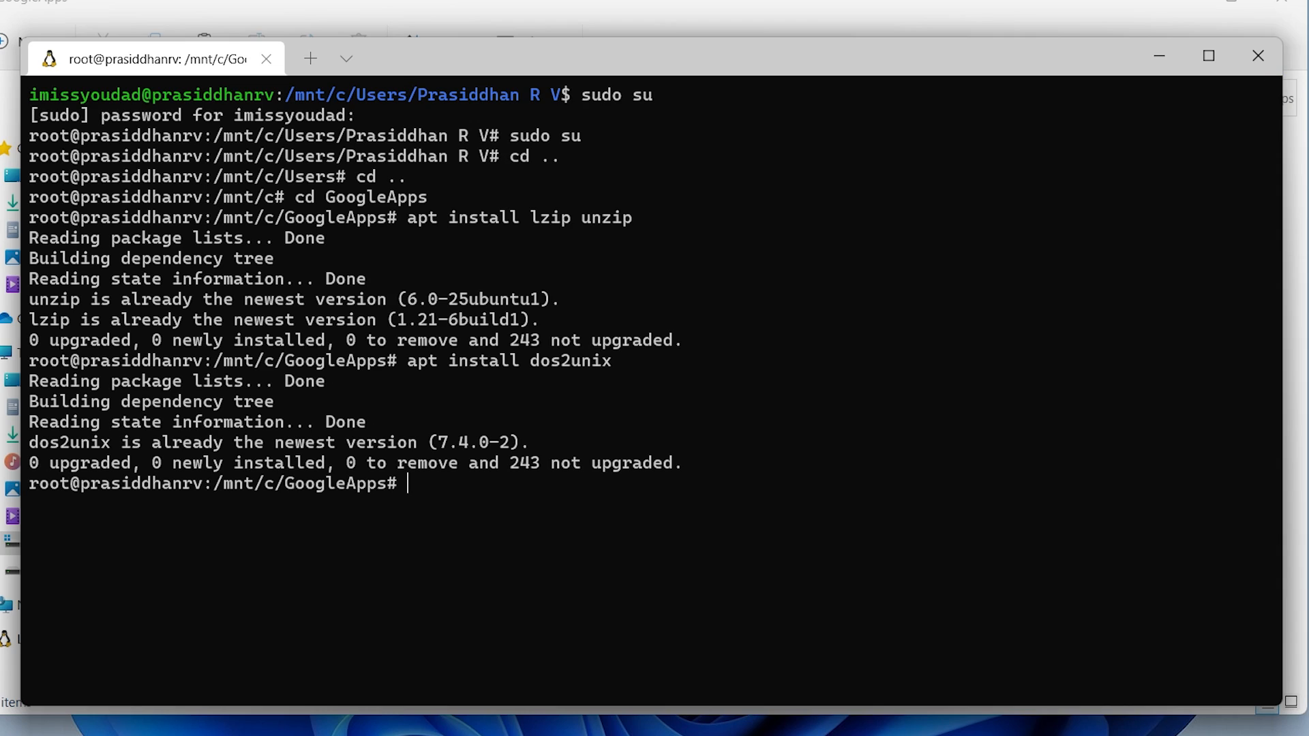
text(dos2unix)
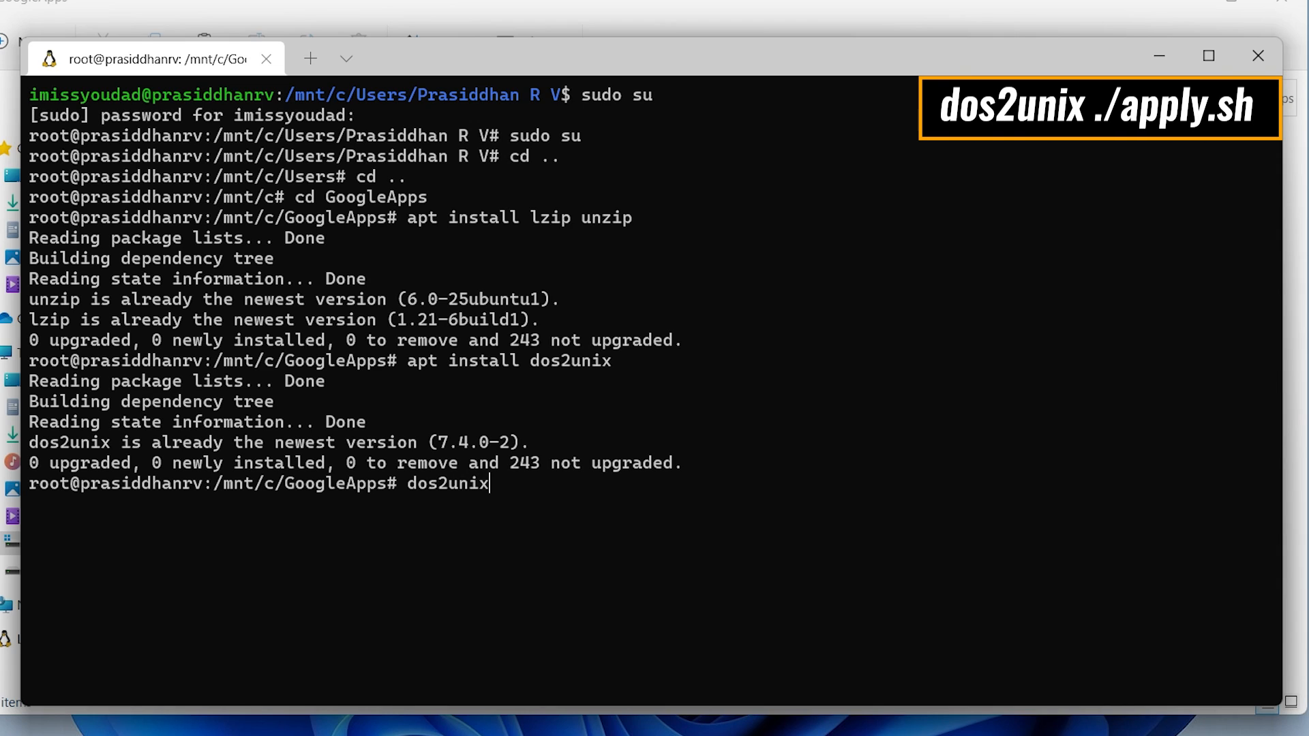
text( ./apply.sh)
- Run dos2unix on apply.sh, extend_and_mount_images.sh and extract_gapps_pico.sh
key(Return)
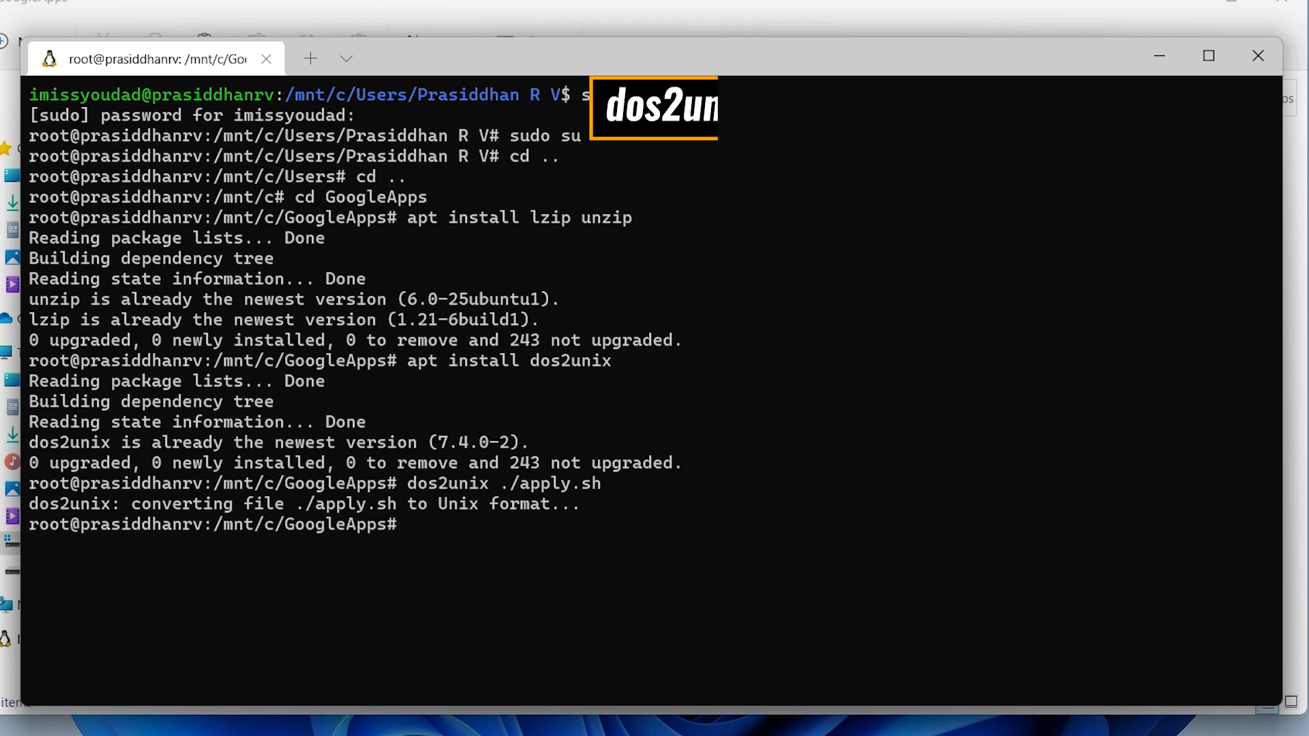
text(dos2unix ./extend)
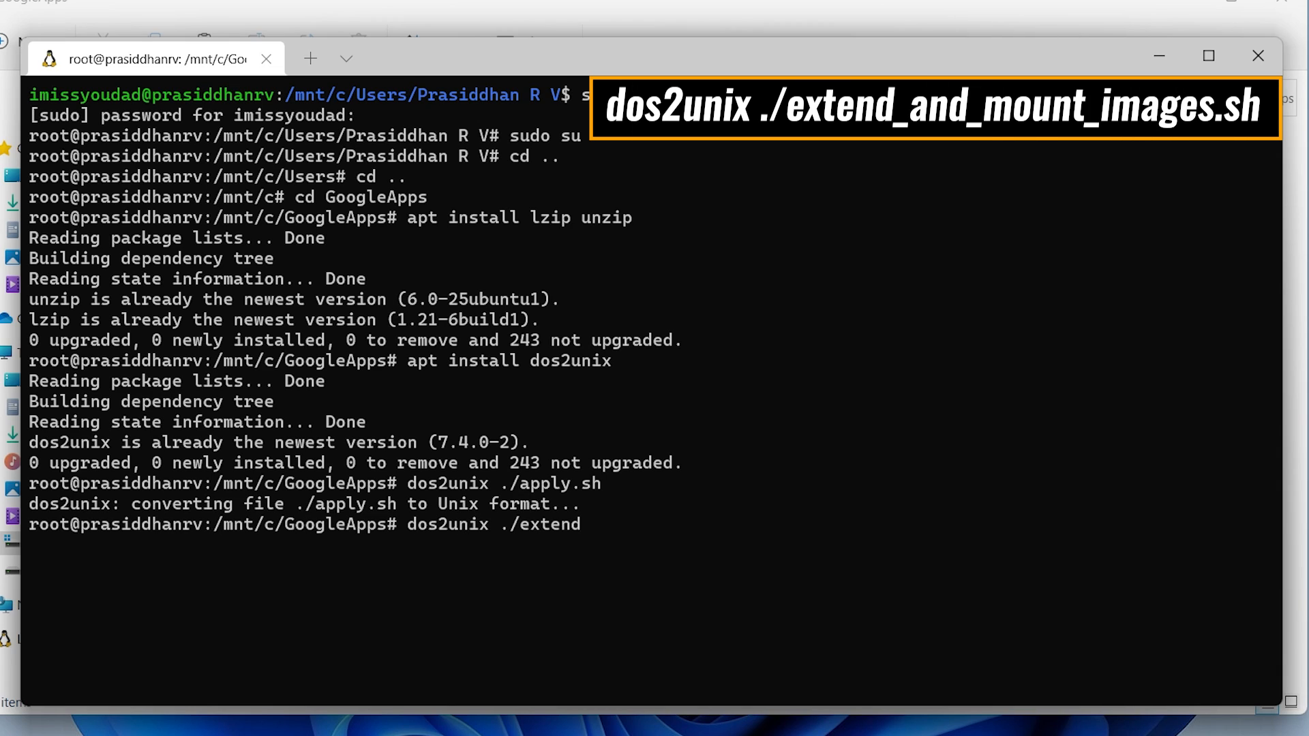
text(_and_mount_images.sh)
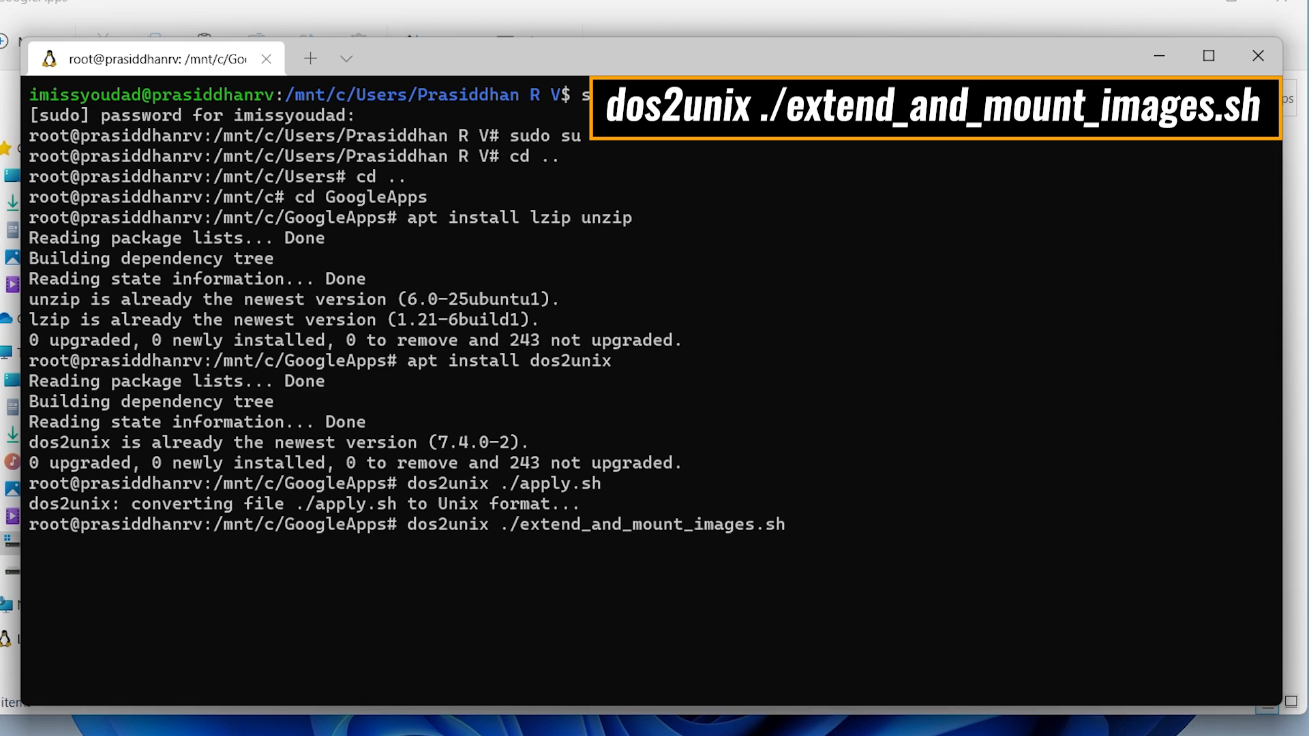
key(Return)
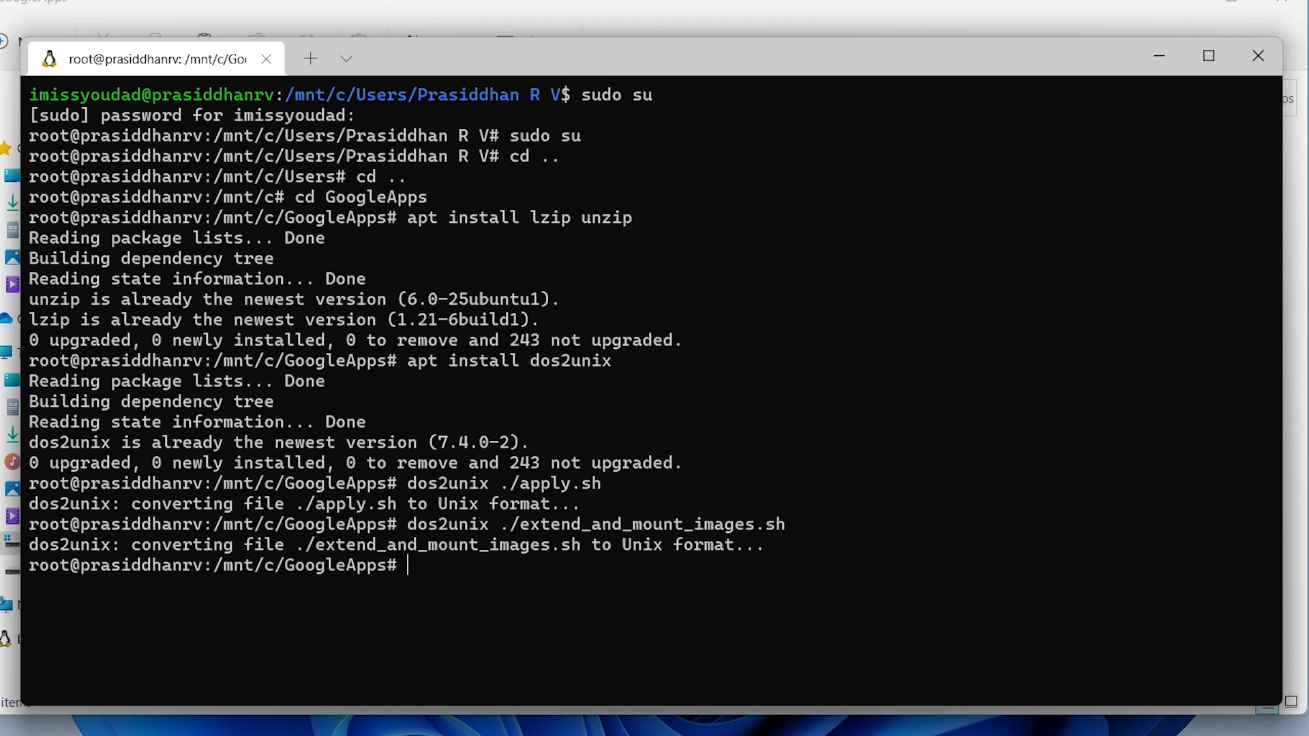
text(dos2unix ./extract)
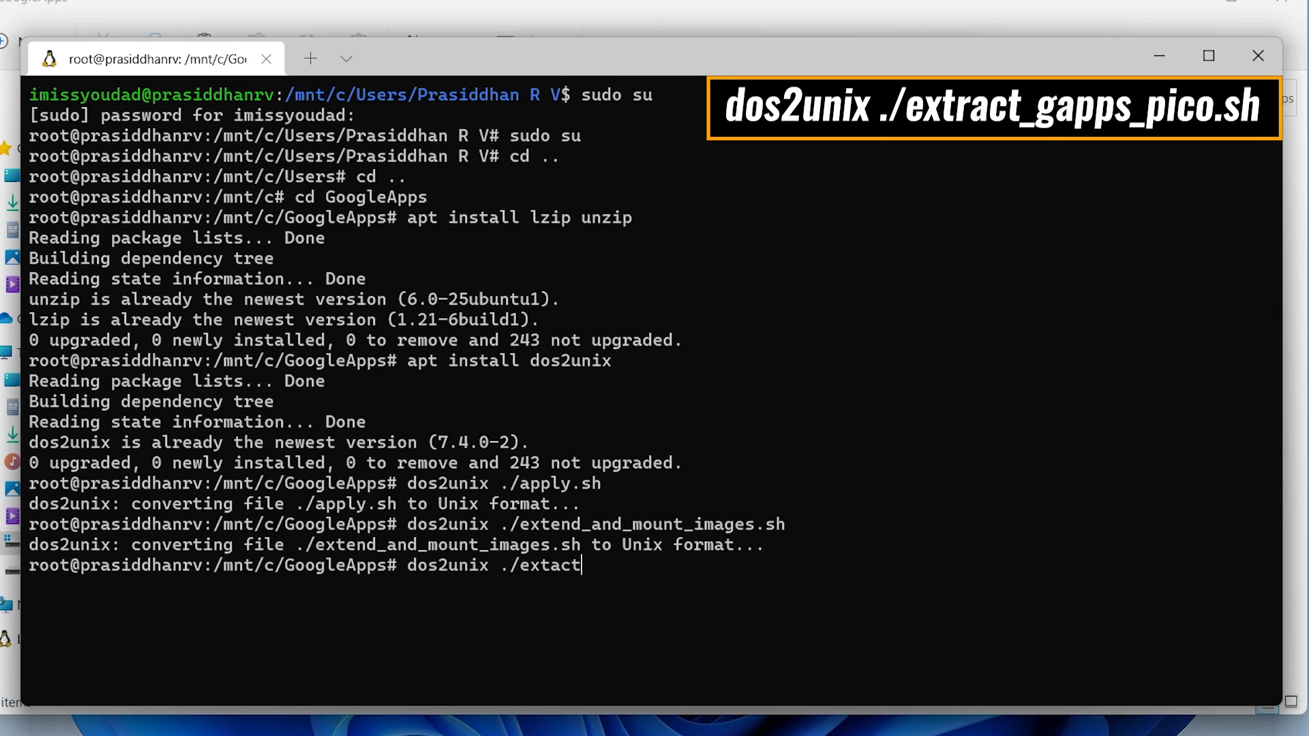
key(BackSpace)
key(BackSpace)
key(BackSpace)
text(ract_gapps_pico.sh)
key(Return)
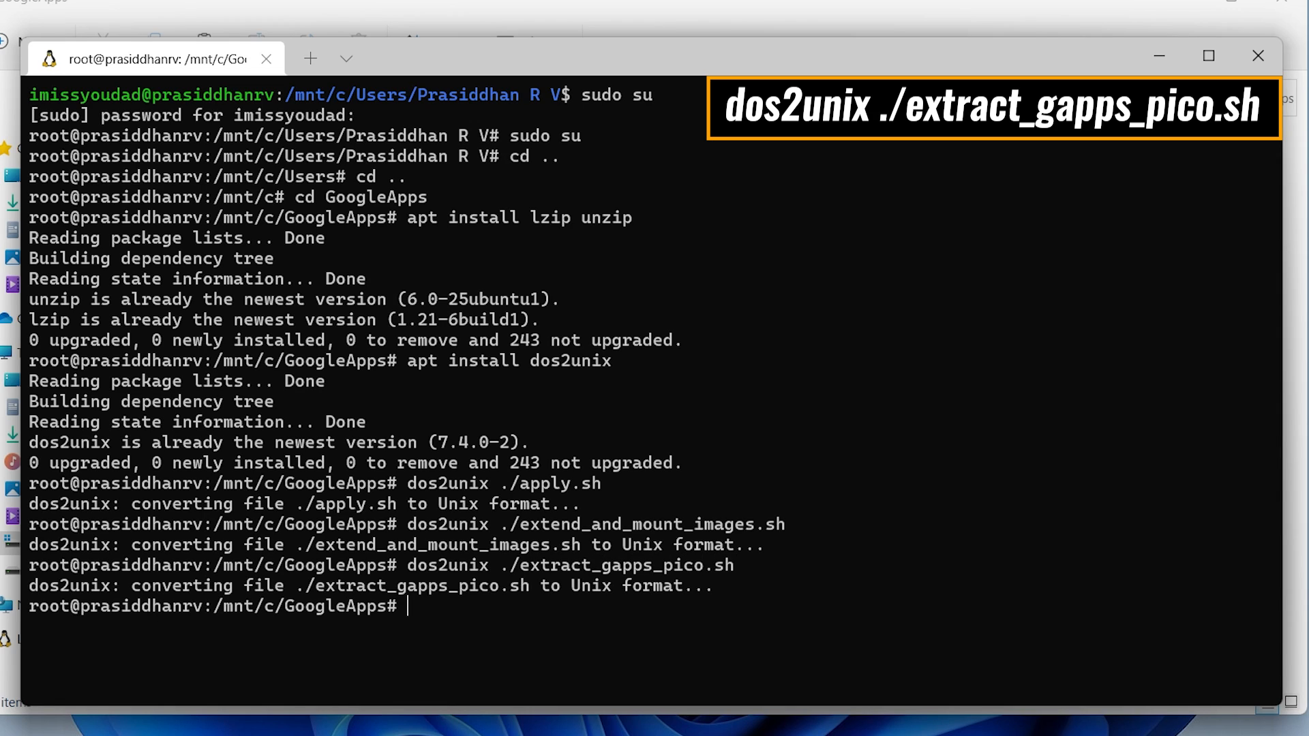
- Run dos2unix on unmount_images.sh and VARIABLES.sh
text(do)
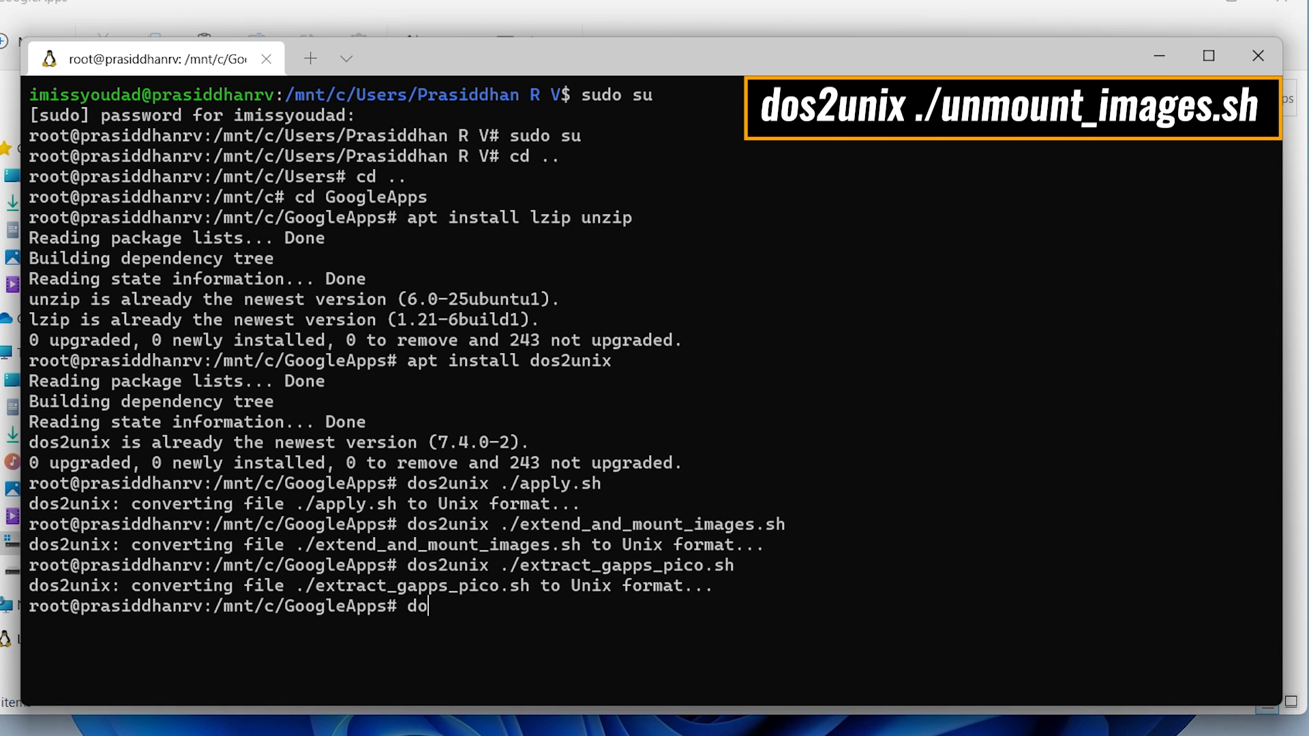
text(s2unix ./unmount_)
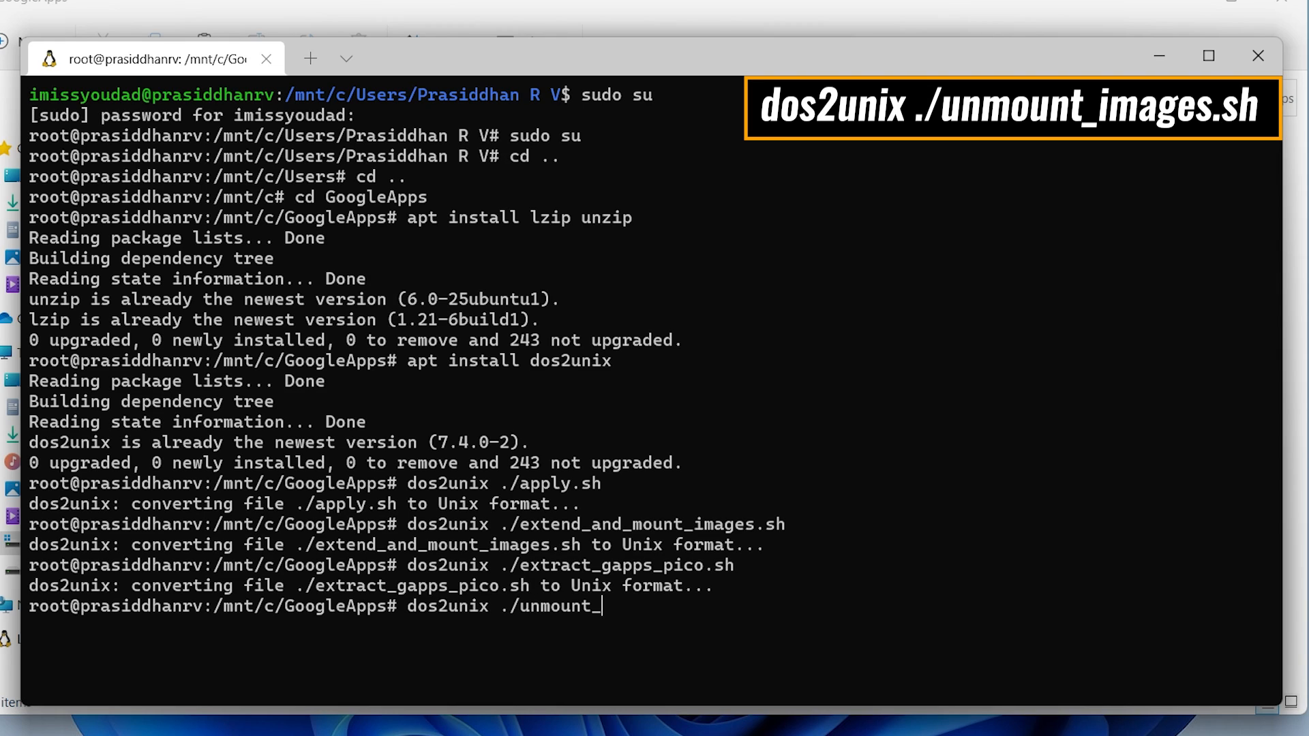
text(images.sh)
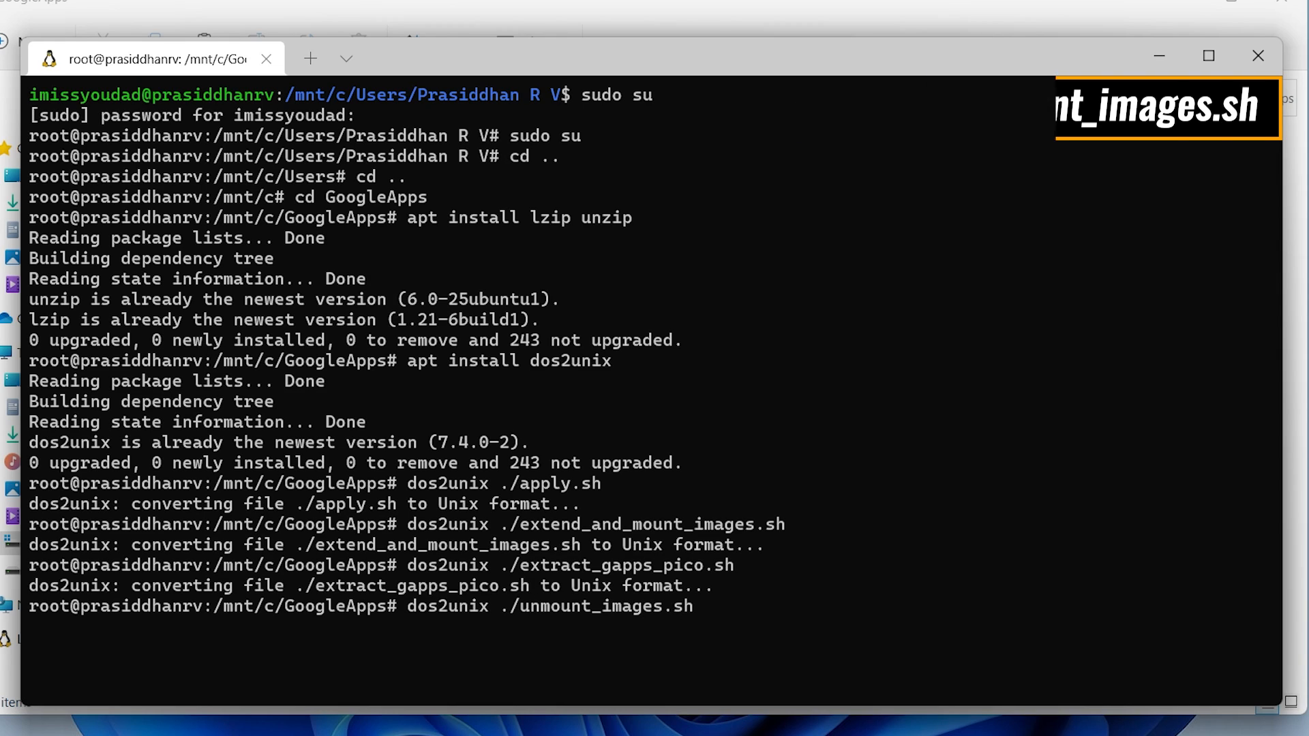
key(Return)
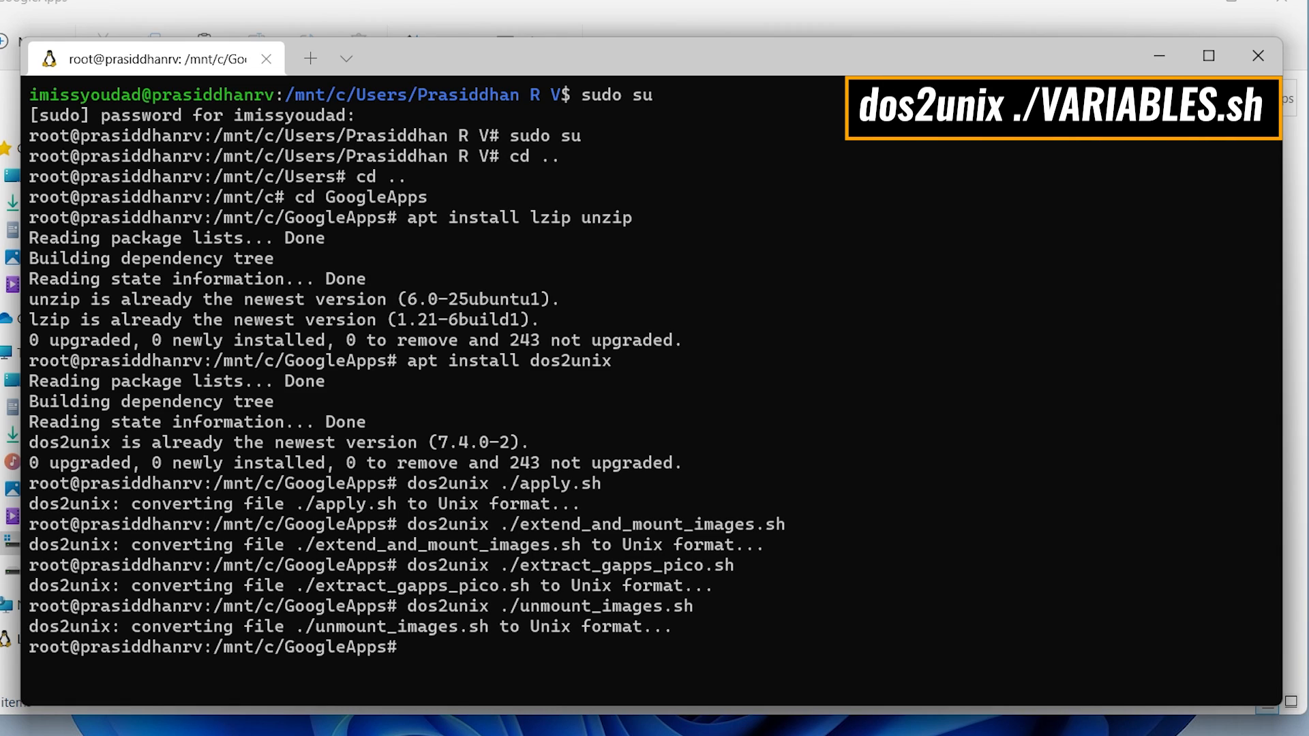
text(dos2unix ./VARIAB)
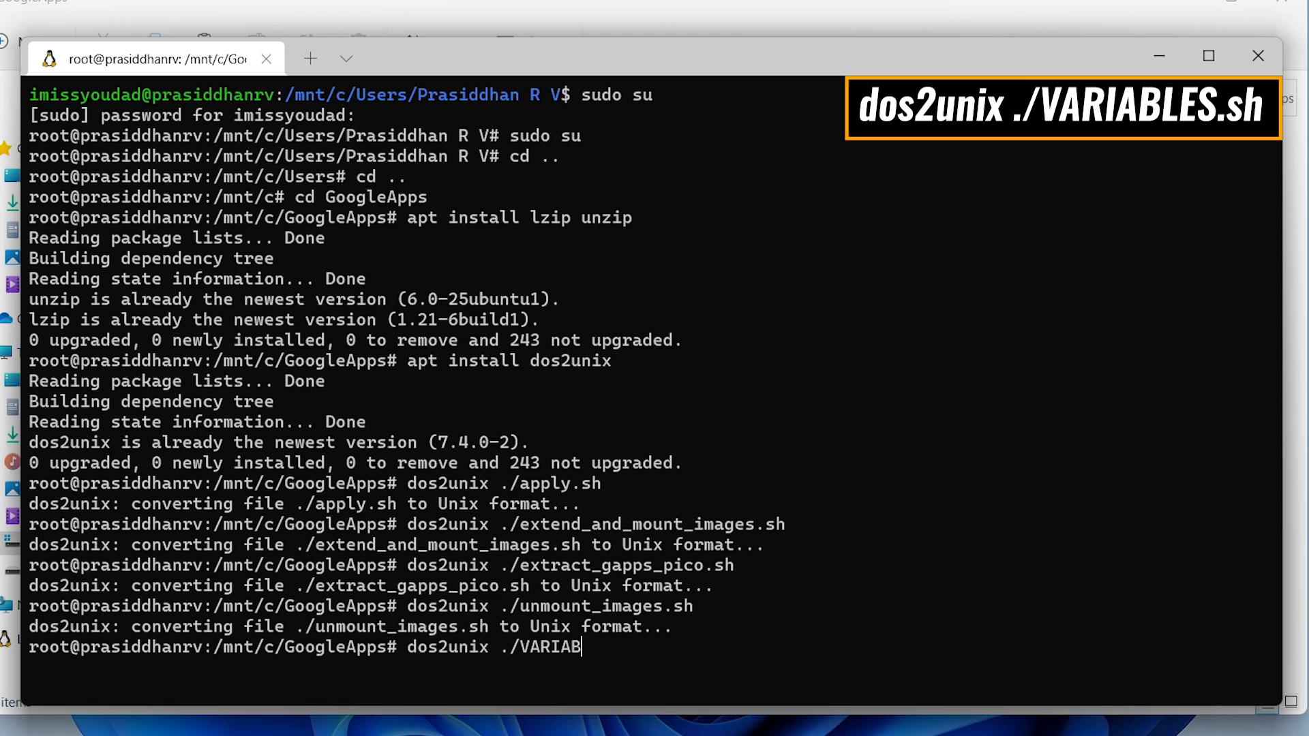
text(LES.sh)
key(Return)
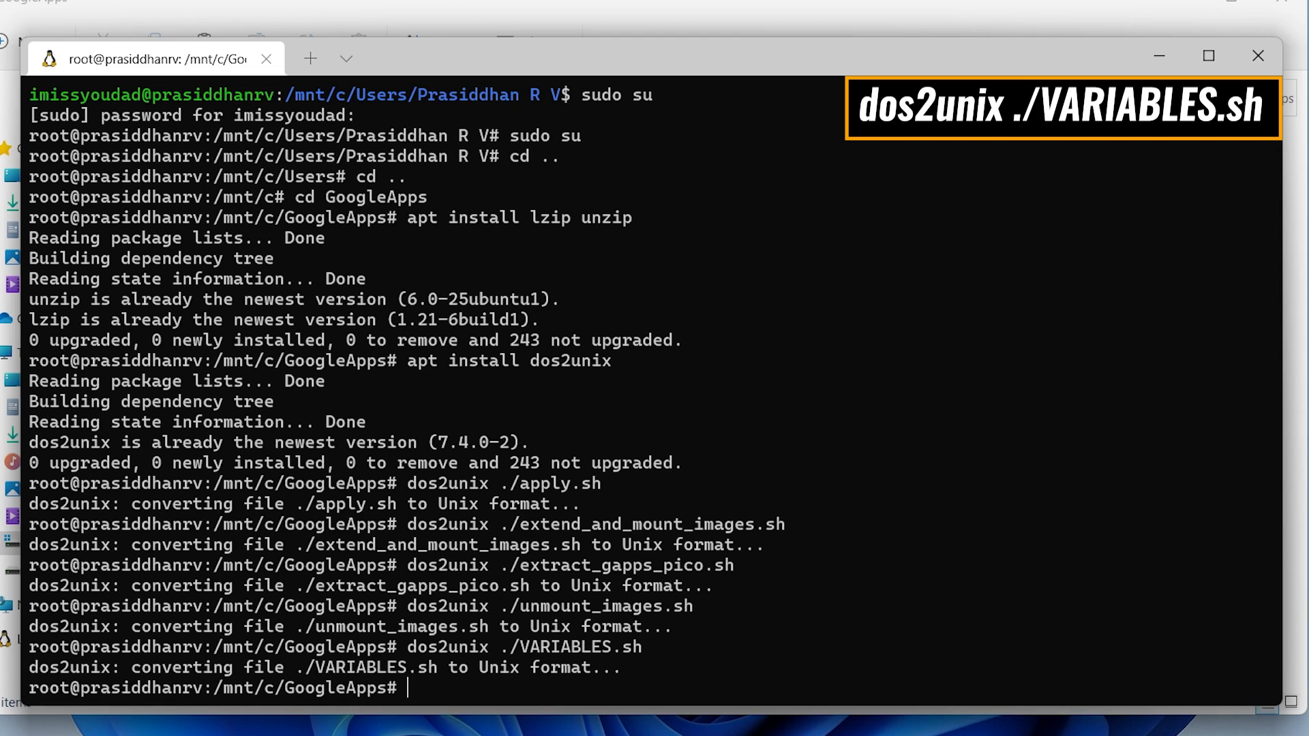
- Run ./extract_gapps_pico.sh to unpack the OpenGApps pico package into the GApps folder
text(./)
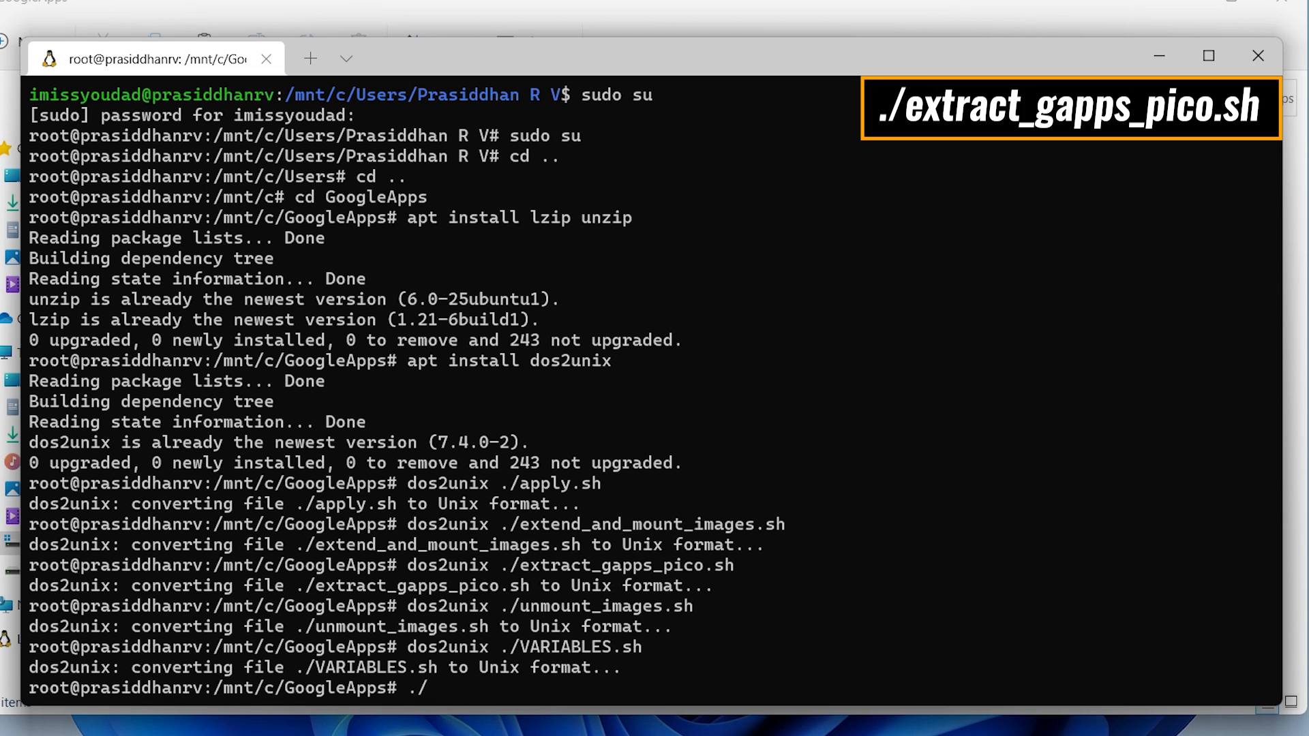
text(extract_gapps_pico.,)
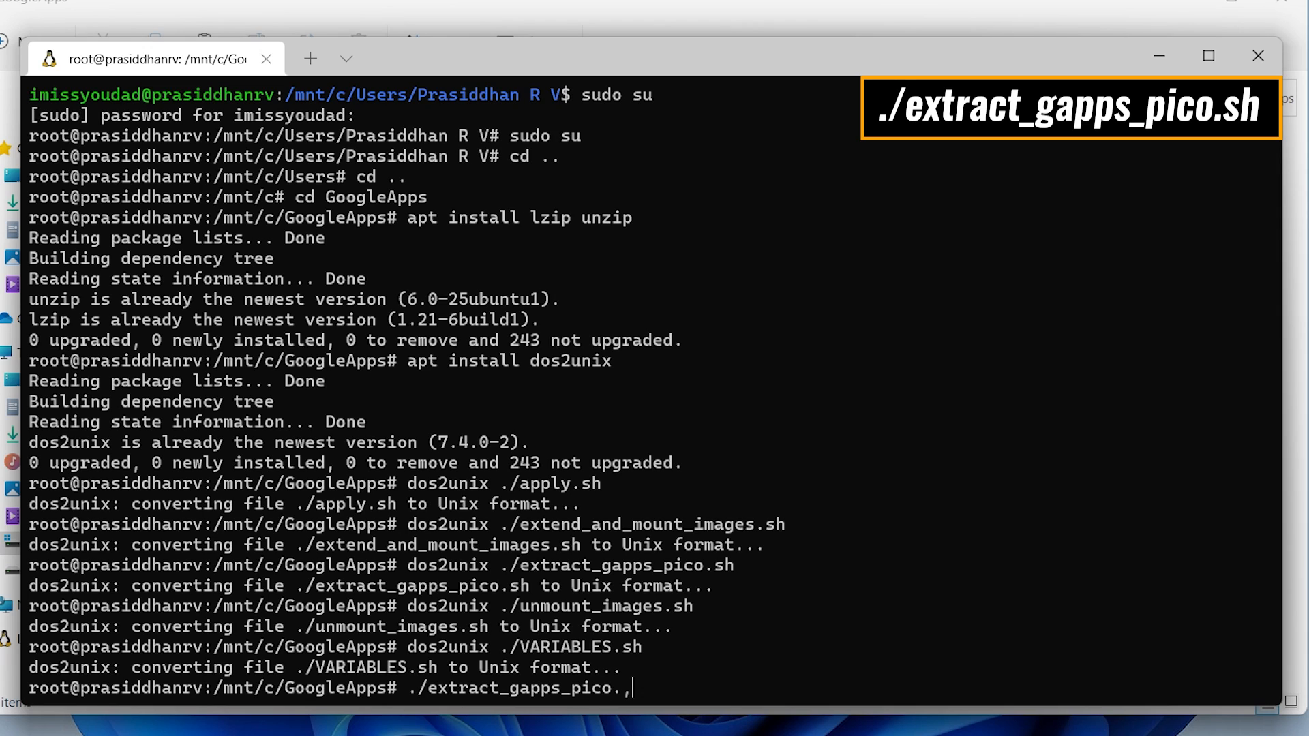
key(BackSpace)
text(sh)
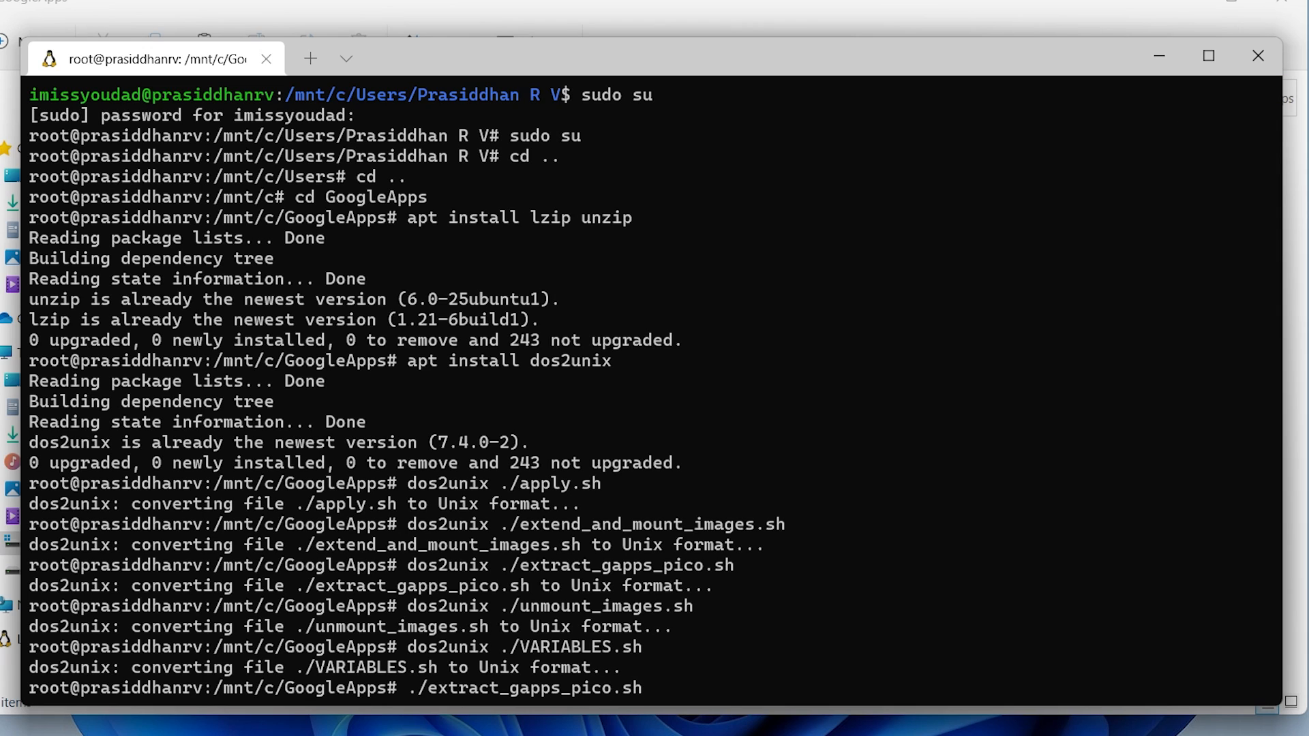
key(Return)
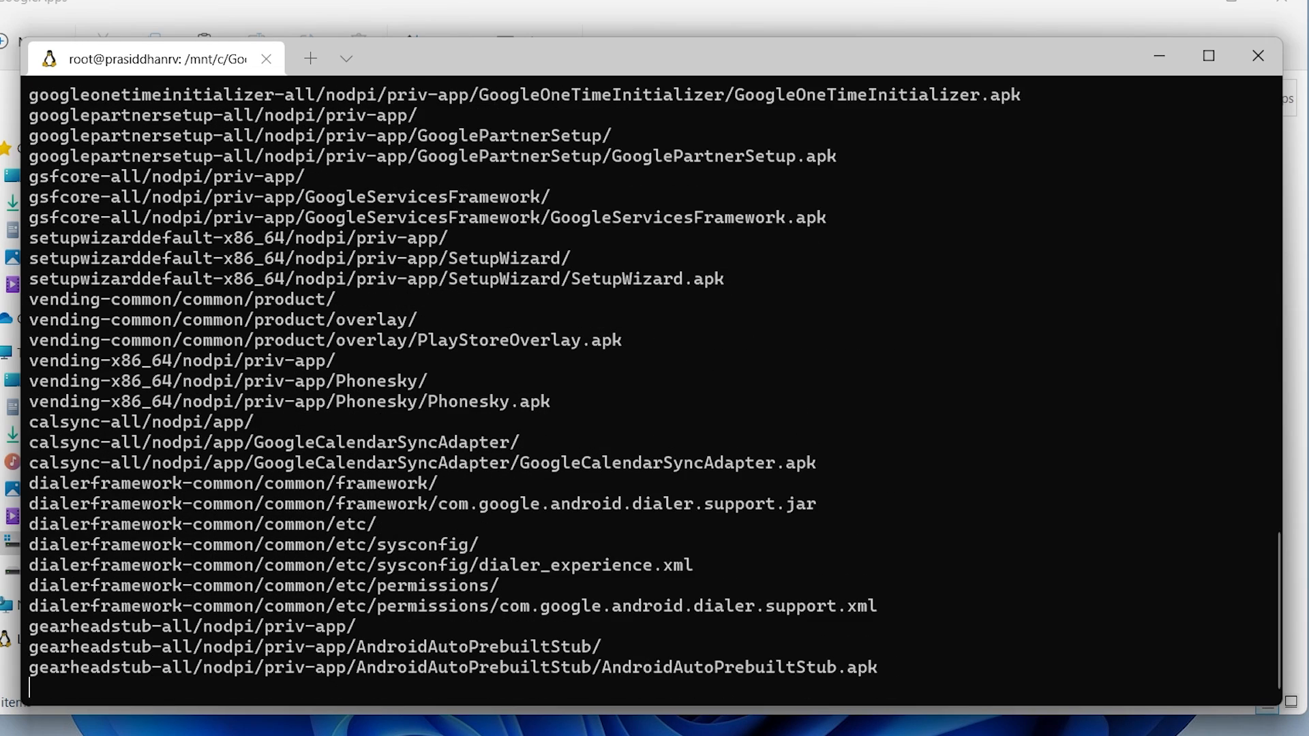
- Run ./extend_and_mount_images.sh until '!! Images mounted !!' appears
text(./)
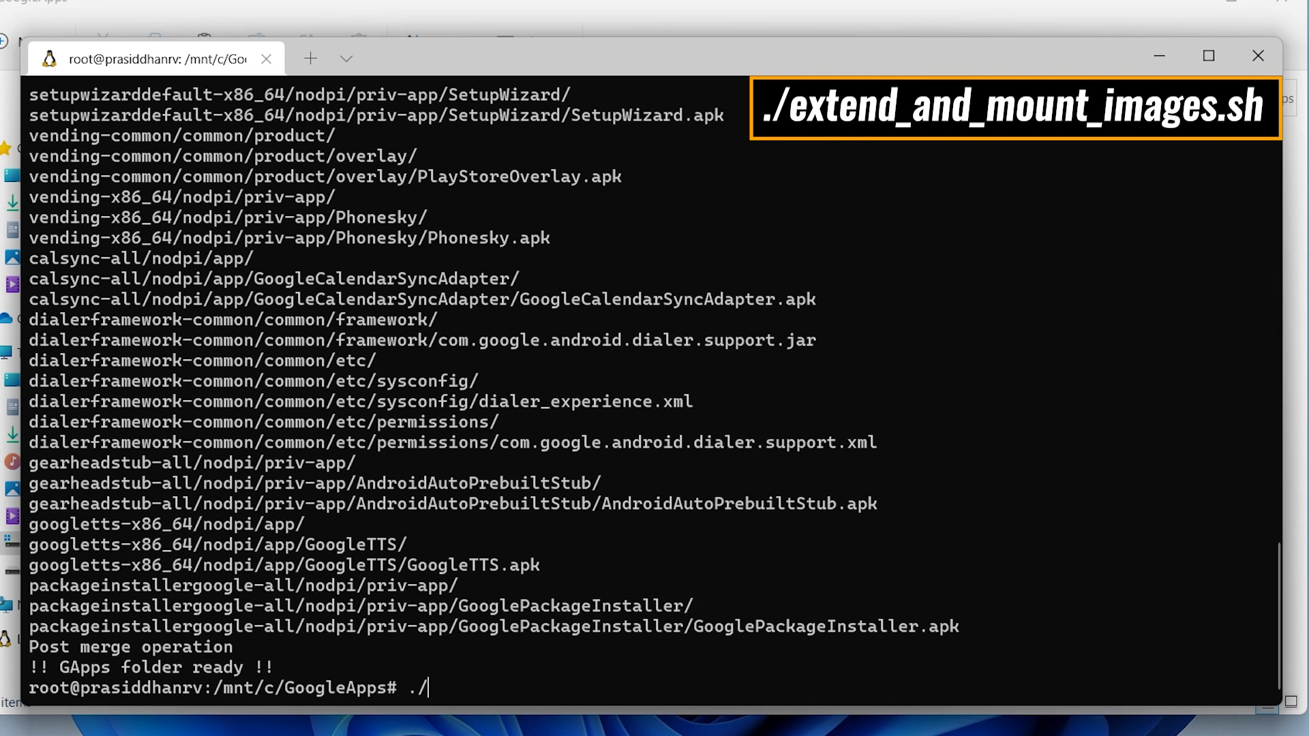
text(extend_and_m)
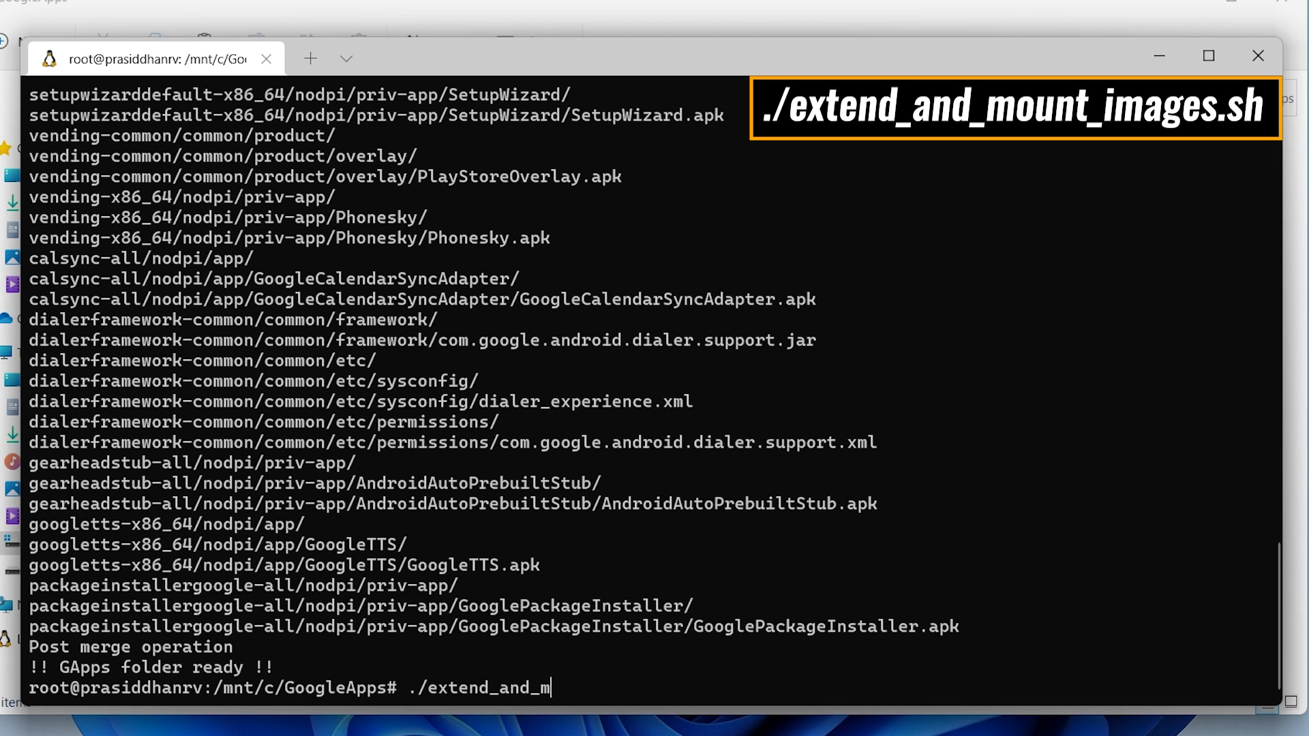
text(ount_images.sh)
key(Return)
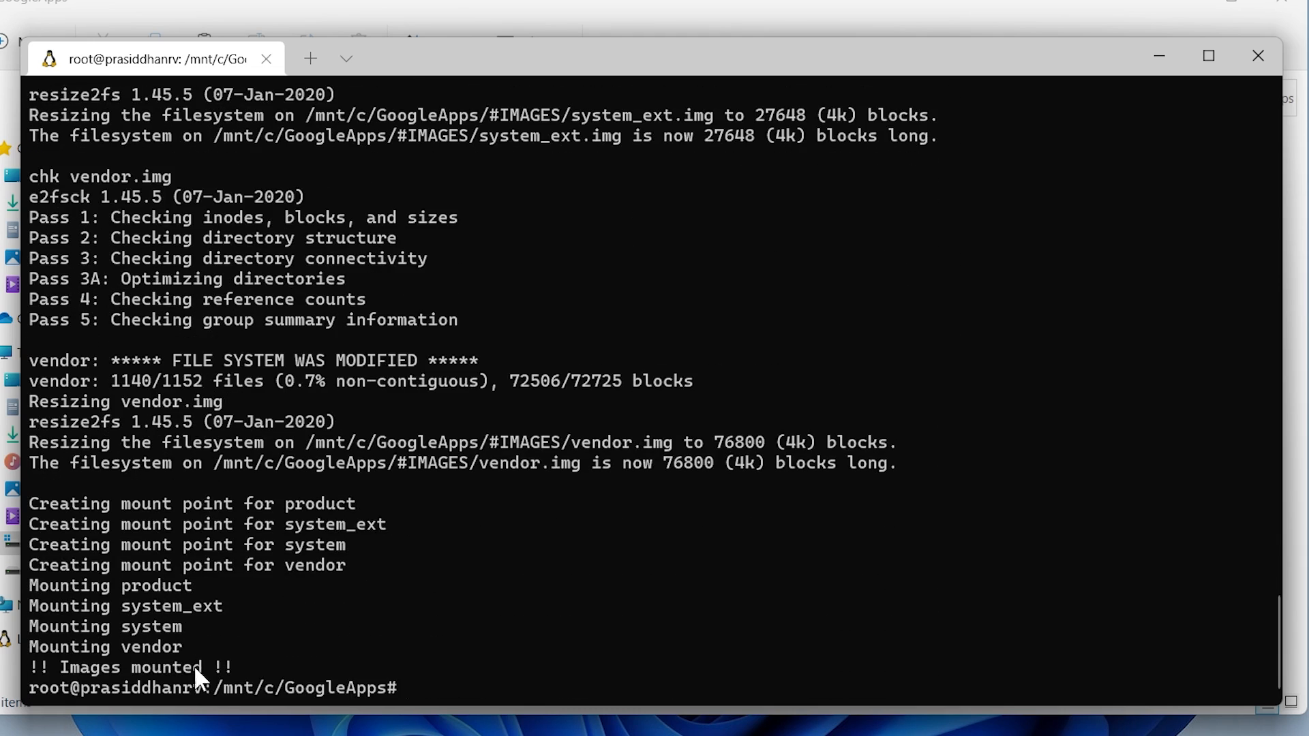
drag(235, 671, 29, 664)
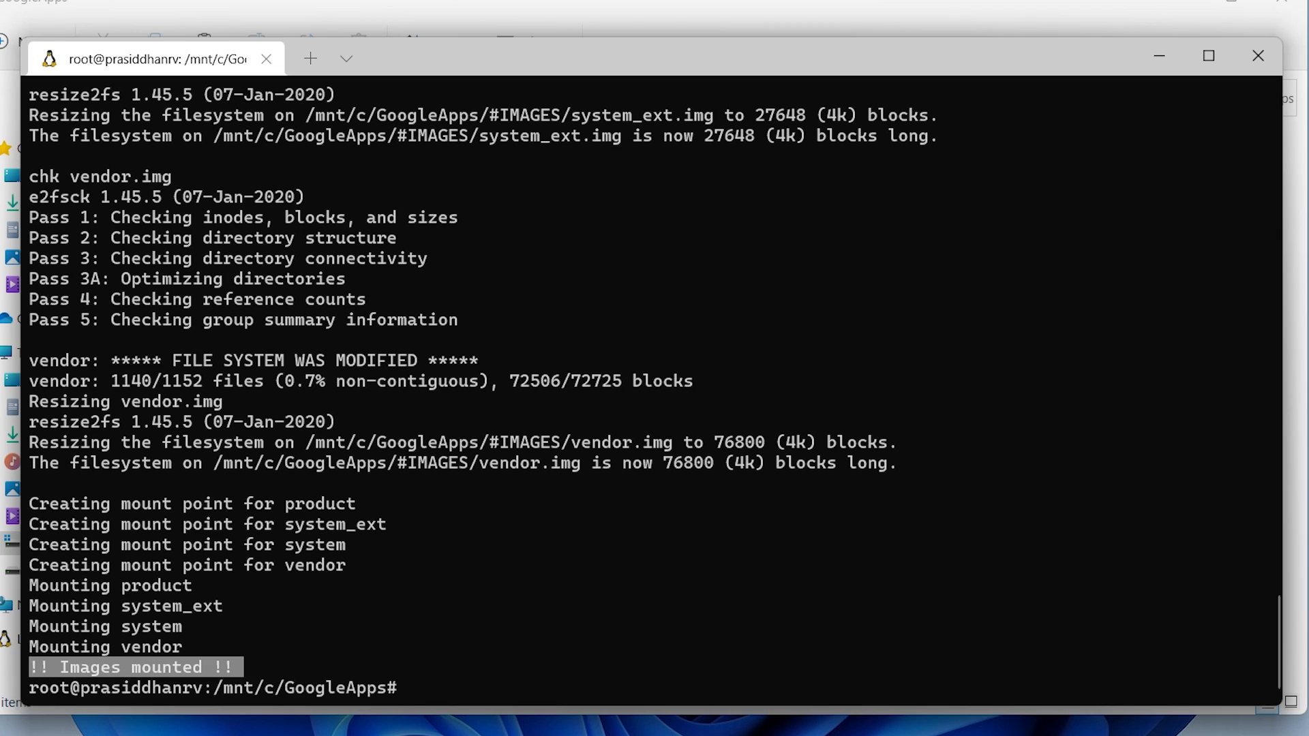
text(./apply.)
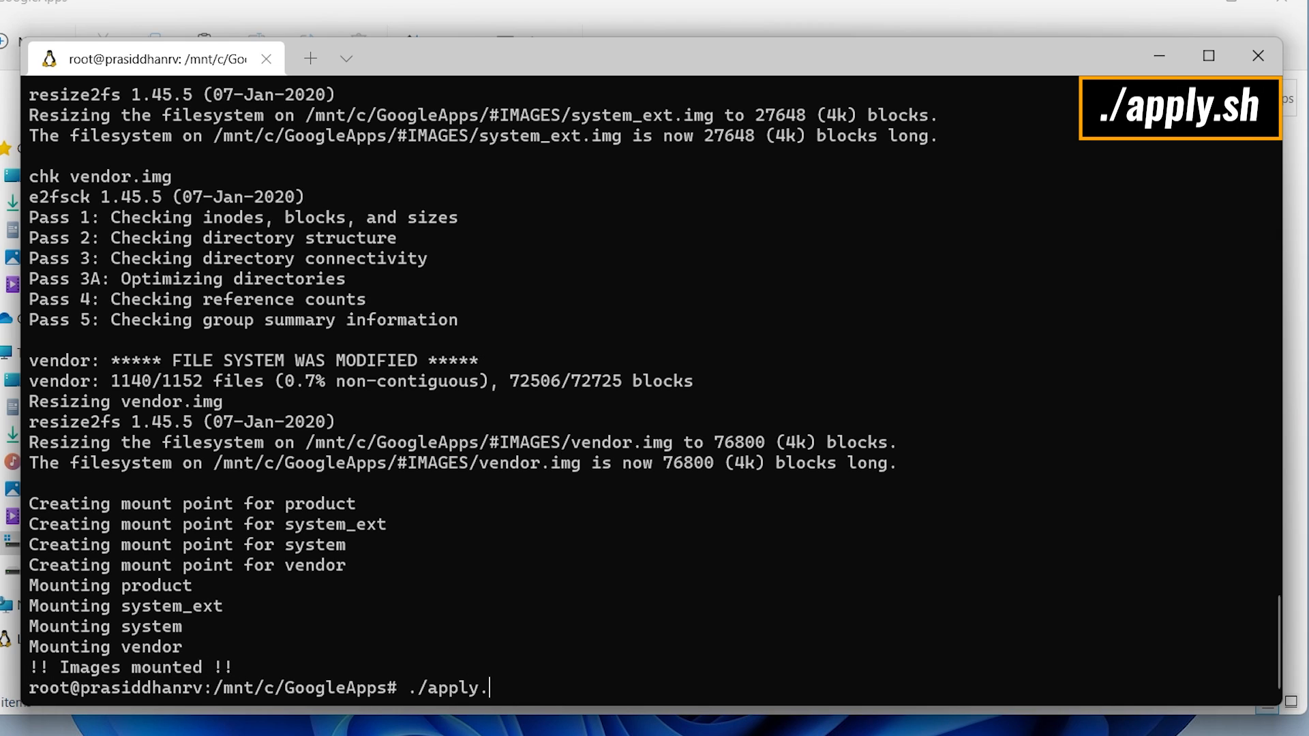
text(sh)
- Run ./apply.sh to 'Apply completed', then ./unmount_images.sh to 'Unmounting completed'
key(Return)
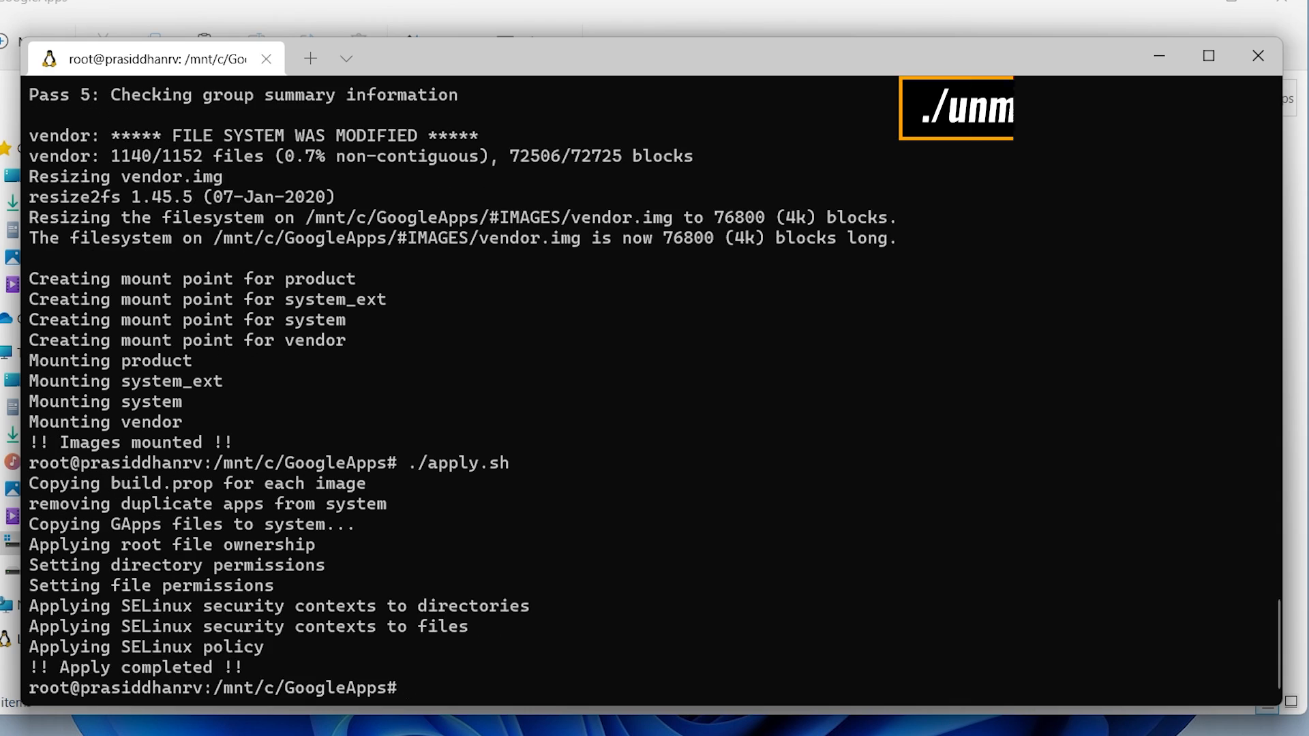
text(./unmou)
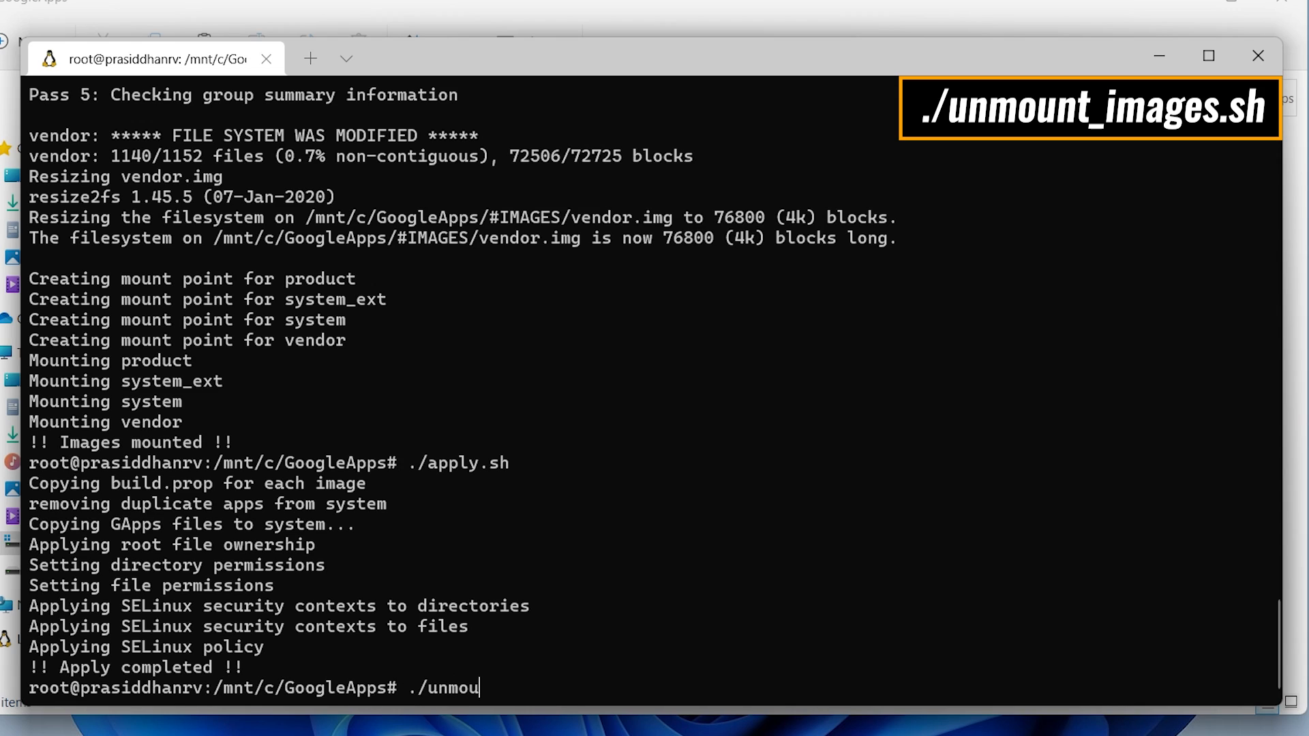
text(nt_images.sh)
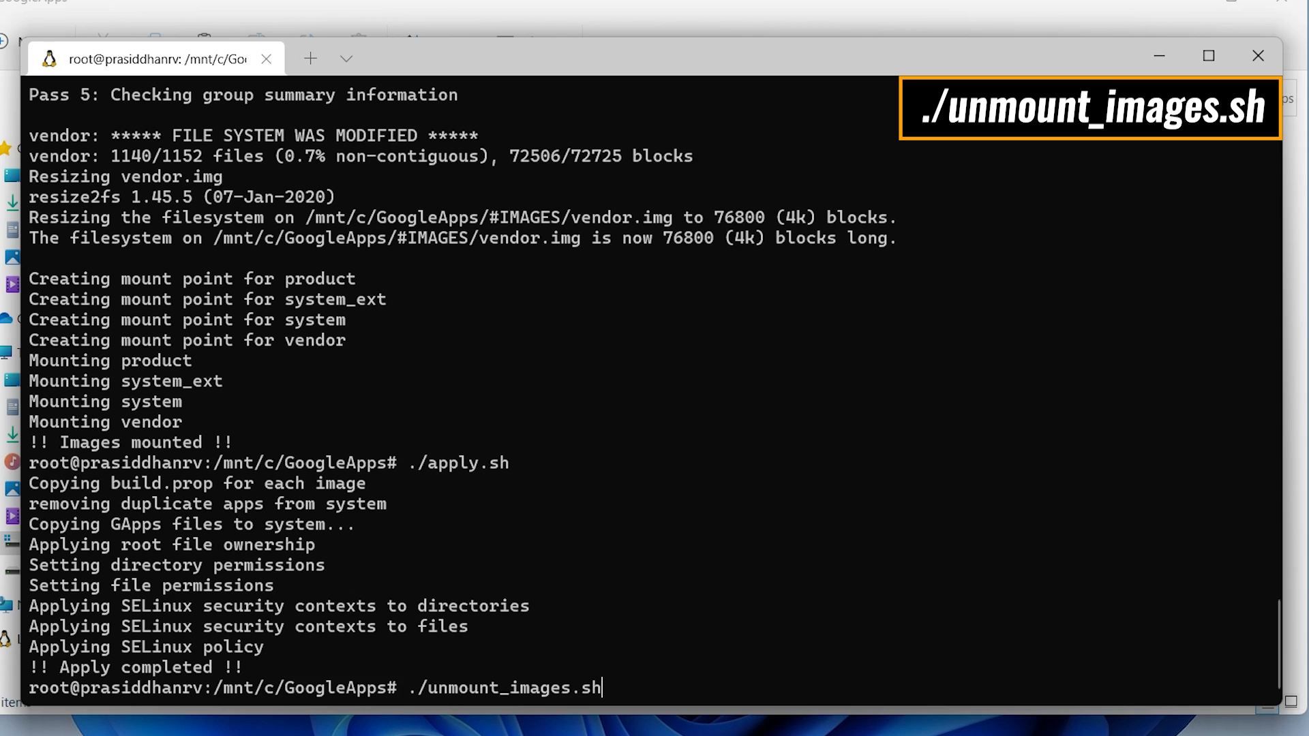
key(Return)
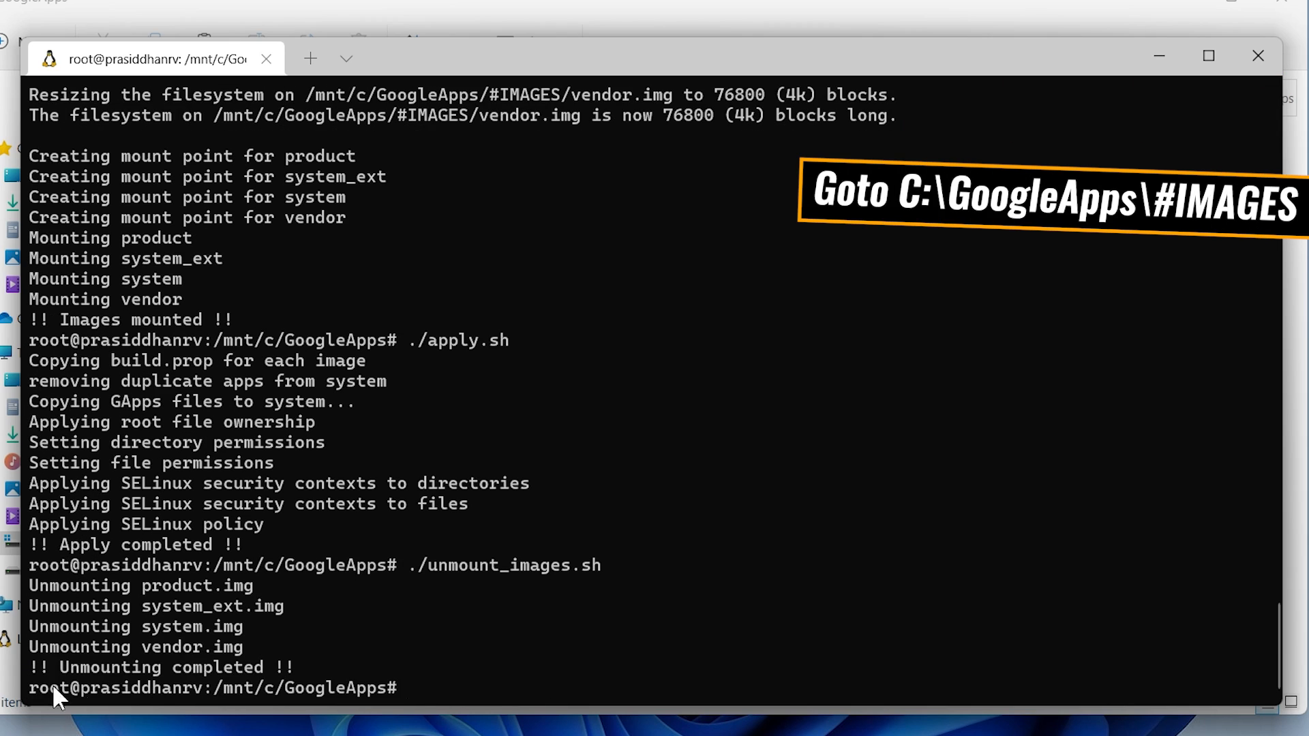
- Copy the four .img files from C:\GoogleApps\#IMAGES
click(774, 24)
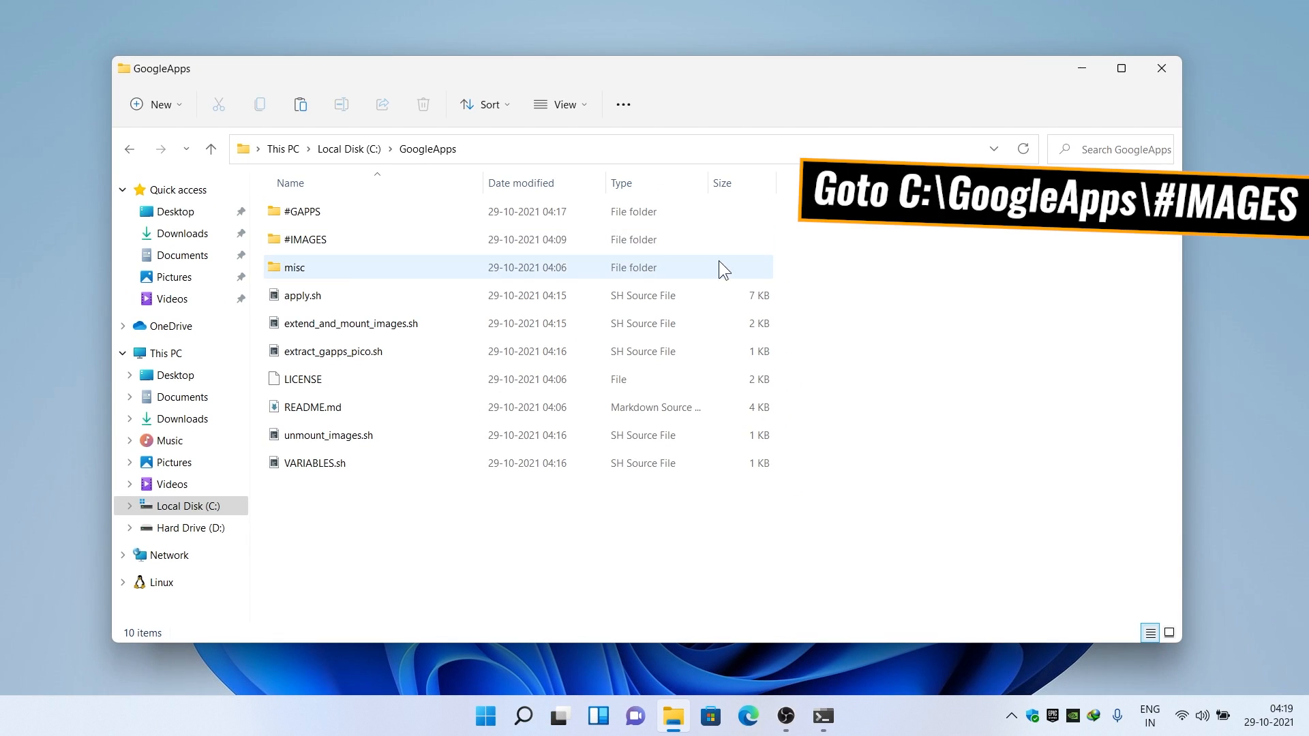
double_click(341, 240)
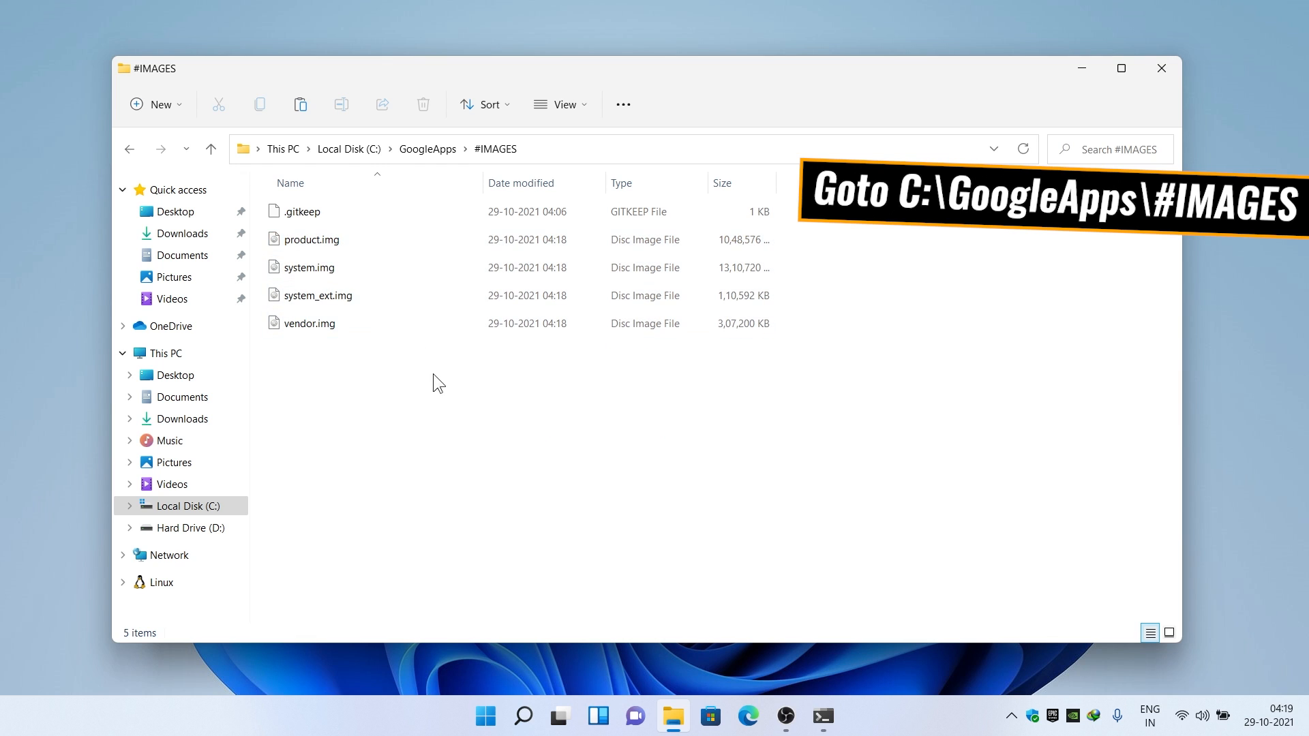
drag(439, 394, 318, 238)
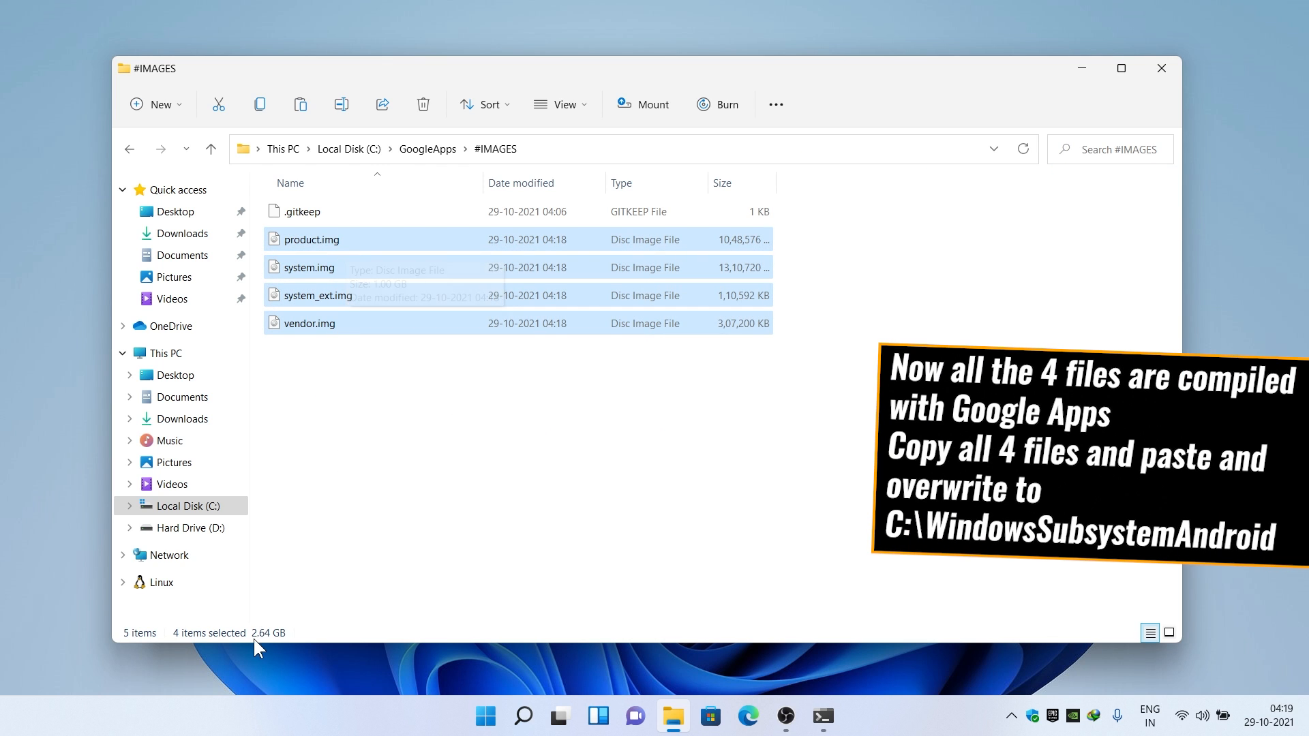
right_click(389, 235)
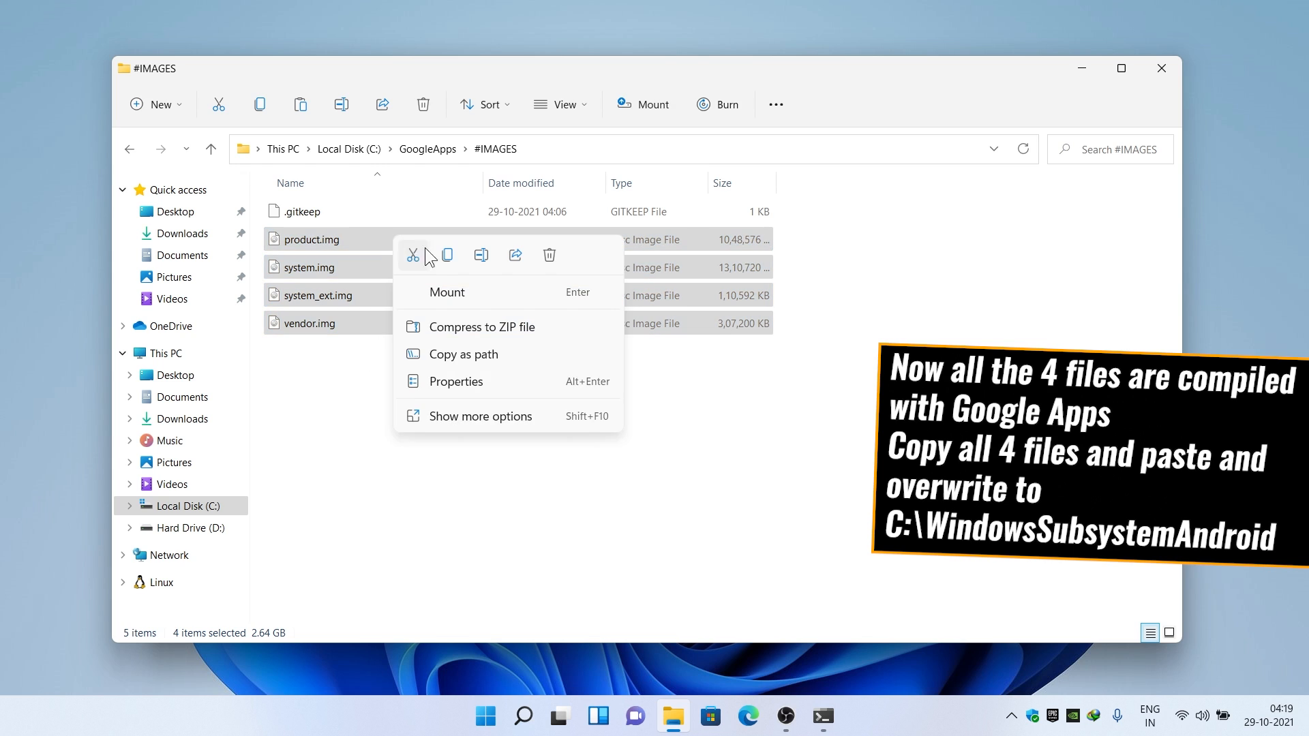
click(443, 255)
- Paste them into C:\WindowsSubsystemAndroid, replacing the existing .img files
click(374, 147)
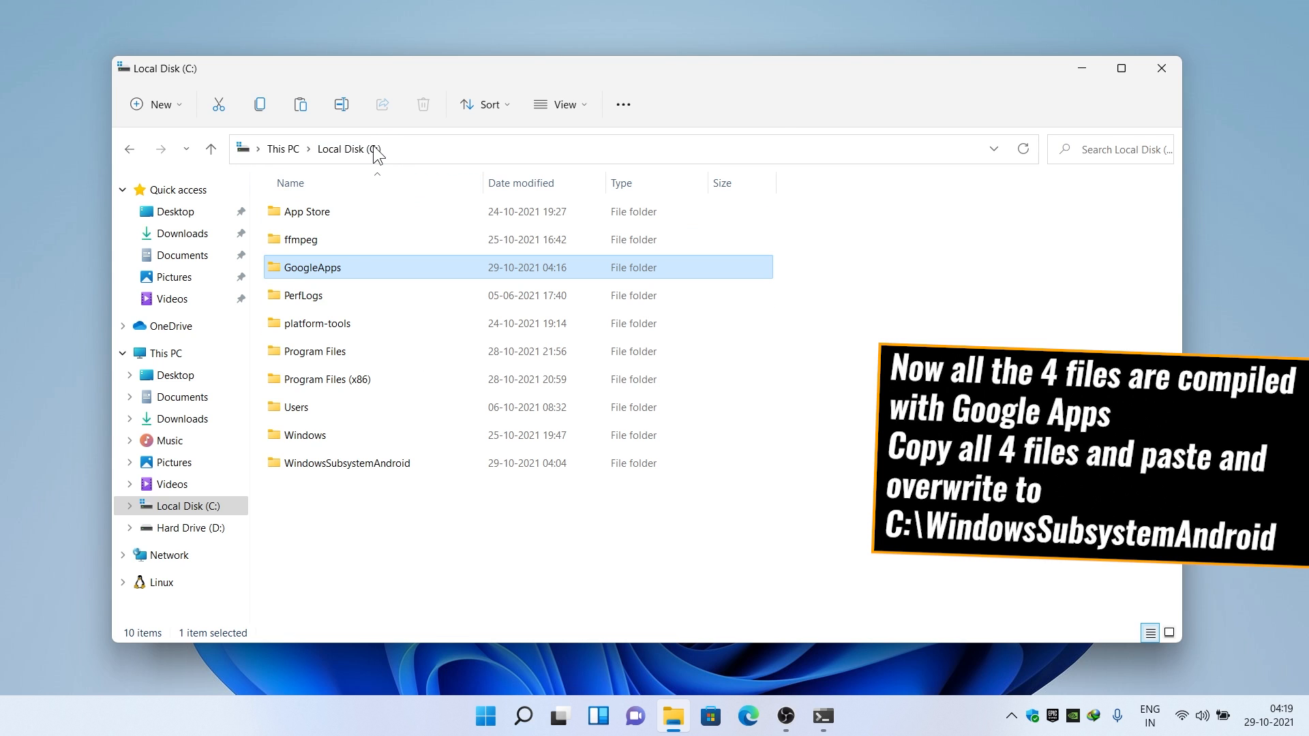
click(319, 466)
double_click(318, 472)
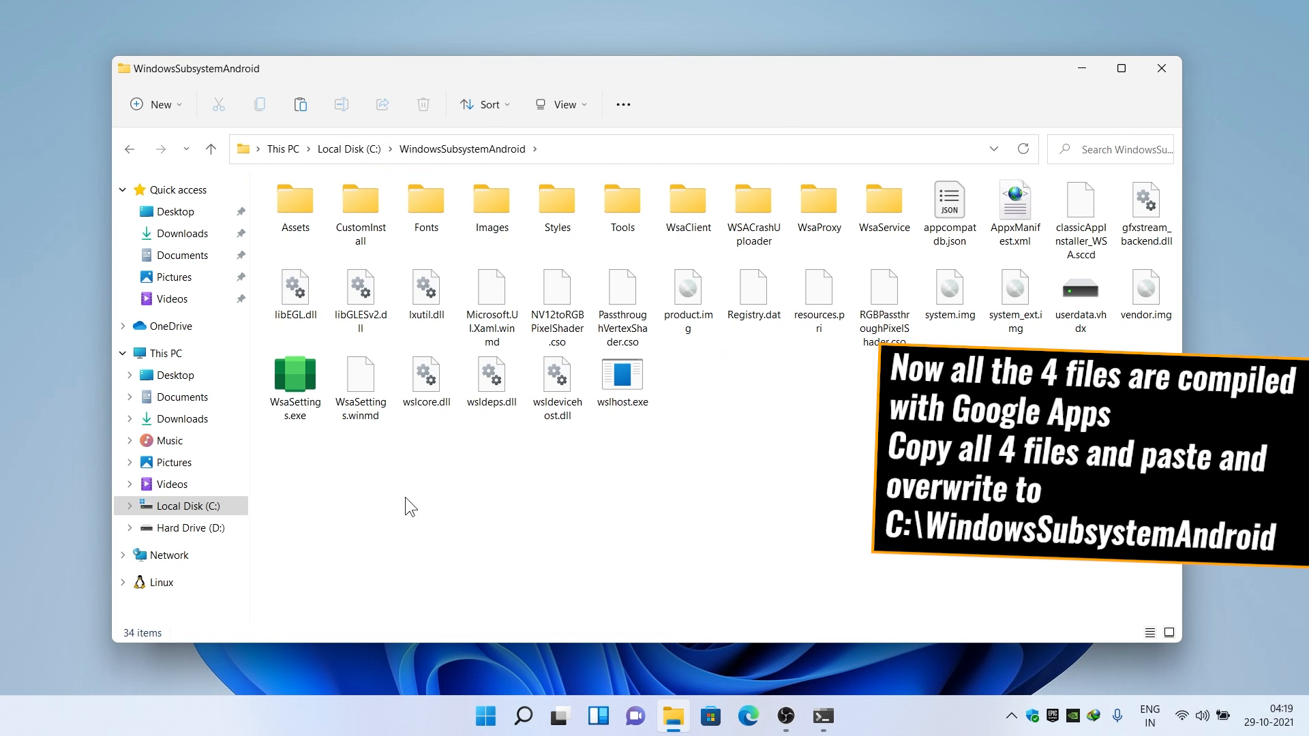
right_click(771, 439)
click(788, 456)
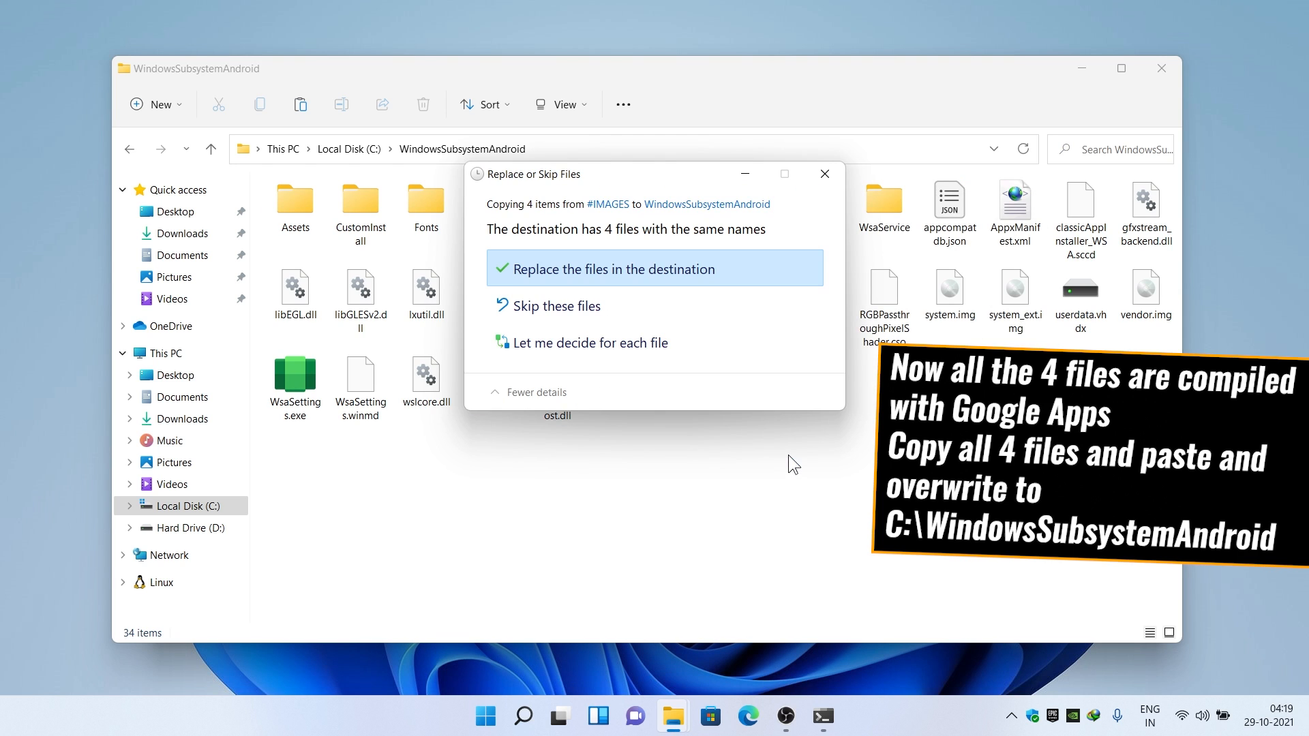
click(635, 272)
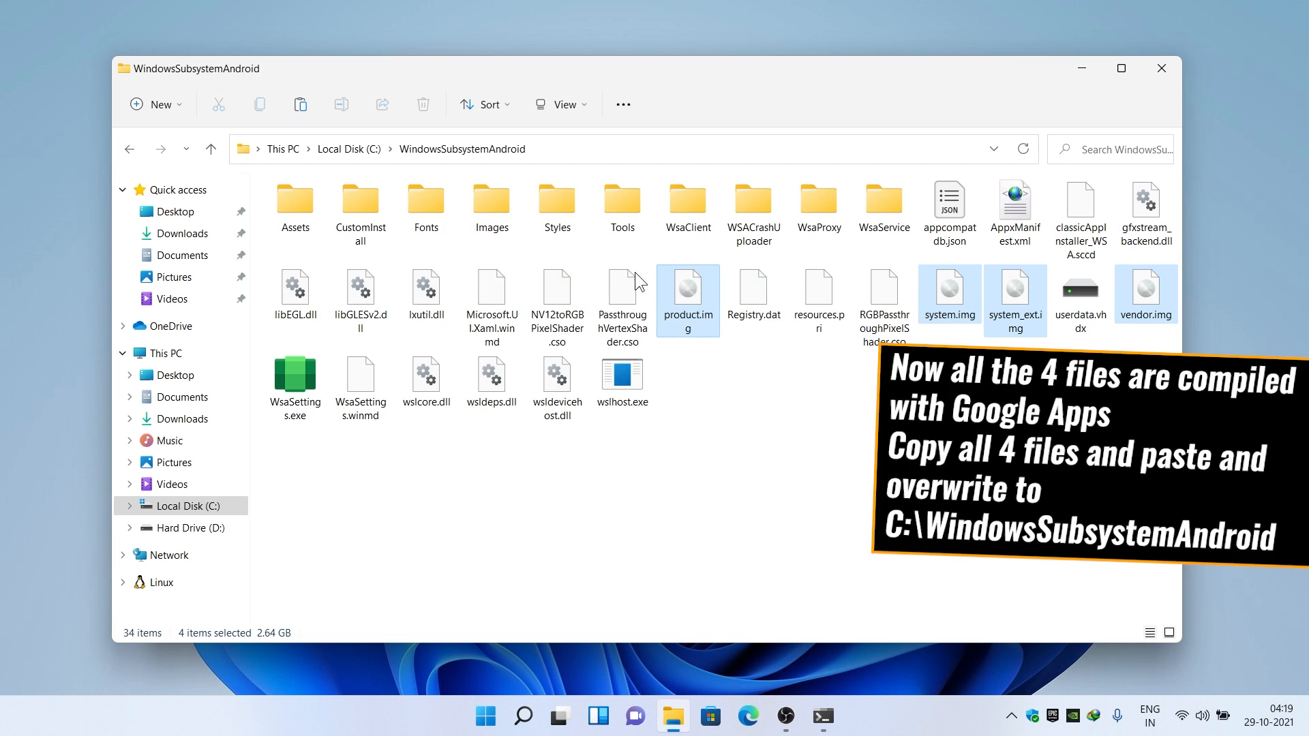
click(348, 149)
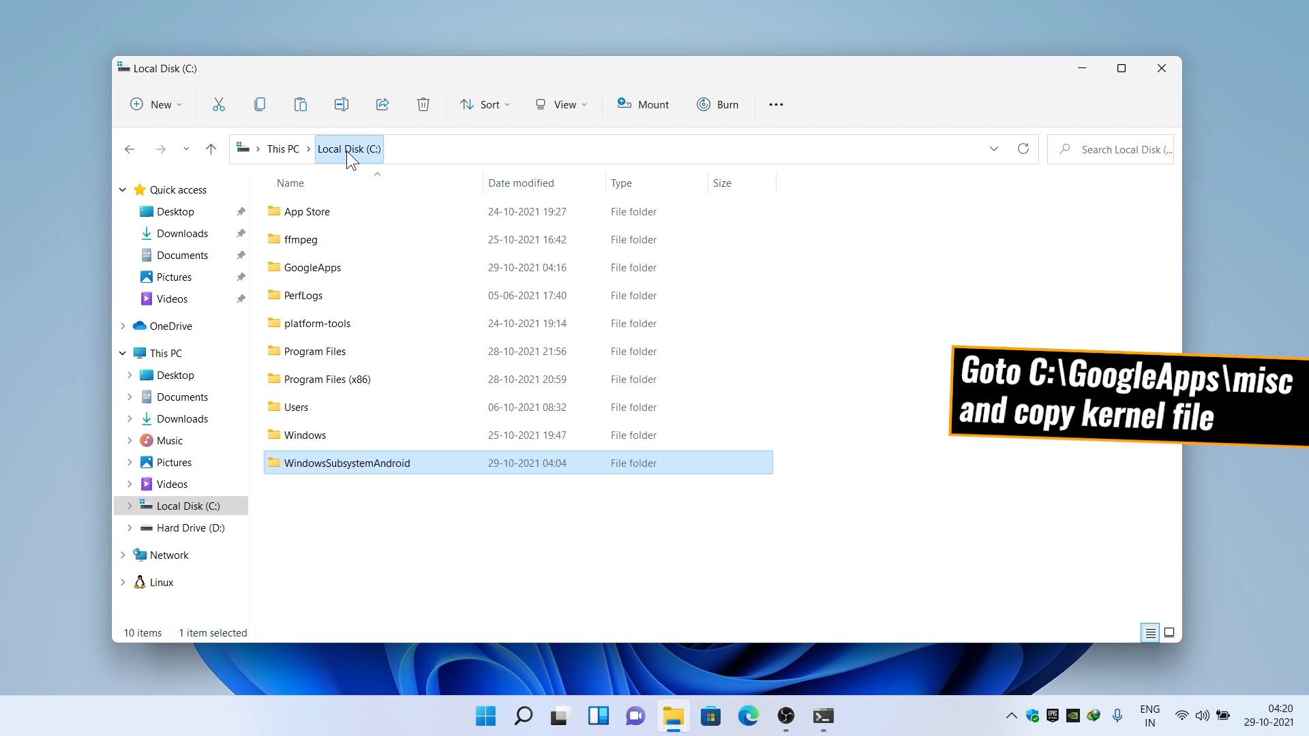
- Copy the kernel file from C:\GoogleApps\misc
double_click(346, 267)
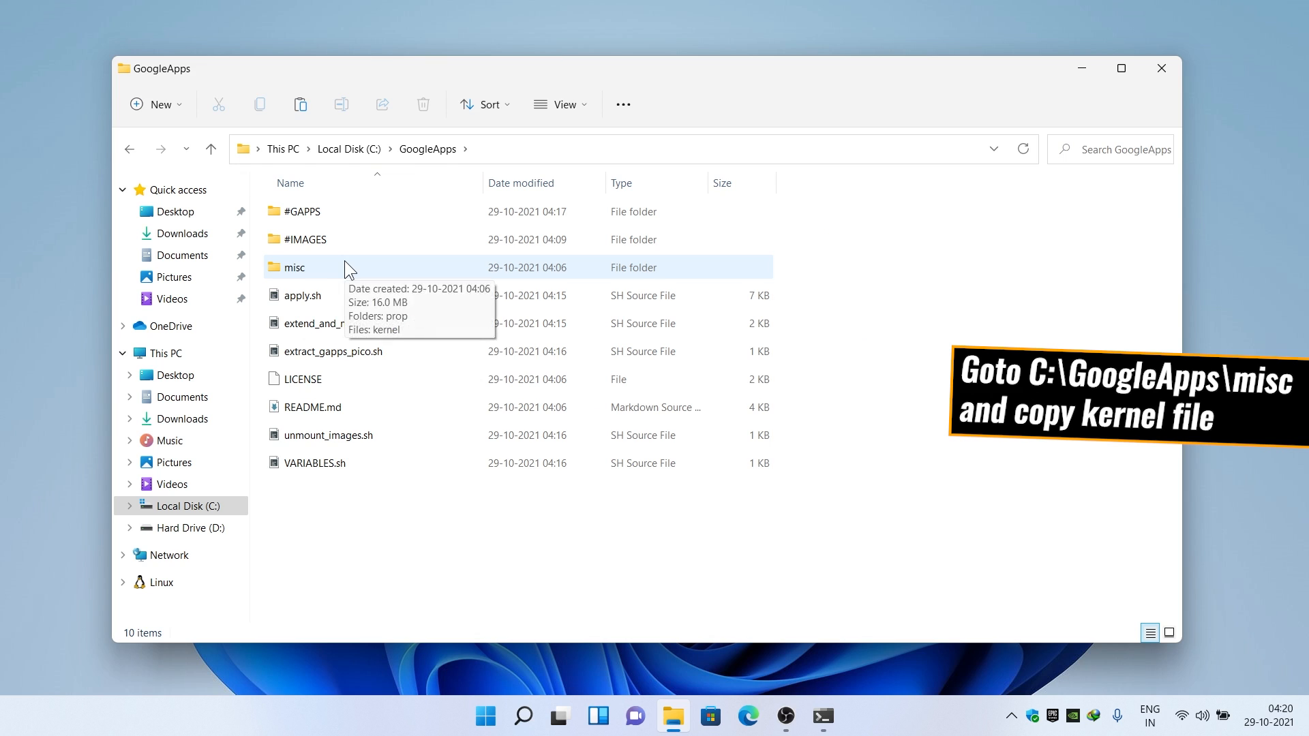
double_click(345, 261)
click(301, 240)
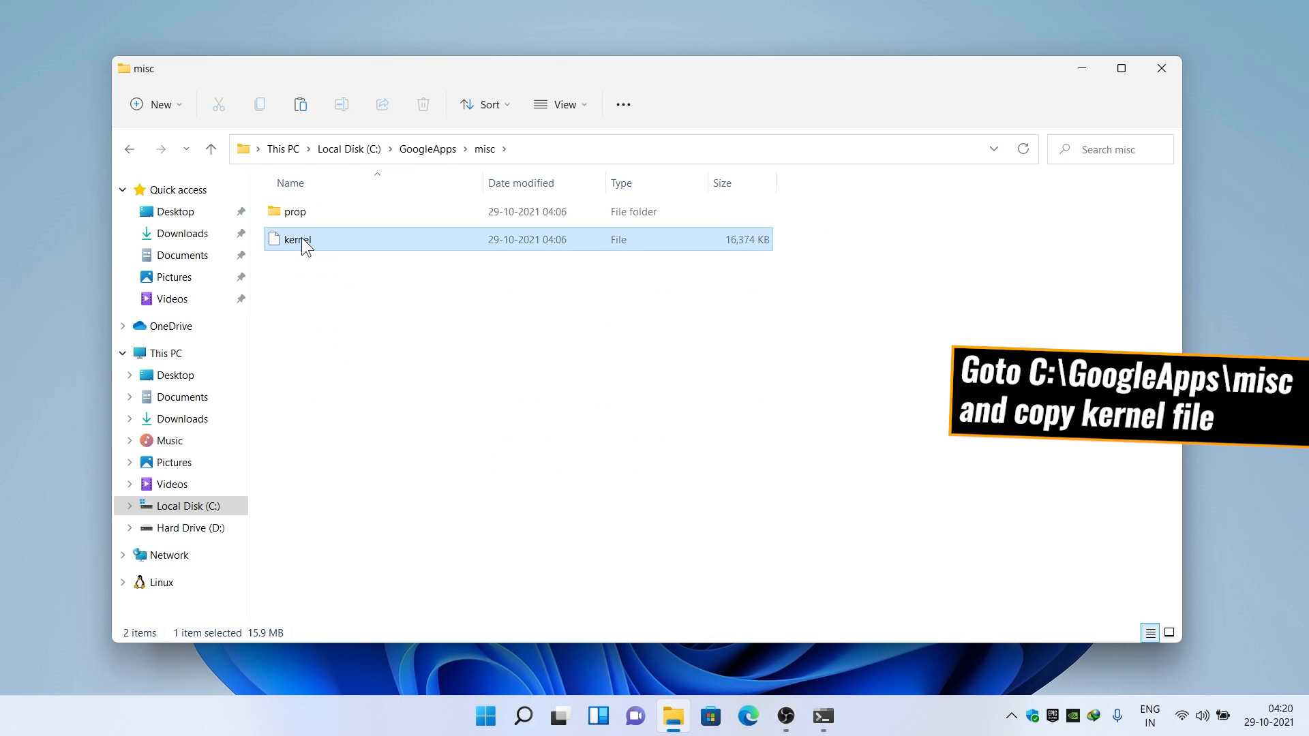
right_click(302, 240)
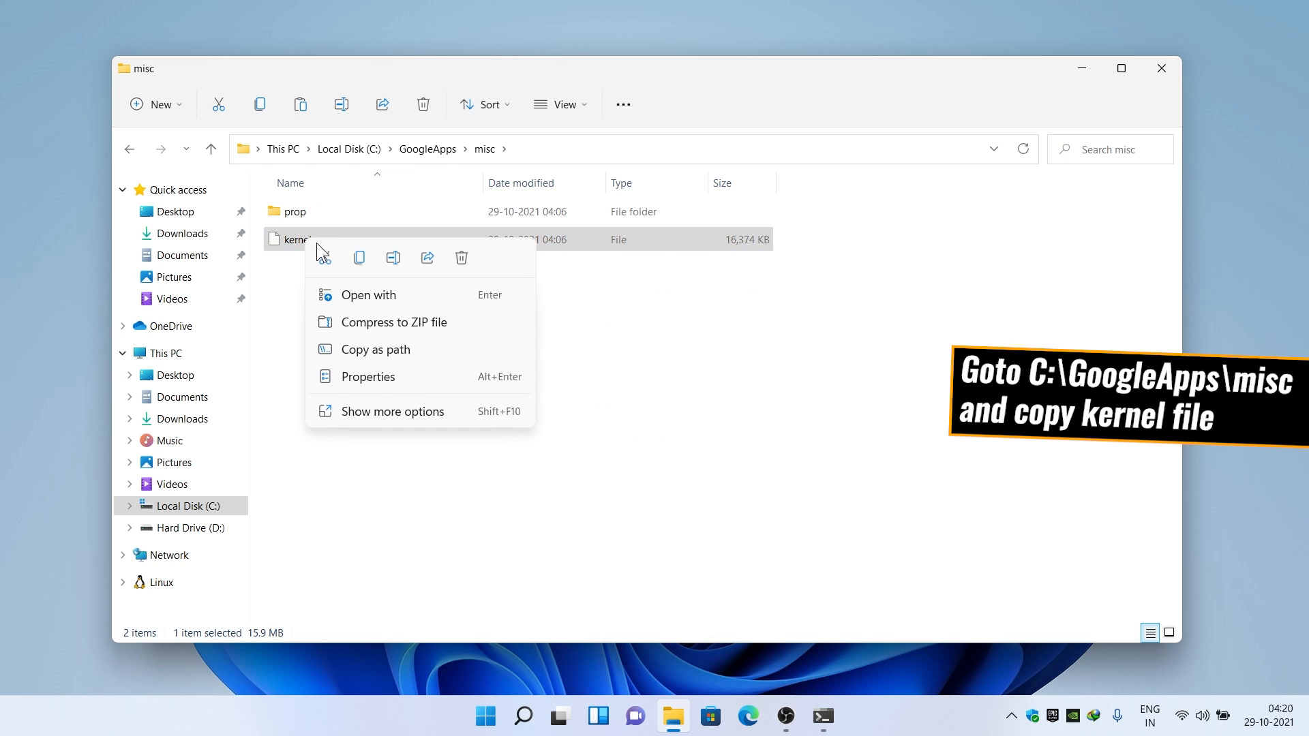
click(358, 259)
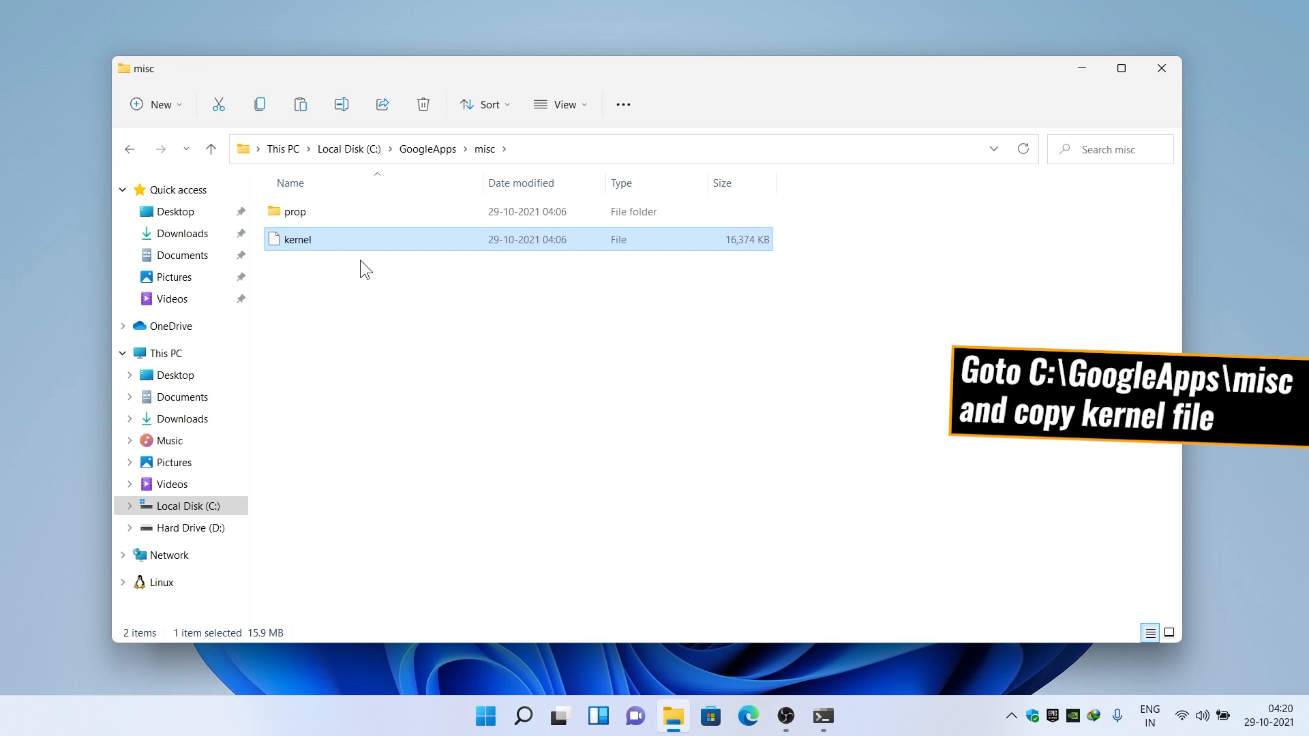
- Rename the kernel in C:\WindowsSubsystemAndroid\Tools to kernel_old
click(349, 149)
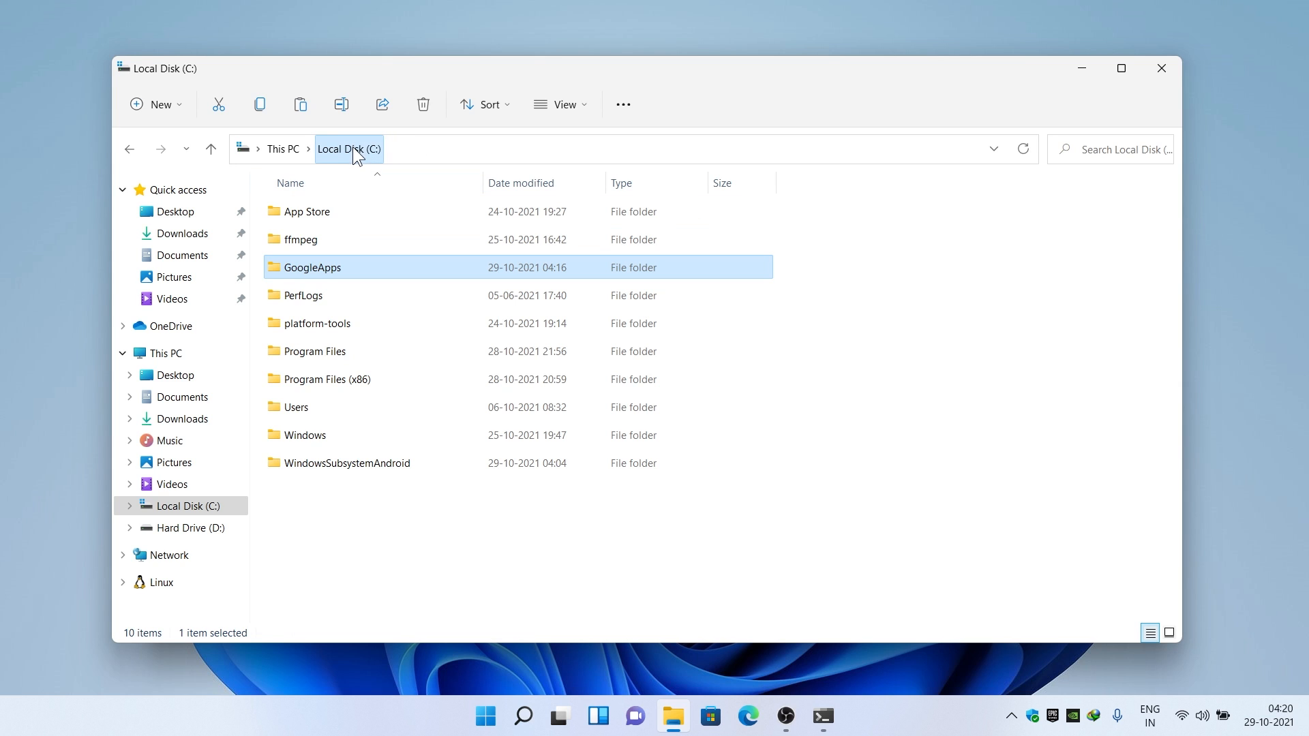
double_click(317, 472)
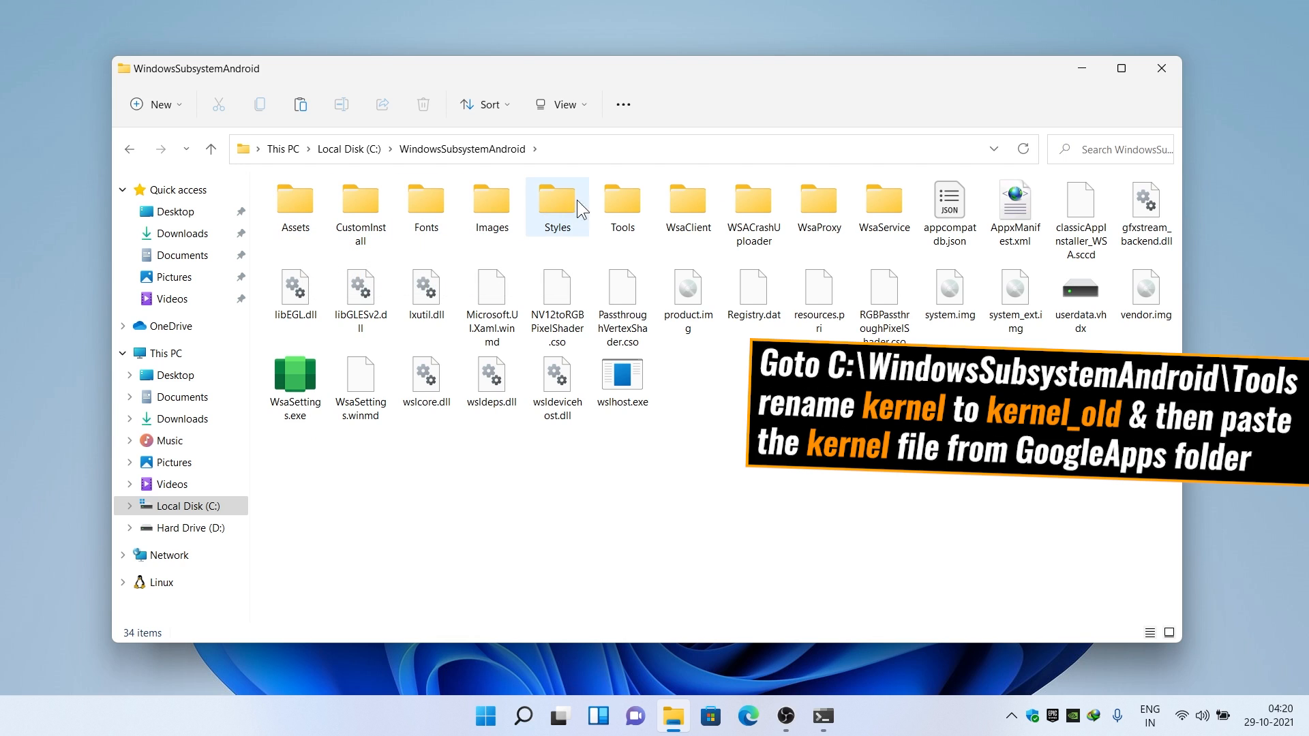
double_click(619, 207)
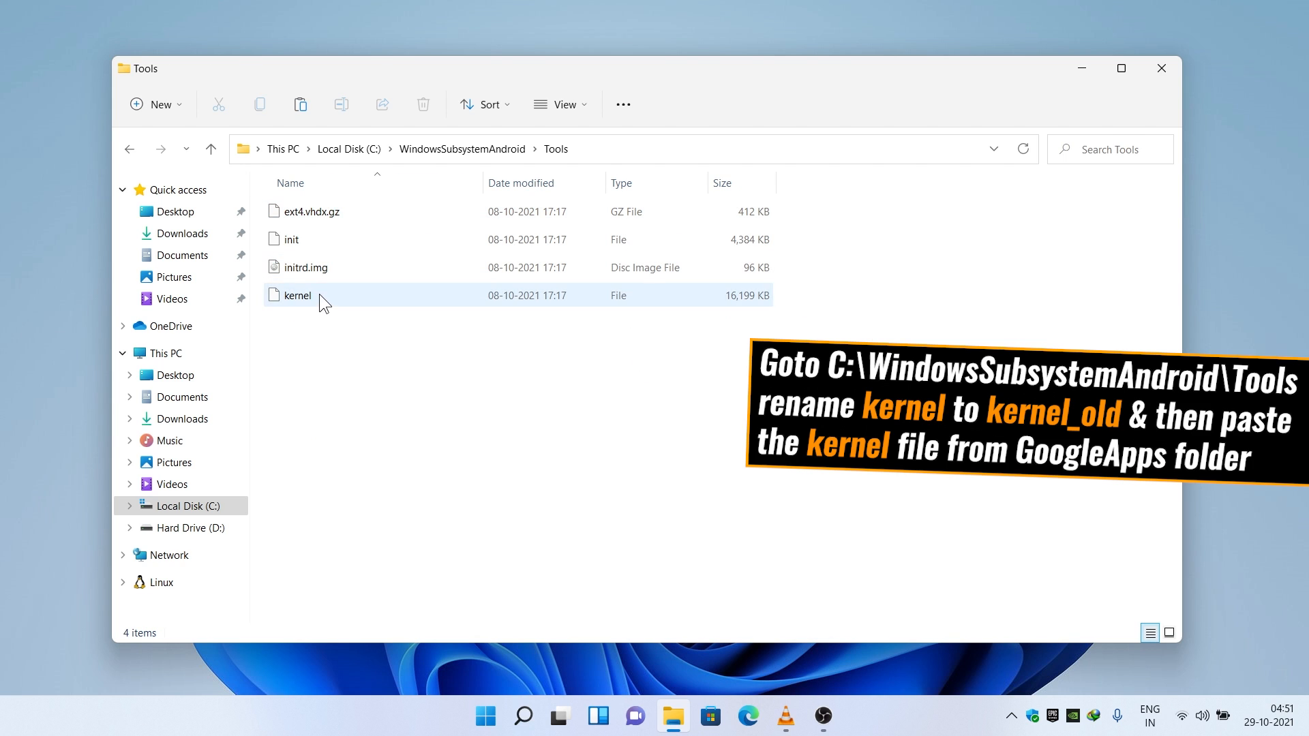
click(319, 293)
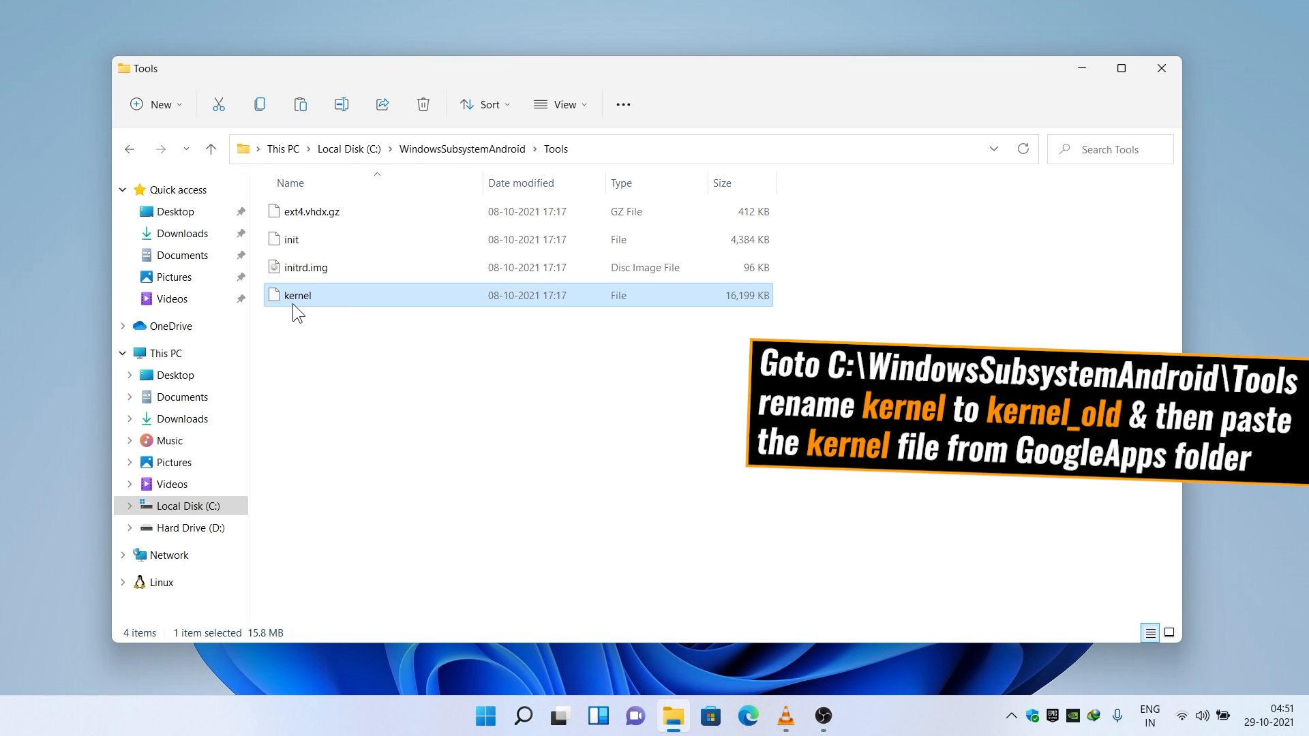
click(341, 105)
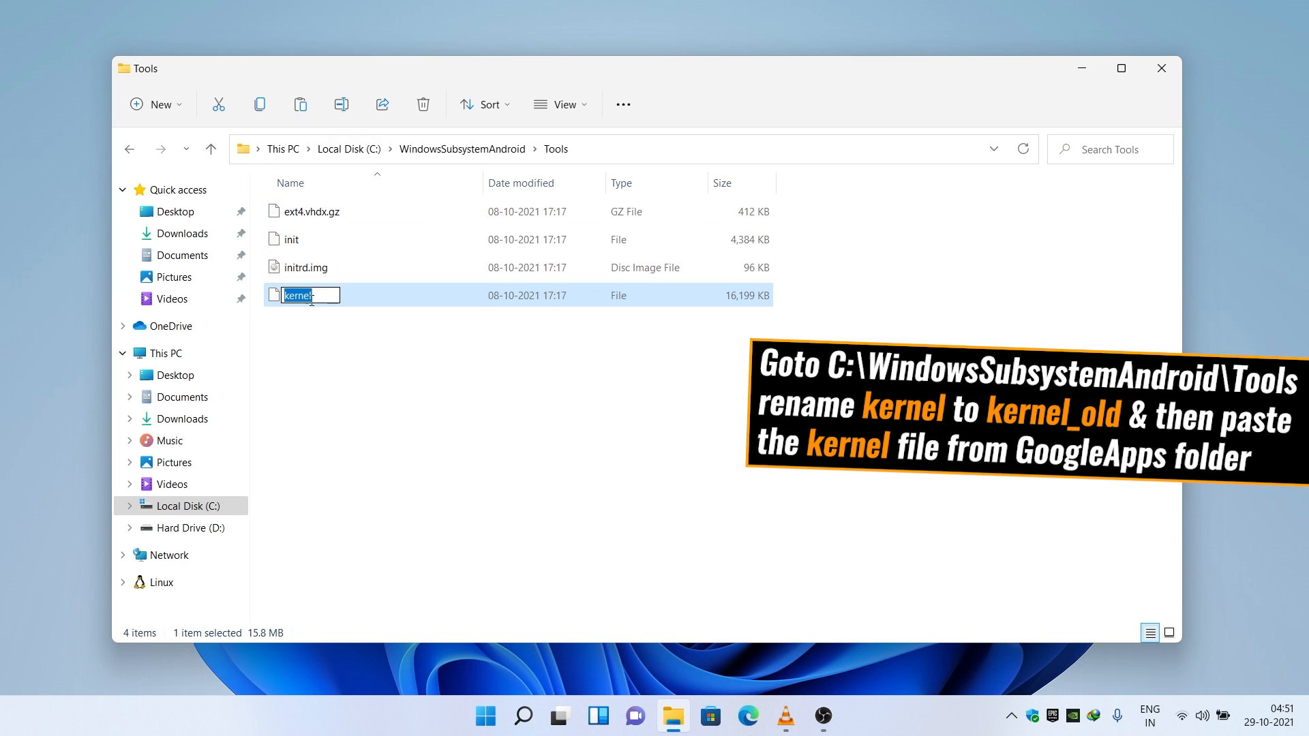
click(321, 296)
text(_)
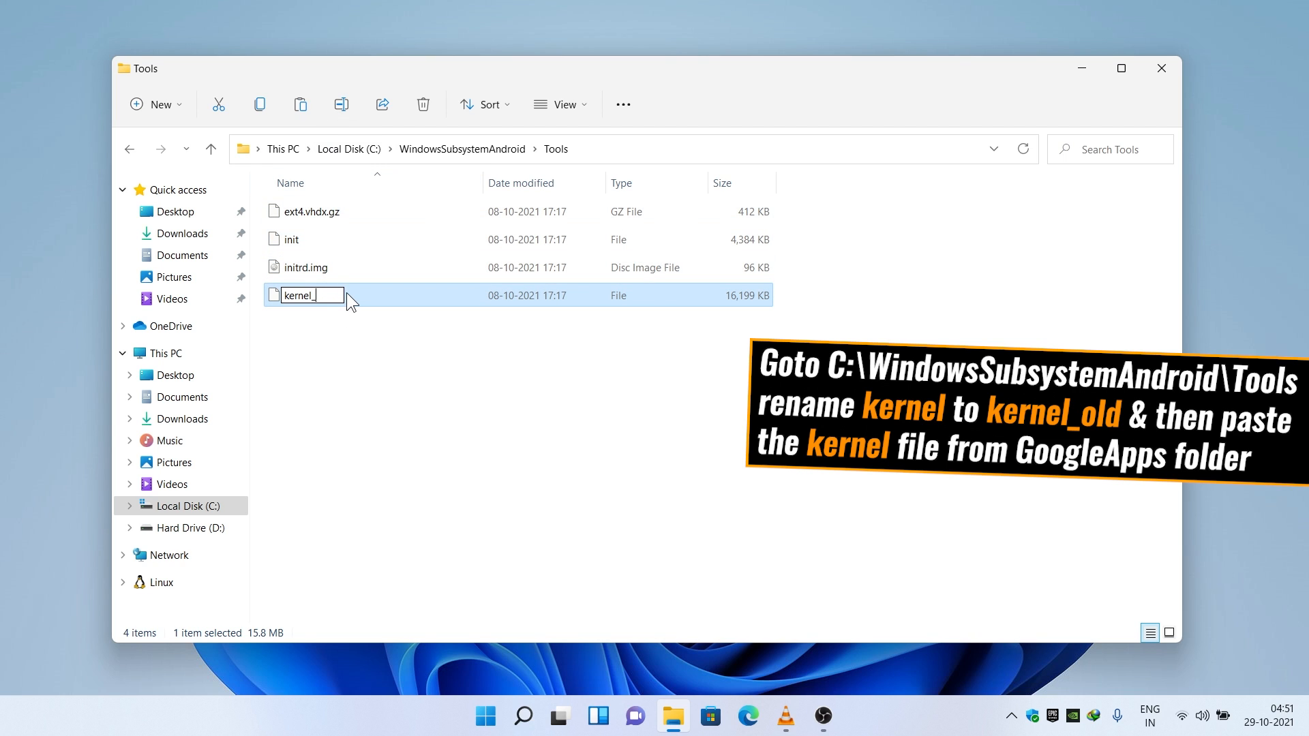
text(old)
key(Return)
- Paste the copied GoogleApps kernel into the Tools folder
click(347, 334)
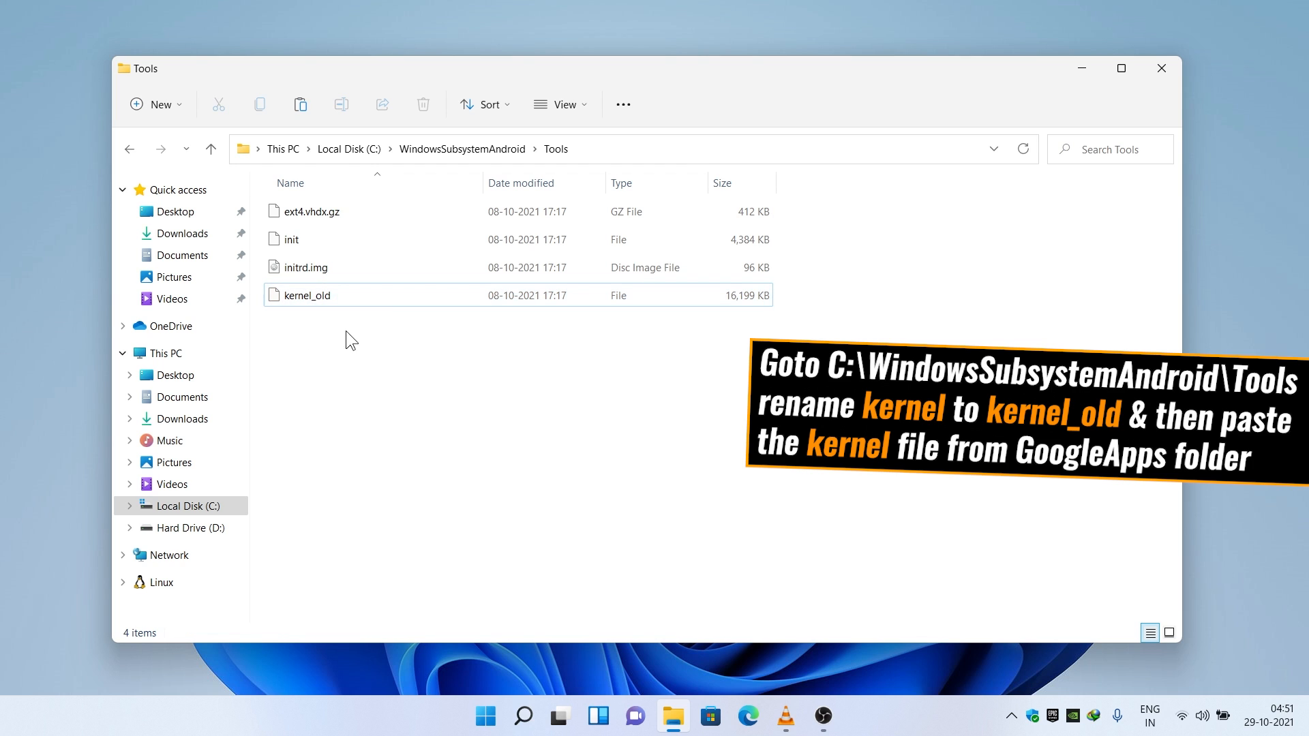
right_click(456, 365)
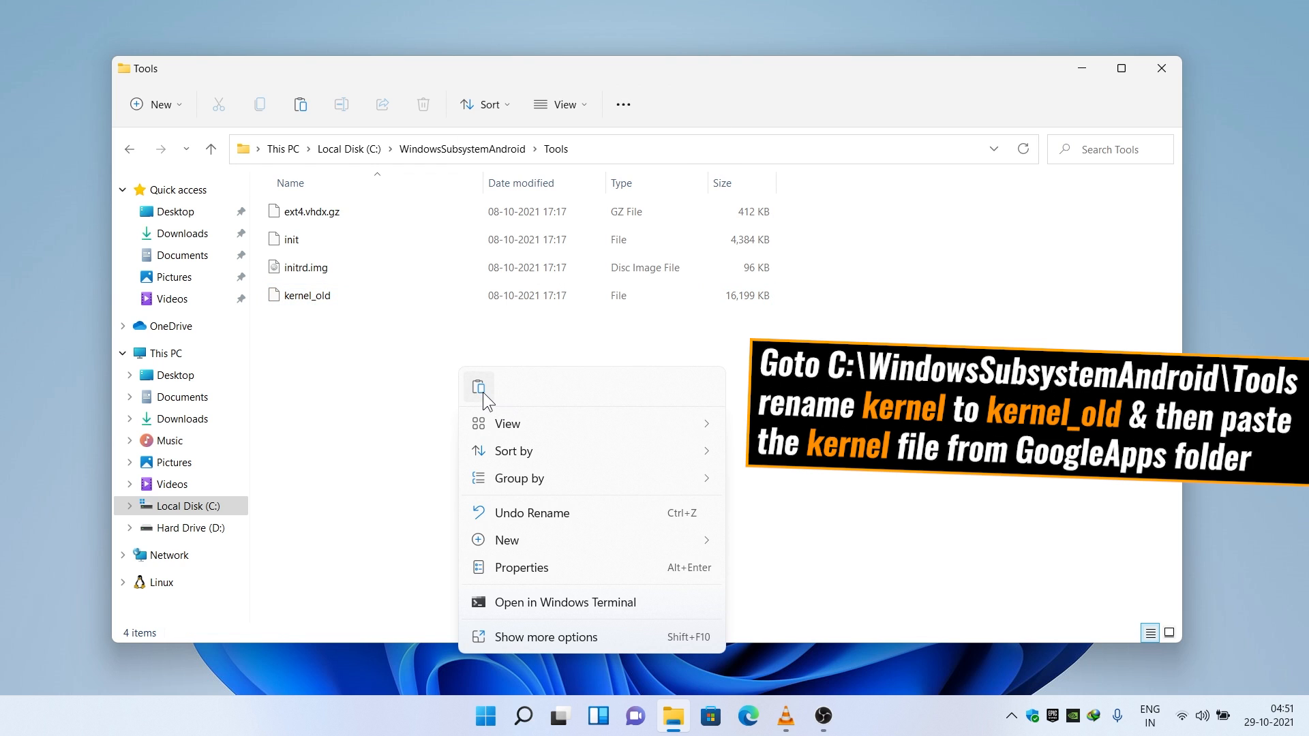
click(479, 387)
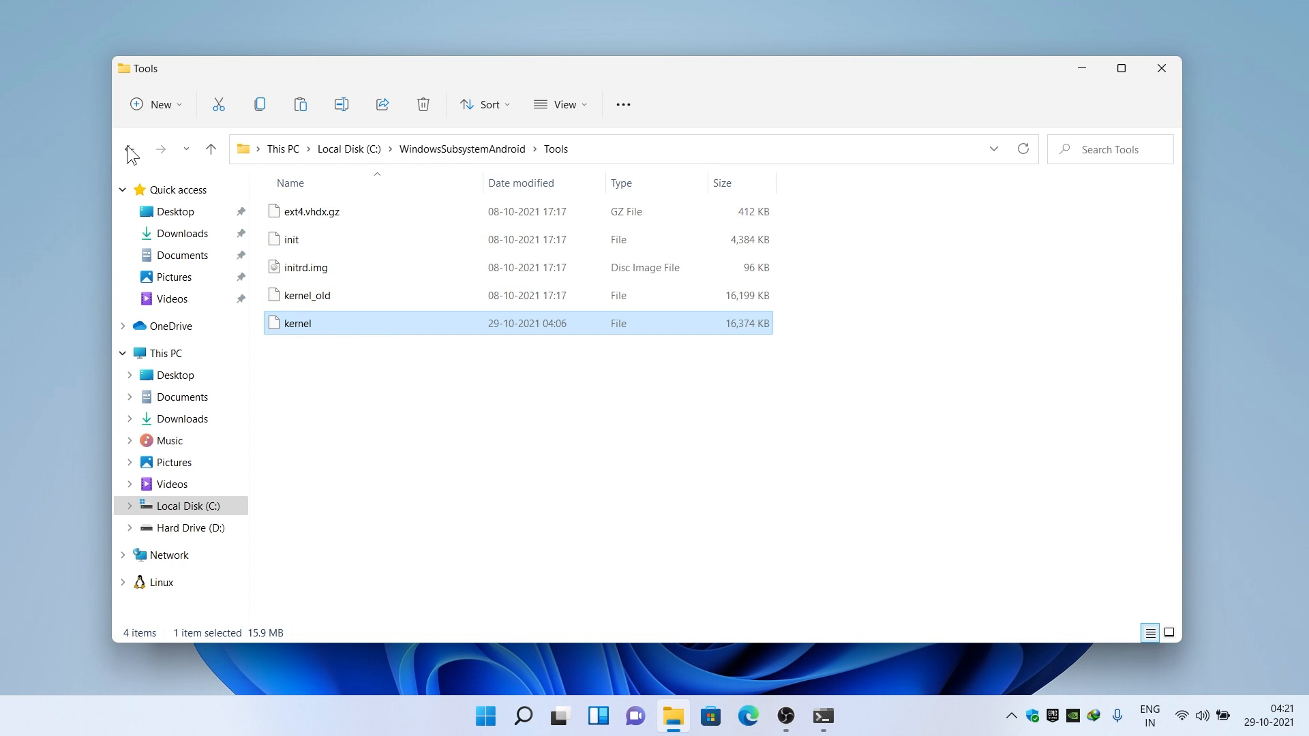
click(129, 147)
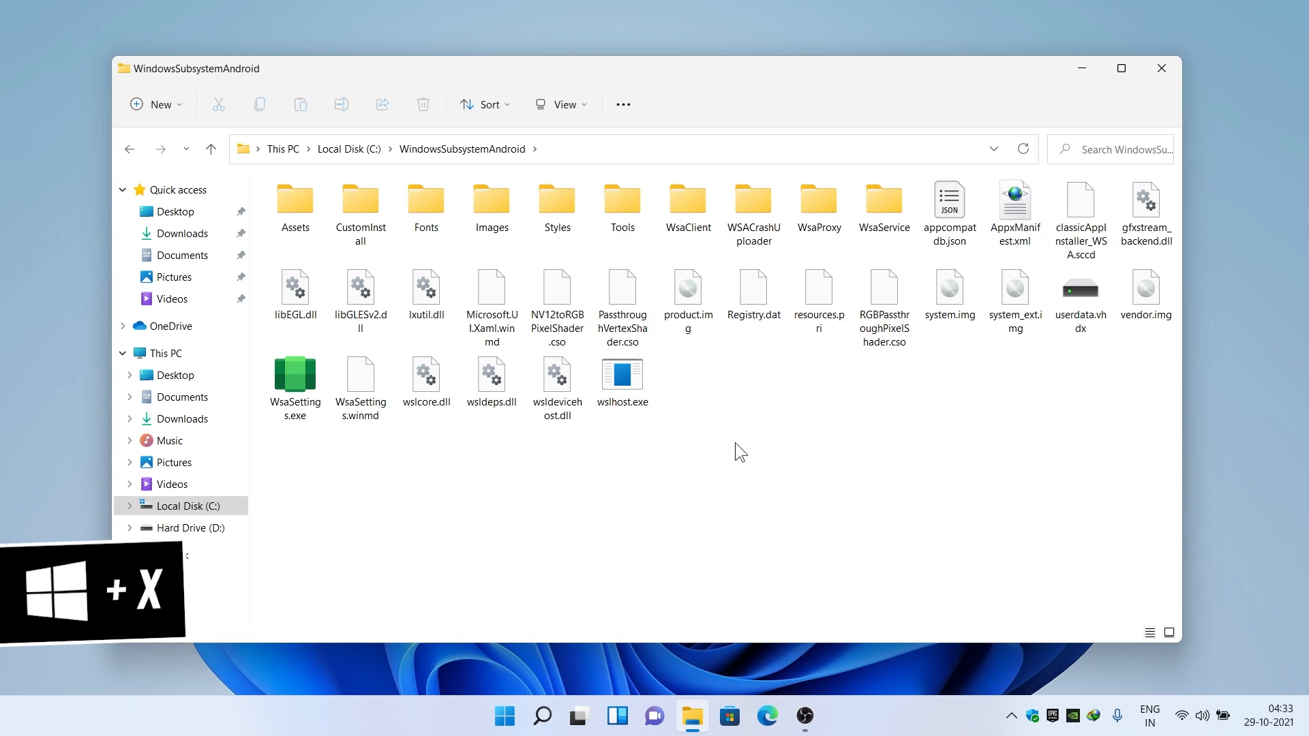
- Open an admin Windows Terminal and copy the WindowsSubsystemAndroid folder path from File Explorer
key(super+x)
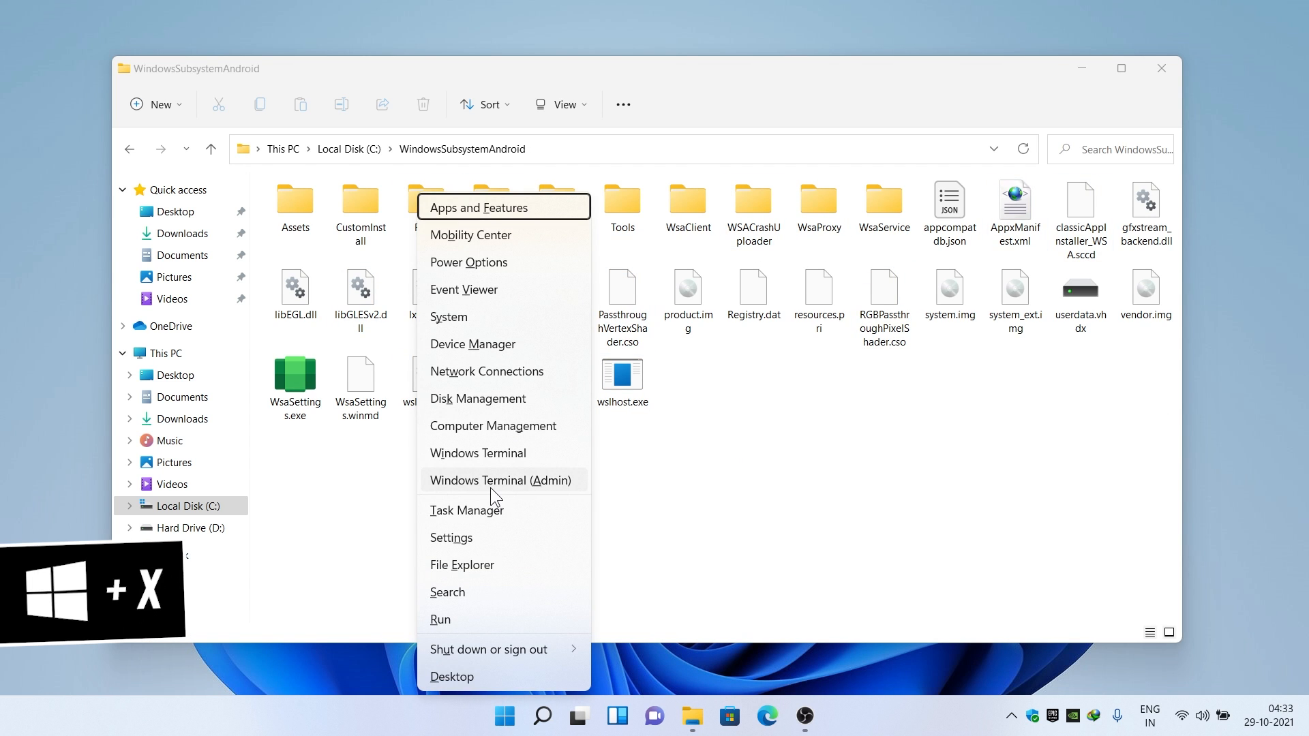
click(491, 487)
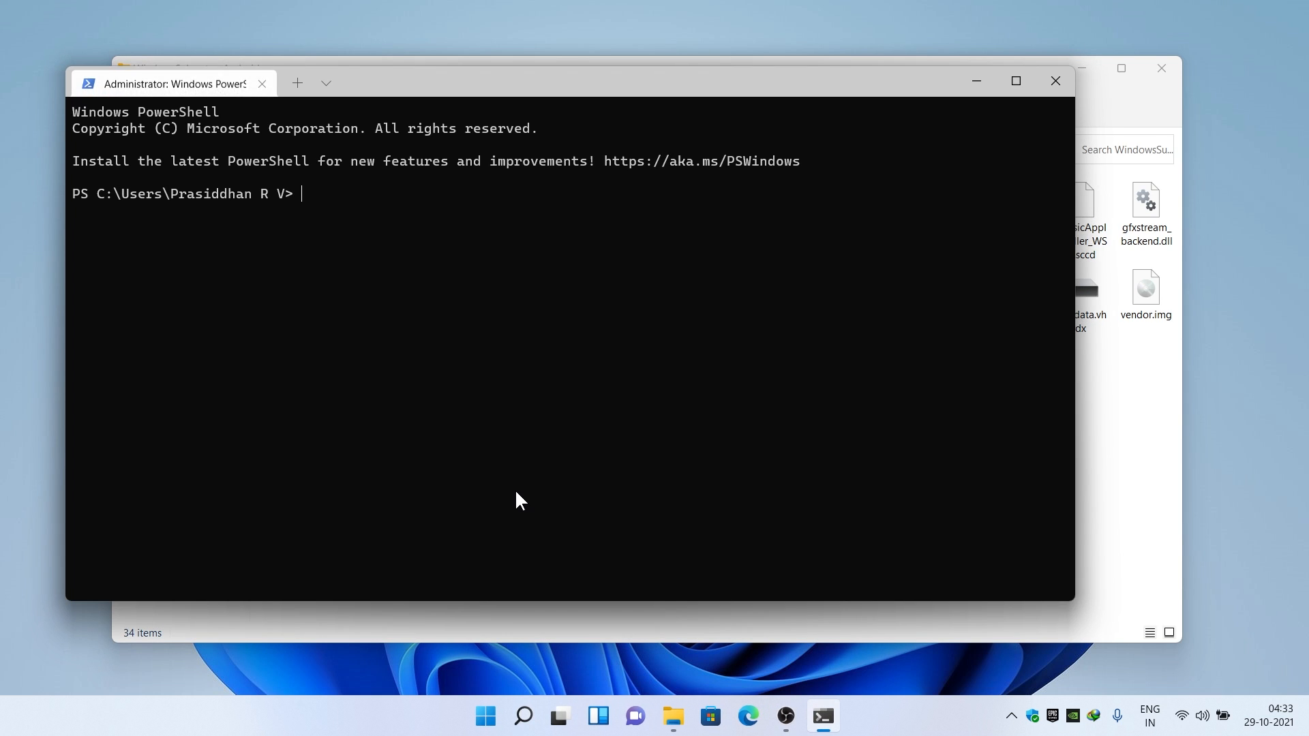
drag(478, 92, 424, 334)
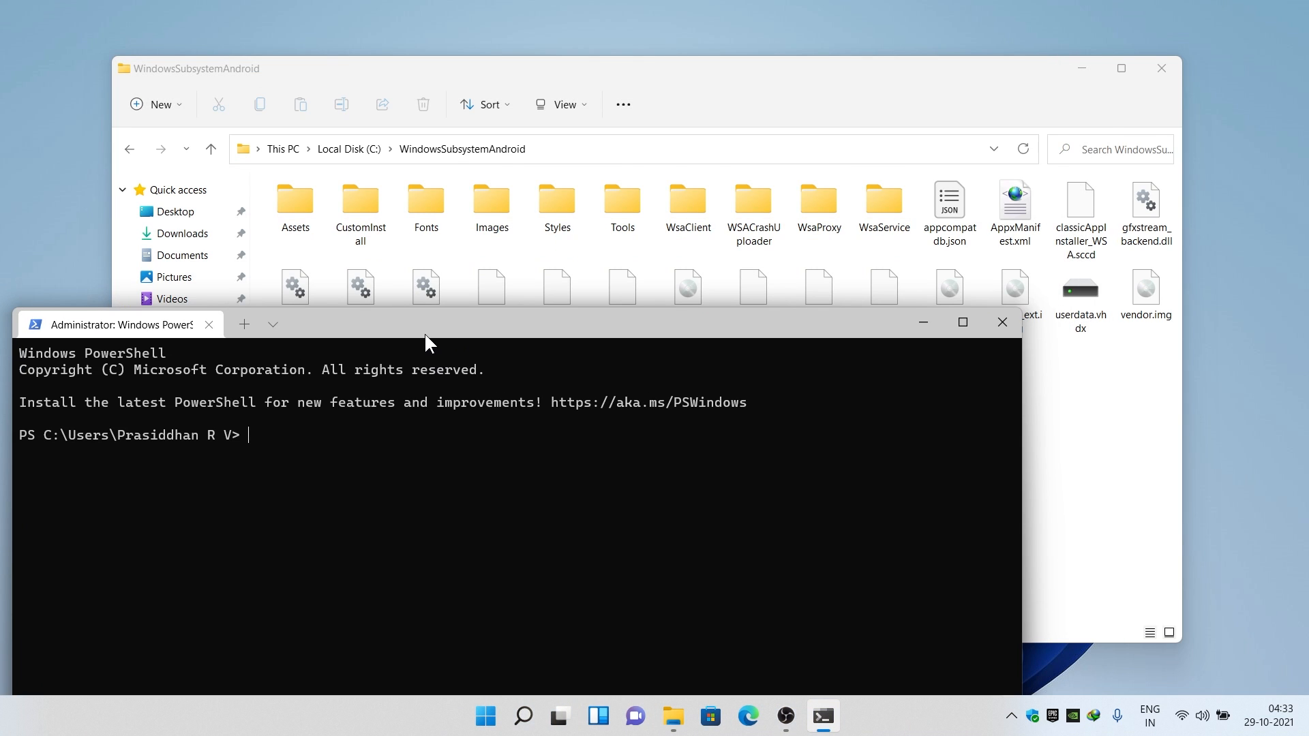
click(698, 96)
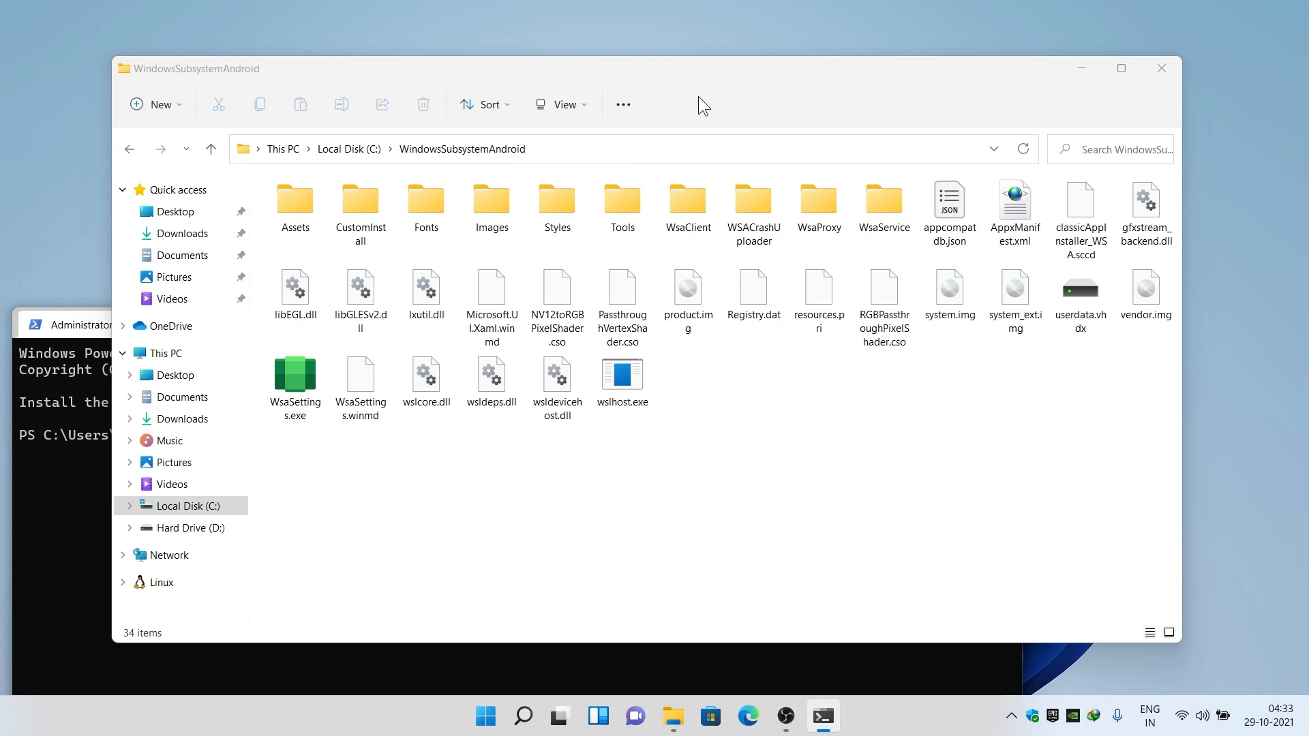
right_click(636, 149)
click(698, 161)
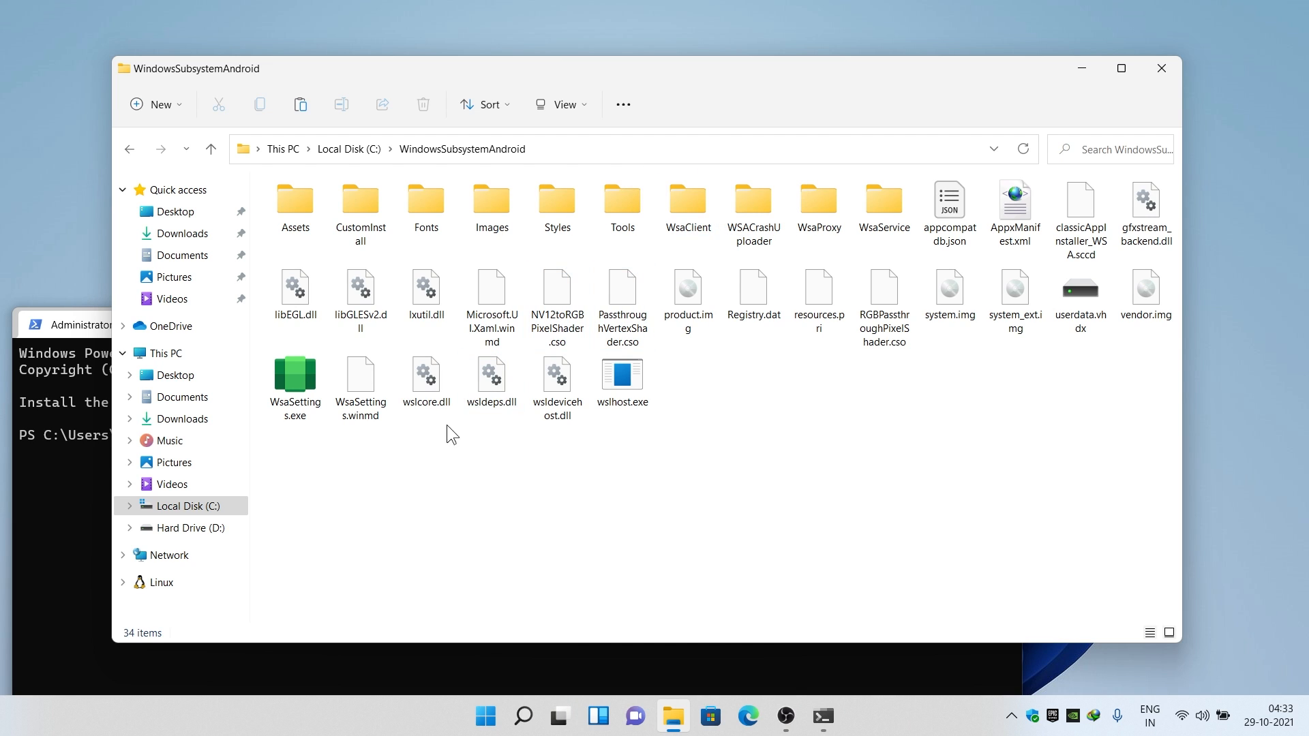
- In PowerShell, cd to C:\WindowsSubsystemAndroid and run Add-AppxPackage -Register AppxManifest.xml
click(96, 484)
drag(467, 308, 616, 237)
text(cd)
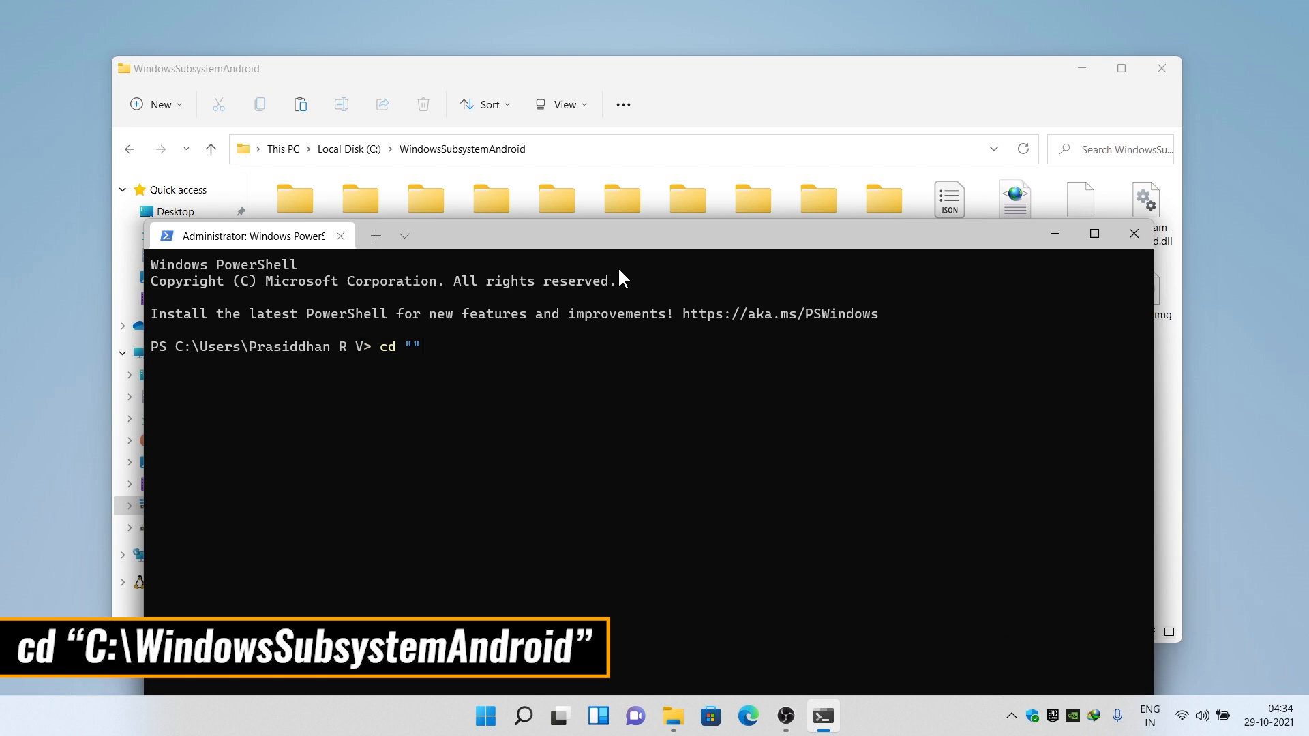
text( ")
key(ctrl+v)
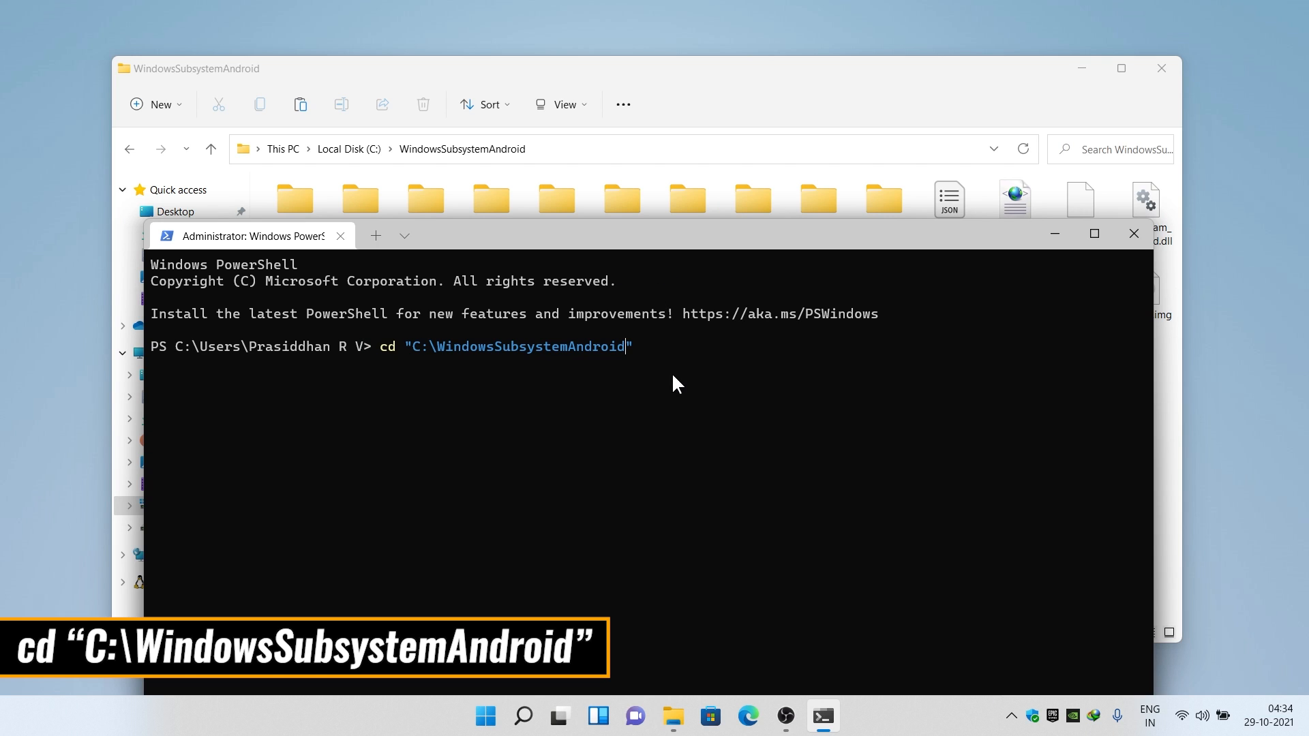
key(Return)
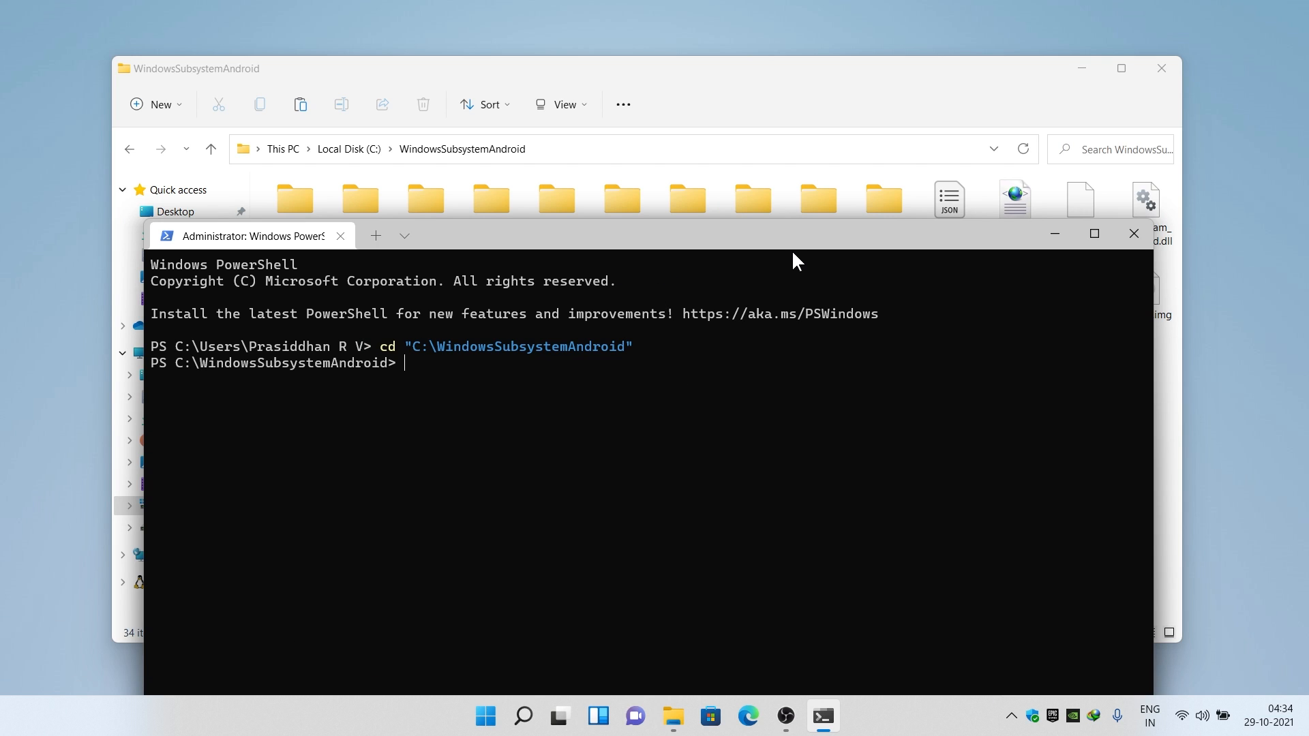
drag(793, 253, 921, 317)
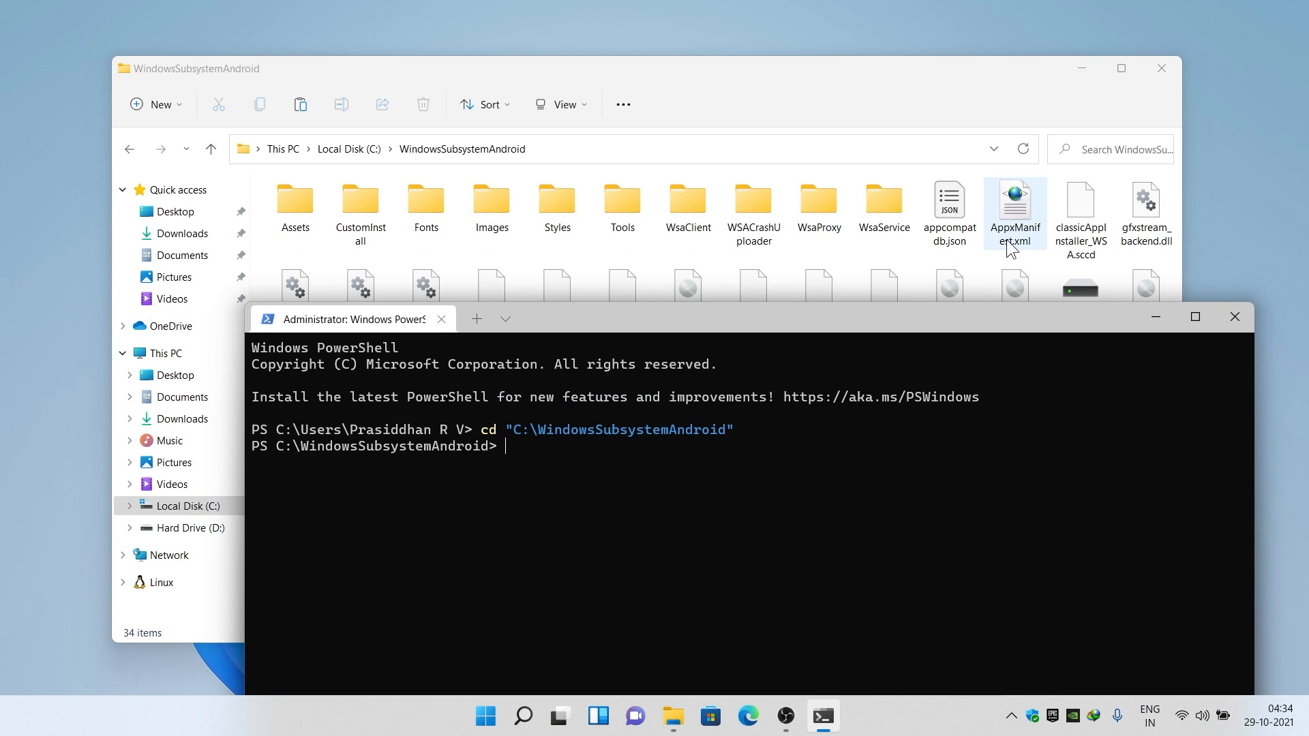
text(Add-AppxPackage )
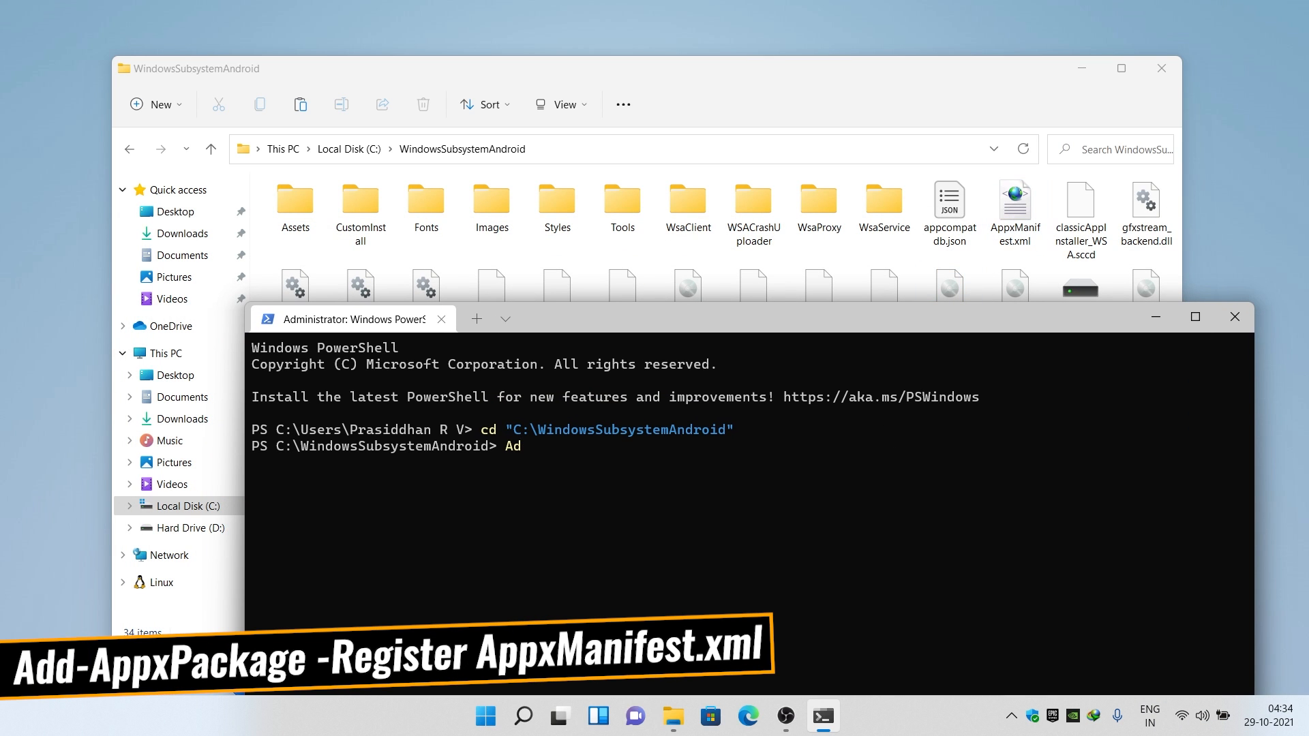
text(-Register )
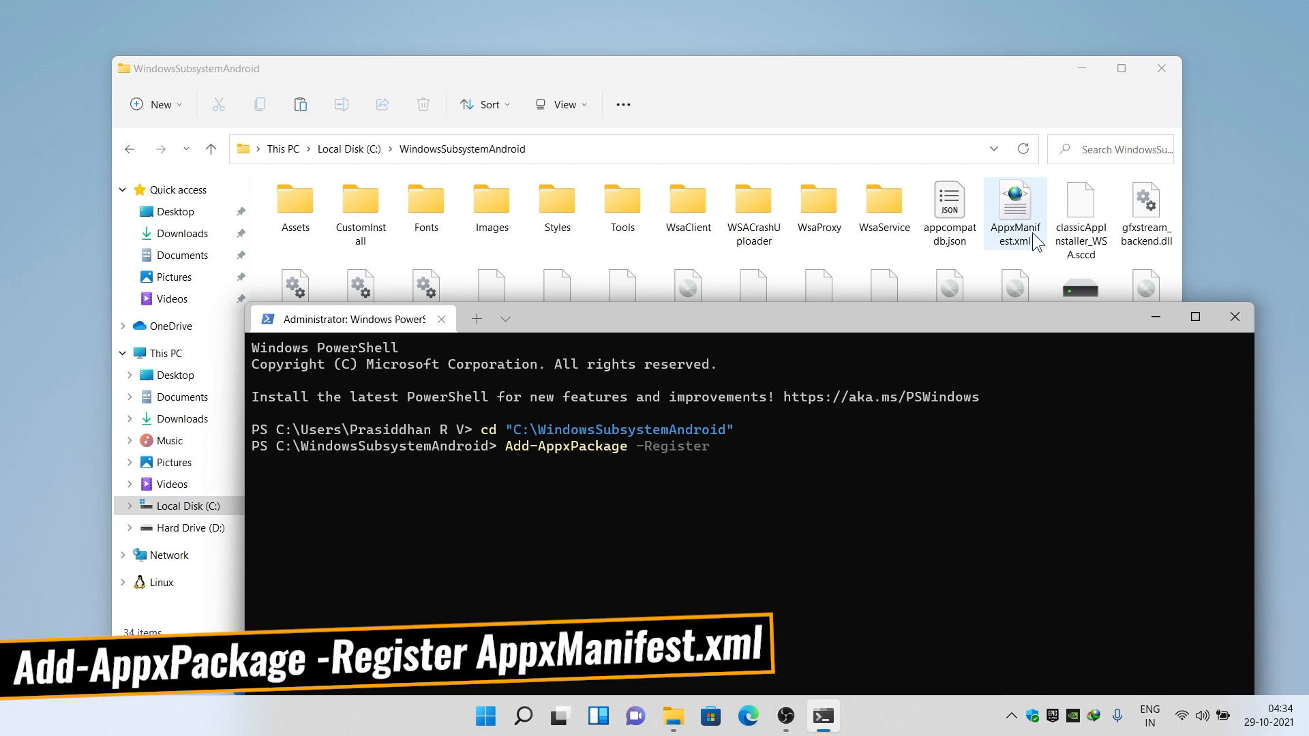
text(AppxManifest.xml)
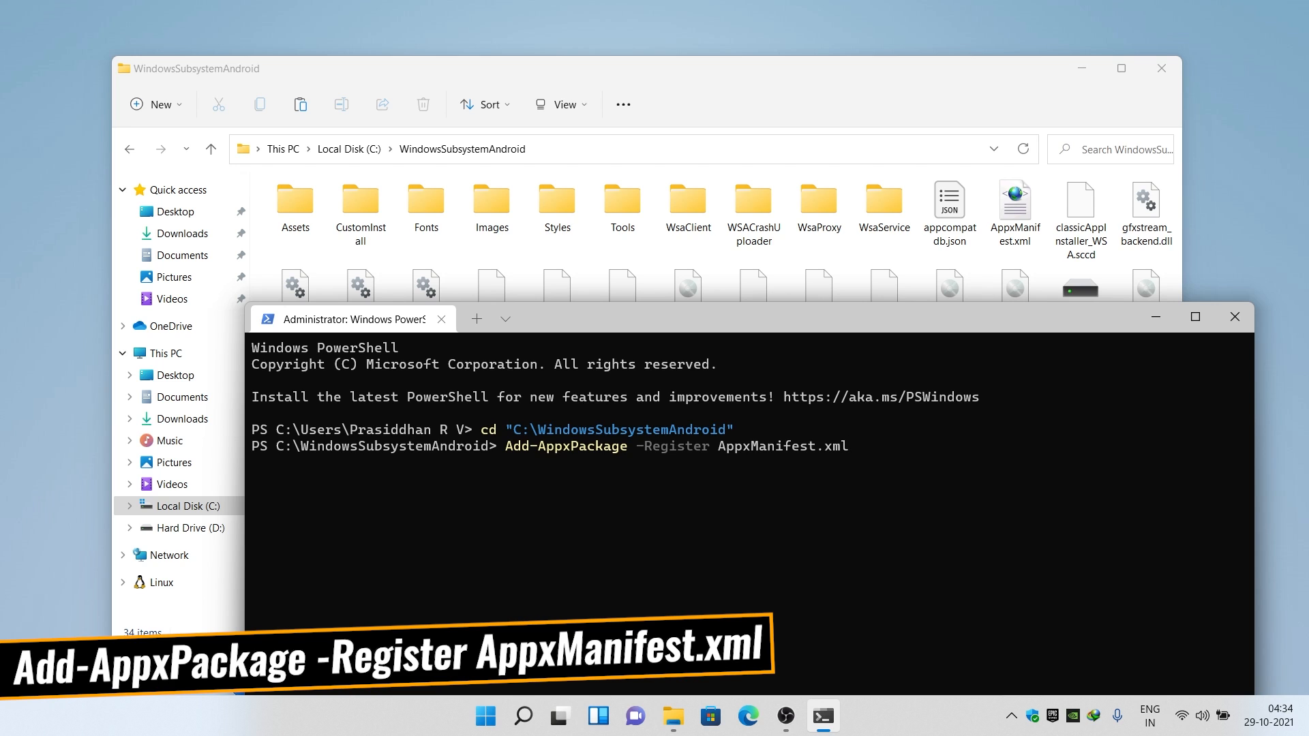
key(Return)
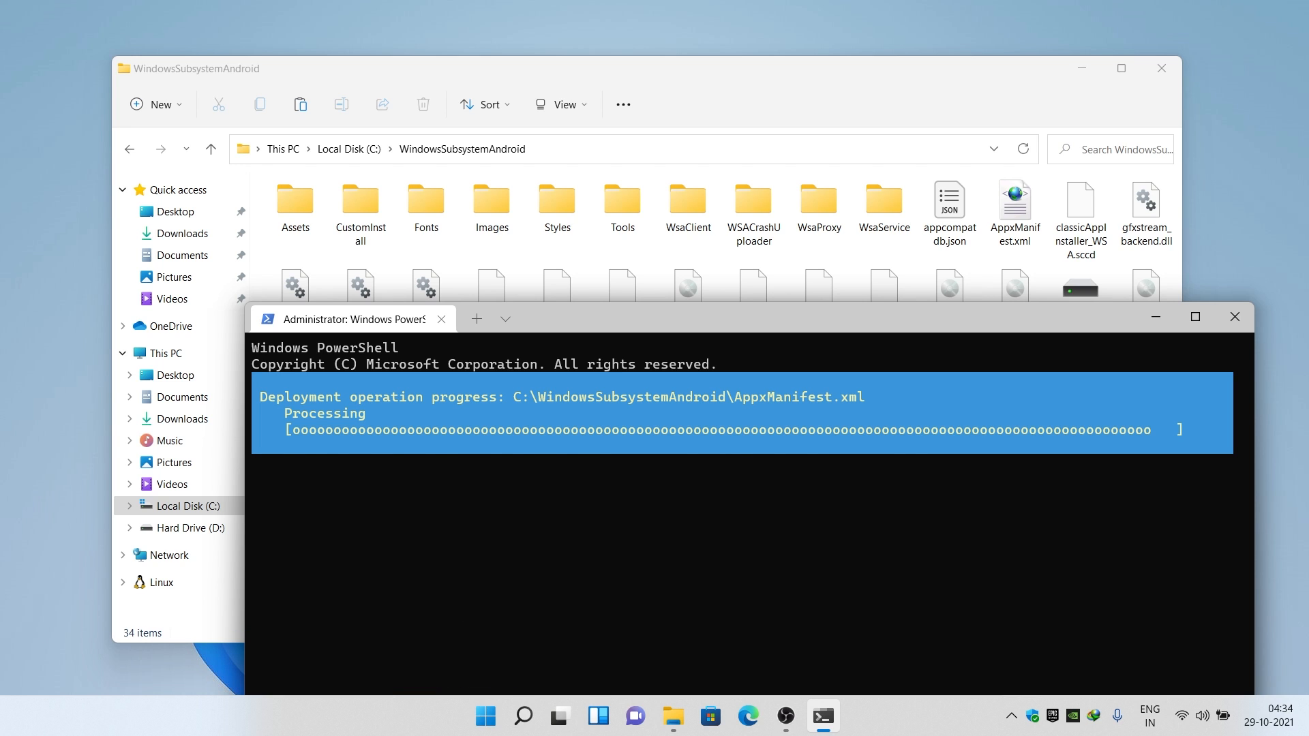
- Launch Windows Subsystem for Android from the Start menu's All apps list under W
click(488, 716)
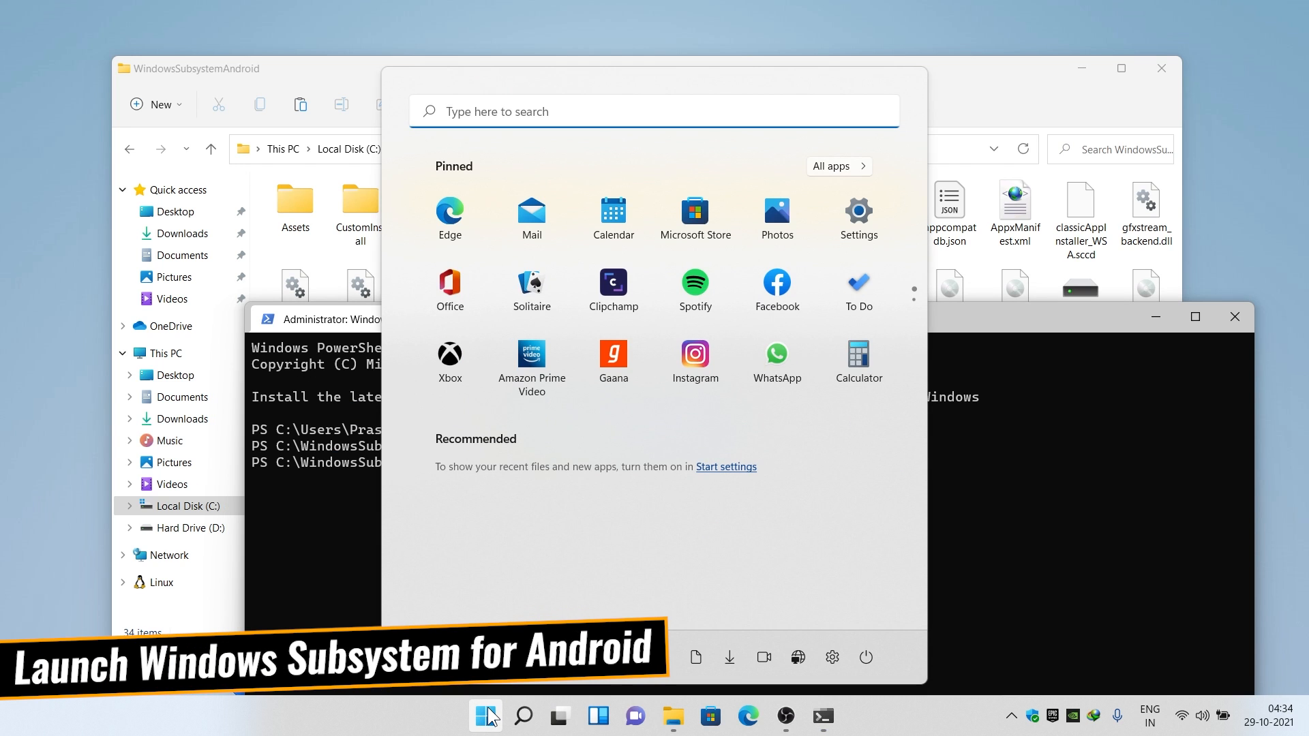
click(829, 166)
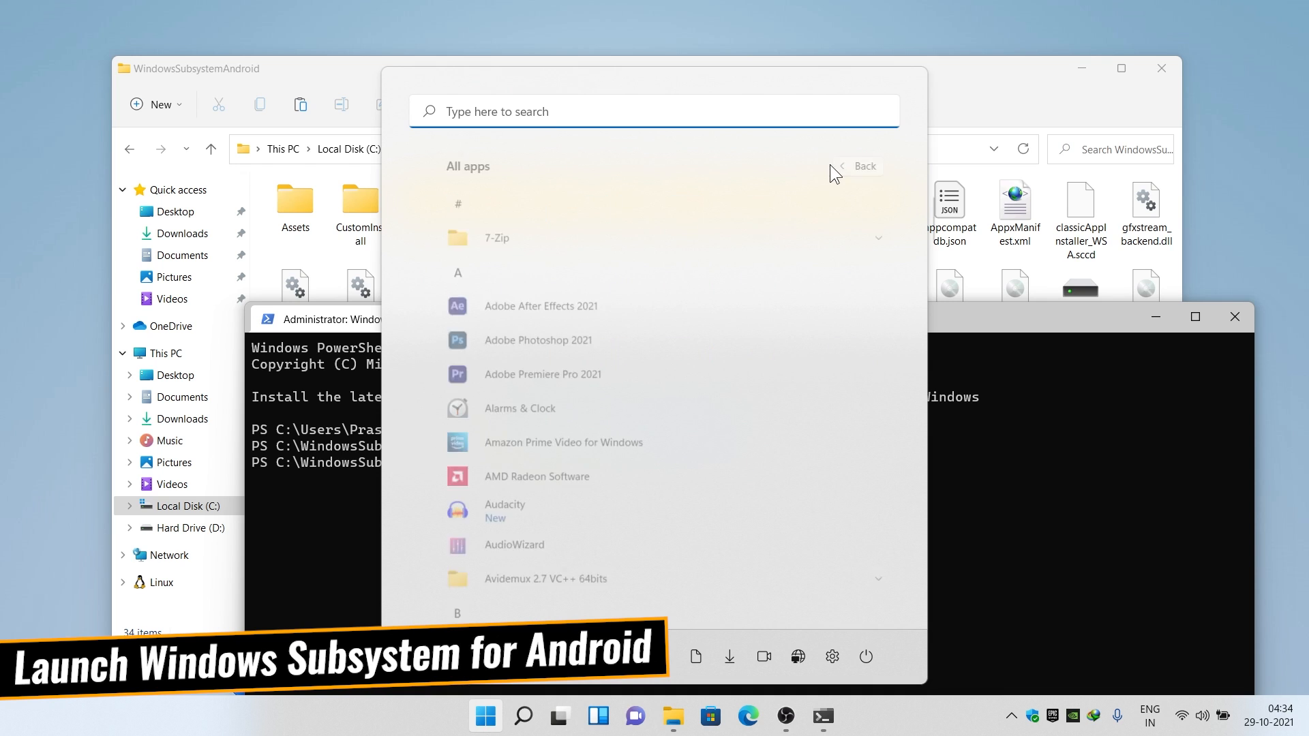
drag(923, 216, 923, 607)
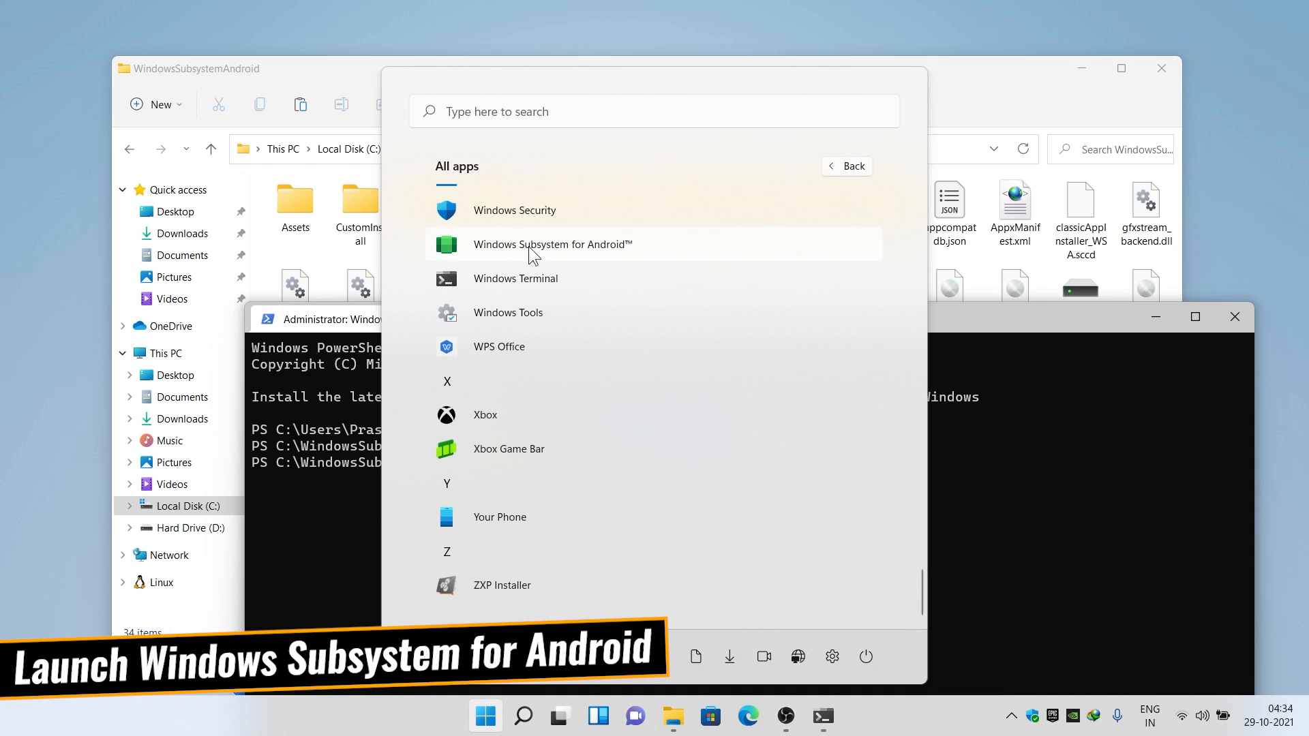
click(596, 244)
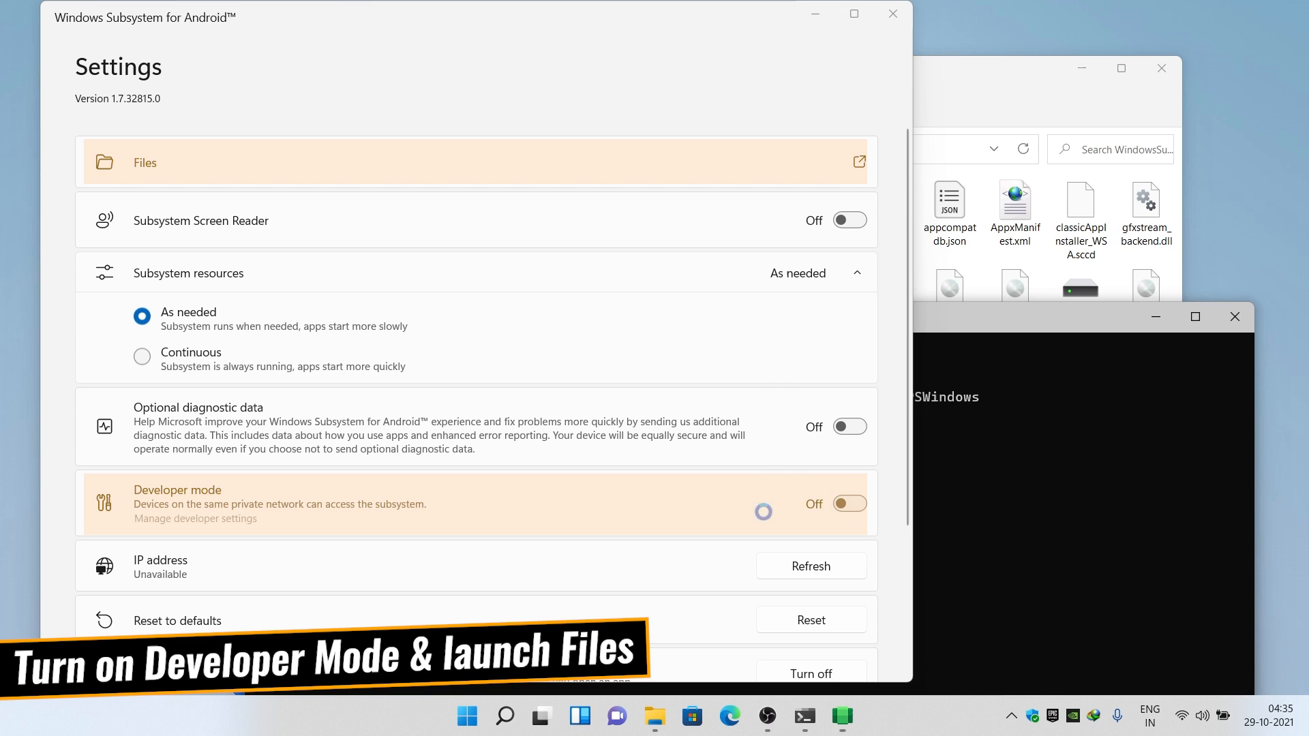
- Enable Developer mode, start the subsystem via Files, allow firewall access on private networks only, and close leftover windows
click(850, 506)
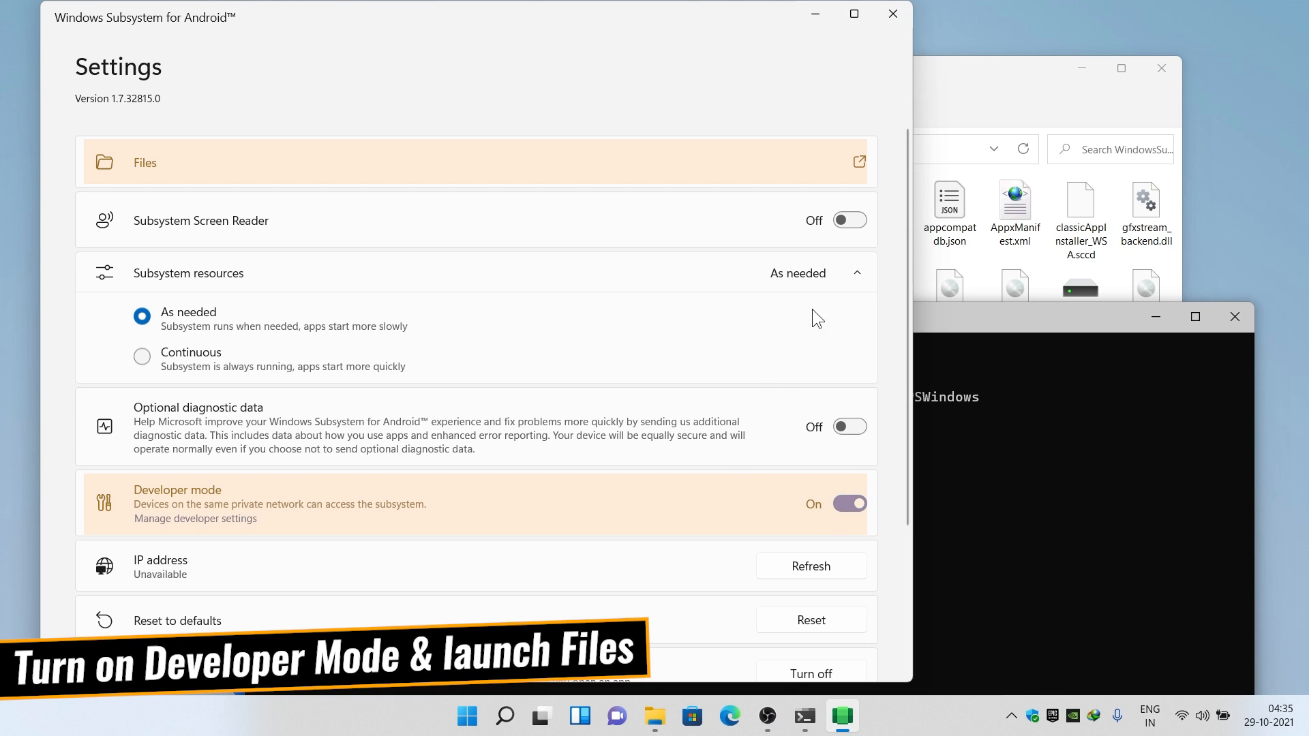
click(860, 165)
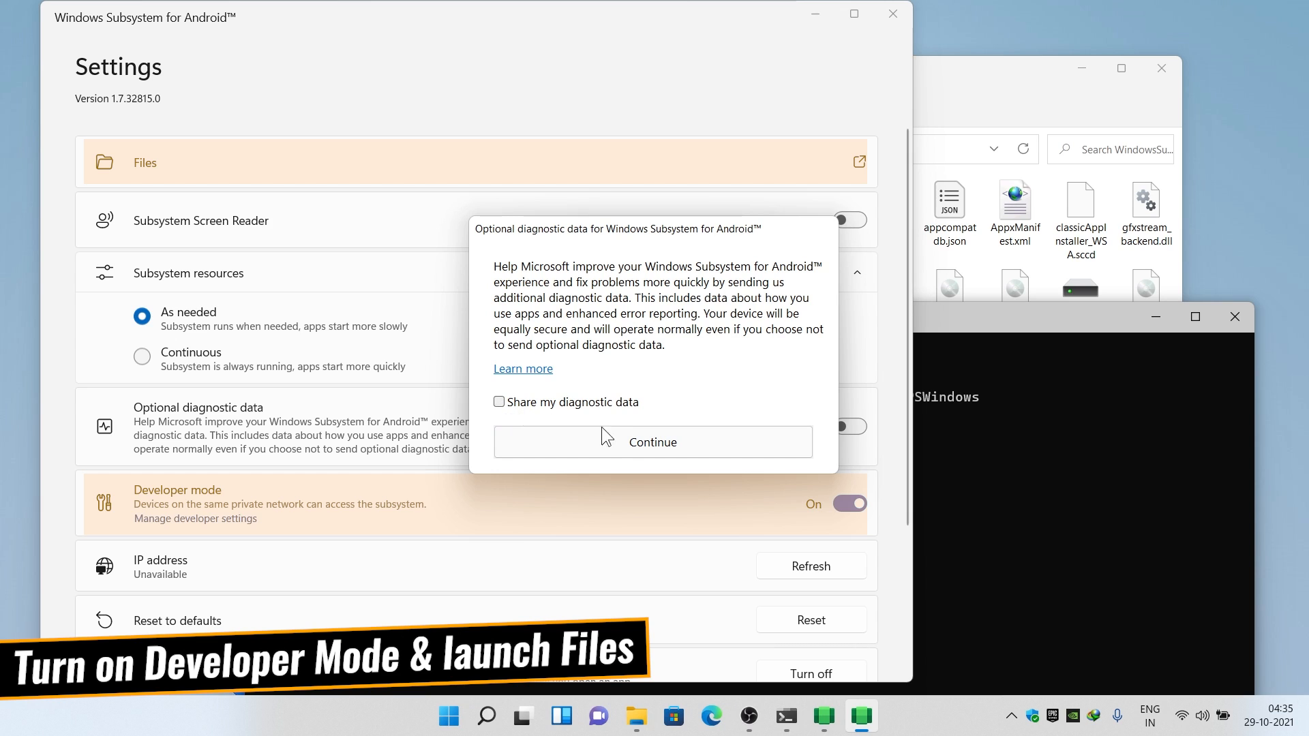
click(634, 439)
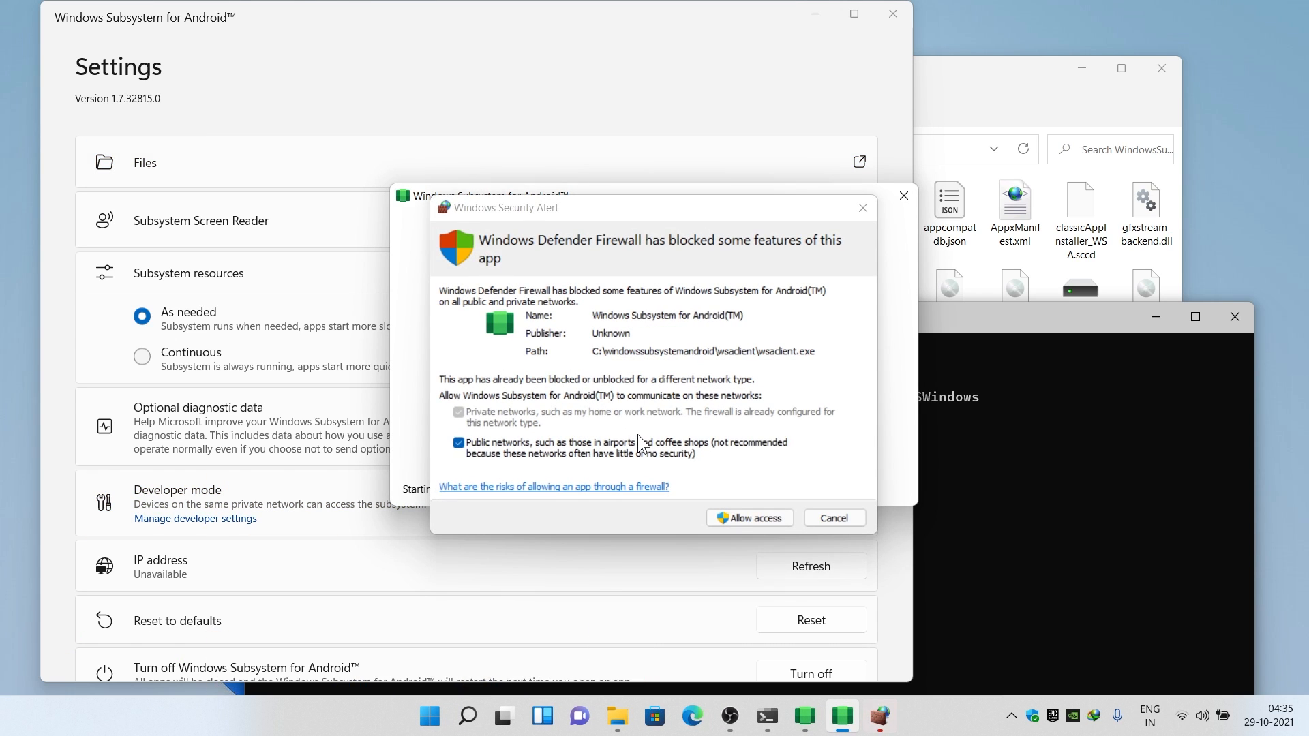
click(671, 455)
click(762, 519)
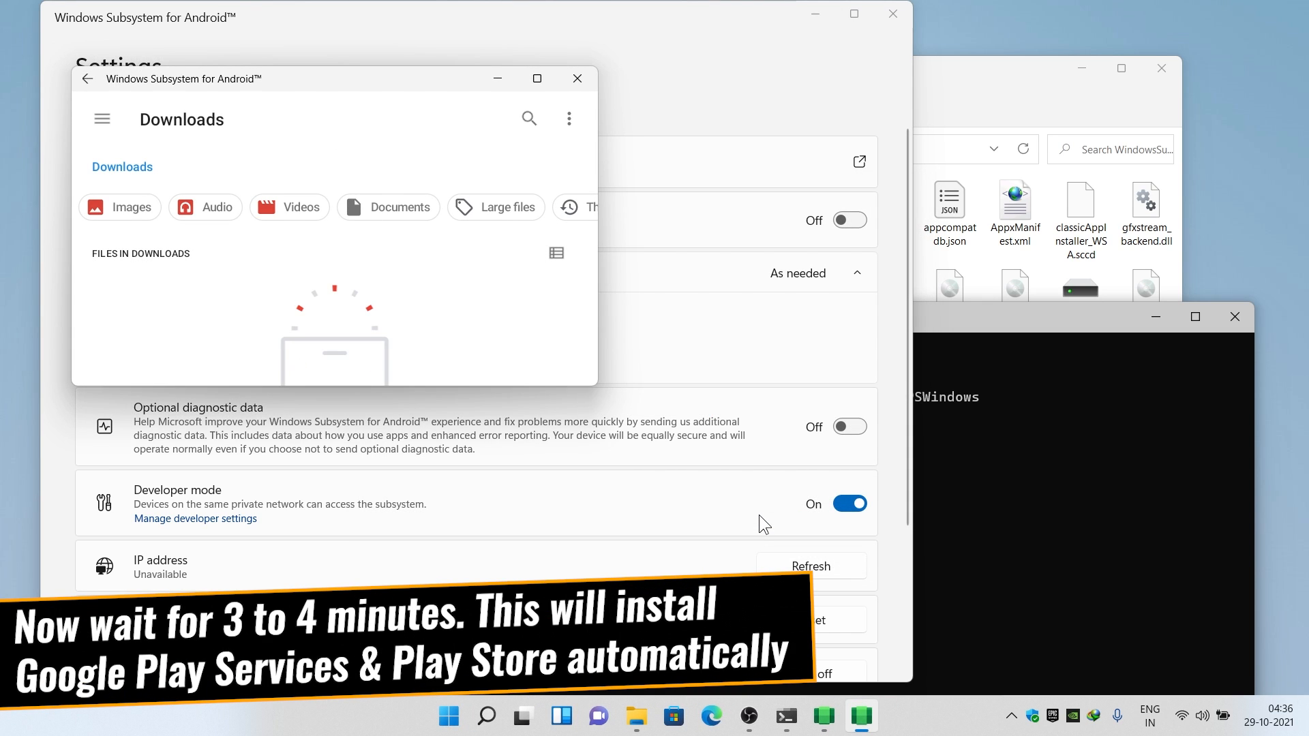
click(1233, 325)
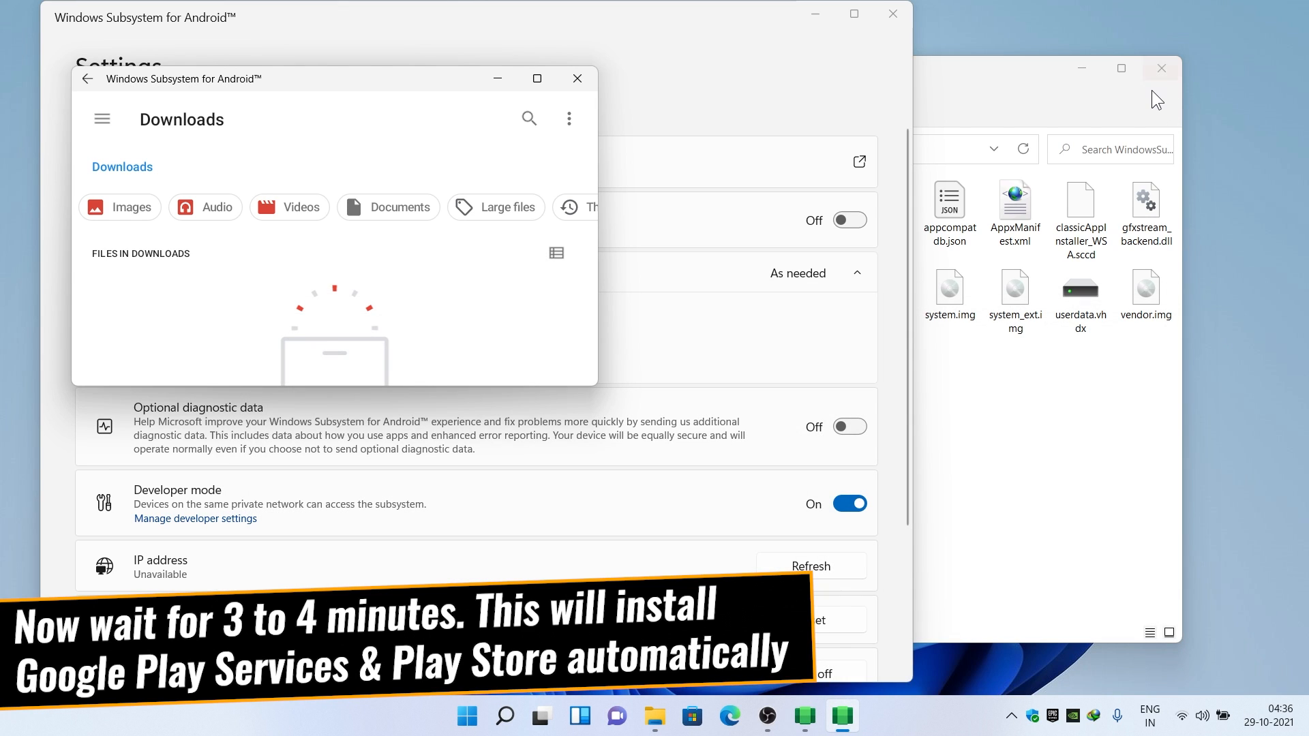
click(580, 73)
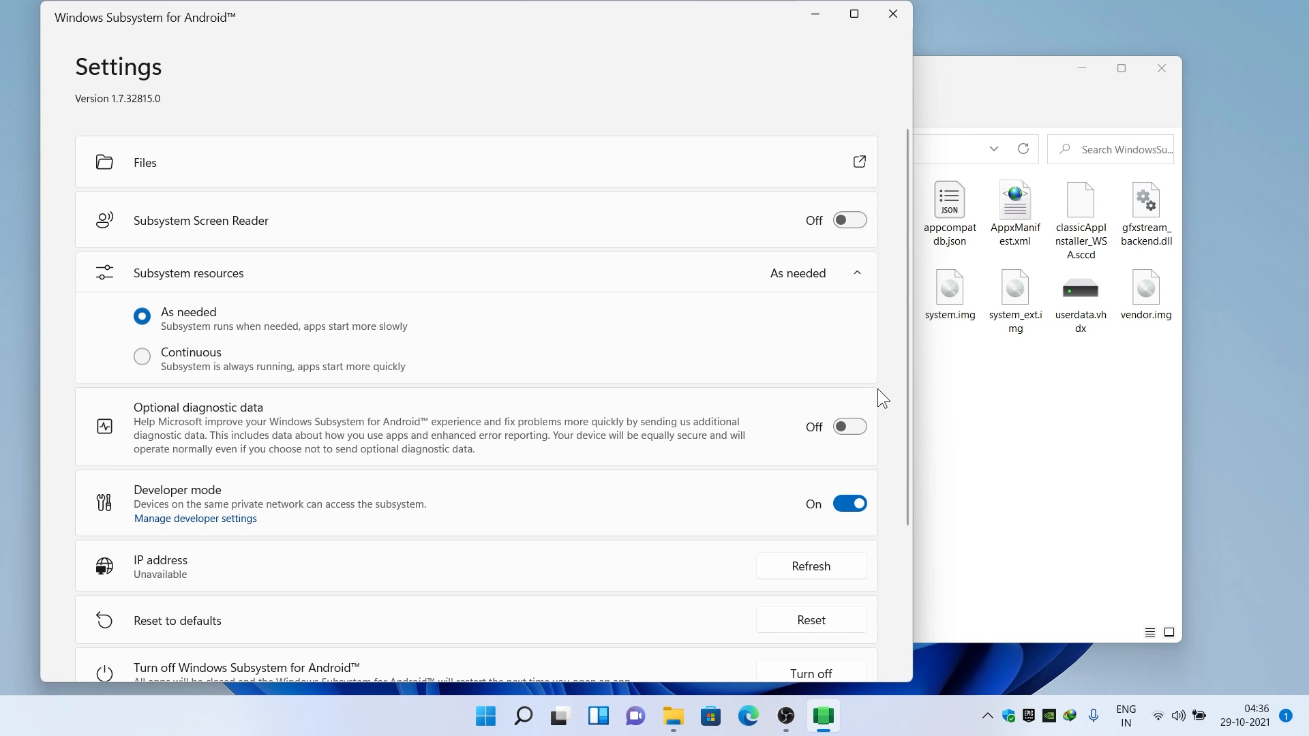
- Launch Play Store from a Windows search for 'play', sign in with a Google account, and open Apps
click(526, 721)
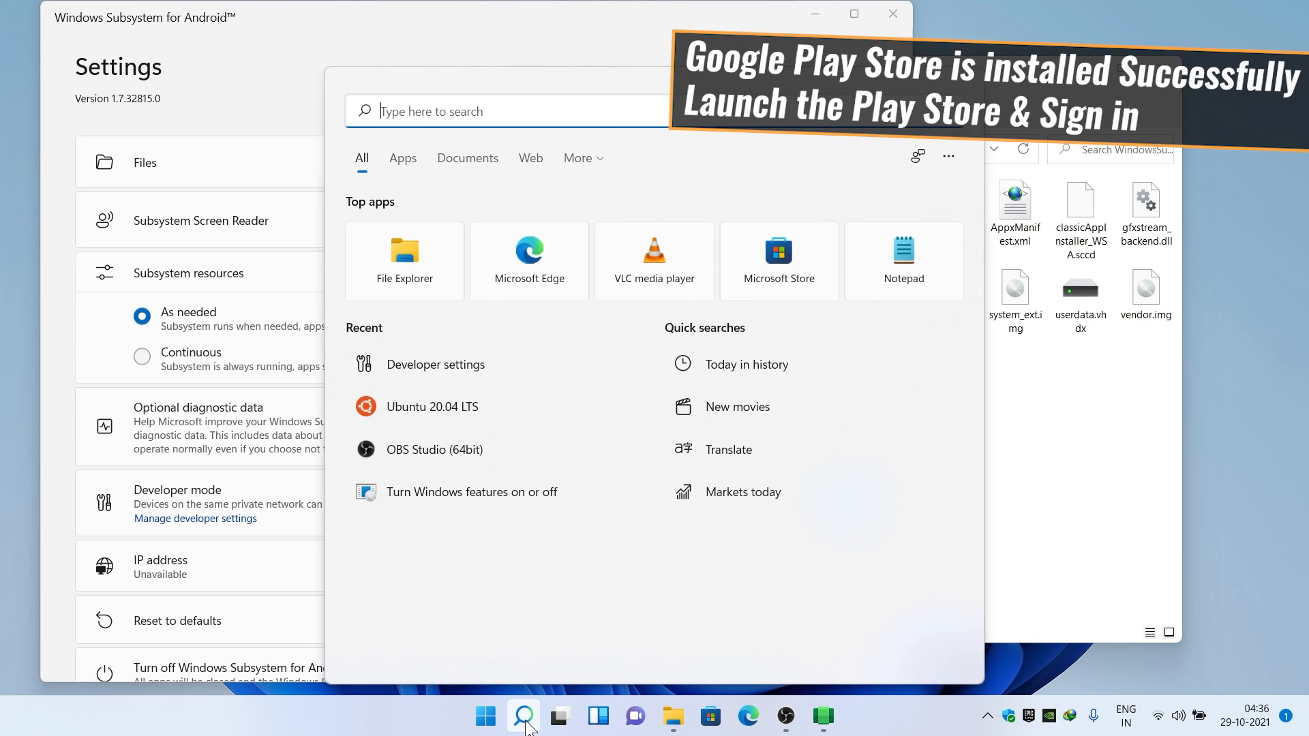
text(play)
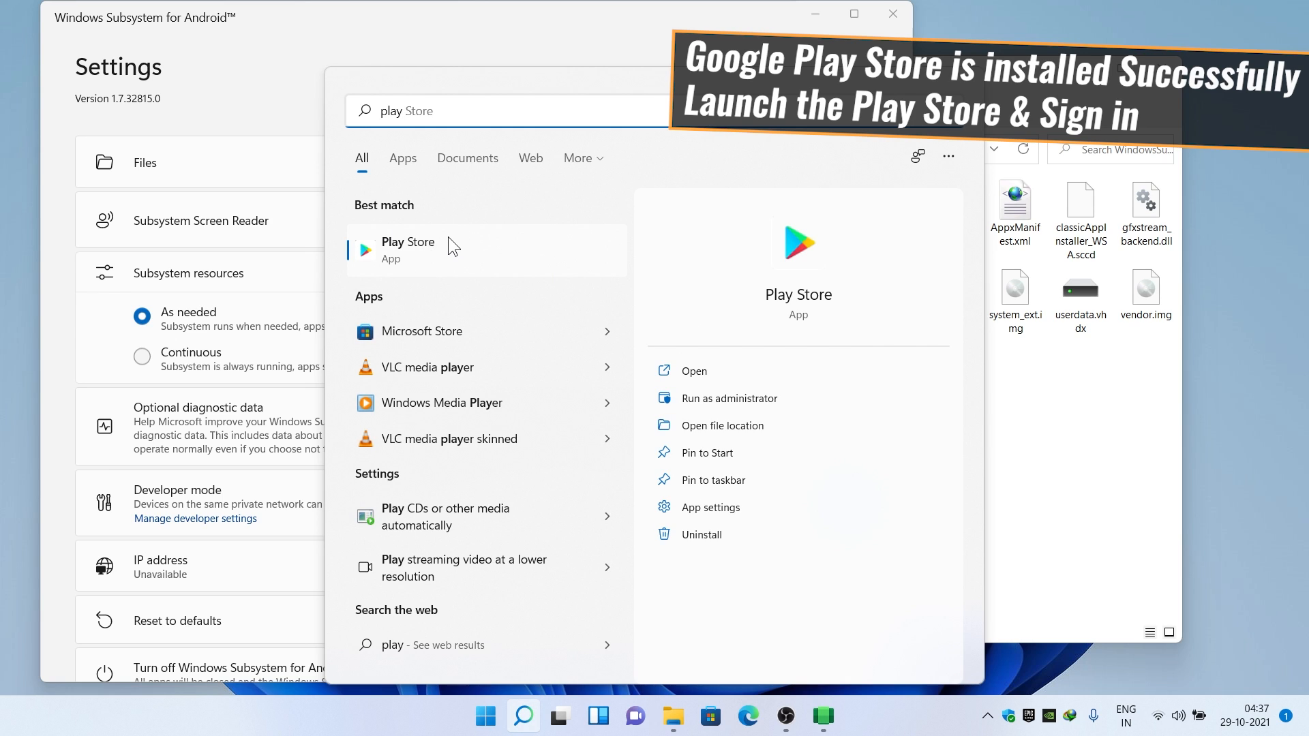
click(448, 236)
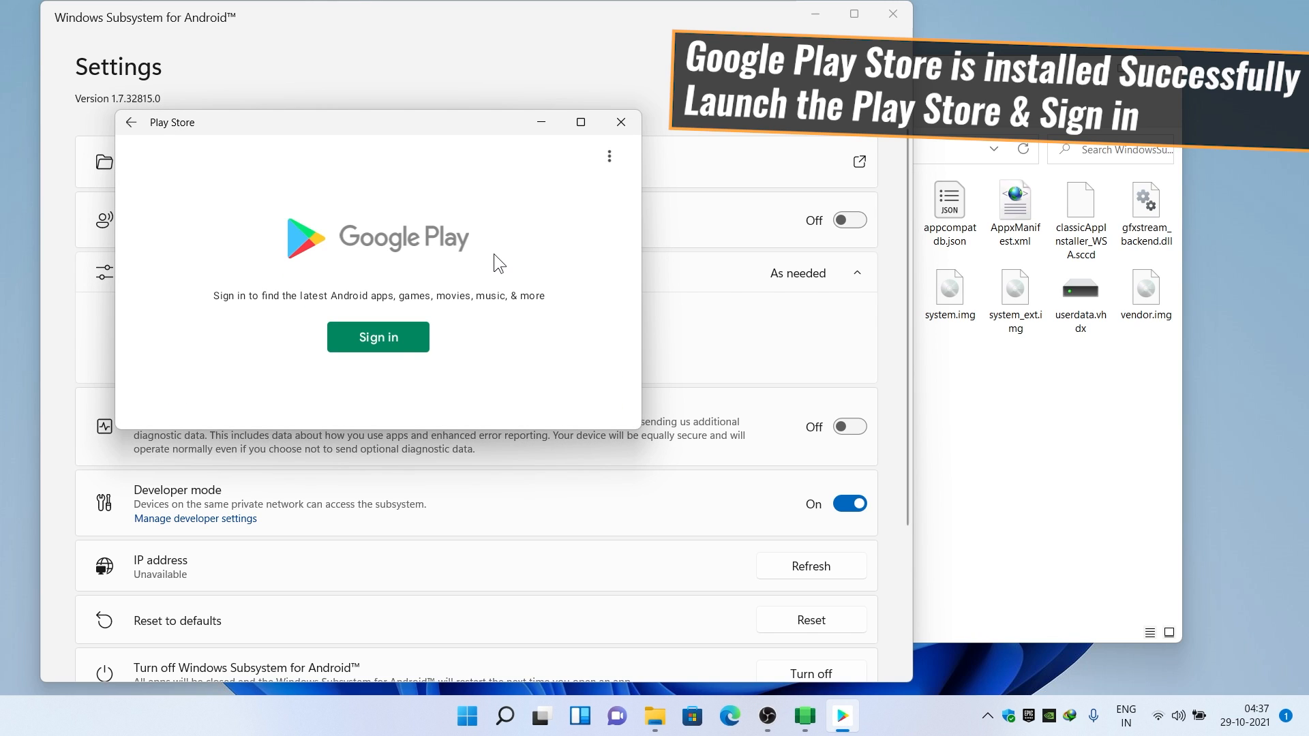
click(381, 338)
click(380, 339)
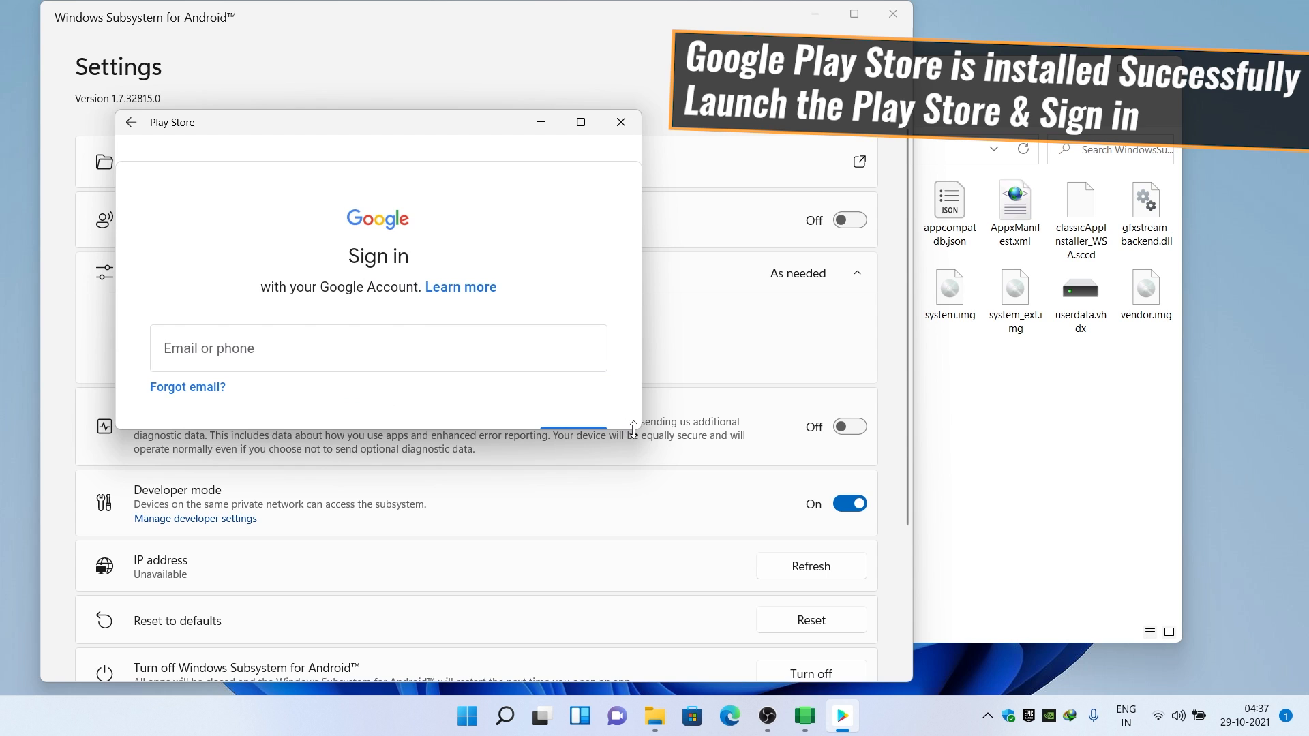
drag(633, 429, 633, 644)
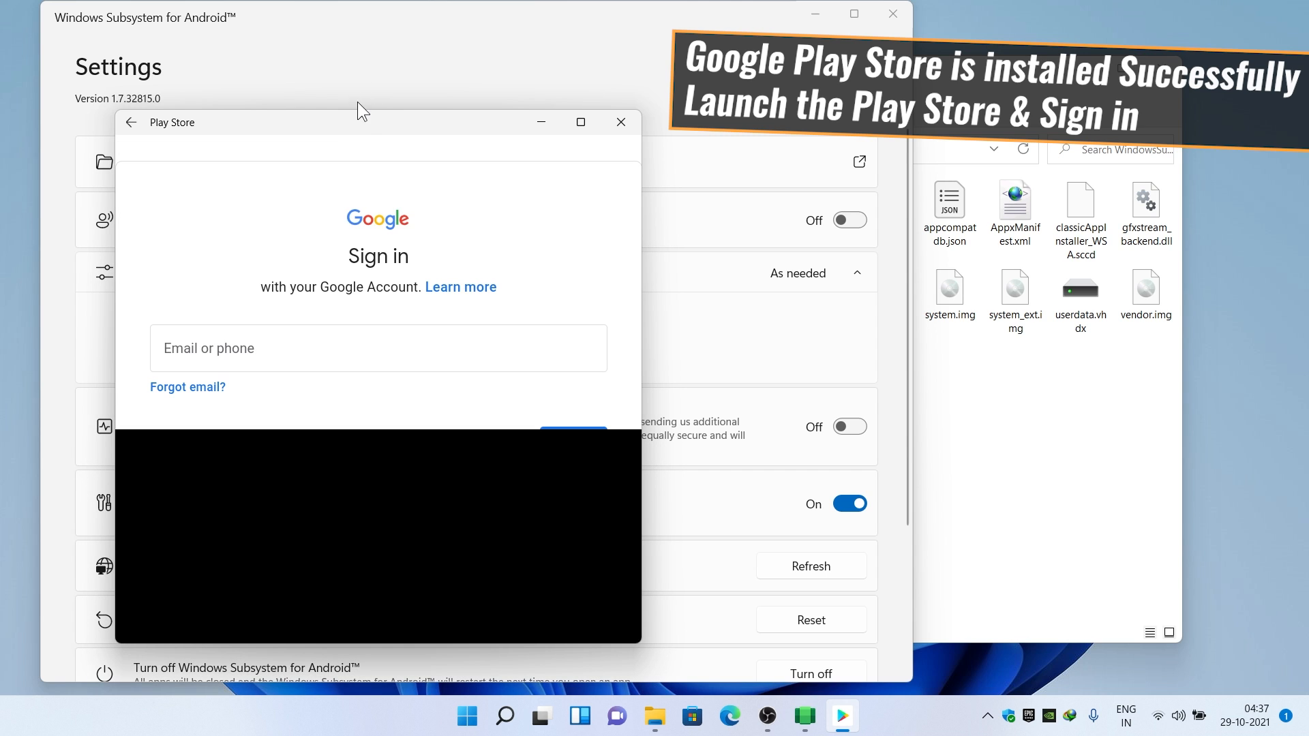
drag(358, 121, 636, 116)
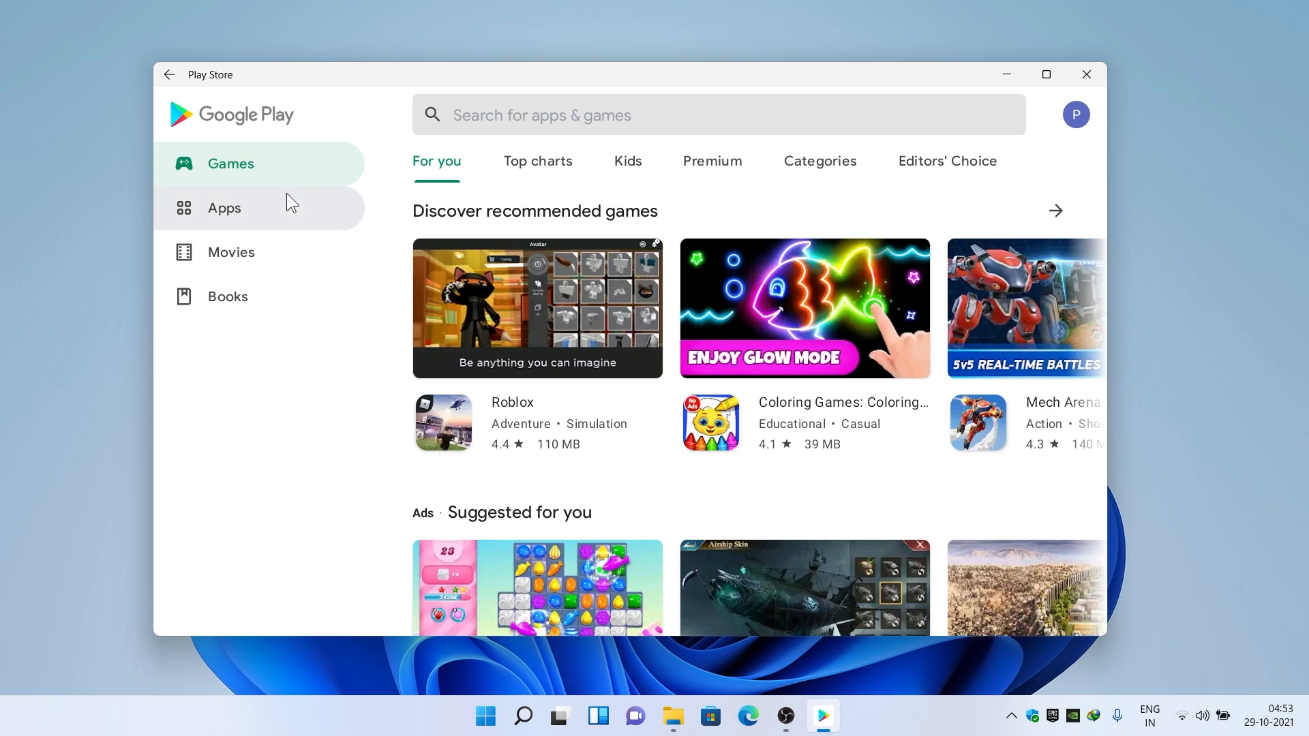
click(292, 203)
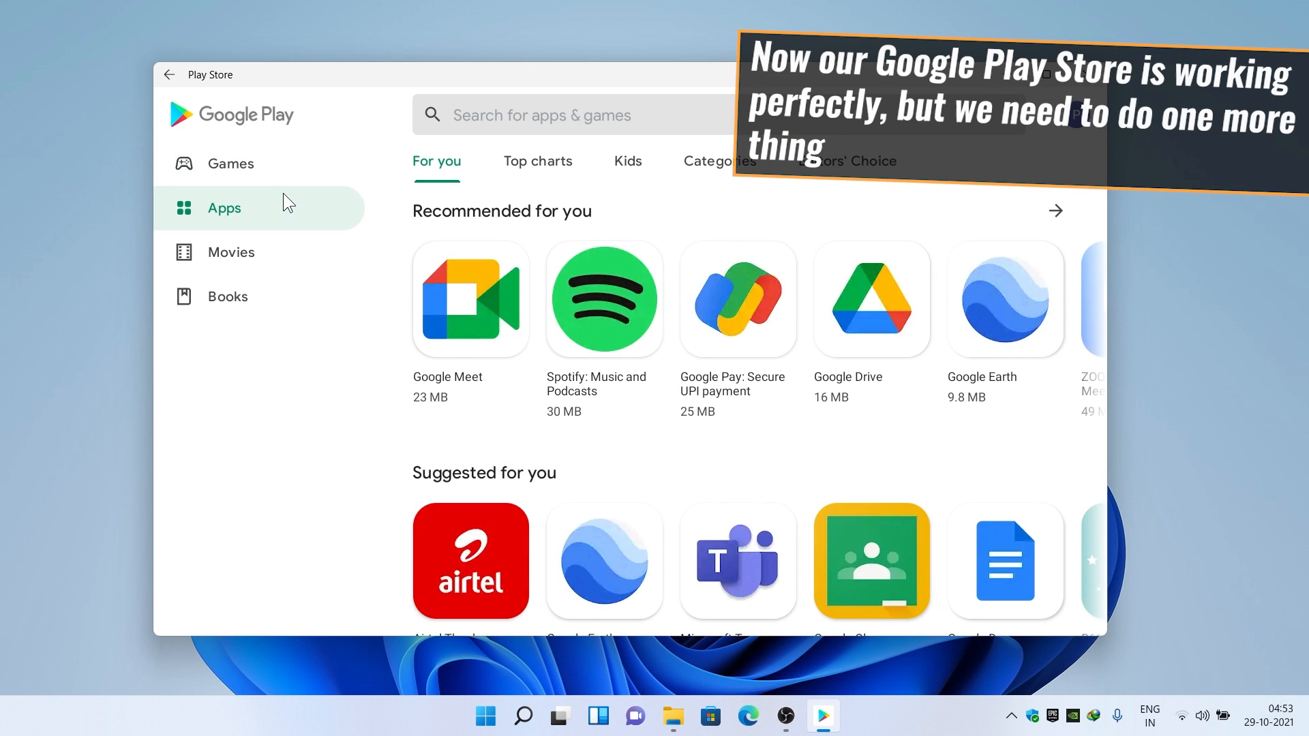
- Close Play Store, reopen Windows Subsystem for Android settings from All apps, and choose Turn off
click(1091, 74)
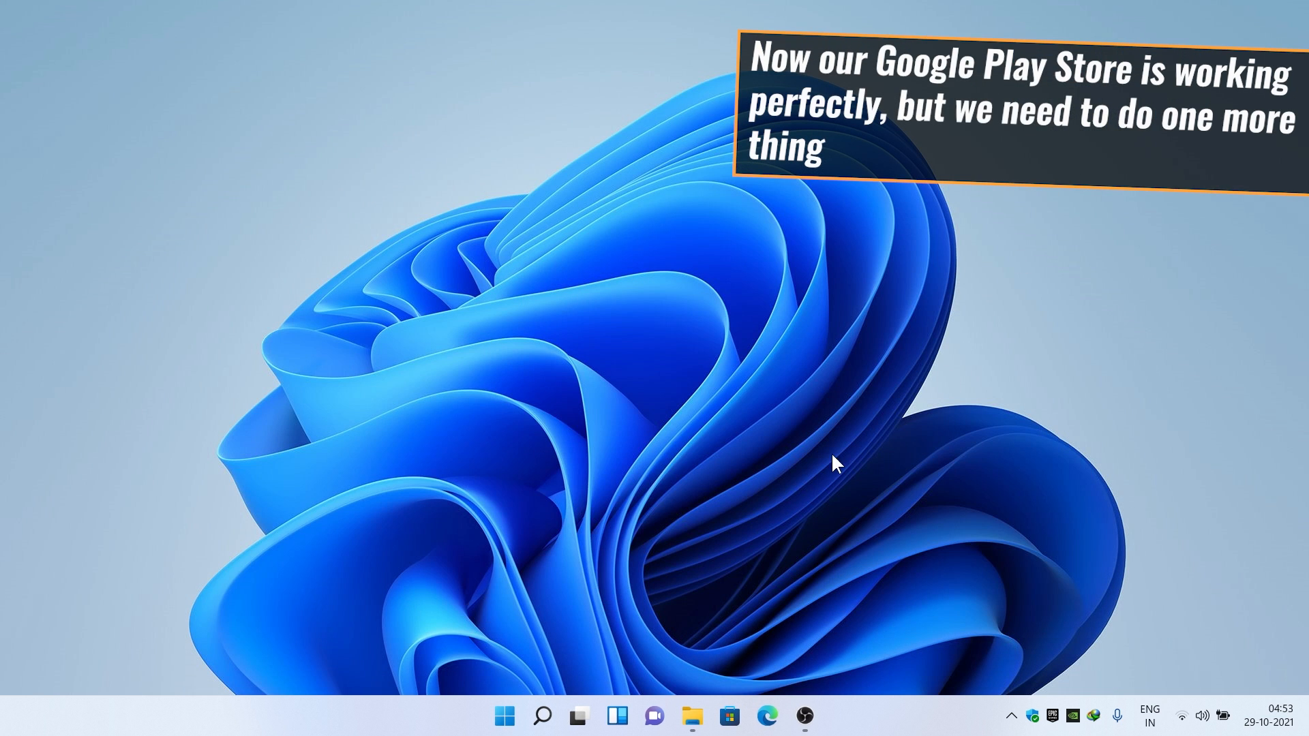
click(504, 716)
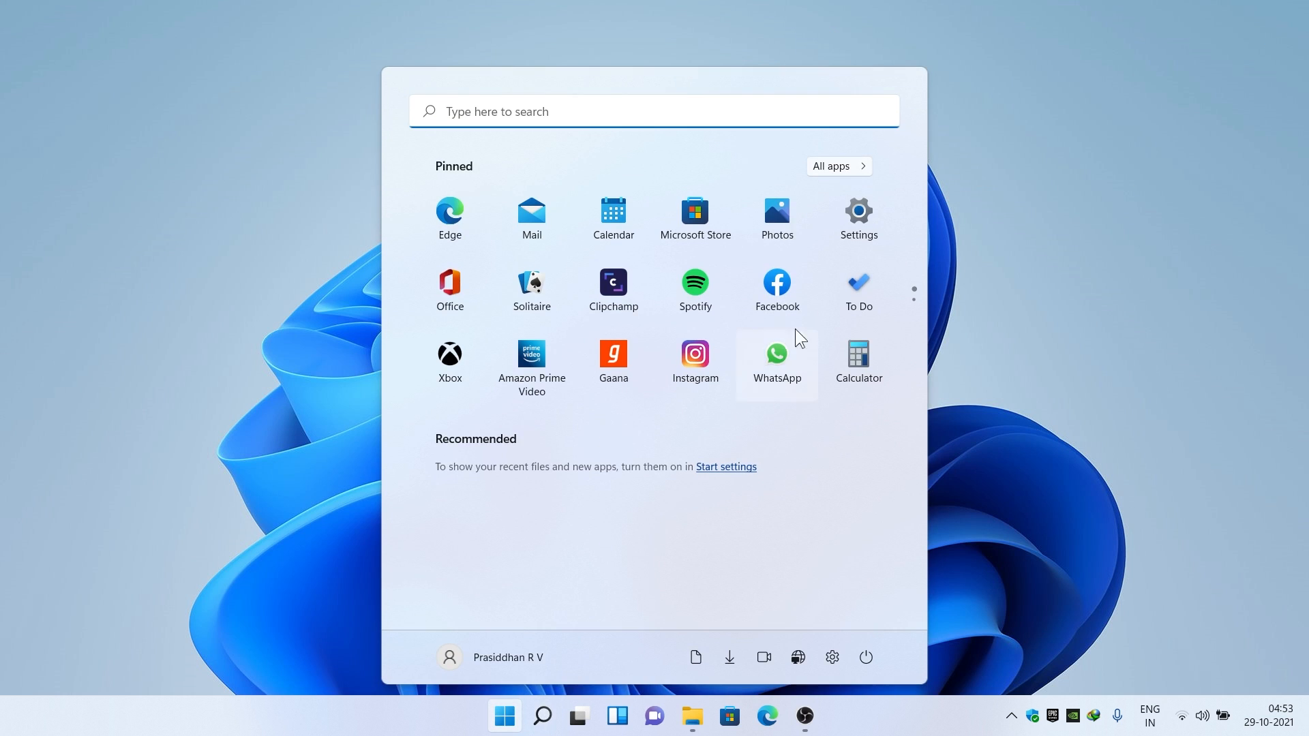
click(814, 169)
drag(915, 226, 924, 602)
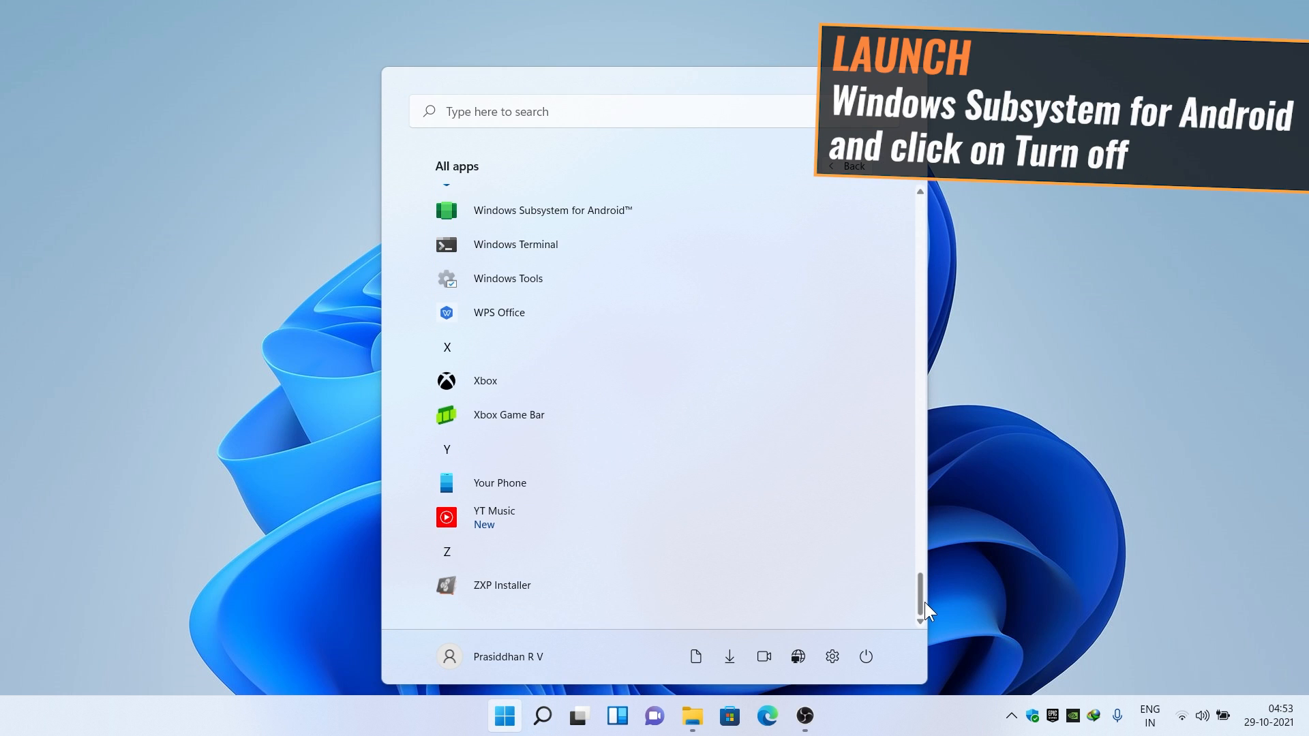
click(484, 217)
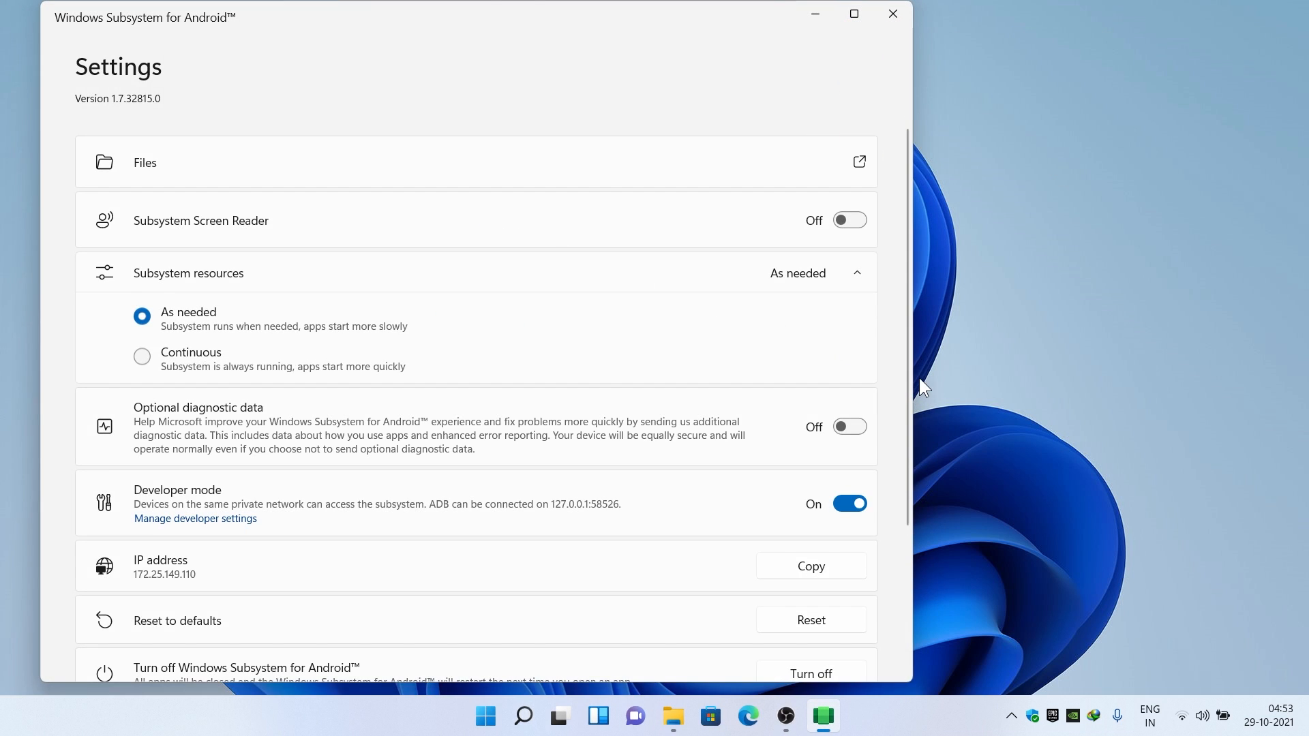
scroll(887, 386, down, 1)
scroll(888, 385, down, 3)
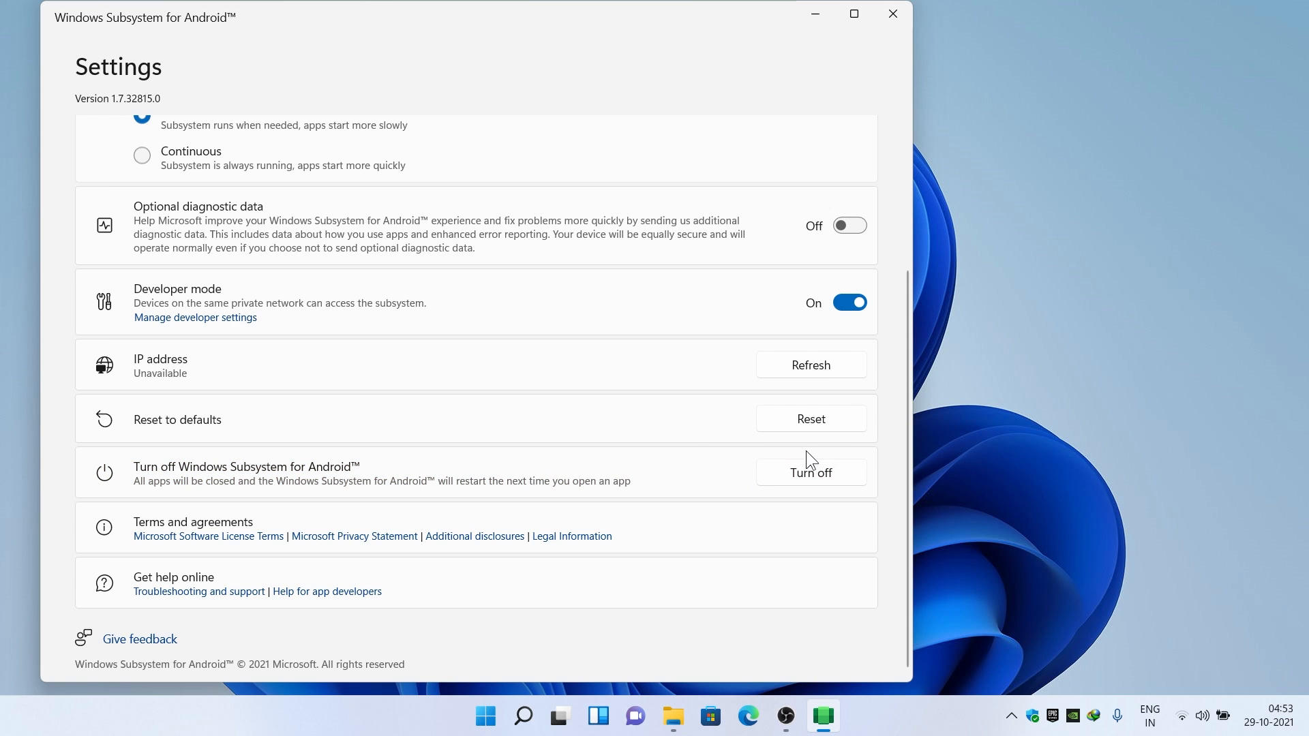
click(894, 15)
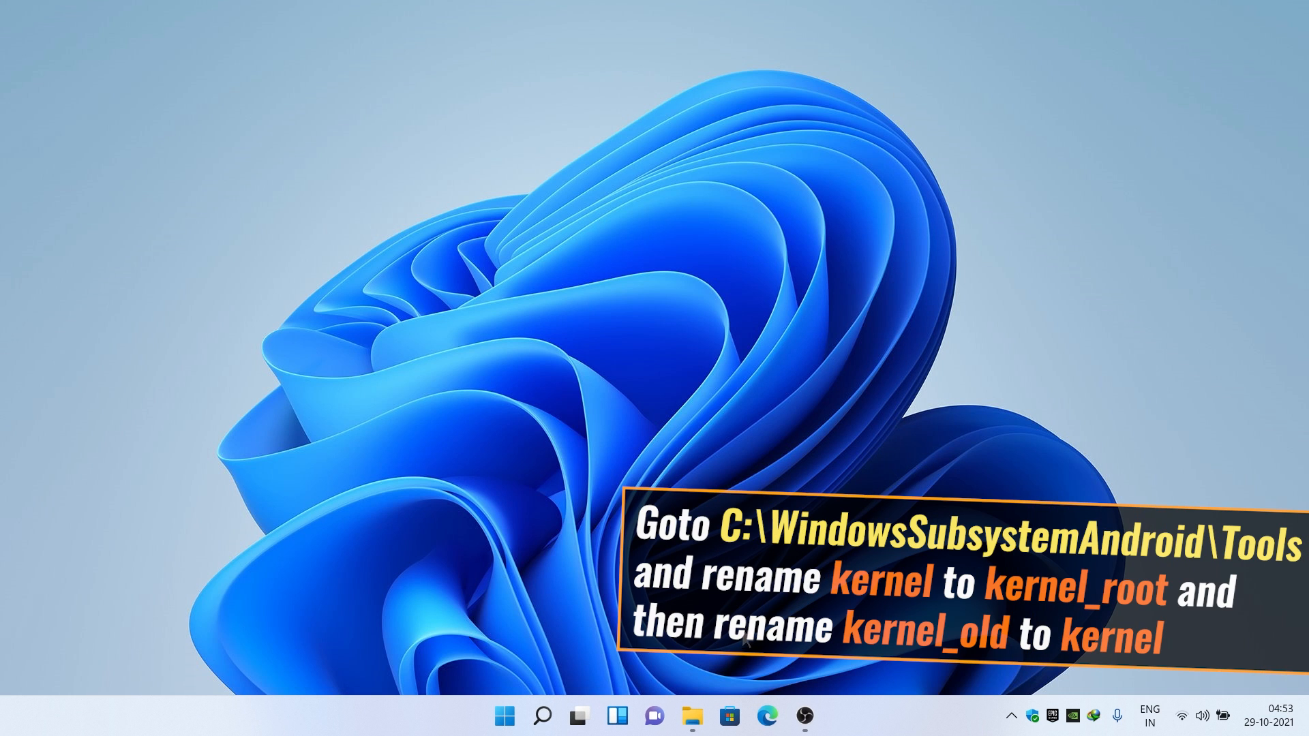
- In C:\WindowsSubsystemAndroid\Tools, rename kernel to kernel_root
click(706, 707)
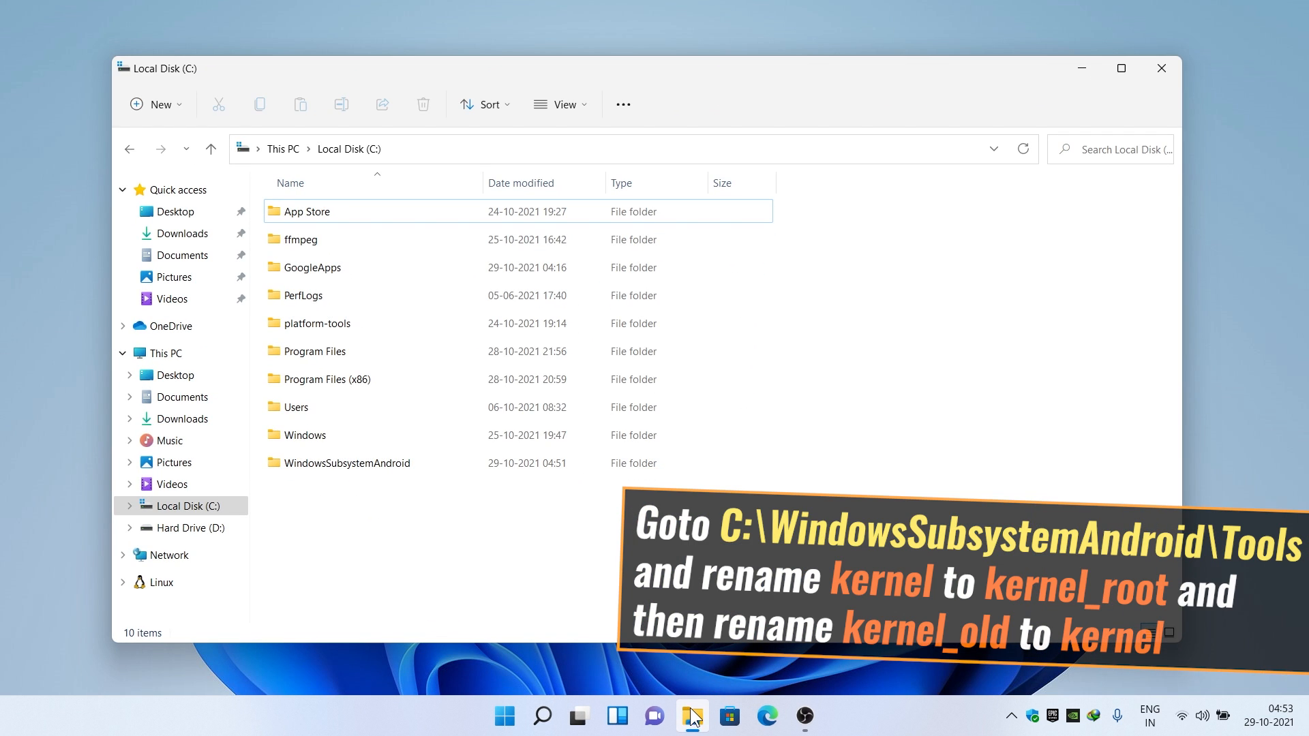
double_click(349, 468)
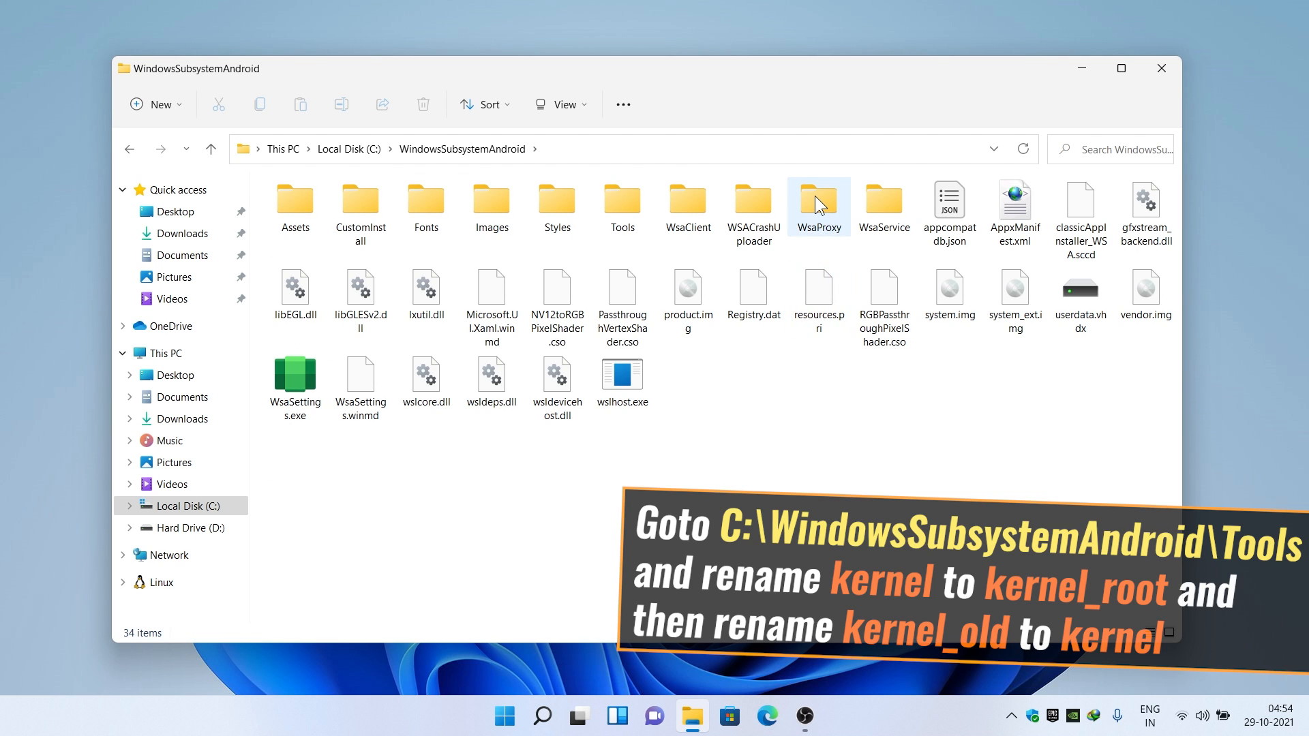
double_click(643, 191)
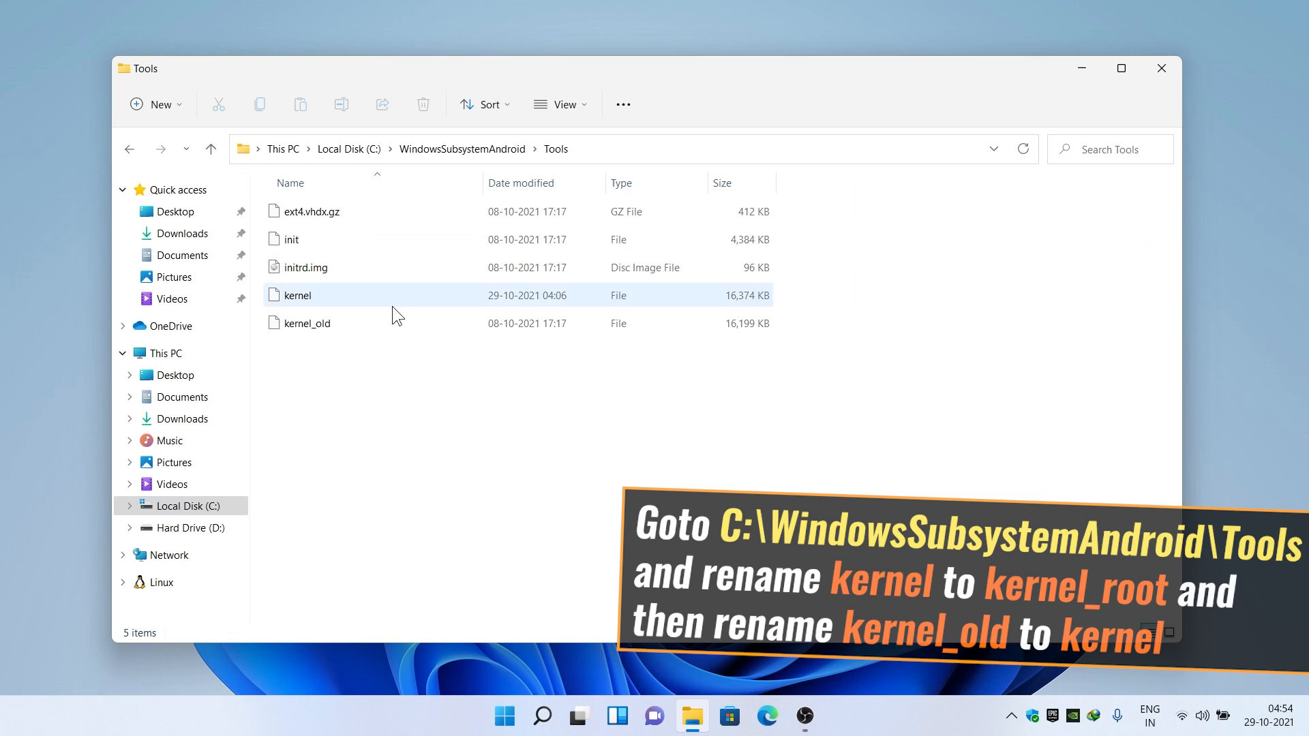
click(289, 322)
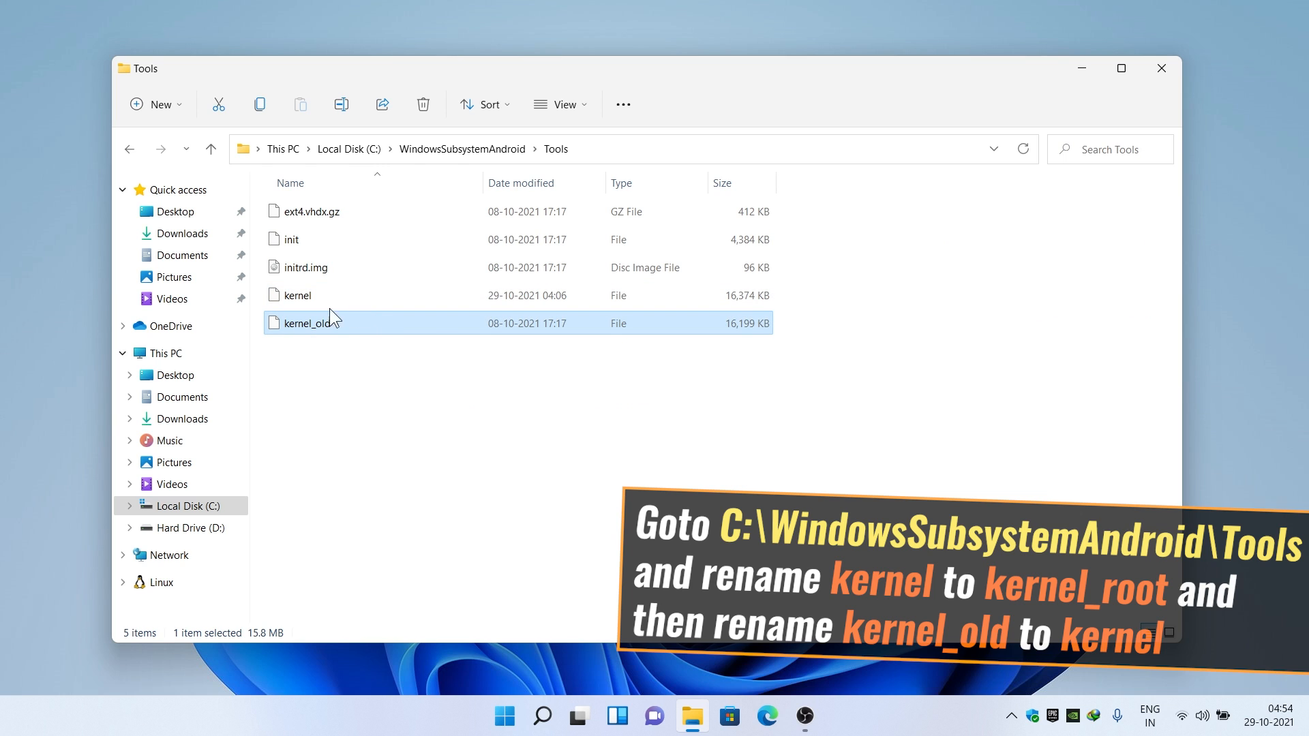
click(296, 296)
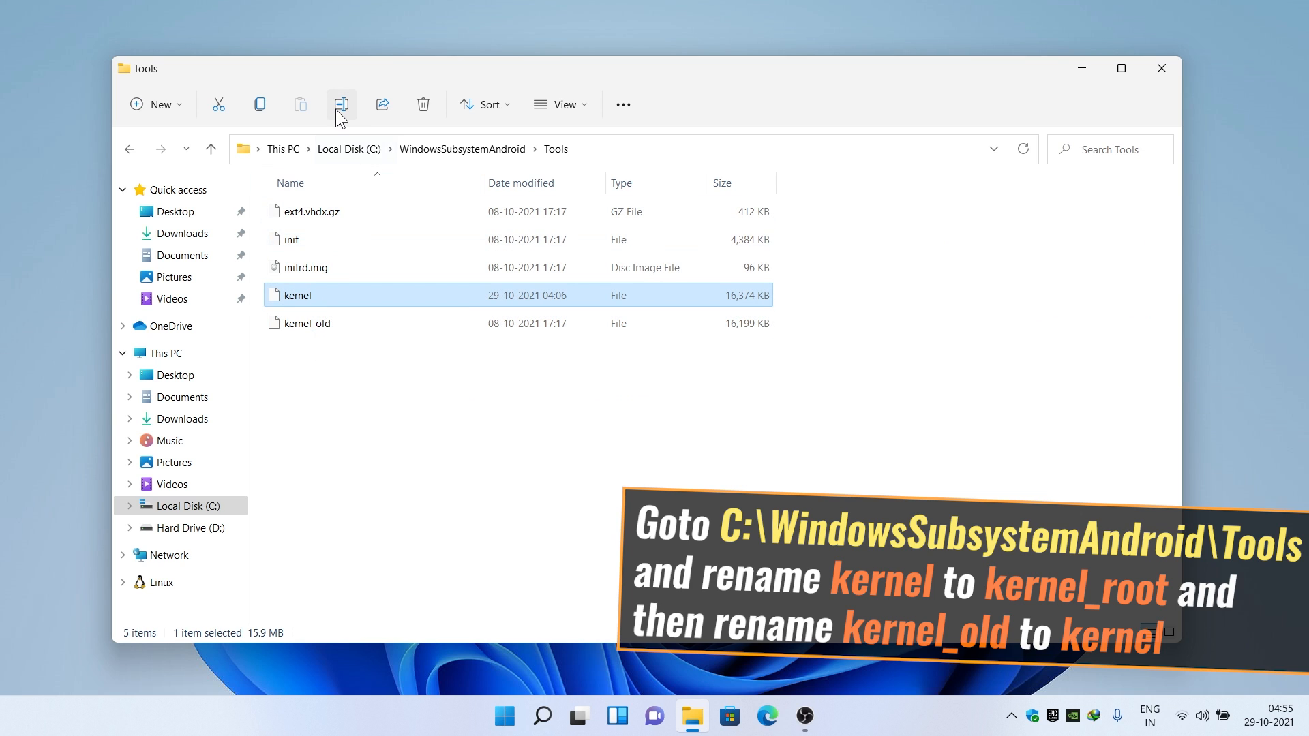
click(338, 106)
click(324, 294)
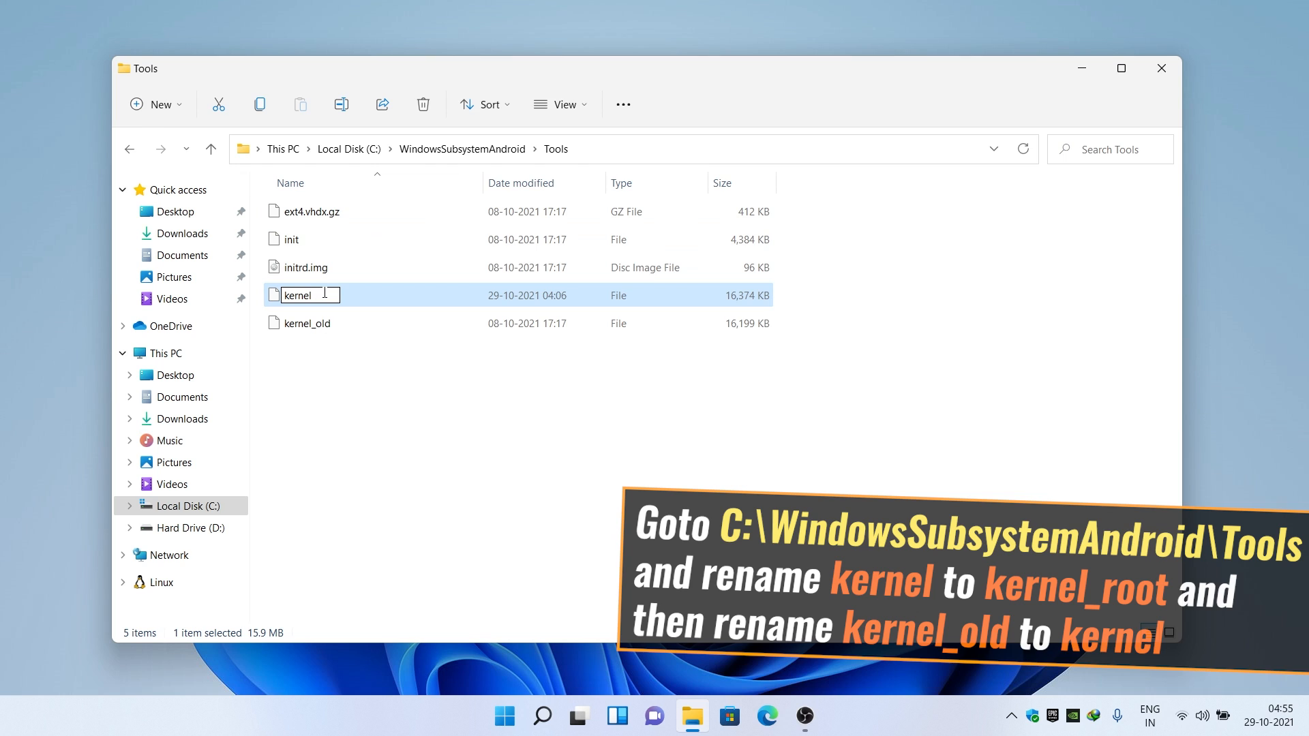
text(_root)
key(Return)
- Rename kernel_old to kernel by deleting the _old suffix
click(321, 297)
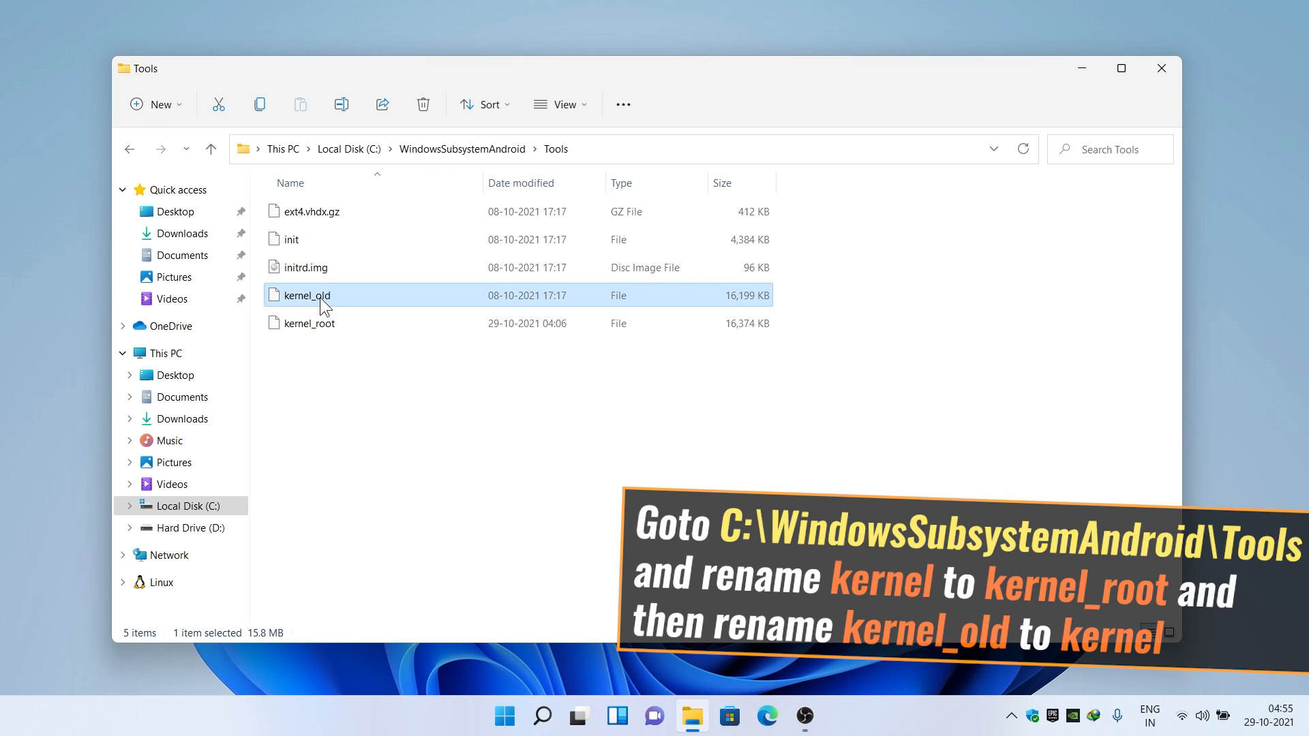
click(341, 104)
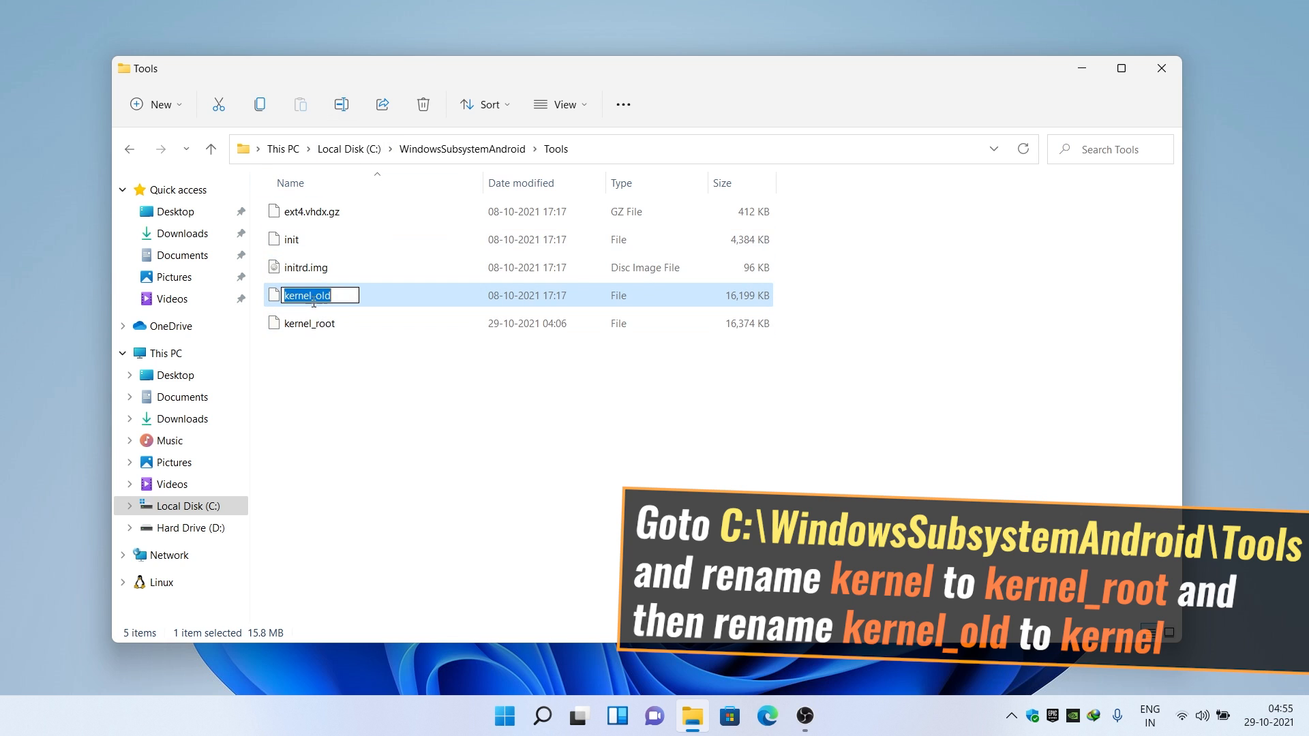
drag(311, 295, 371, 292)
key(BackSpace)
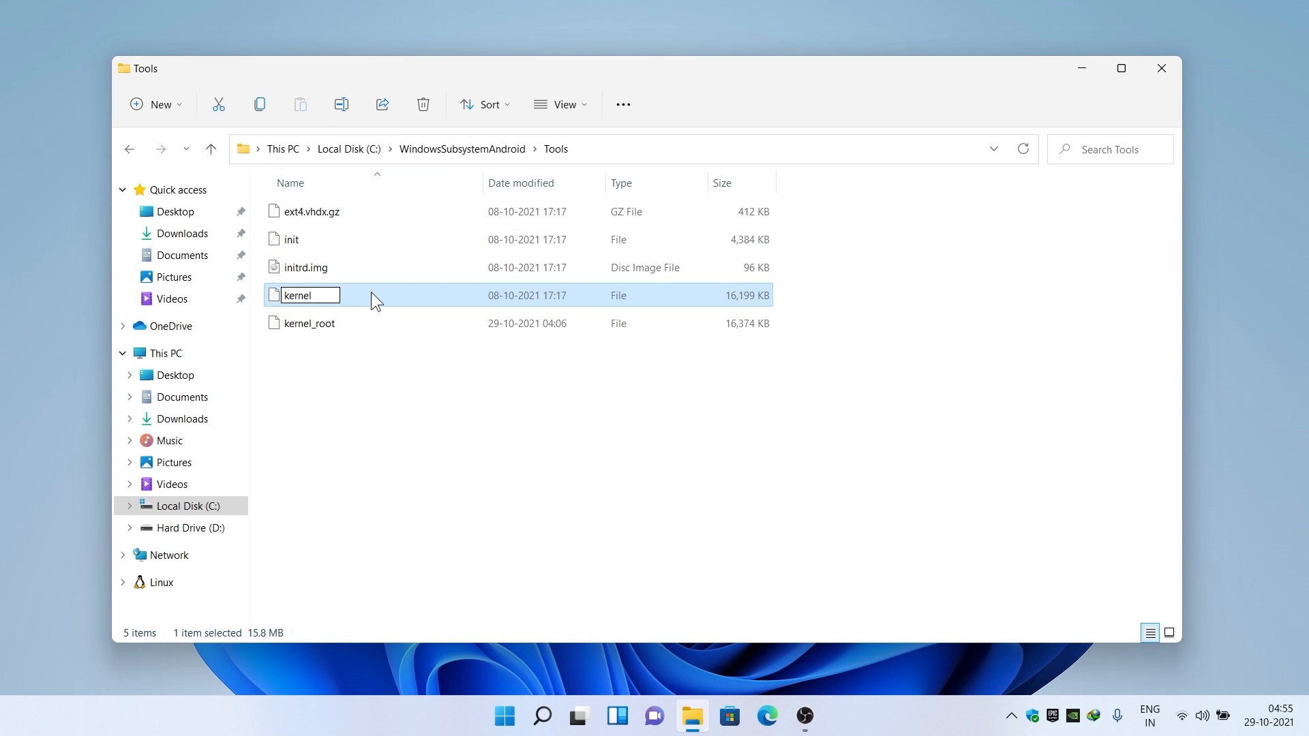
key(Return)
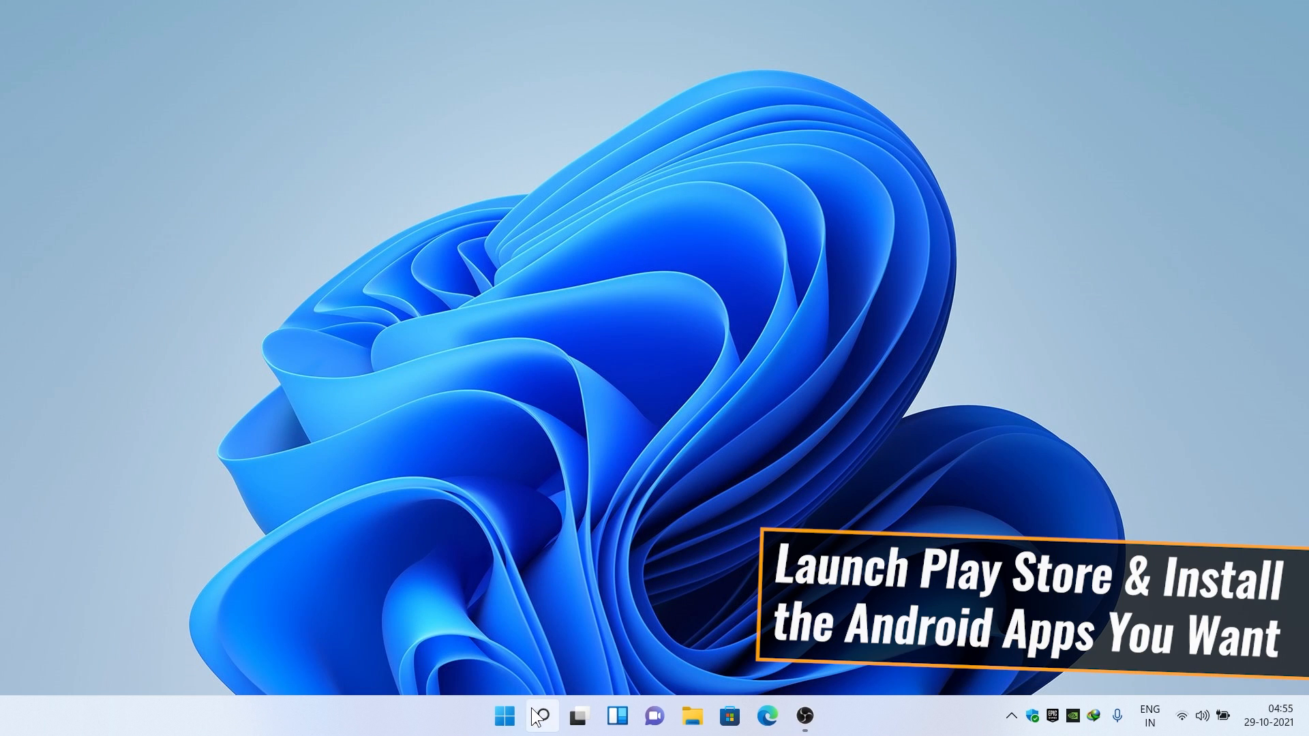
- Open Play Store via a search for 'play', install Candy Crush Saga, and press Play
click(540, 716)
text(play)
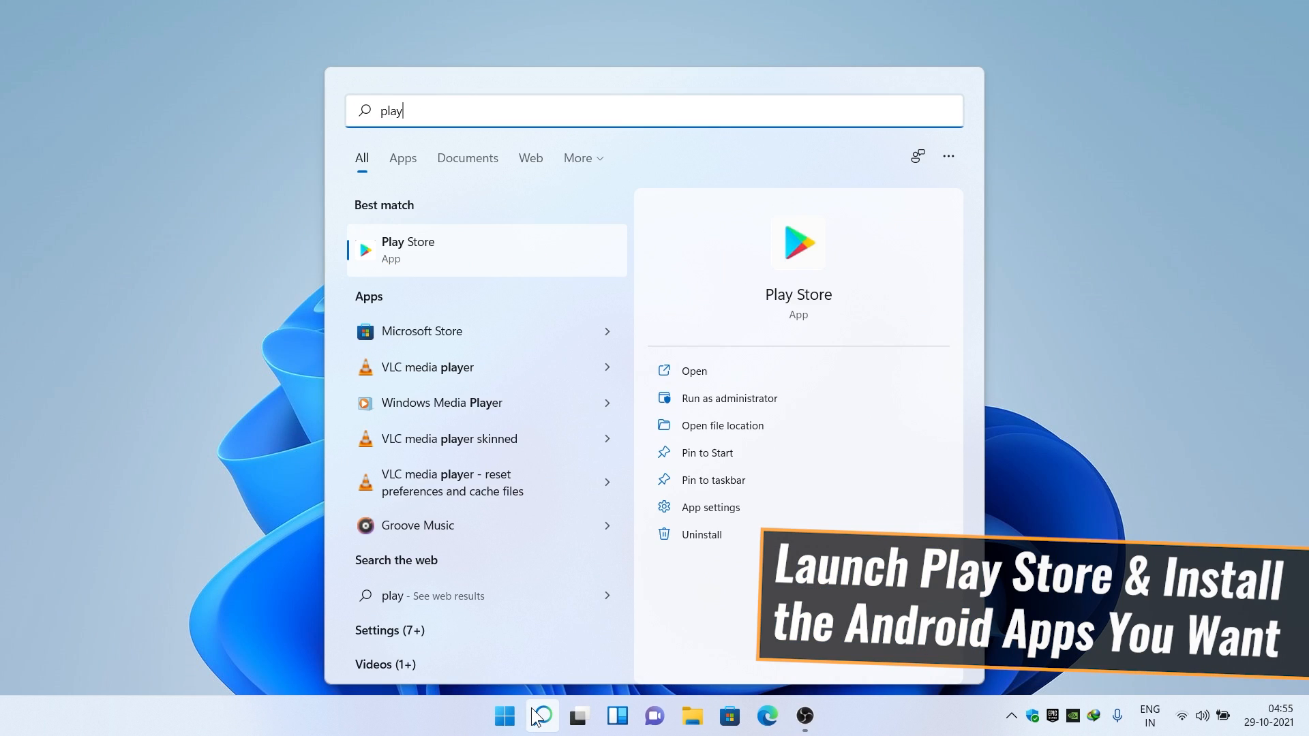
click(523, 267)
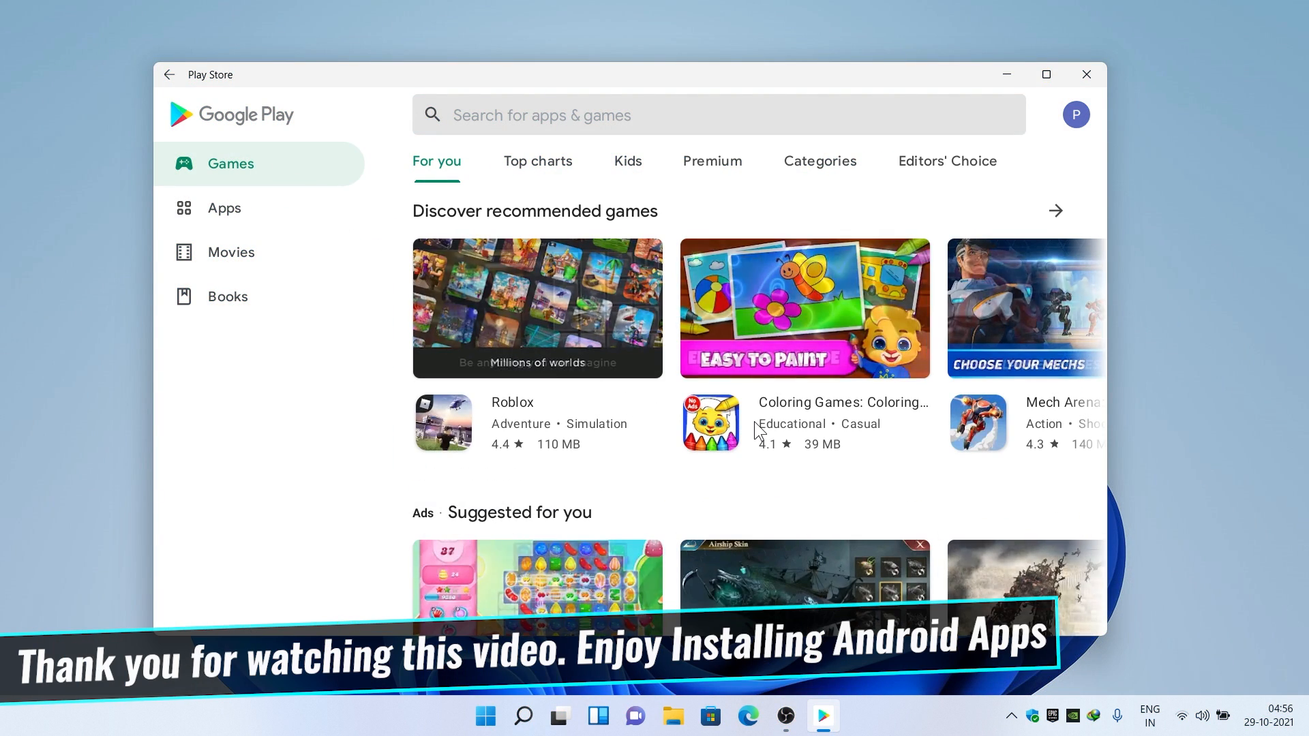
scroll(758, 431, down, 6)
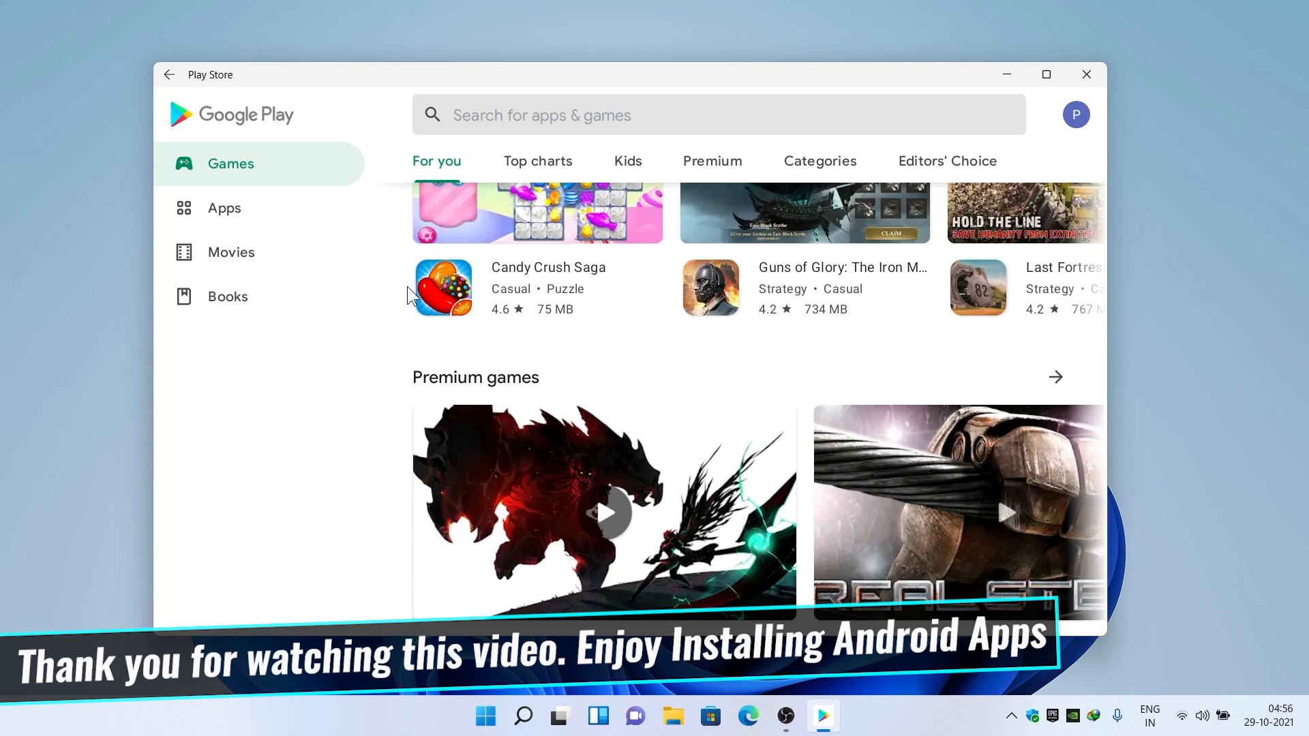
click(442, 283)
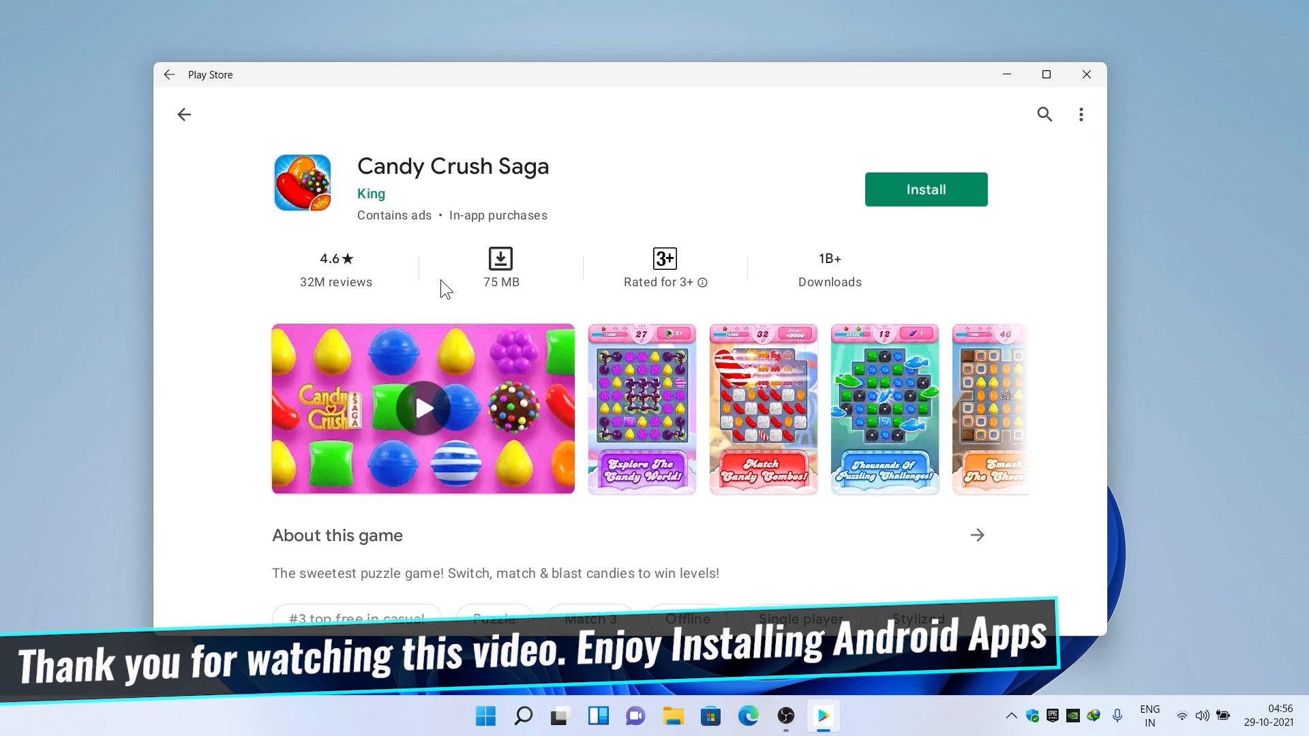
click(899, 191)
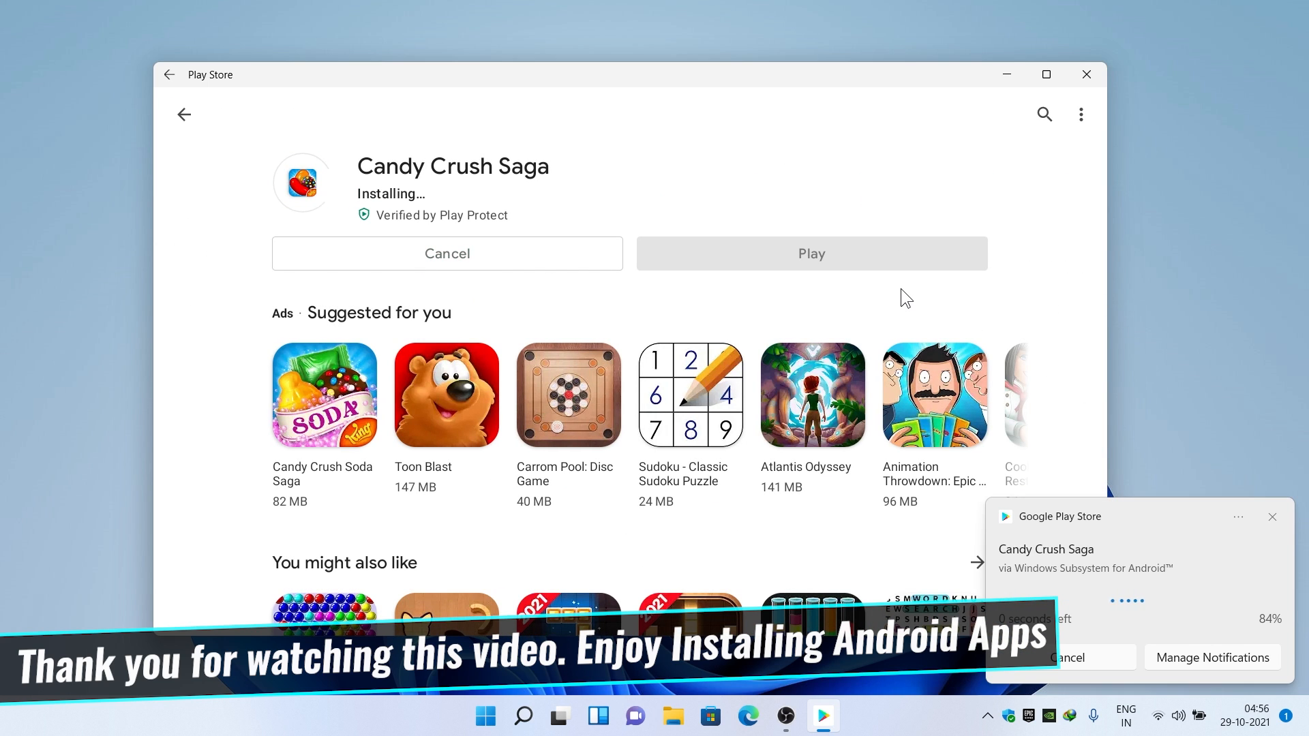
click(909, 261)
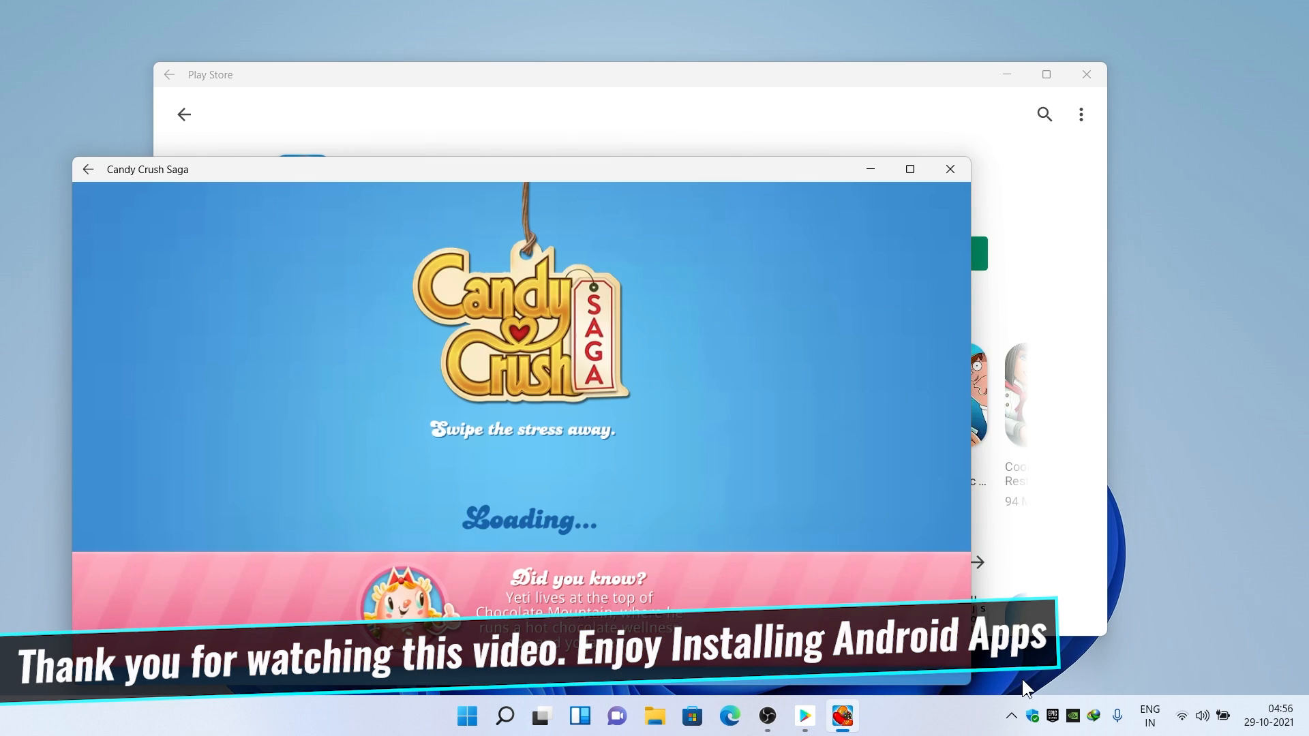
- Move the game window up, then make two candy-swap matches, setting off the wrapped green candy
drag(650, 170, 629, 45)
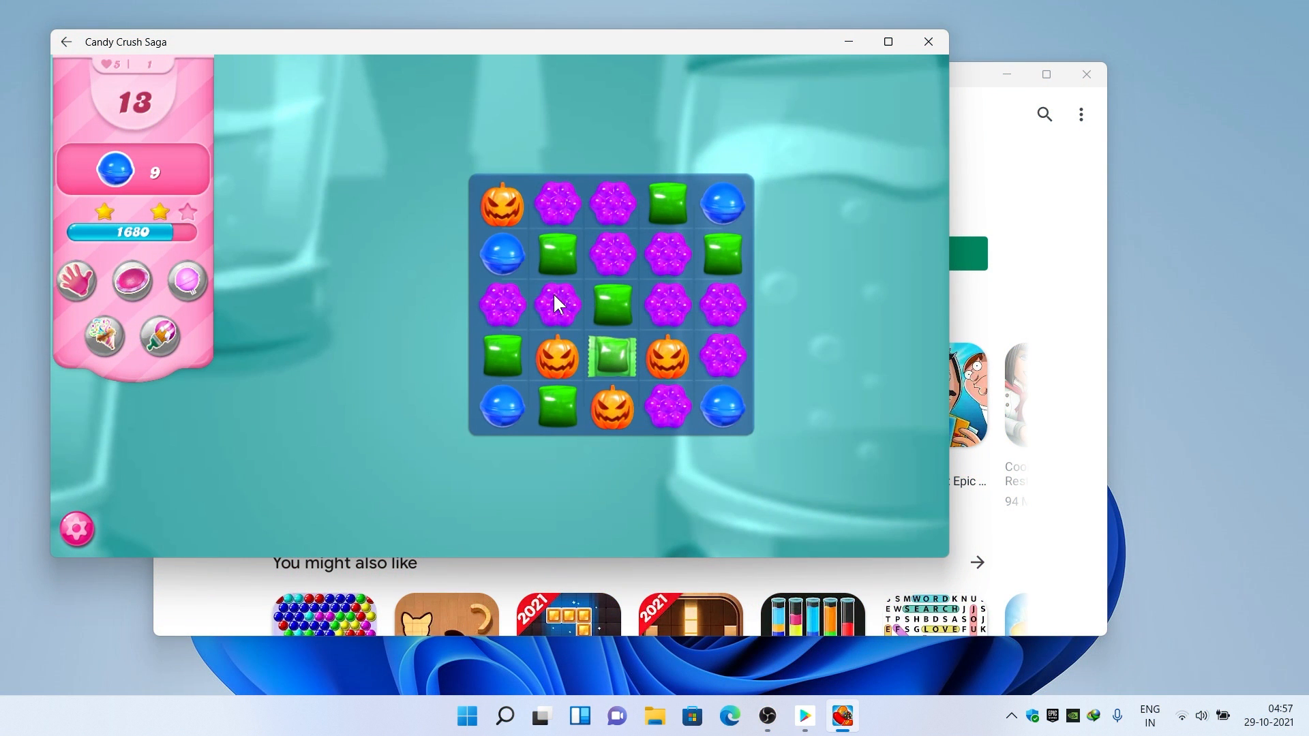
drag(553, 292, 630, 296)
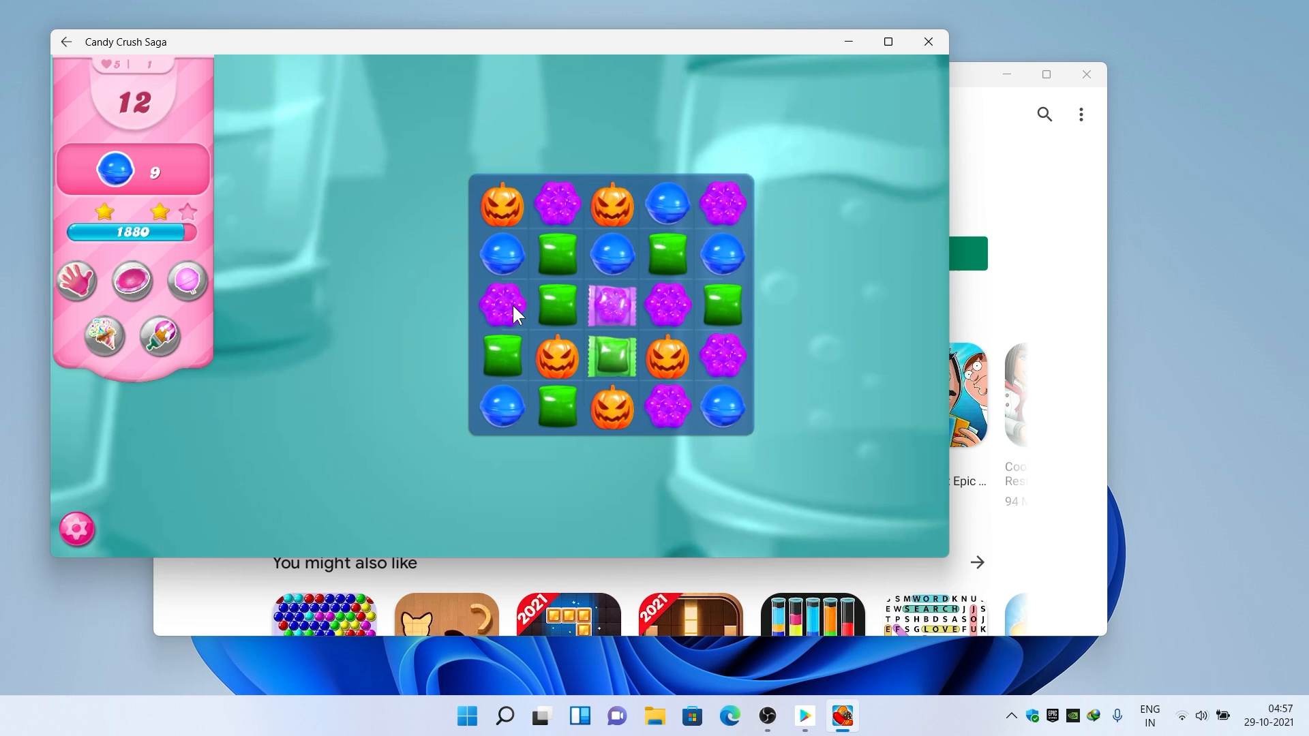
drag(555, 373, 555, 321)
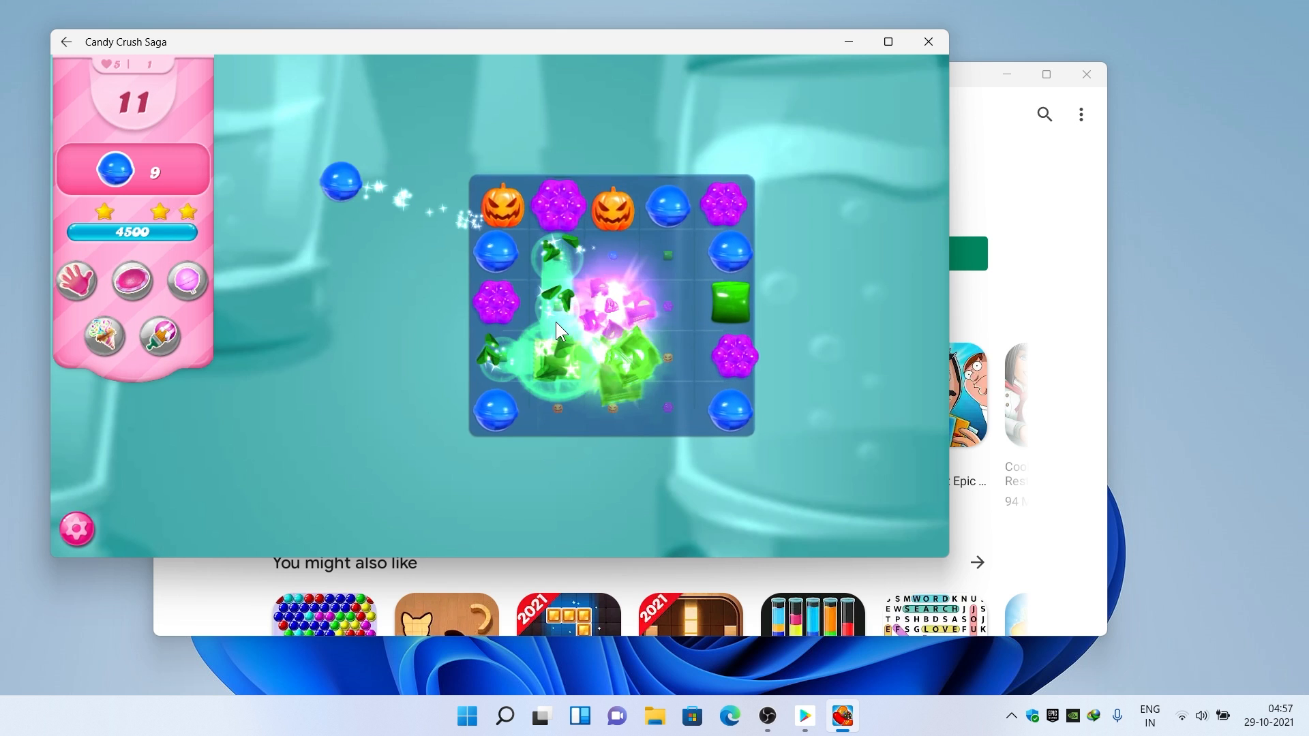